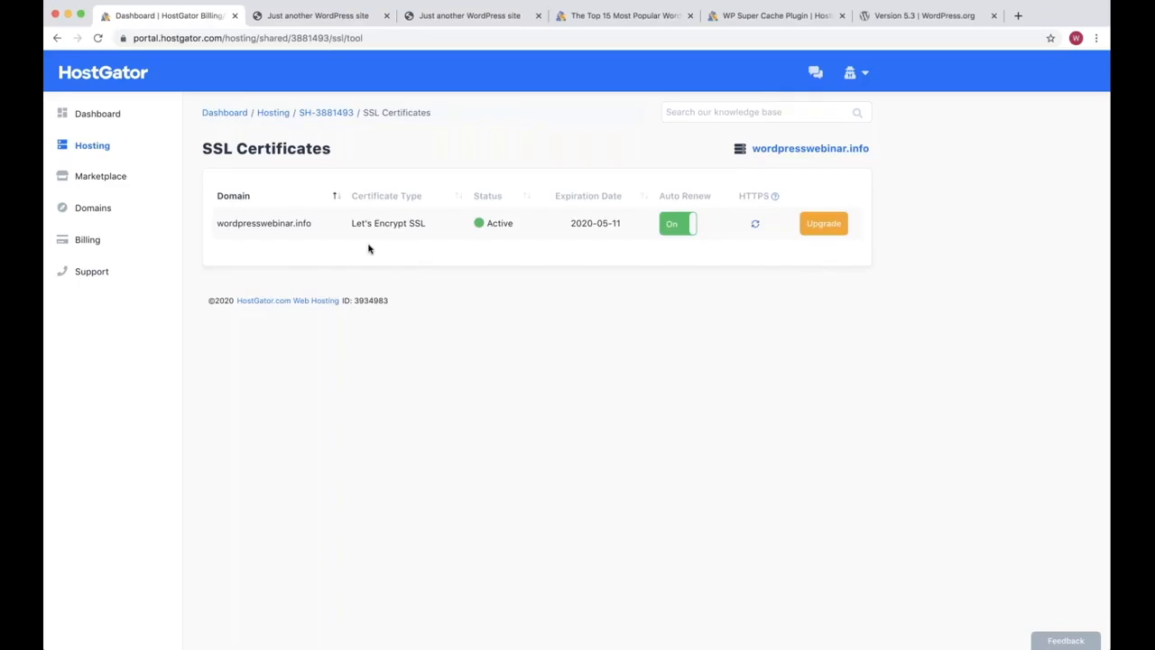
Step: Open the /wp-admin address of wordpresswebinar.info and log in to the WordPress dashboard with the saved credentials
key(ctrl+Tab)
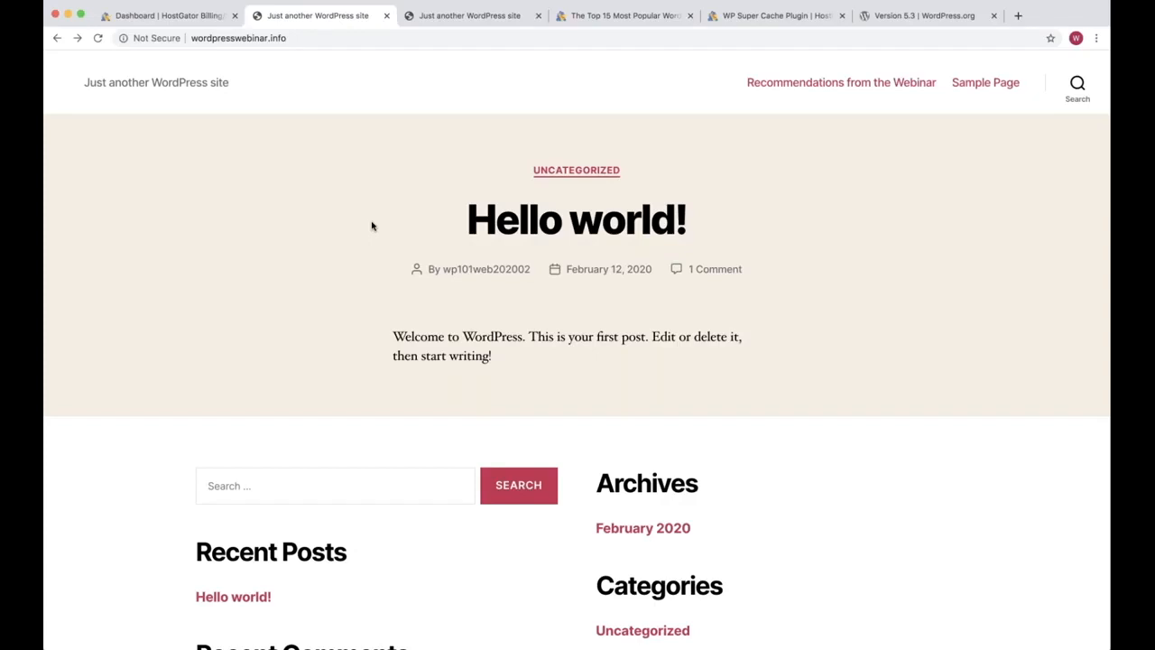
key(super+l)
key(Right)
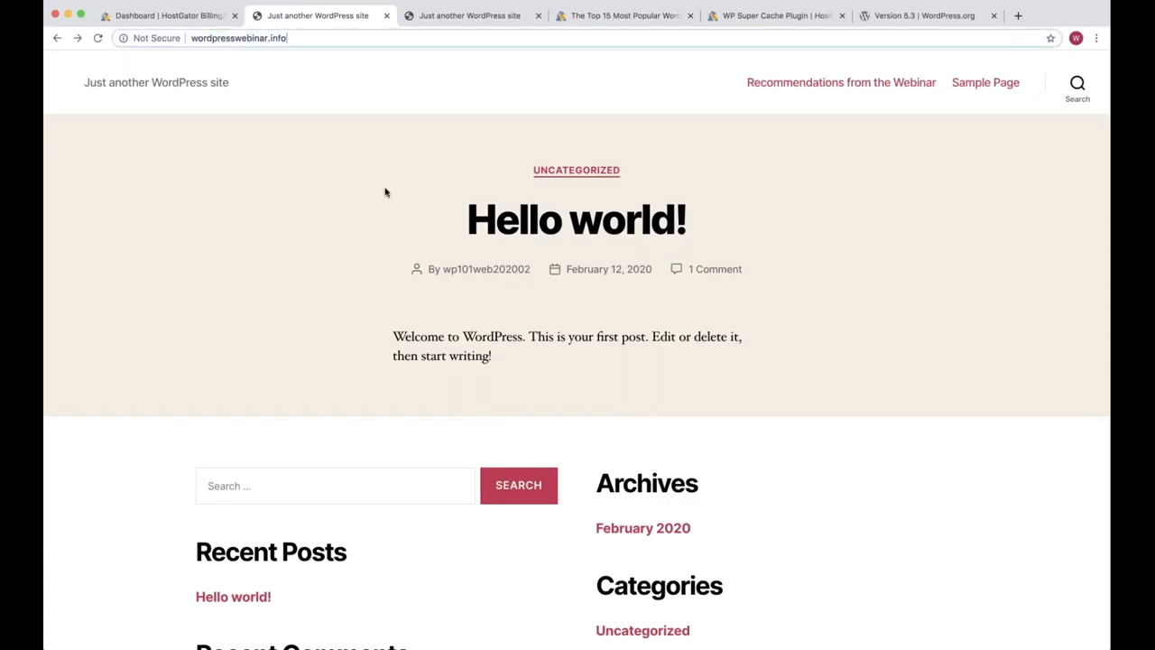
text(/wp-admin)
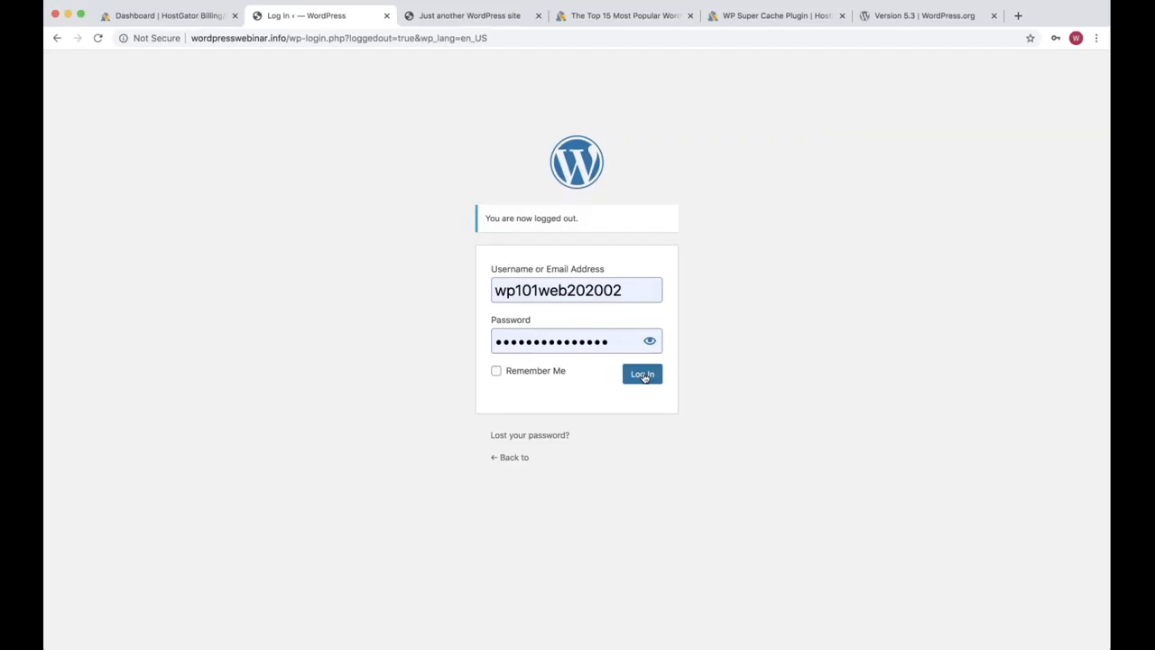
click(644, 376)
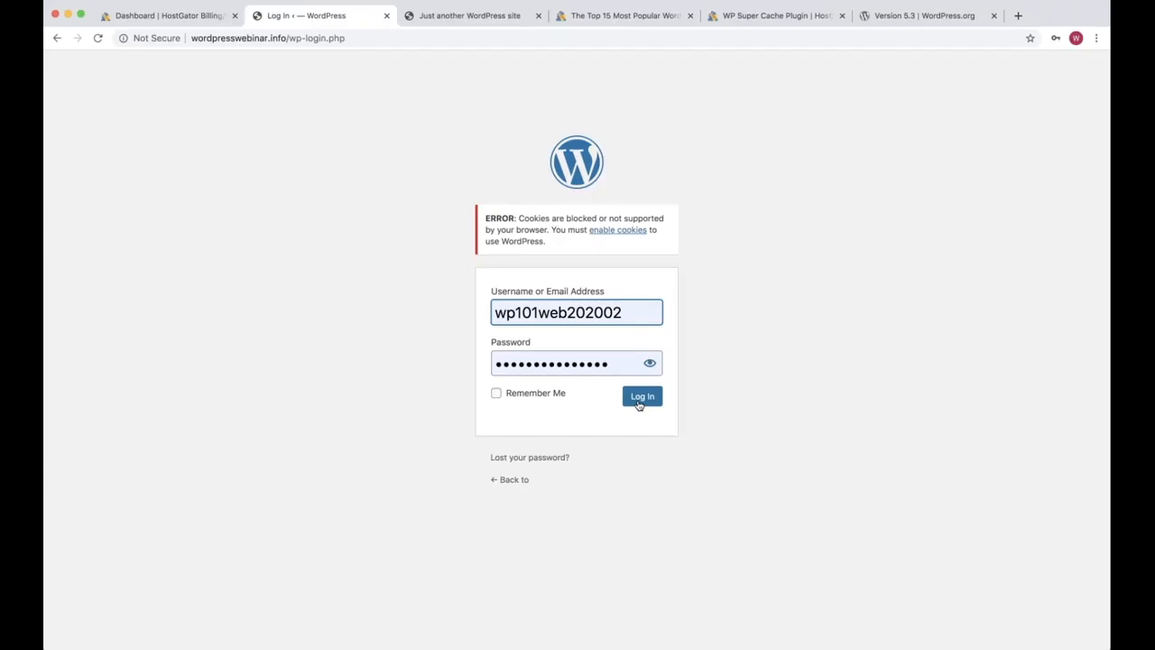
click(640, 398)
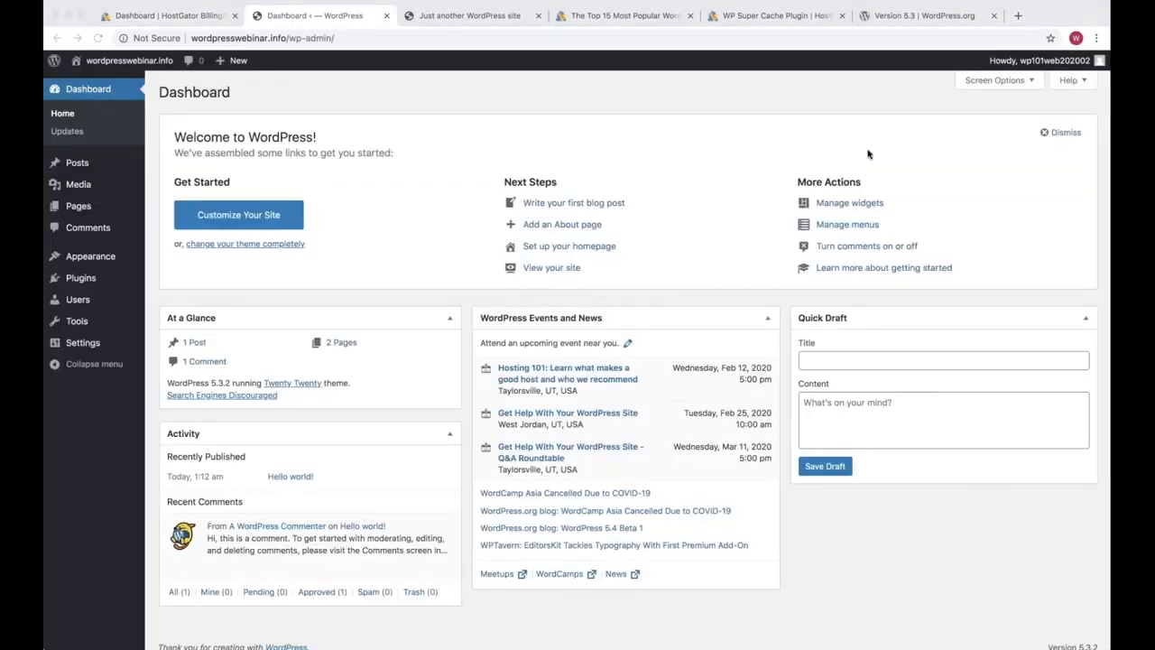
click(868, 154)
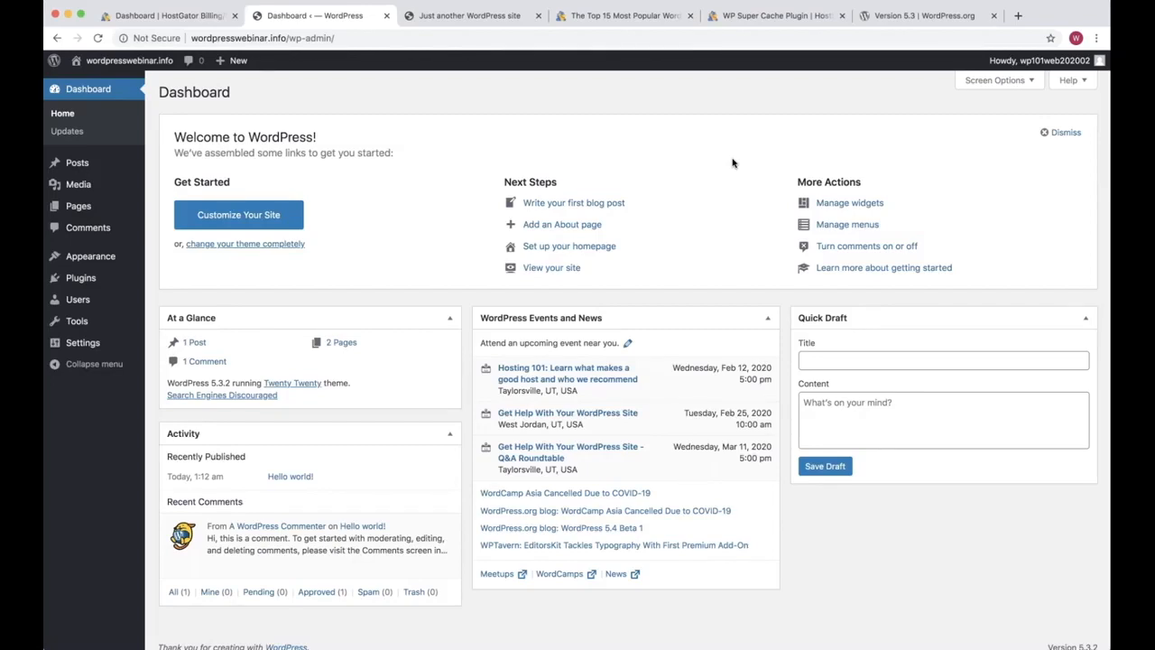
Step: Show the dashboard's screen options and check the WordPress Updates page for the version status and last check time
click(1000, 80)
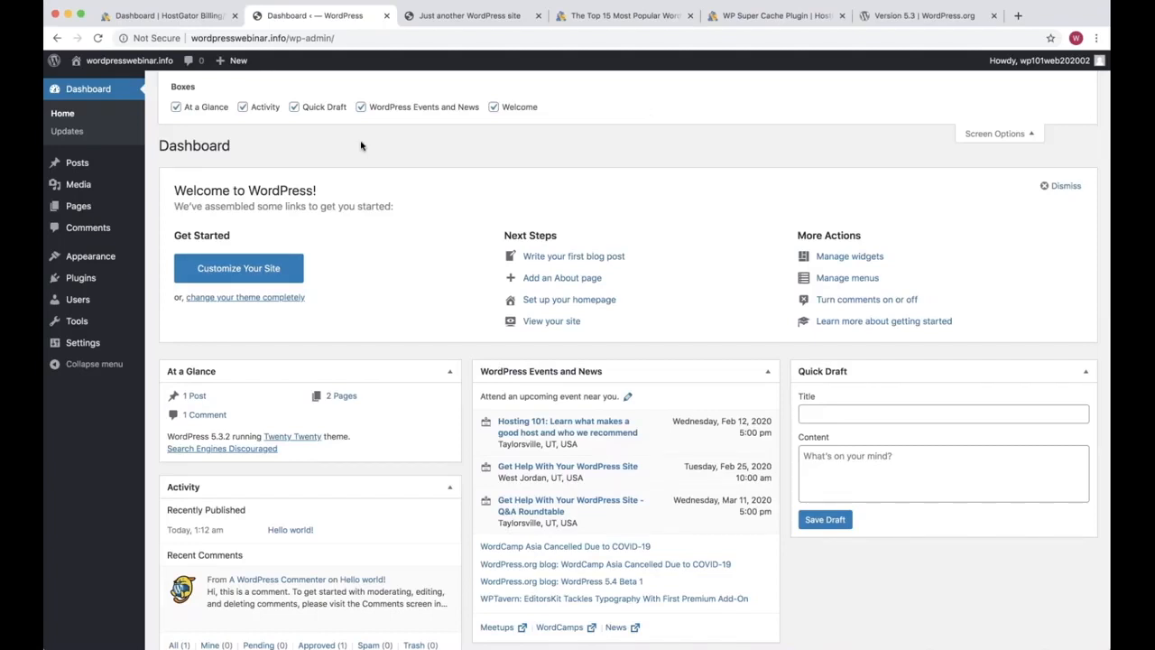
click(66, 131)
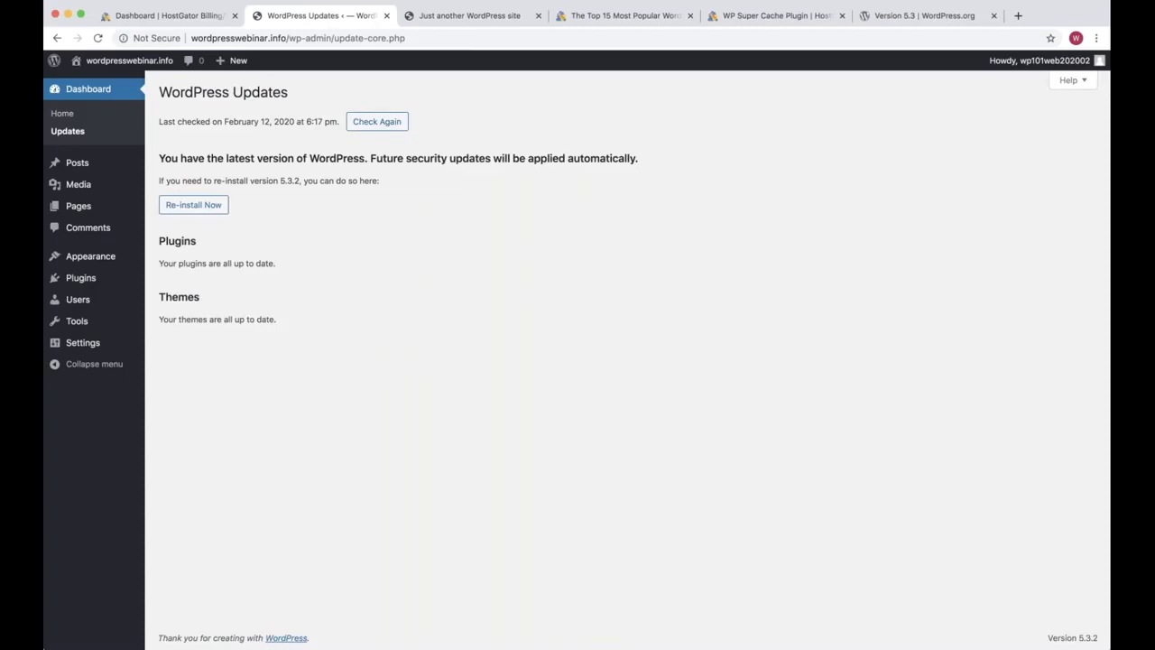
drag(159, 158, 364, 160)
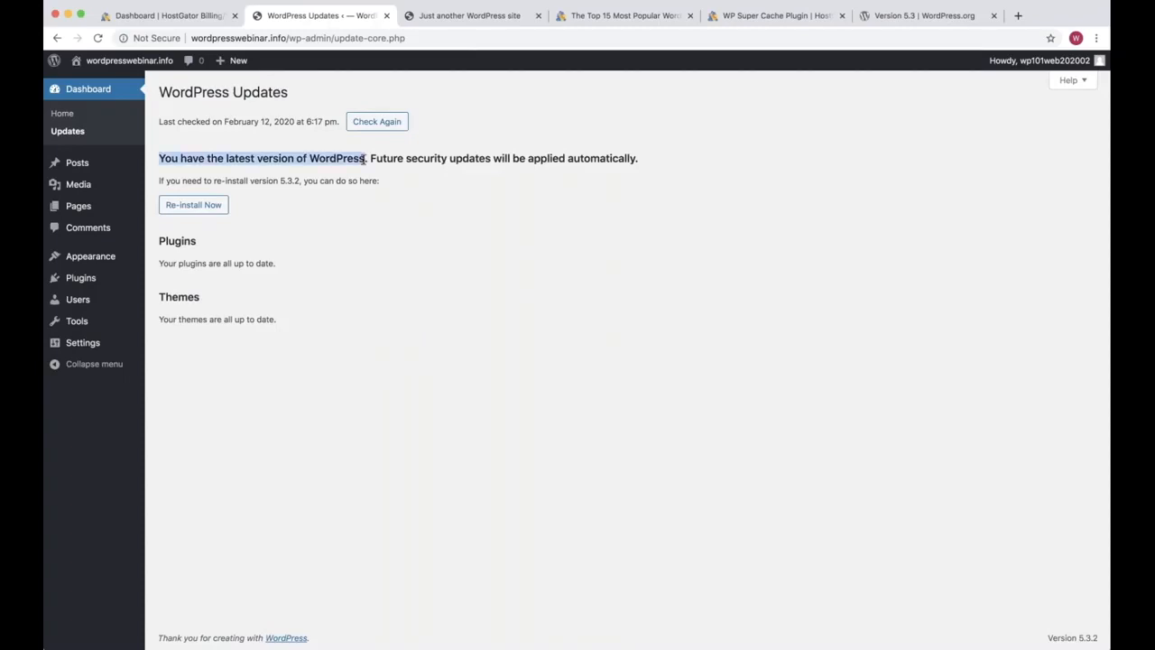
drag(370, 158, 637, 159)
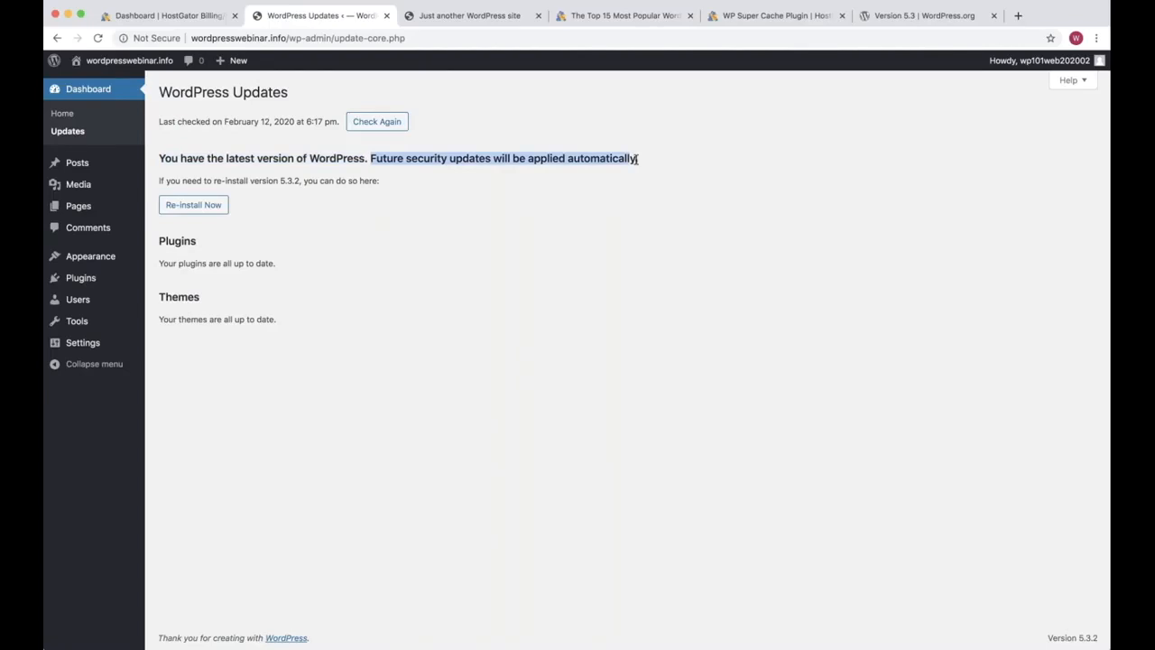
triple_click(432, 158)
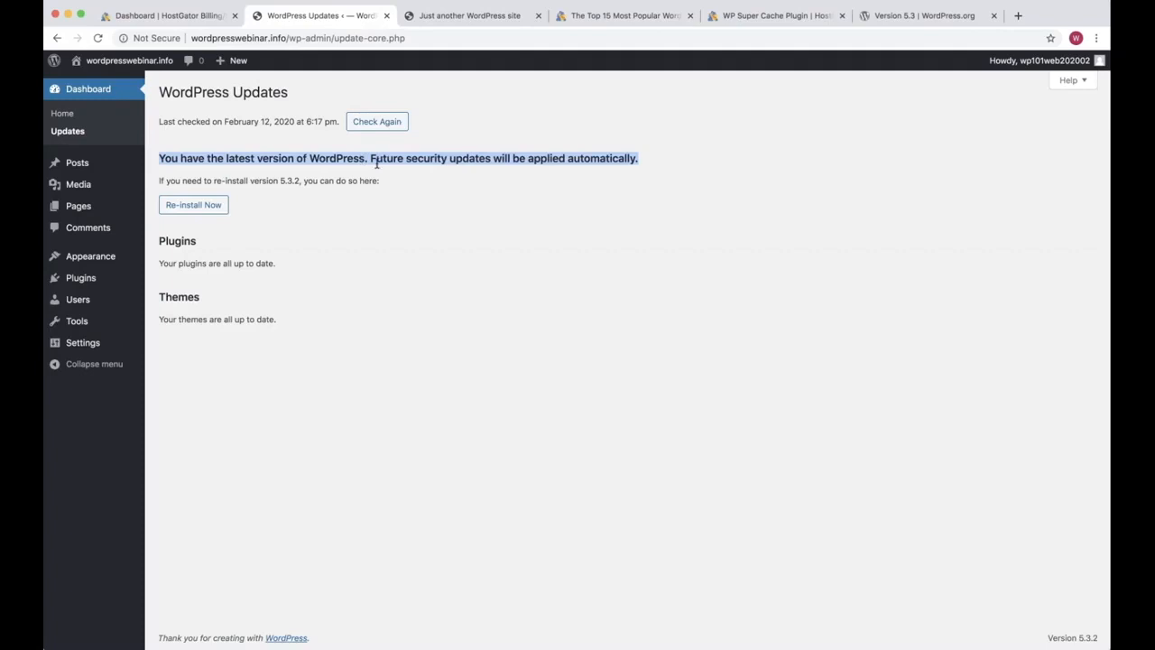
drag(341, 122, 158, 123)
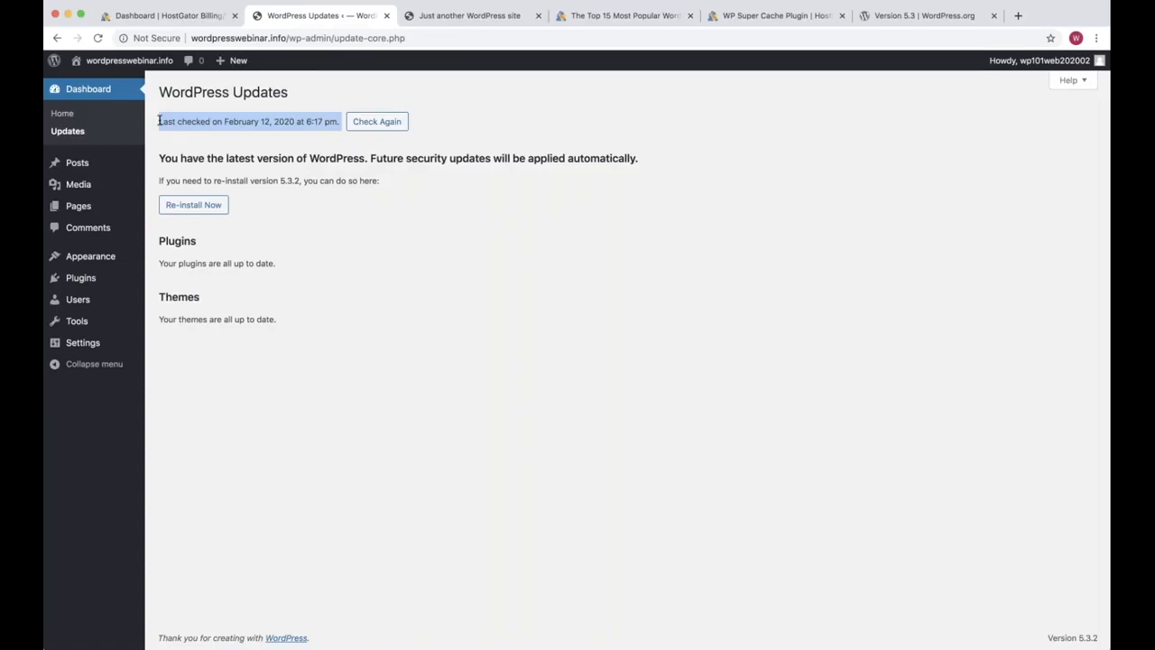
drag(307, 121, 323, 120)
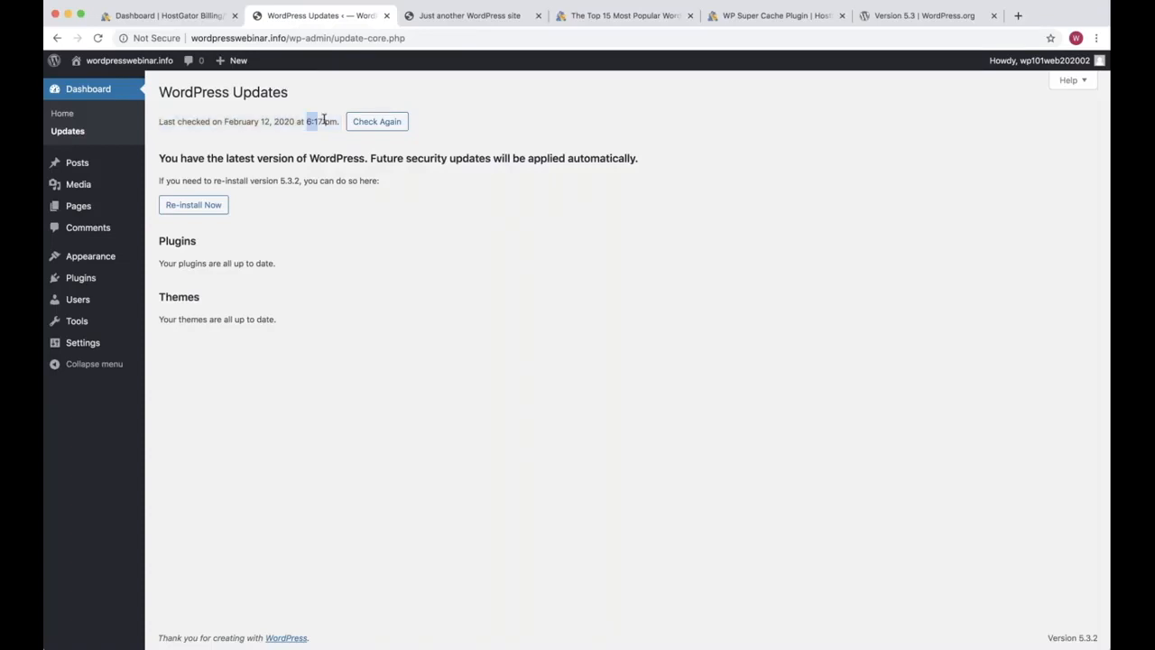
drag(323, 120, 338, 120)
Step: Open the list of all posts and compare it with the site's public front page
mouse_move(77, 163)
mouse_move(131, 160)
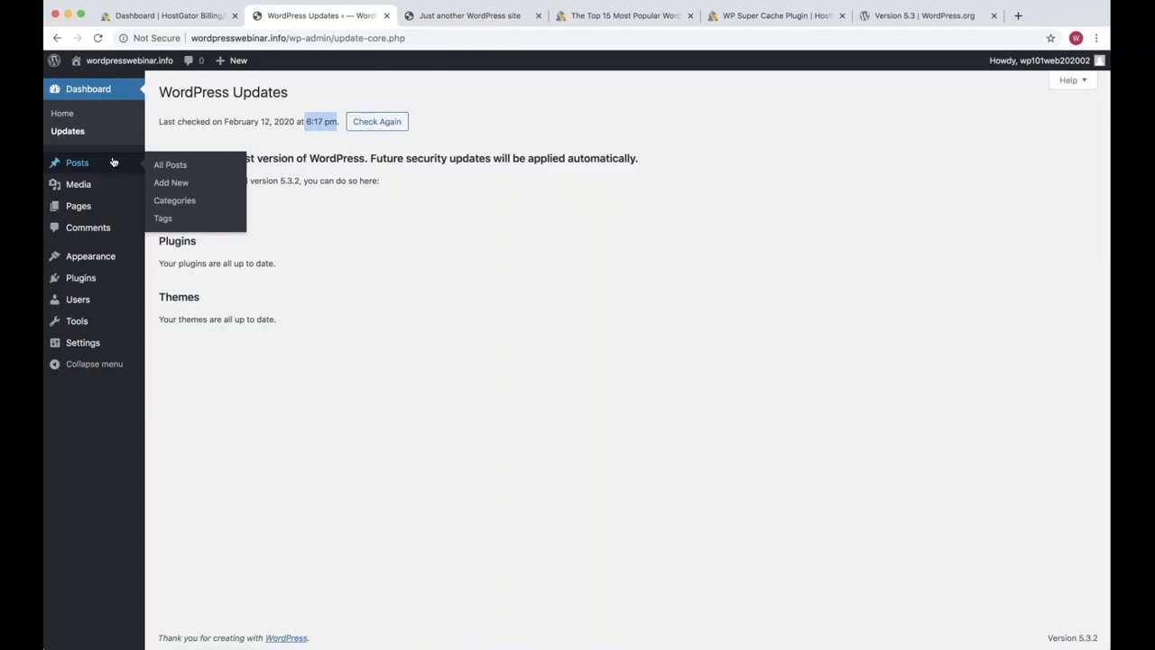
click(113, 162)
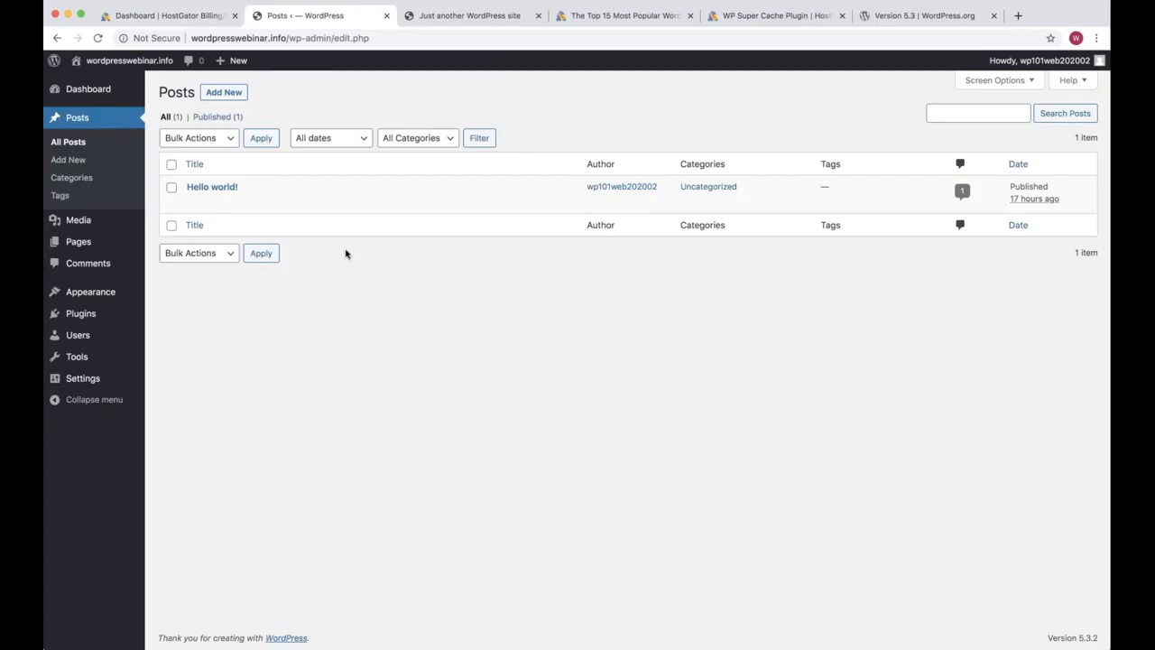
drag(345, 254, 306, 339)
key(ctrl+Tab)
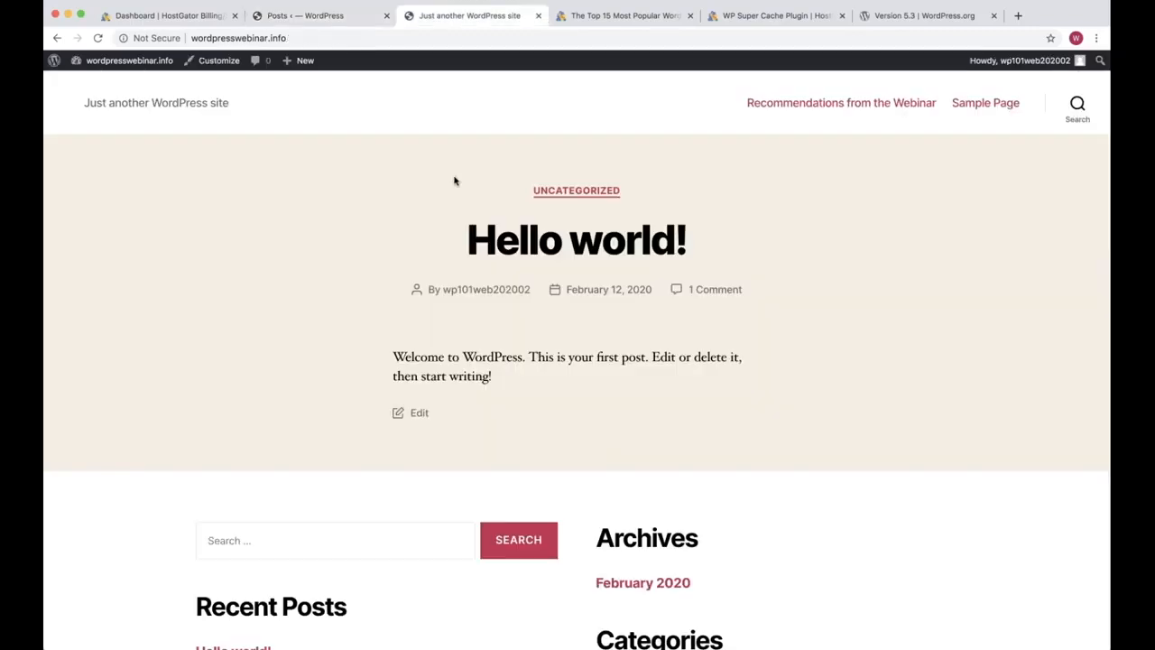
click(322, 17)
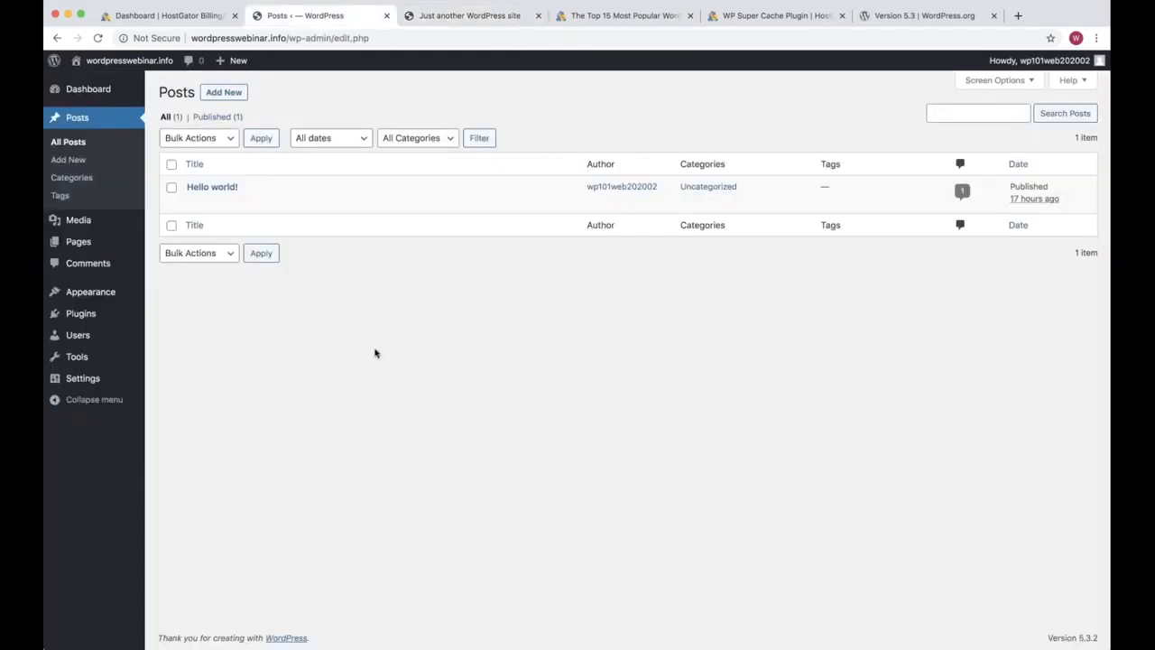
drag(376, 353, 311, 272)
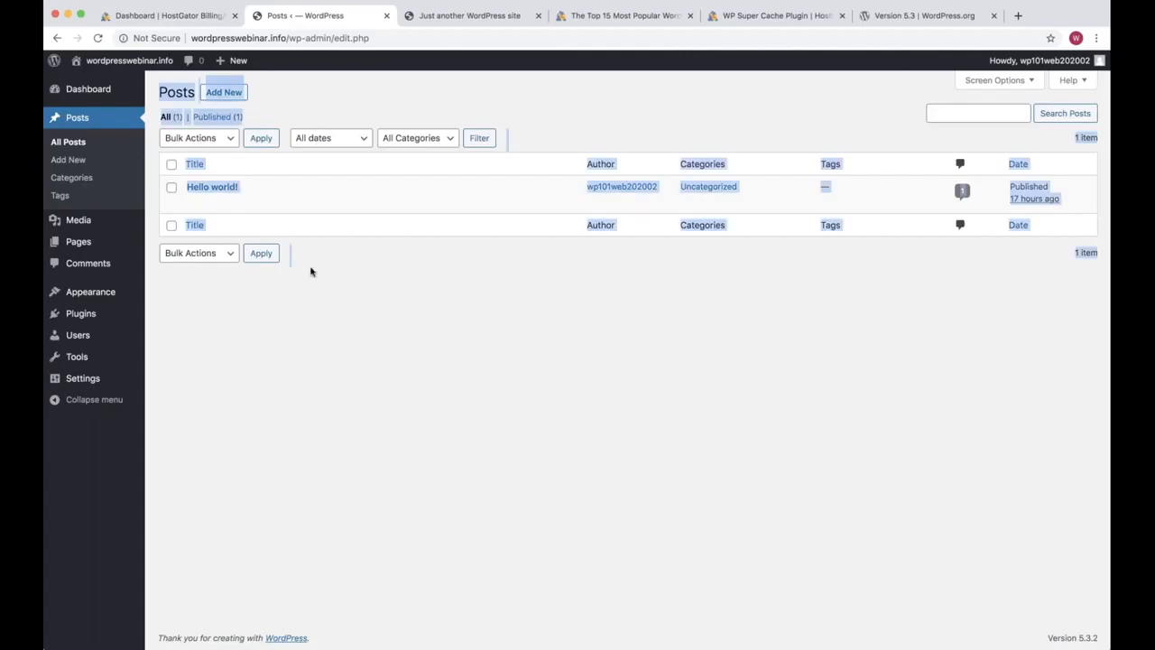
click(311, 271)
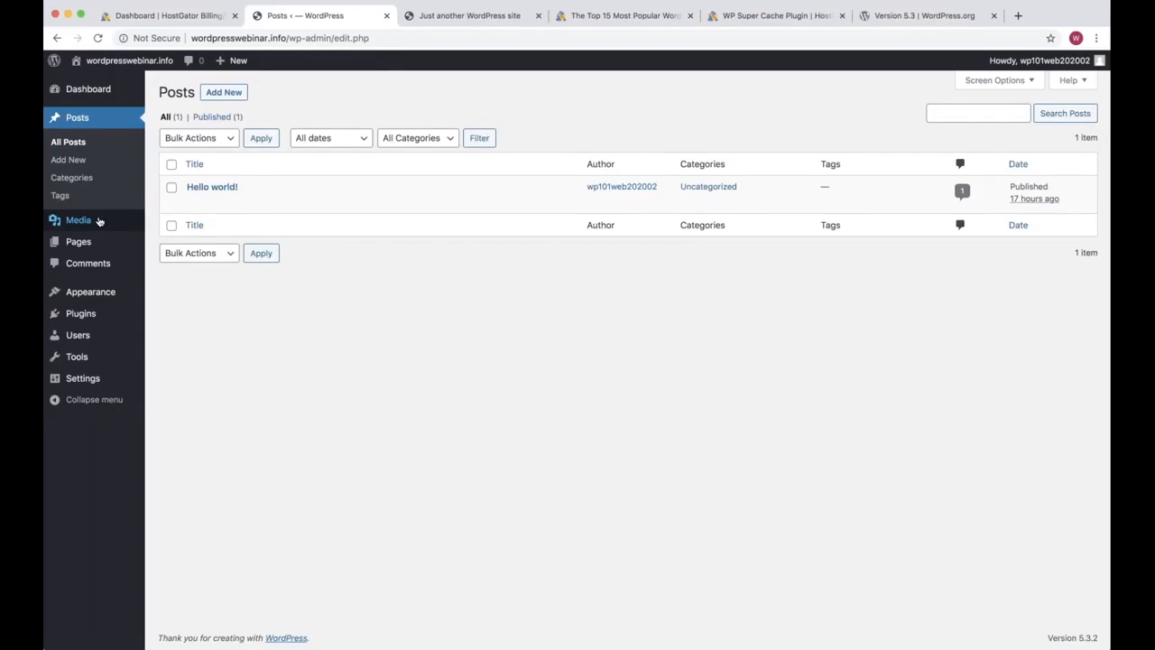
Step: View the media library and the list of all pages, examining the Recommendations from the Webinar entry
click(99, 221)
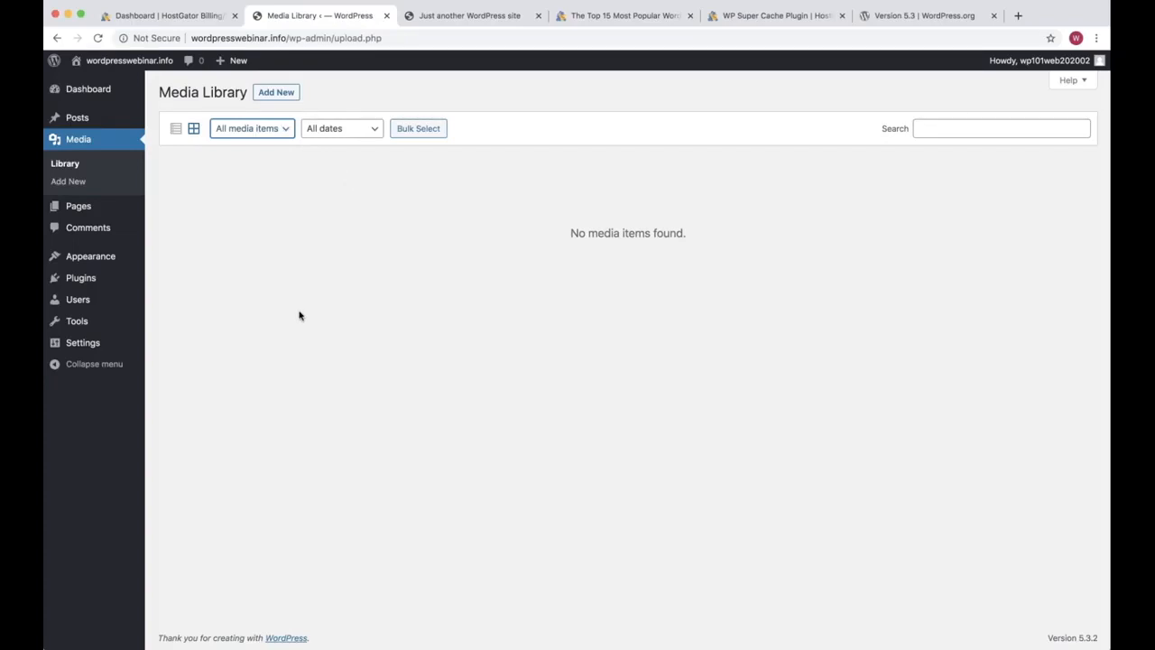
click(105, 212)
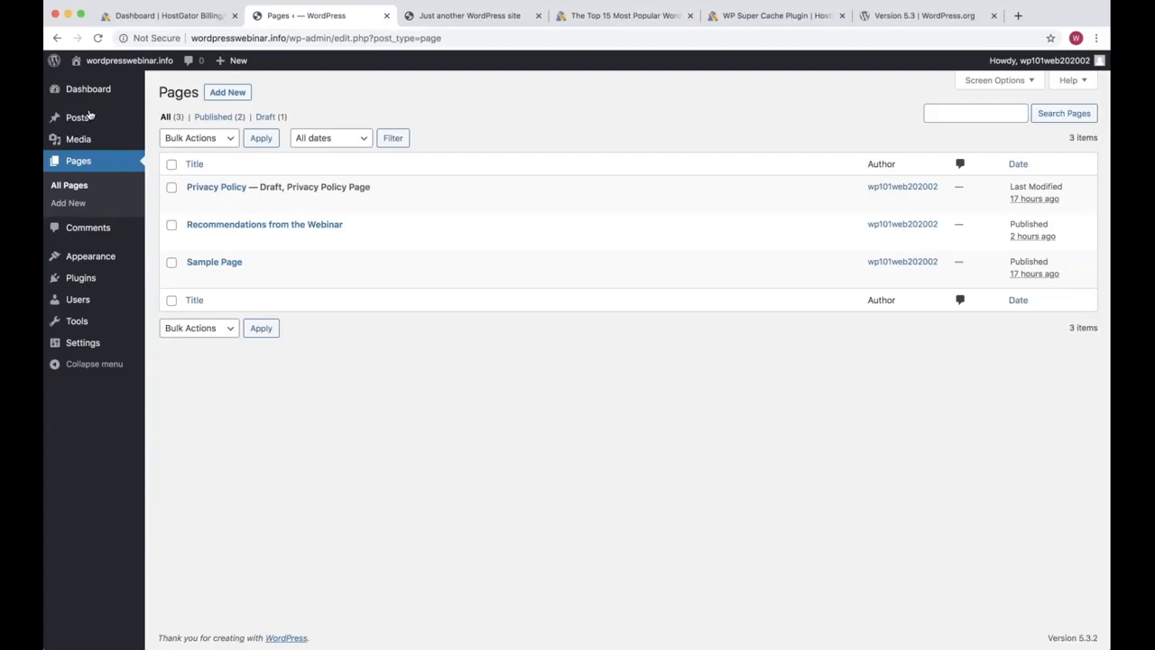
mouse_move(89, 128)
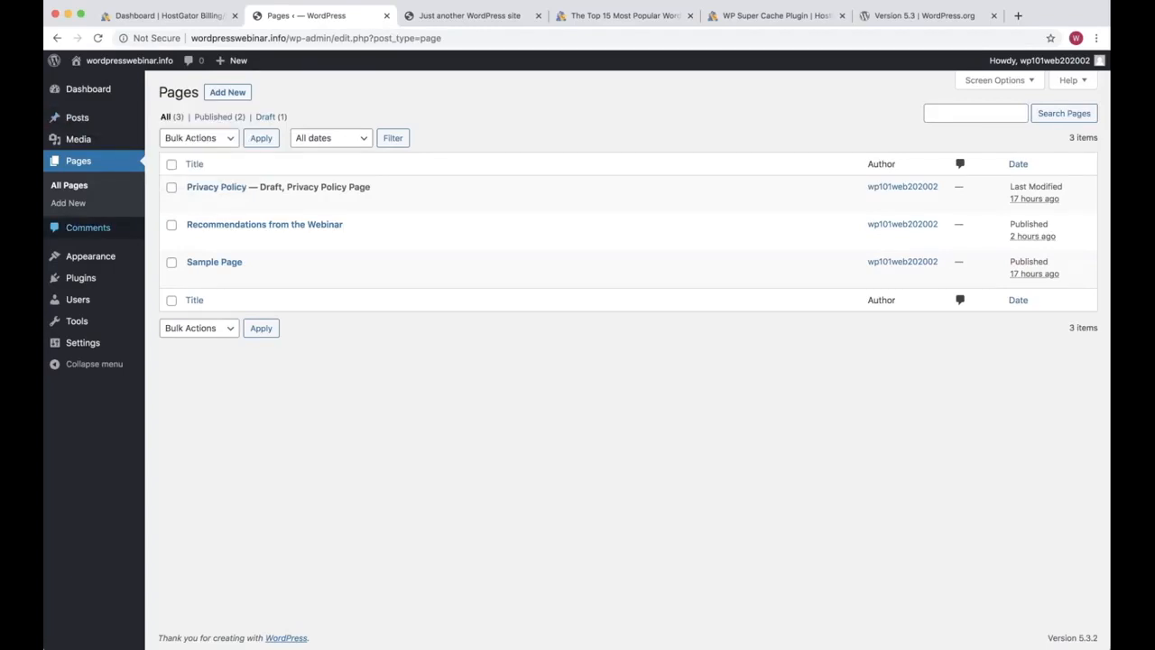
drag(385, 237, 187, 221)
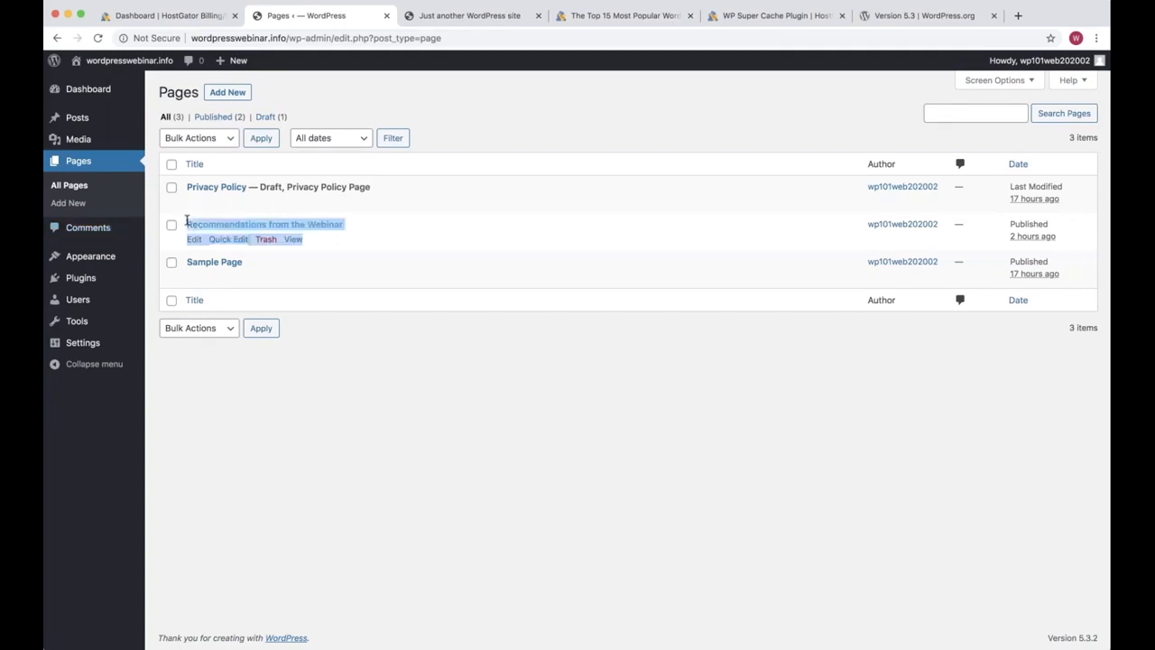
drag(386, 227, 186, 223)
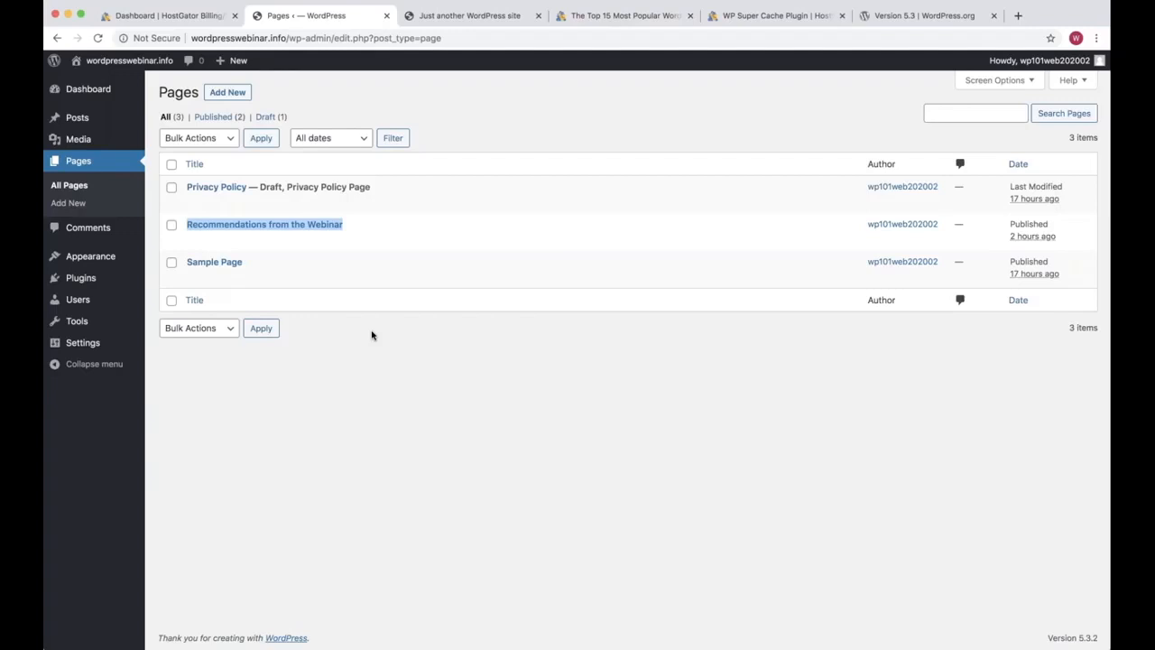
drag(208, 38, 285, 39)
click(341, 454)
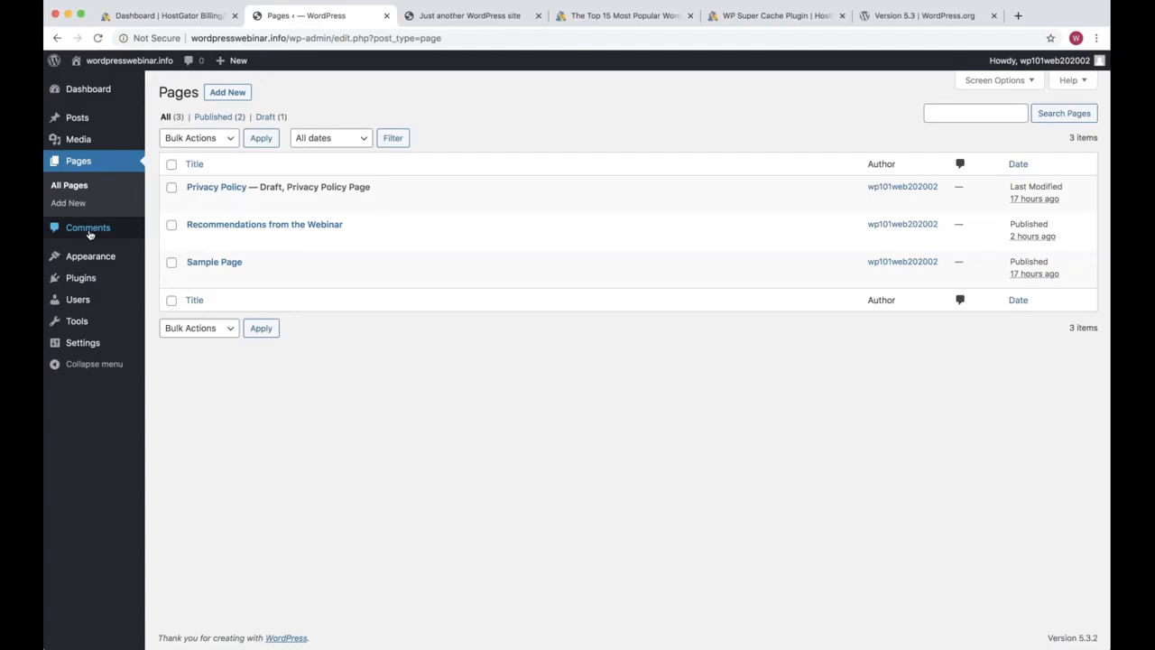
Step: Move the sample comment on the Hello world! post to the trash
click(87, 228)
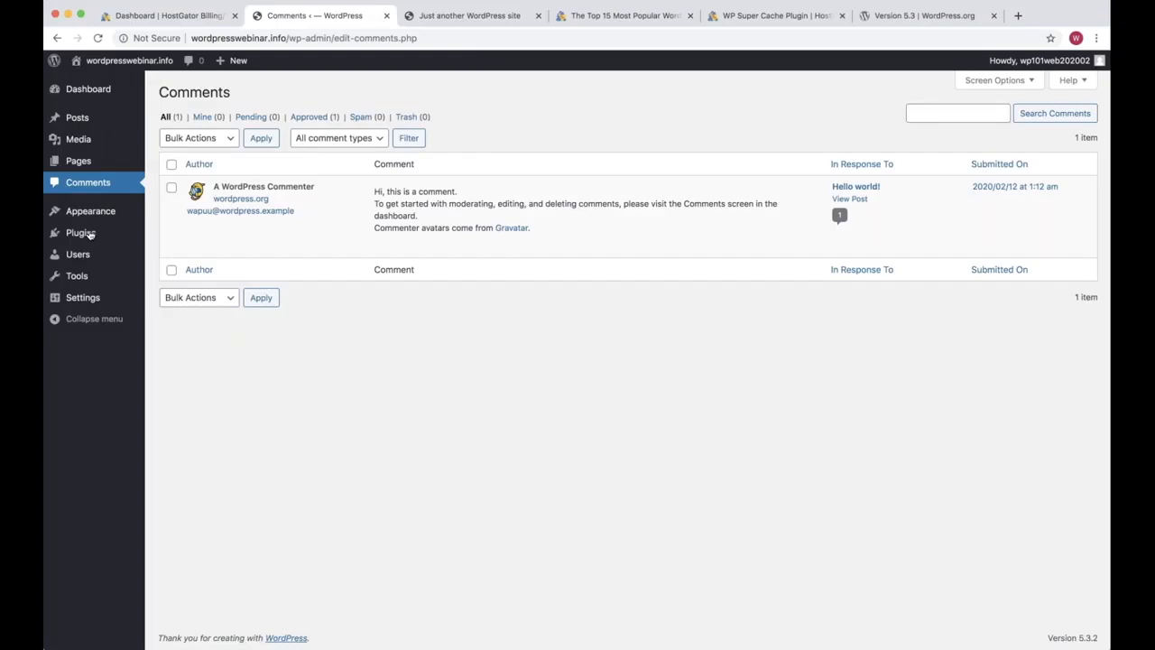
click(172, 189)
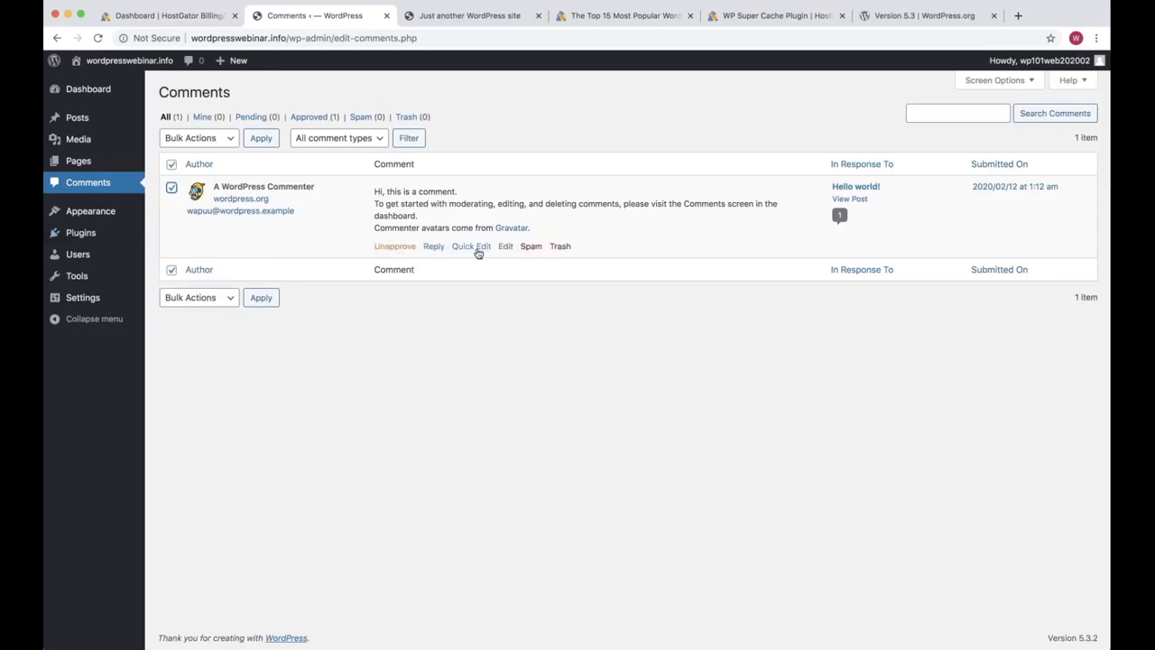
click(559, 246)
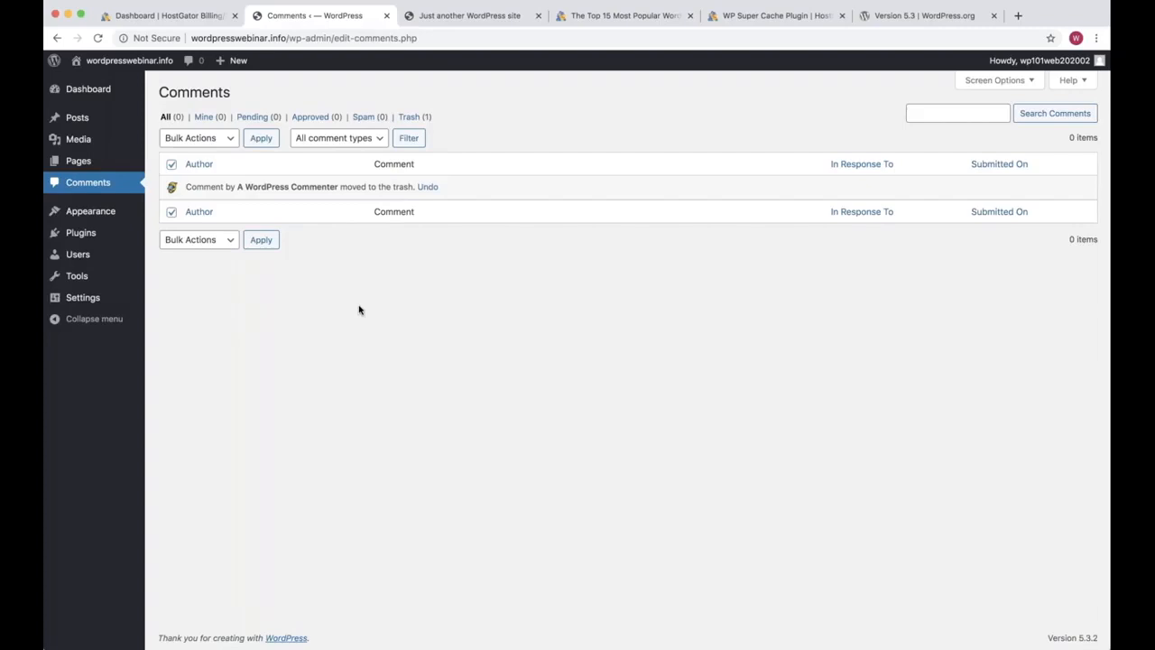
Step: Open the site's installed themes for review
mouse_move(85, 215)
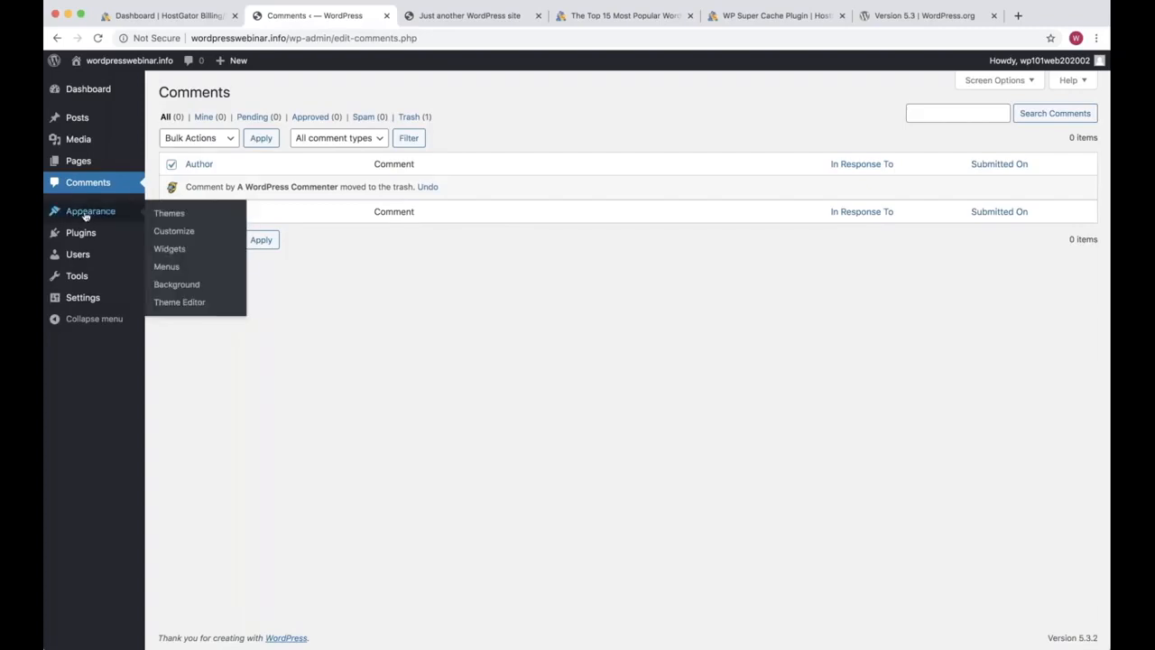
mouse_move(108, 121)
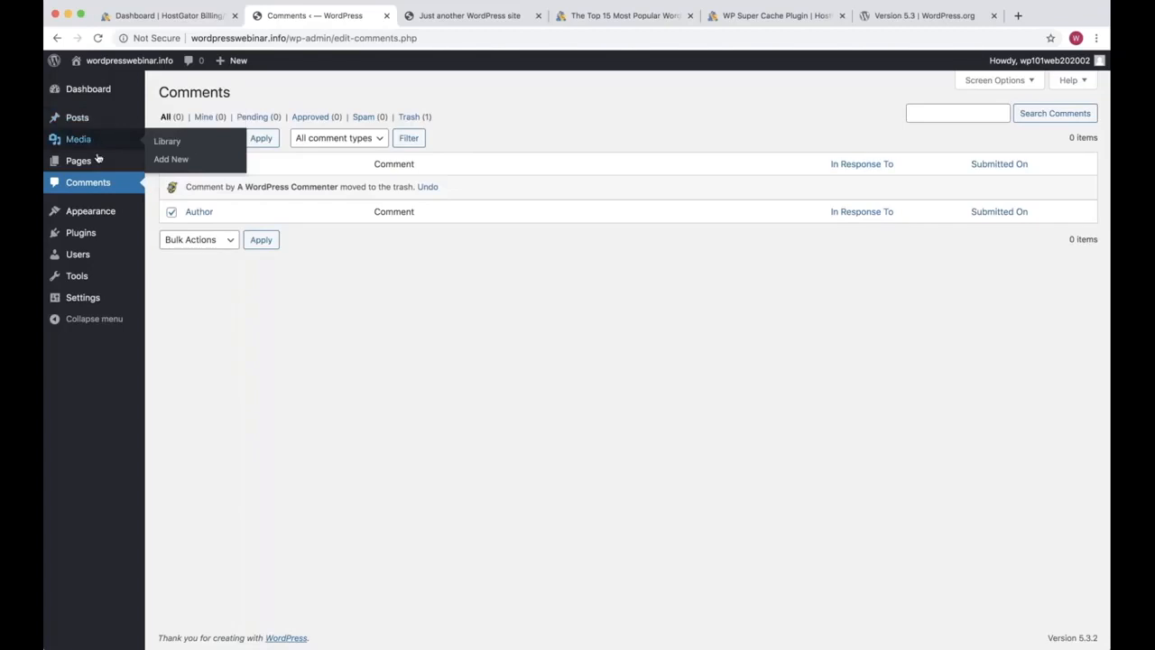
mouse_move(98, 160)
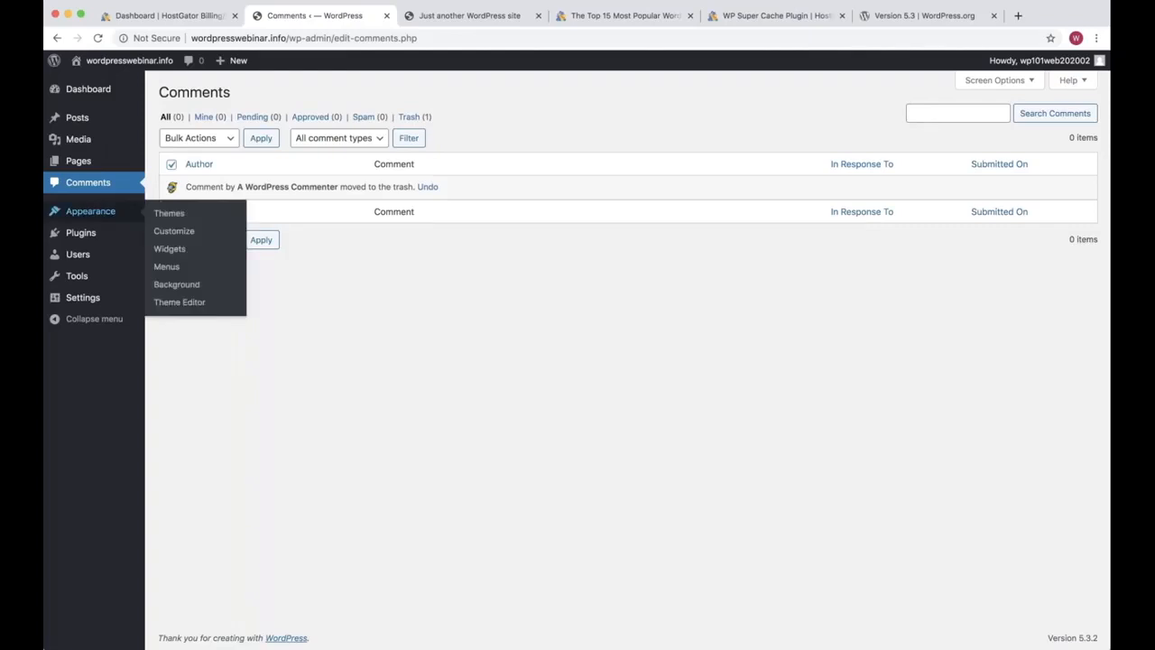
click(95, 213)
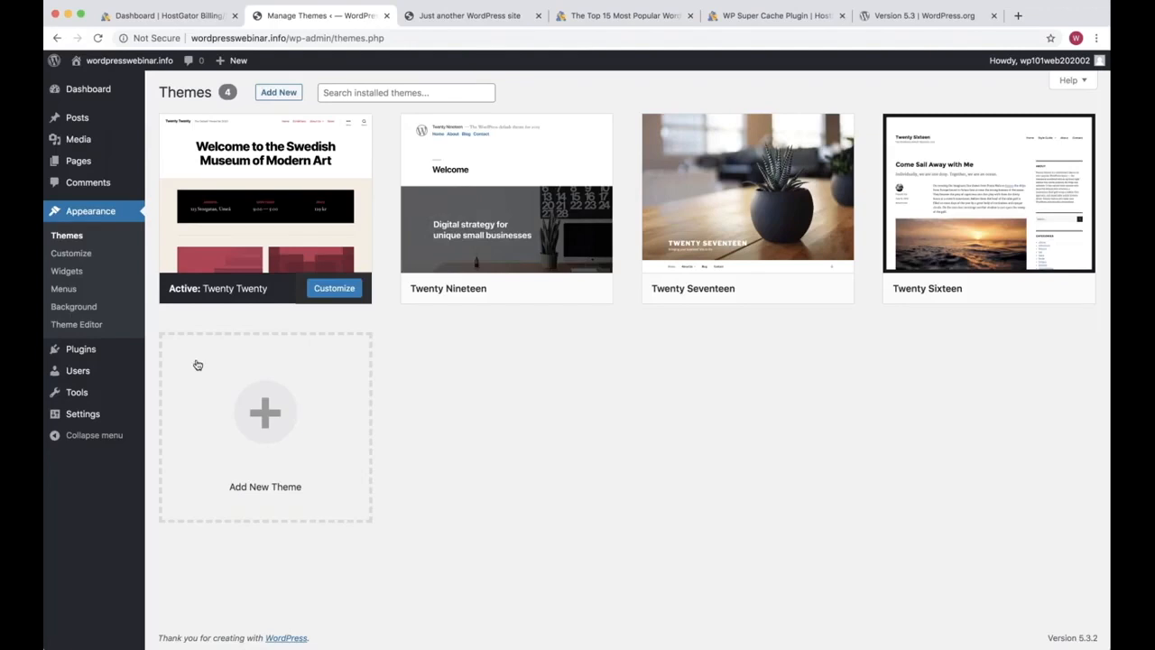
Step: Open the installed plugins list and examine the Akismet Anti-Spam entry
click(80, 352)
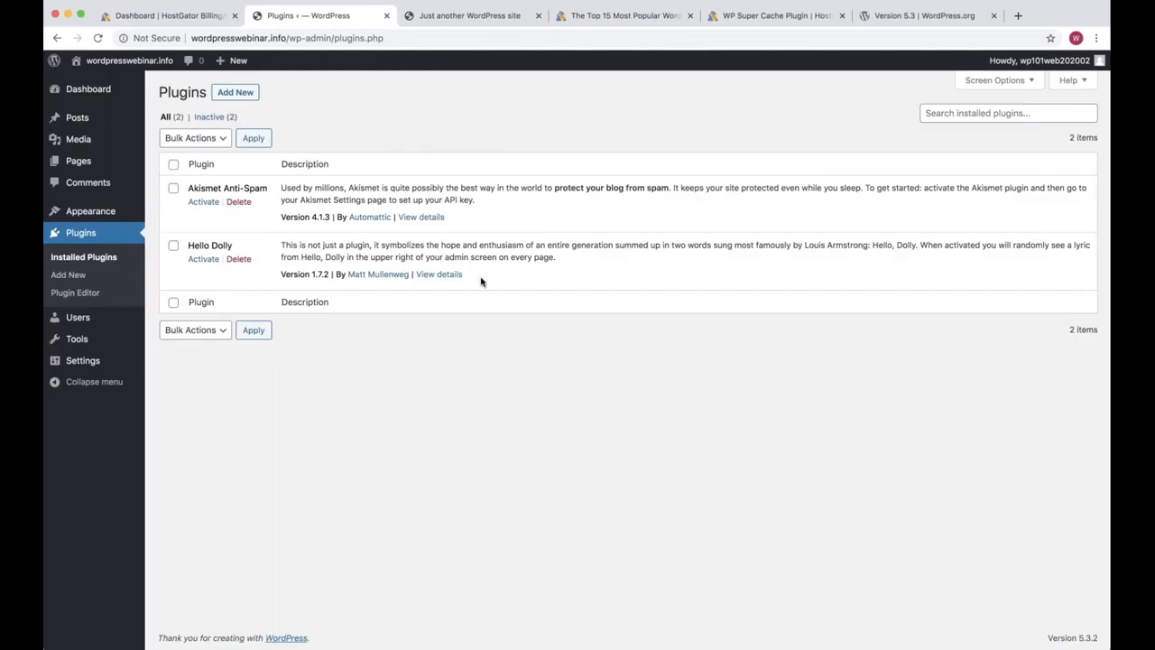
drag(451, 221, 186, 187)
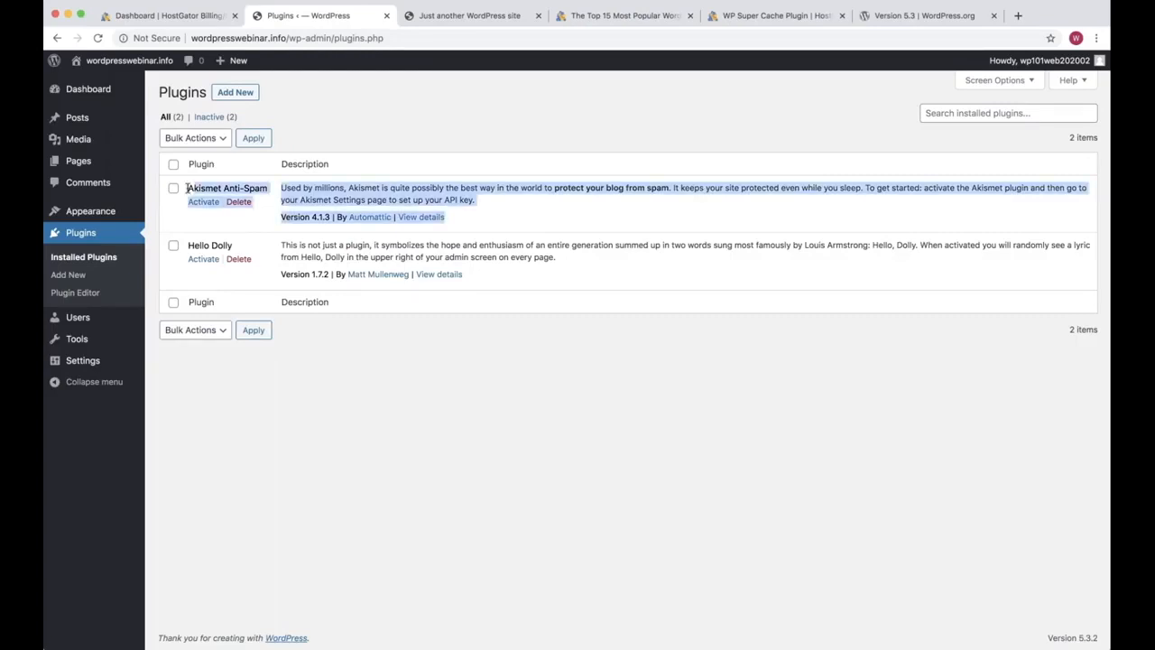
click(458, 163)
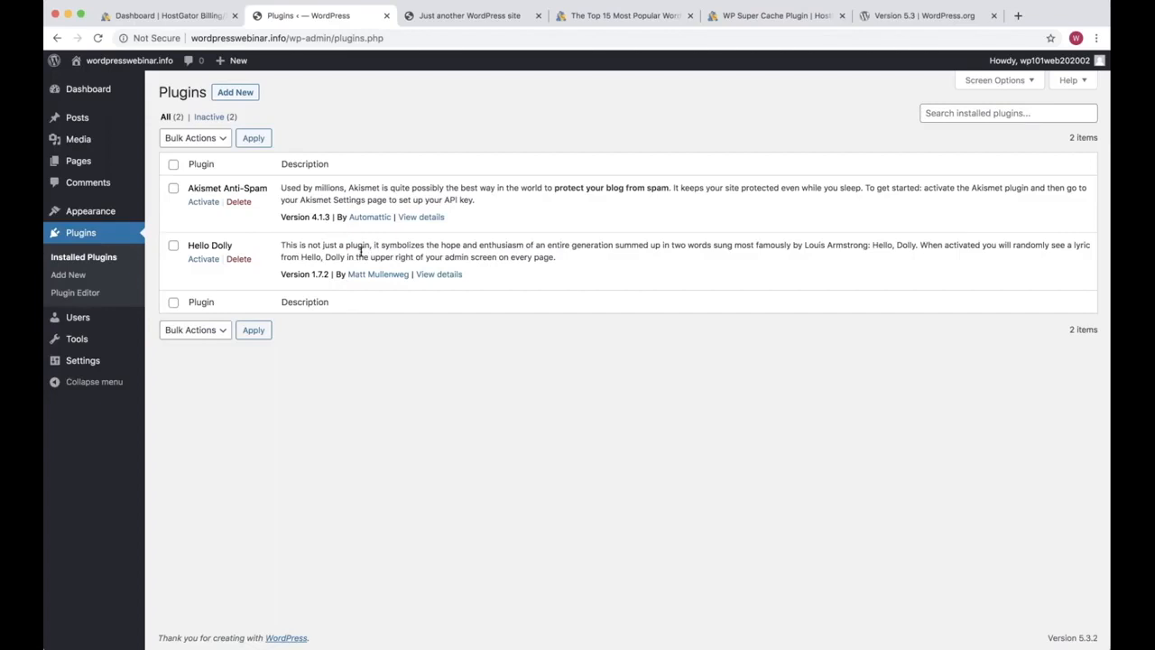
Step: Delete the Hello Dolly plugin from the installed plugins
click(242, 260)
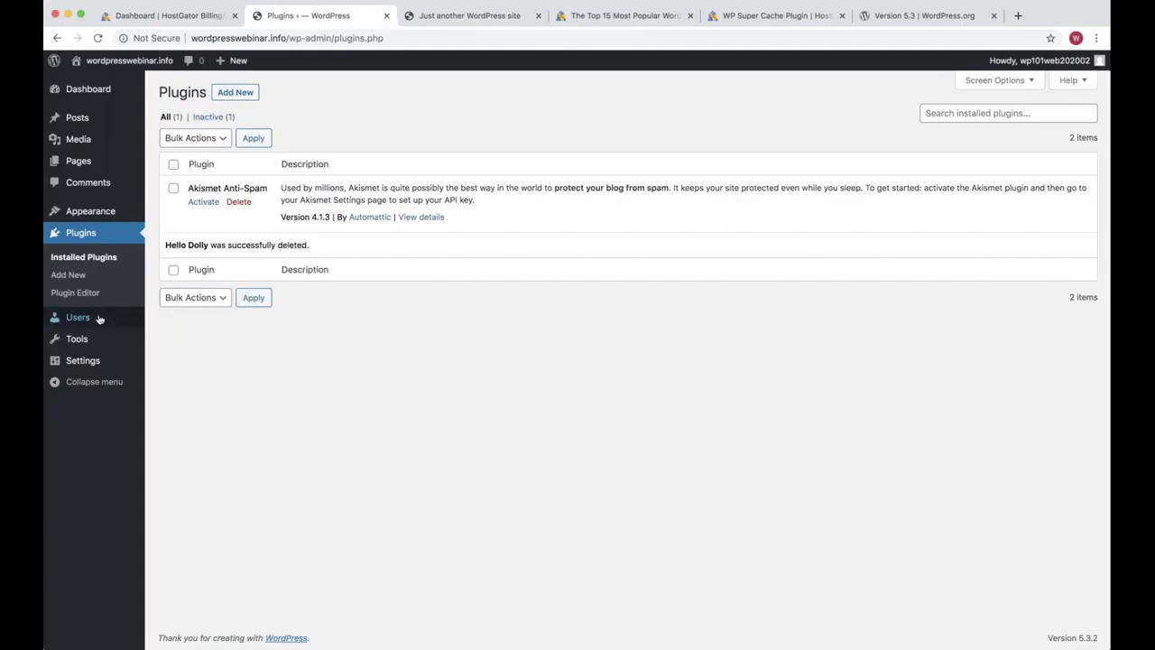
Step: Open the list of all site users and select the administrator account's entry to examine it
mouse_move(99, 319)
click(97, 319)
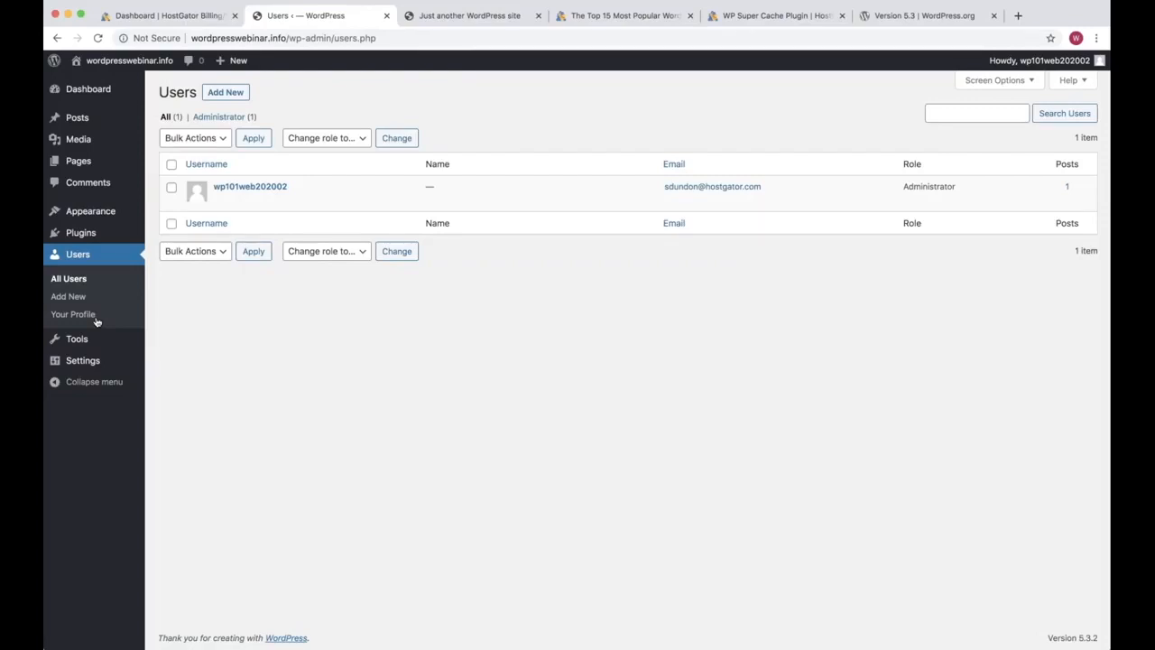
click(172, 186)
click(391, 101)
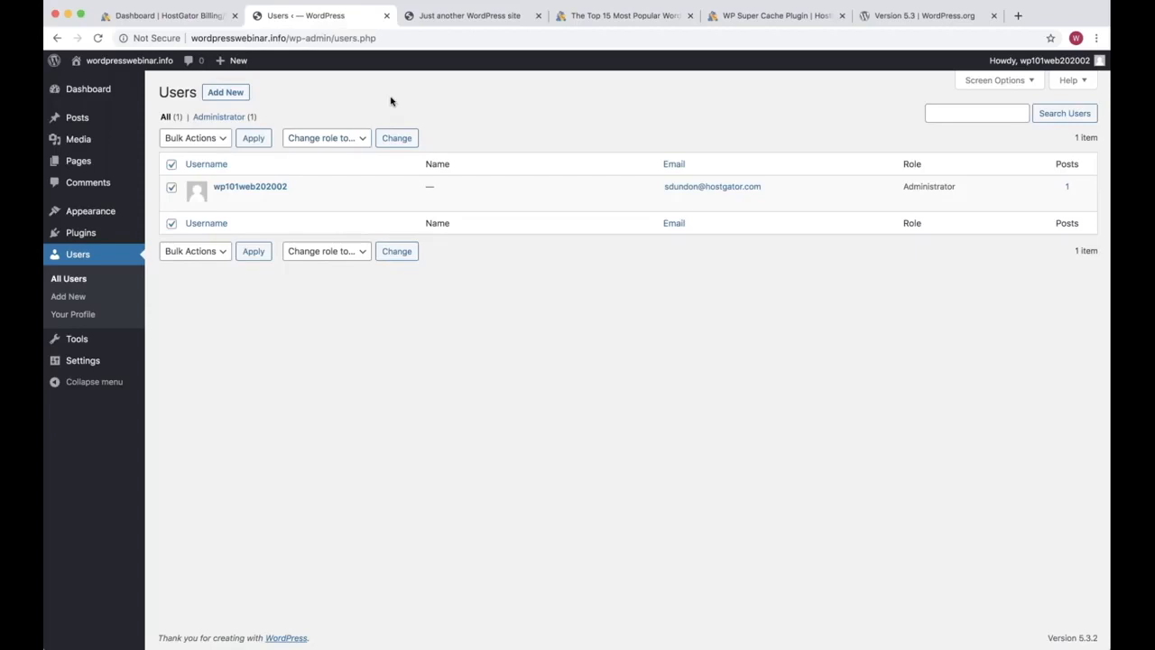
Step: View the site's available tools and the list of systems that content can be imported from
click(78, 340)
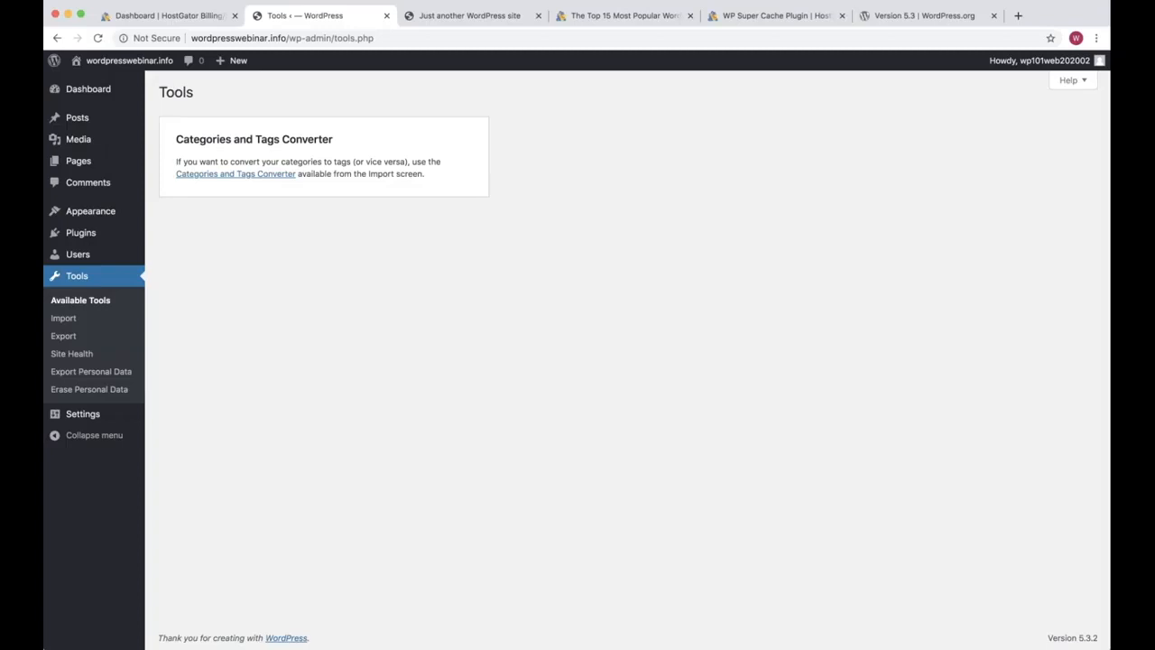
click(65, 319)
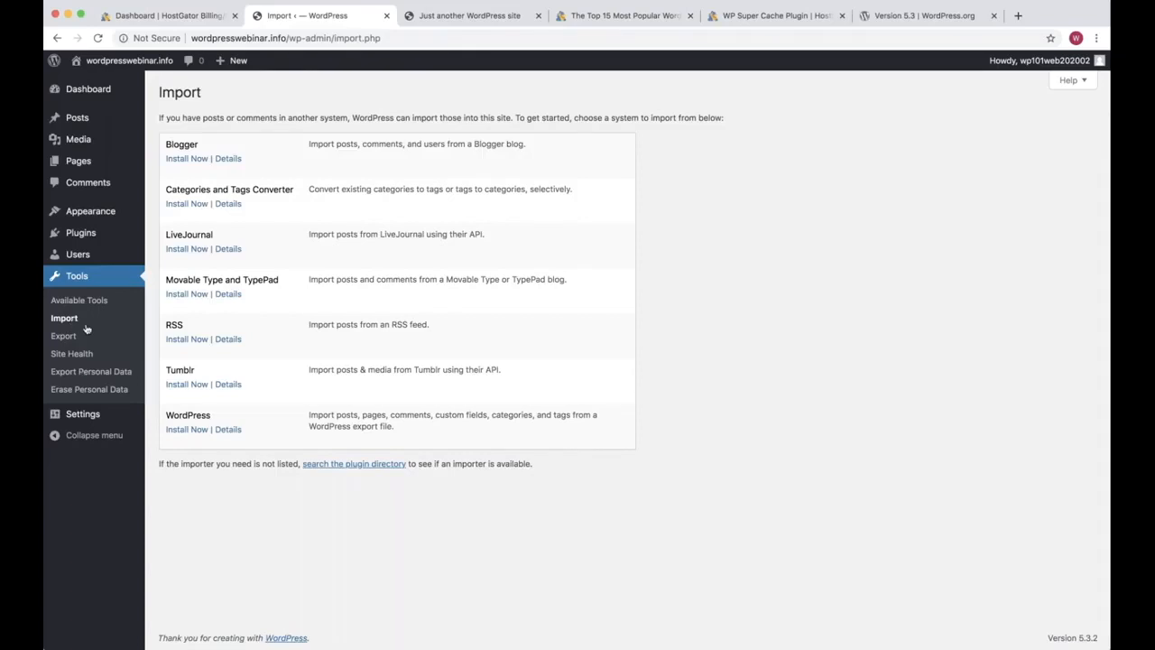
Step: In the site's general settings, enter "WordPress 101 Webinar" as the site title
click(86, 418)
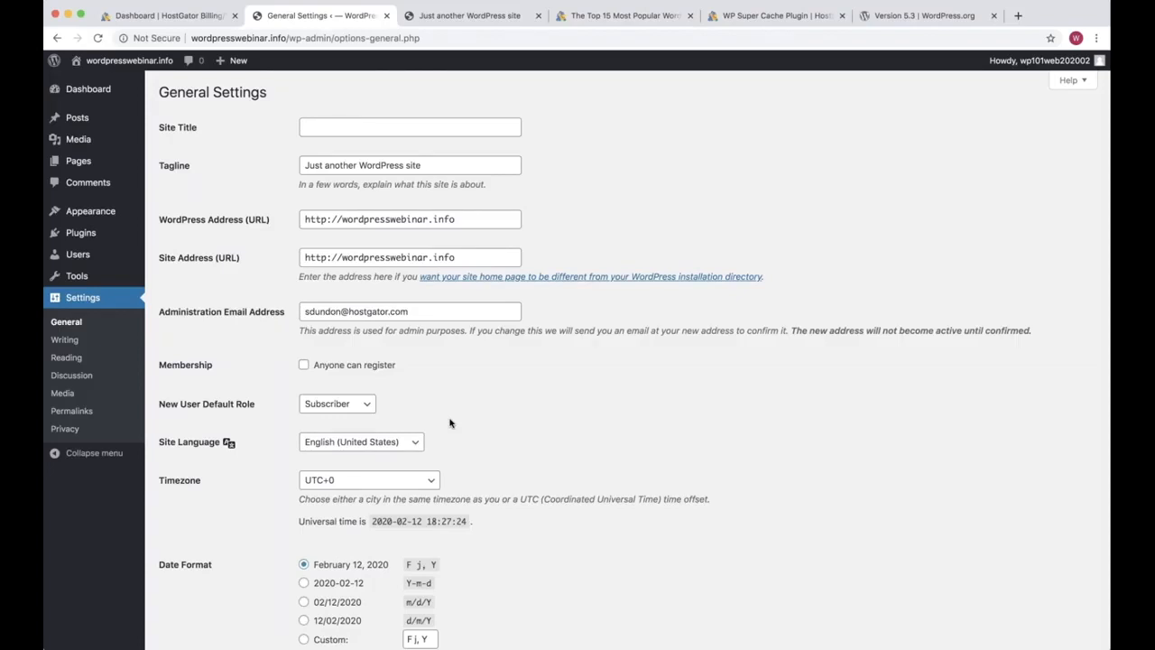
click(368, 128)
text(WordPress 1010)
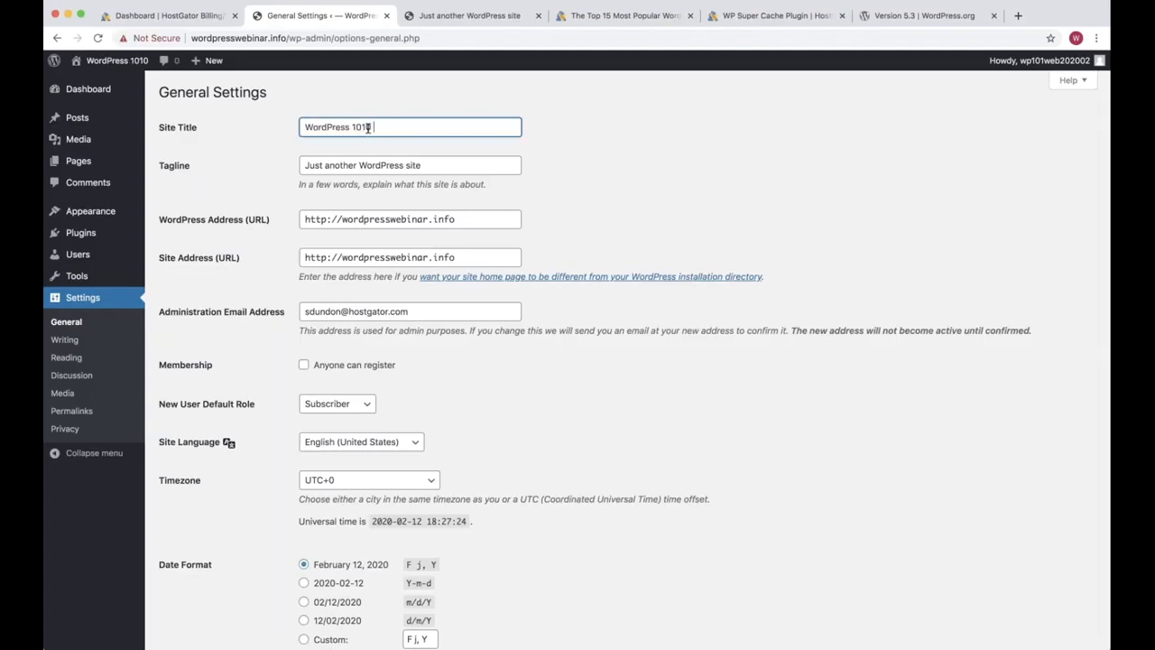
text(Webinar)
key(Tab)
Step: Replace the first two words of the tagline so it reads "One more WordPress site"
key(Left)
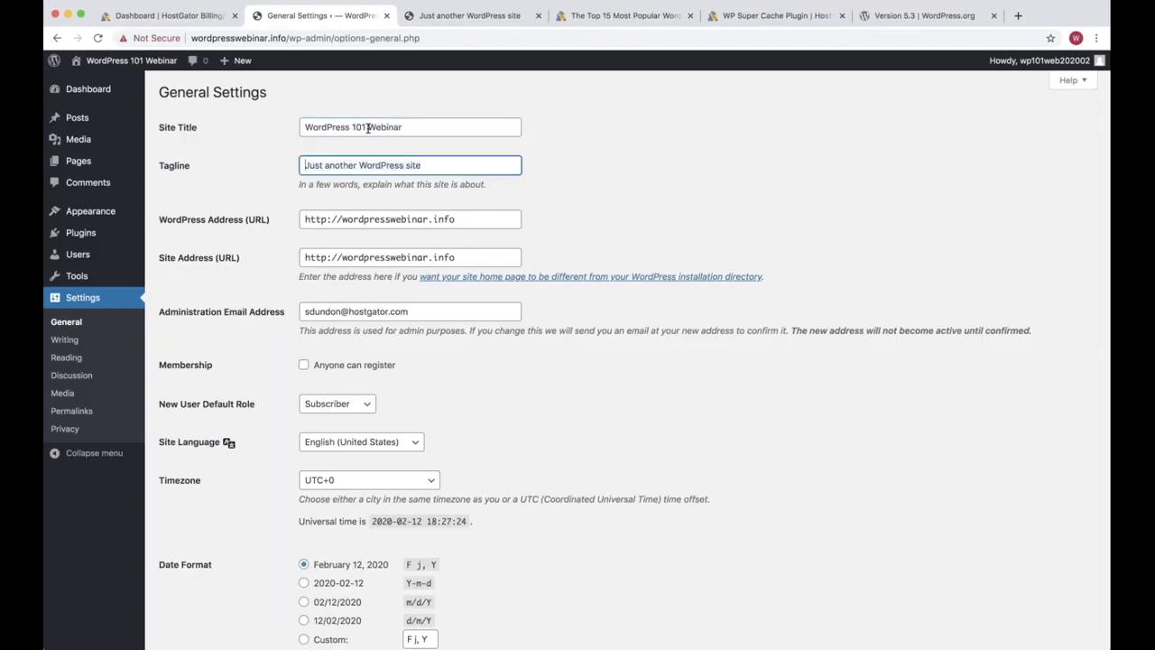
key(alt+shift+Right)
key(alt+shift+Right)
text(One more)
key(Tab)
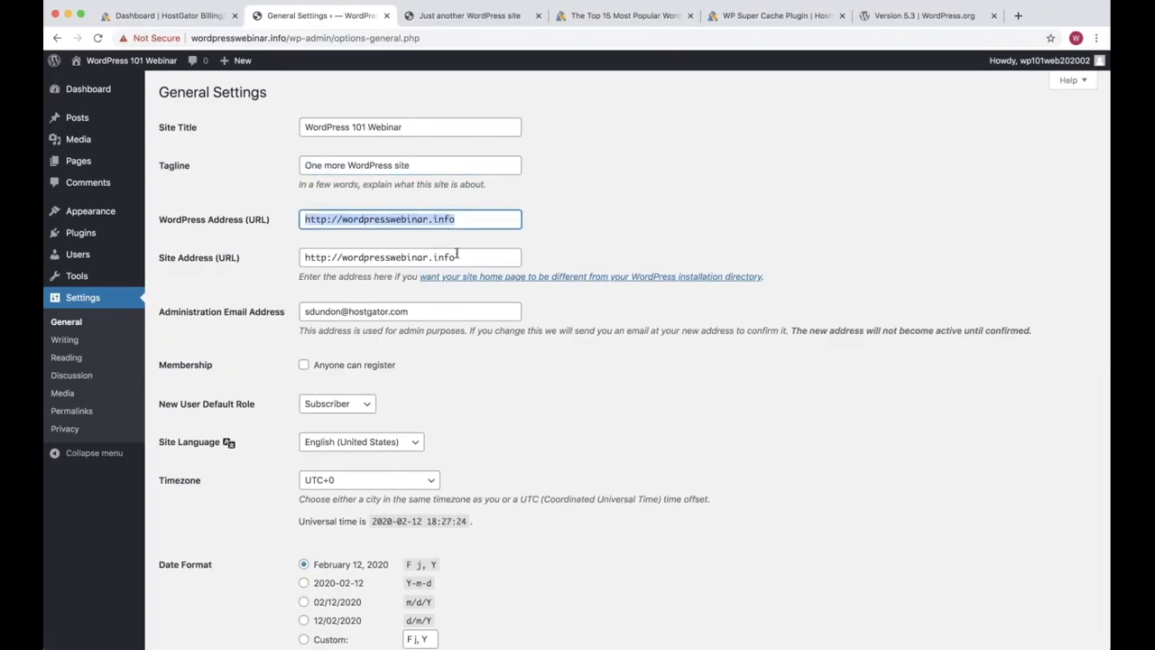
click(404, 218)
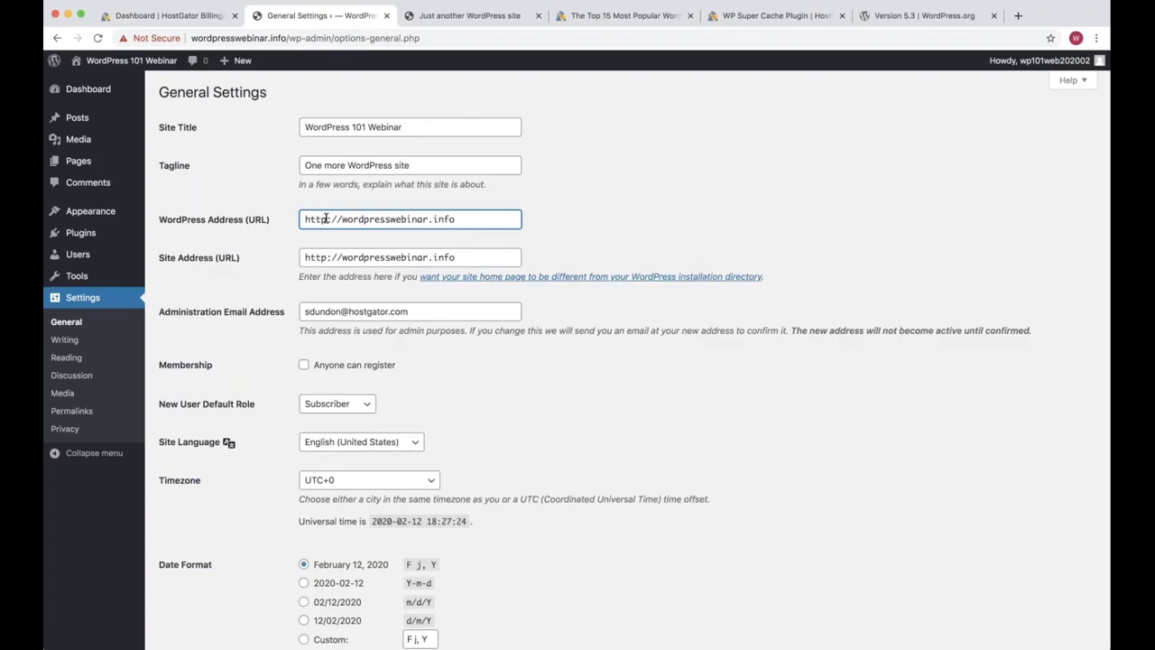
text(s)
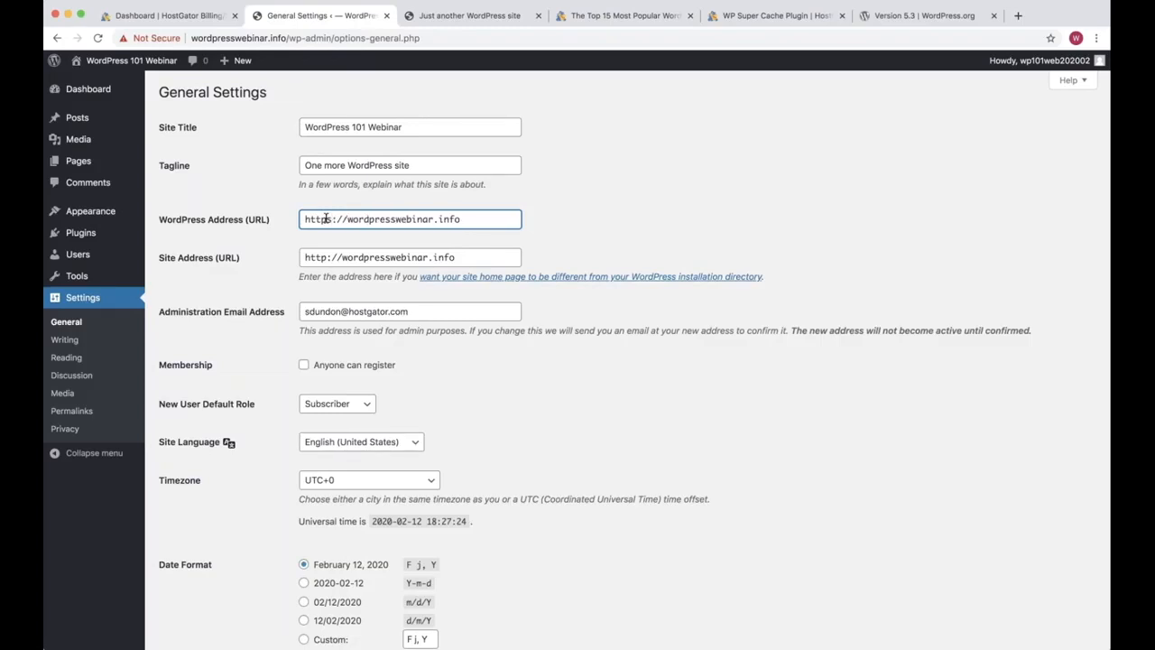
key(BackSpace)
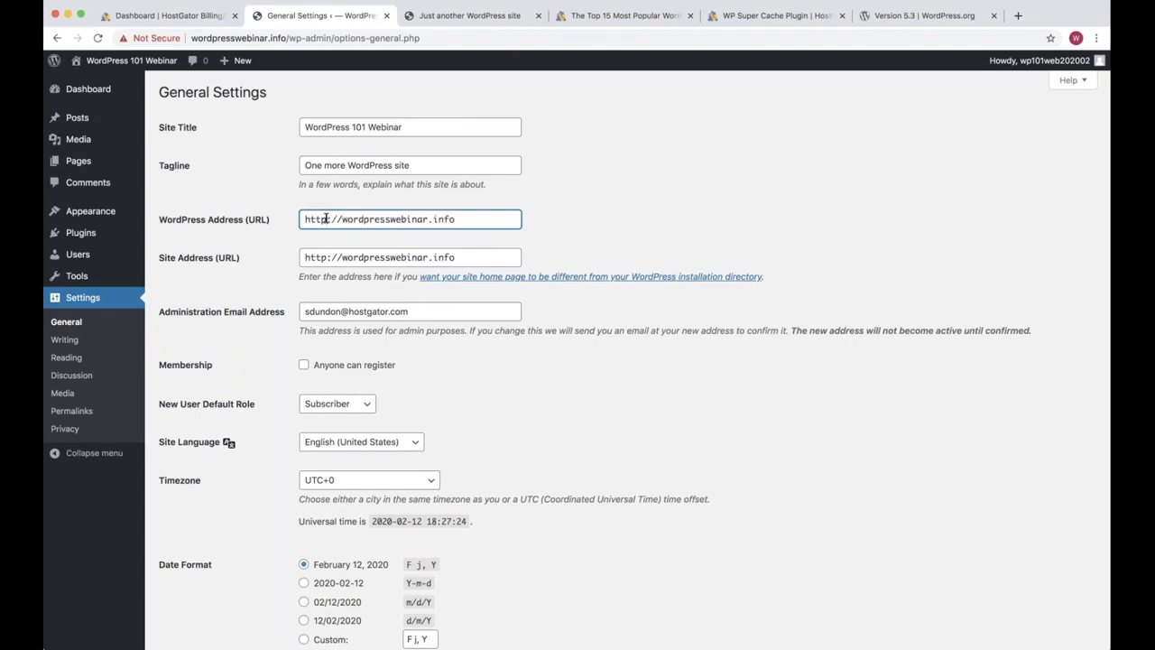
Step: Switch to the HostGator portal to check the SSL certificate for wordpresswebinar.info, and return to the WordPress general settings
click(169, 16)
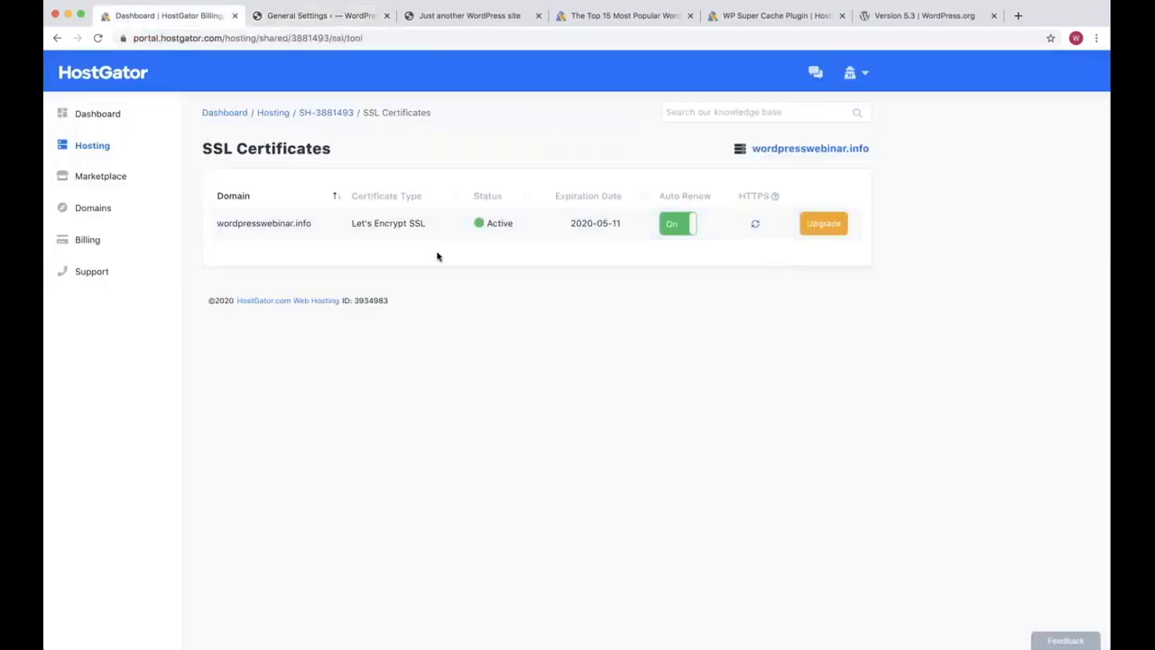
drag(457, 248, 640, 233)
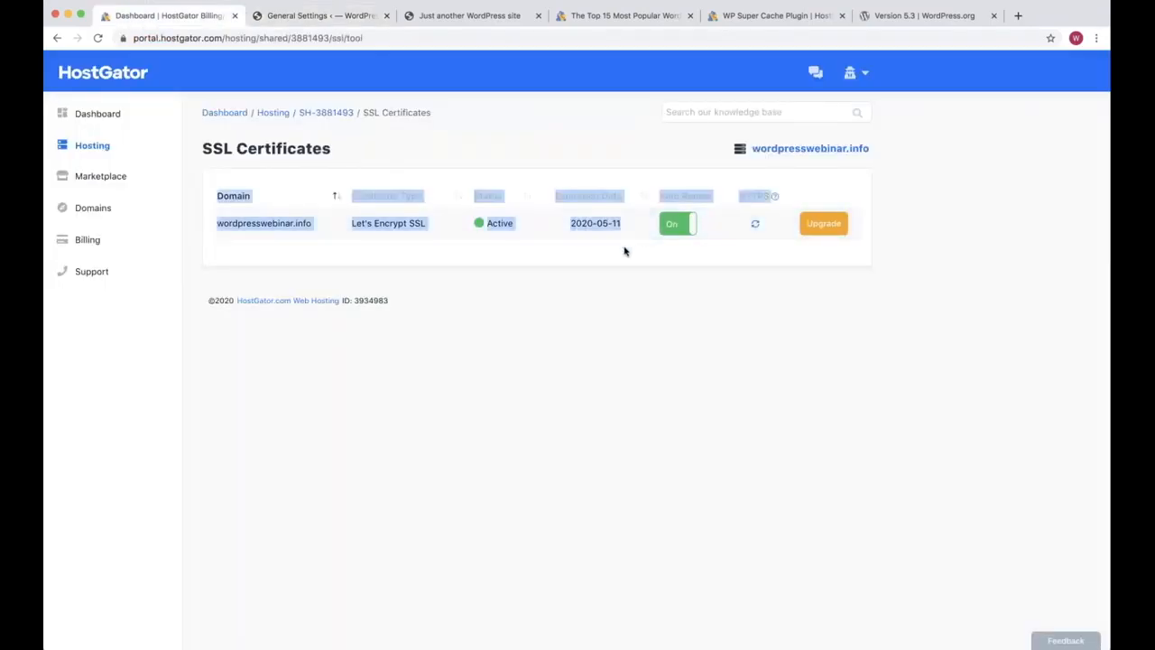
click(625, 248)
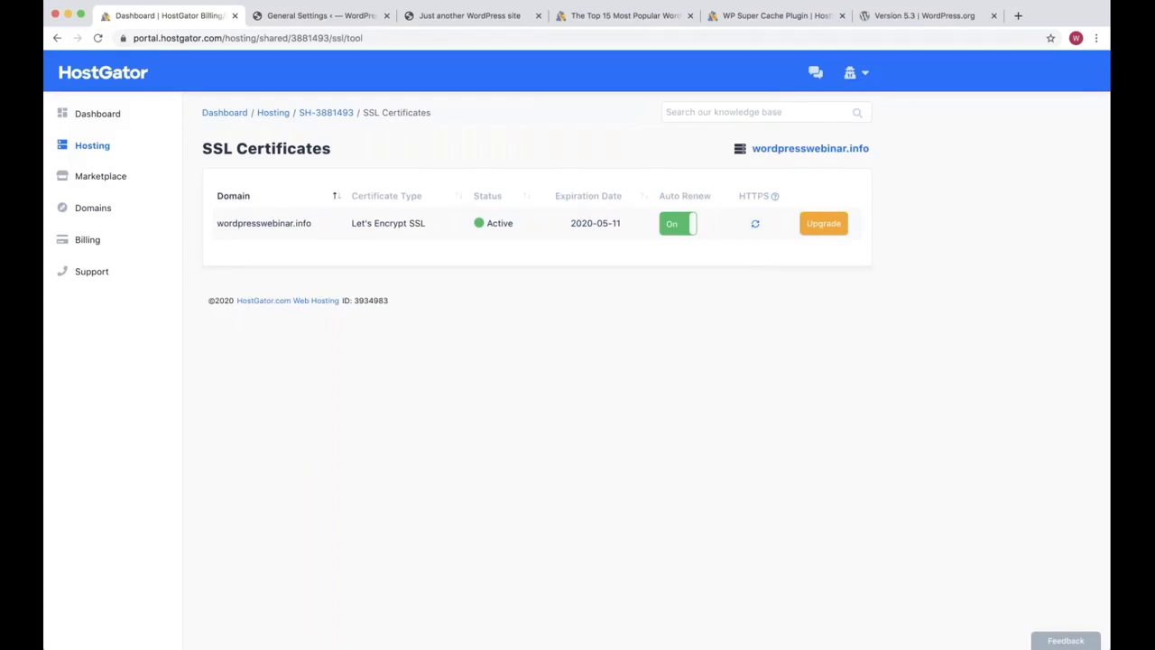
click(320, 15)
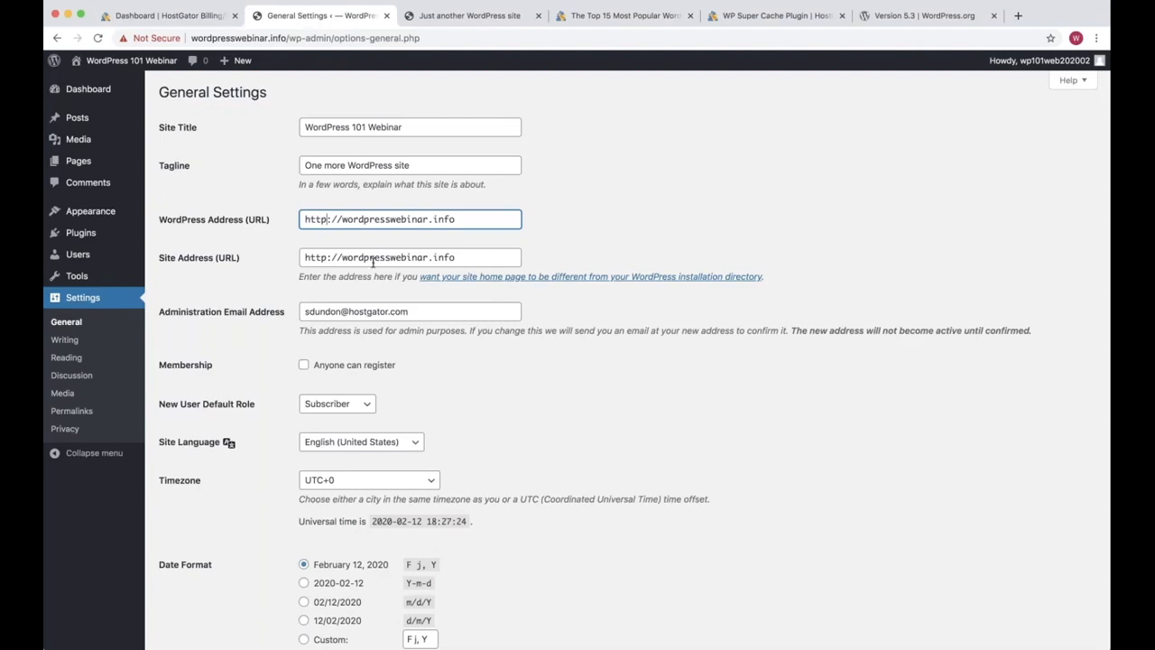
click(325, 222)
text(s)
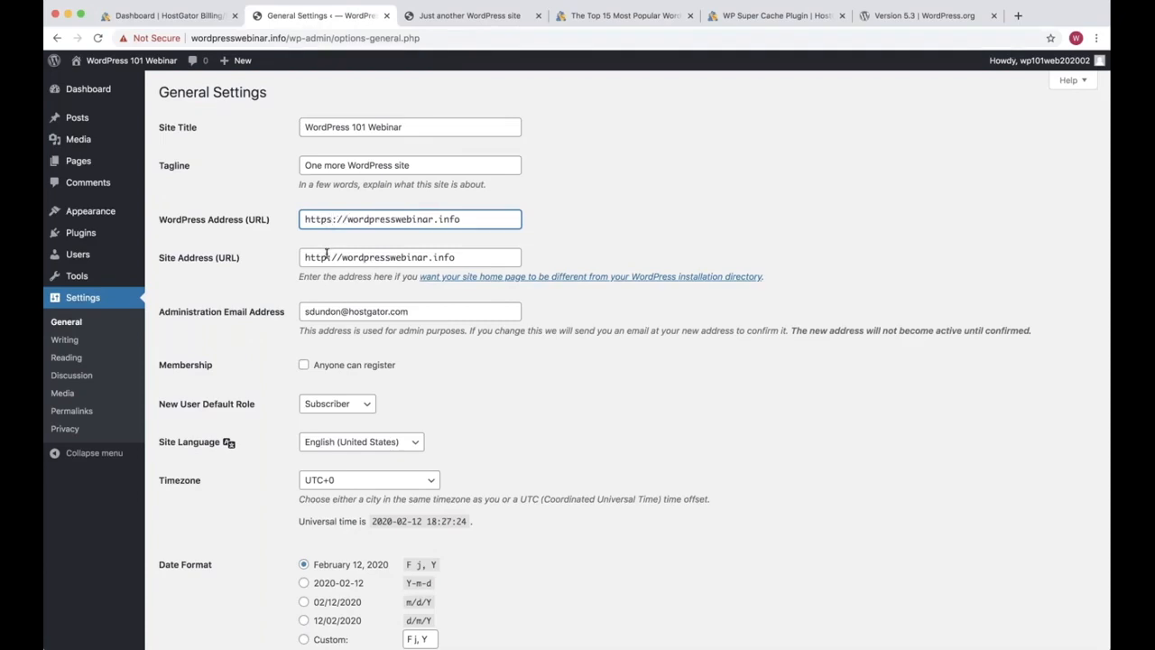
click(328, 258)
text(s)
click(606, 227)
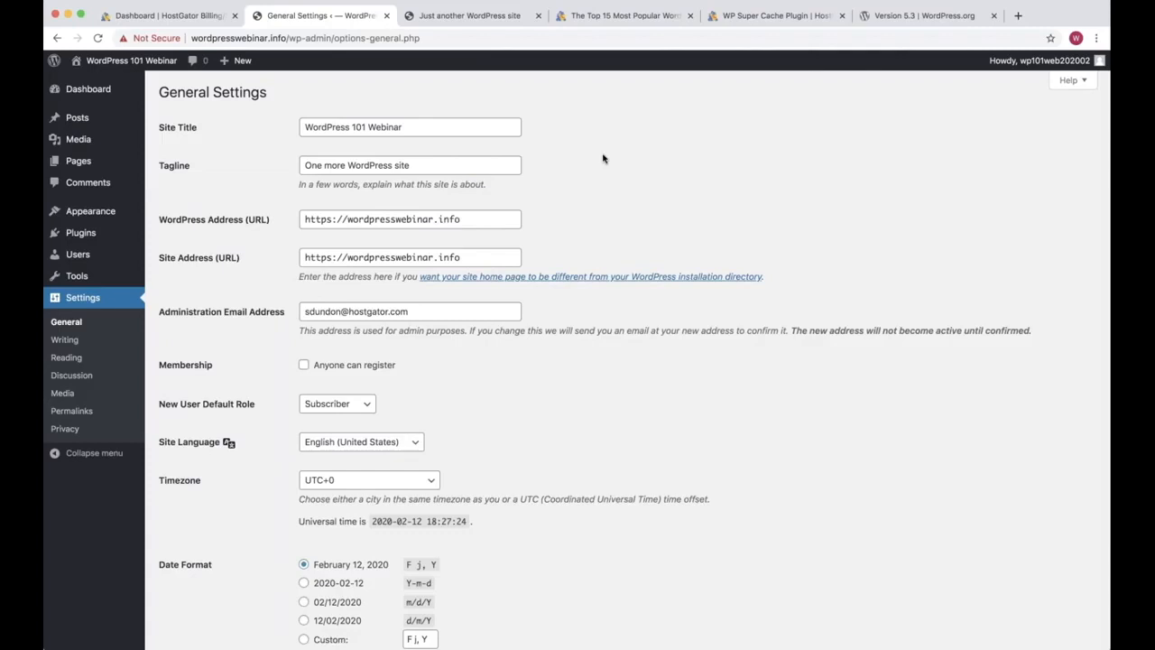
Step: Examine the general settings for membership registration, new user default role and administration email address
scroll(454, 294, down, 1)
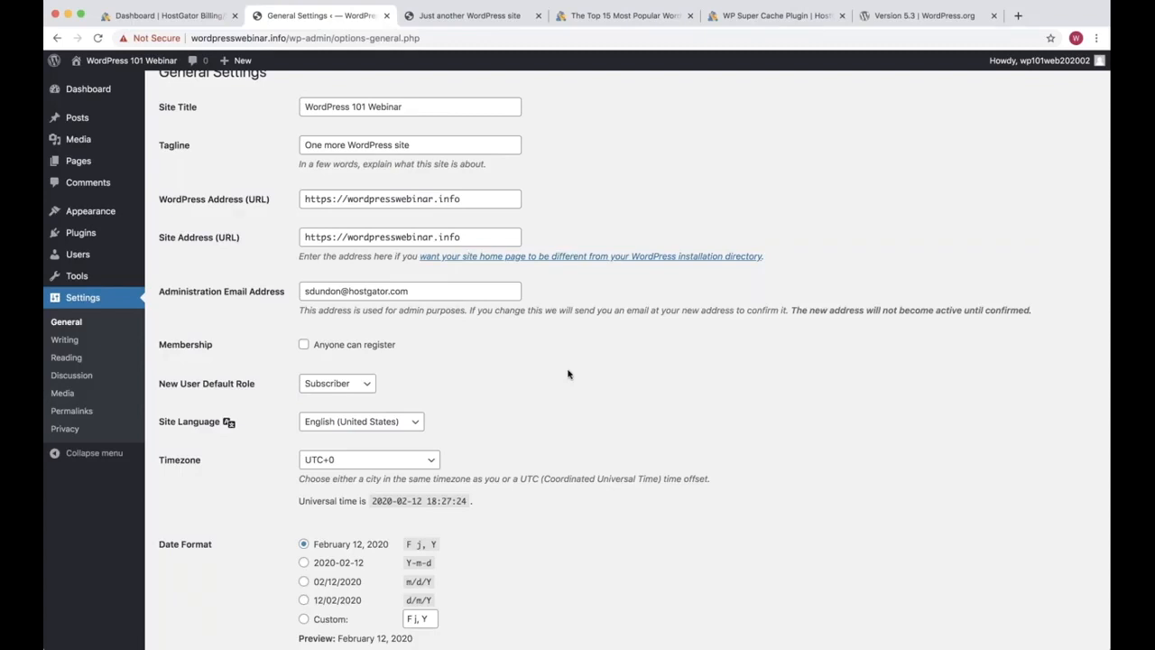
scroll(569, 375, down, 1)
drag(404, 256, 308, 259)
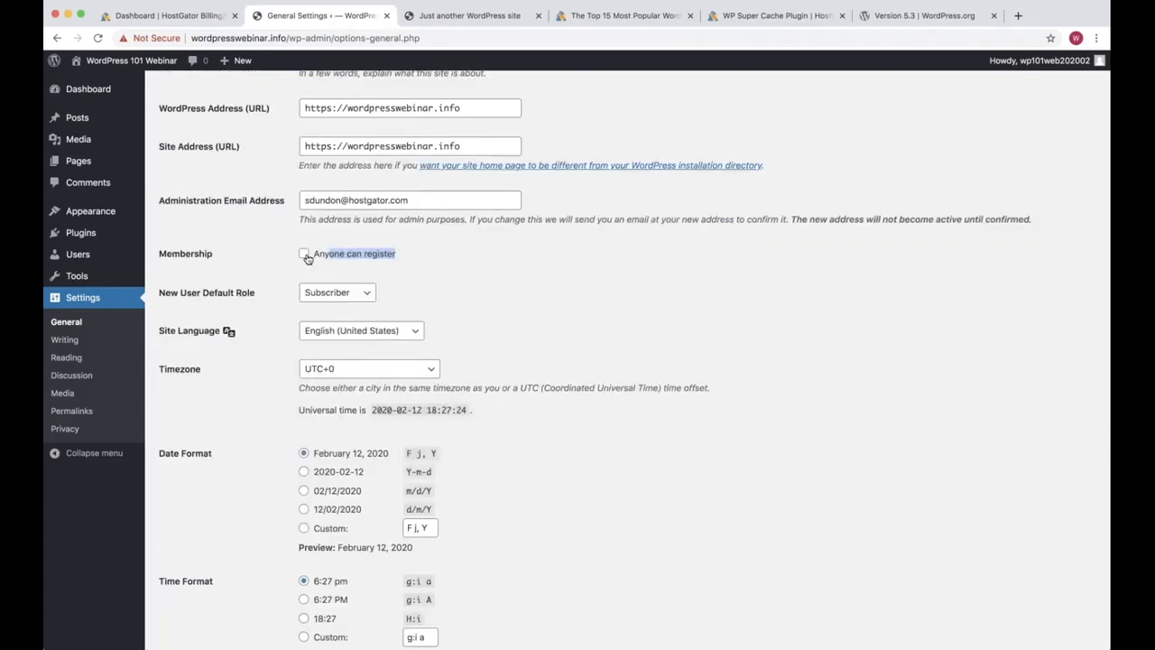
click(411, 259)
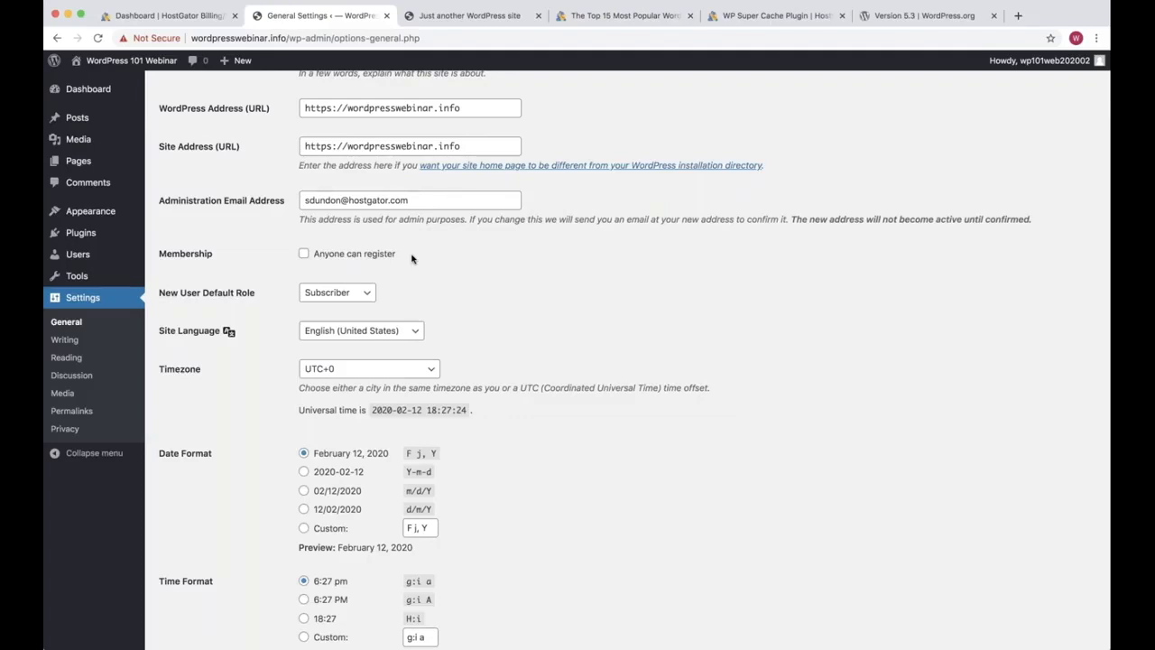
scroll(412, 259, down, 1)
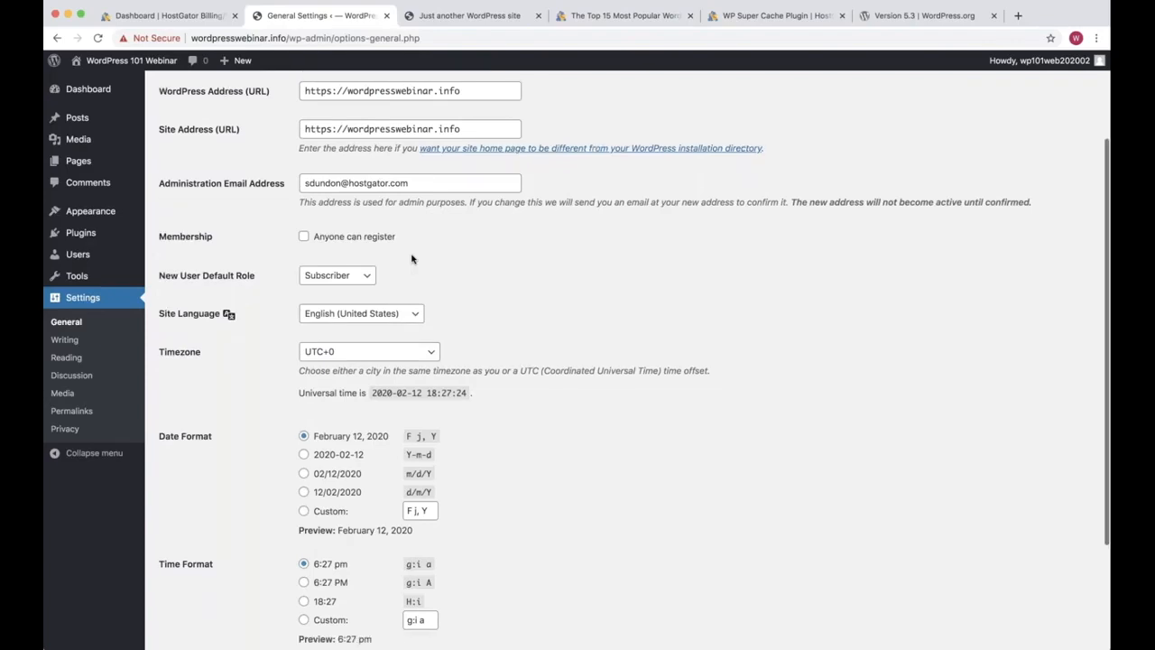
scroll(412, 259, down, 1)
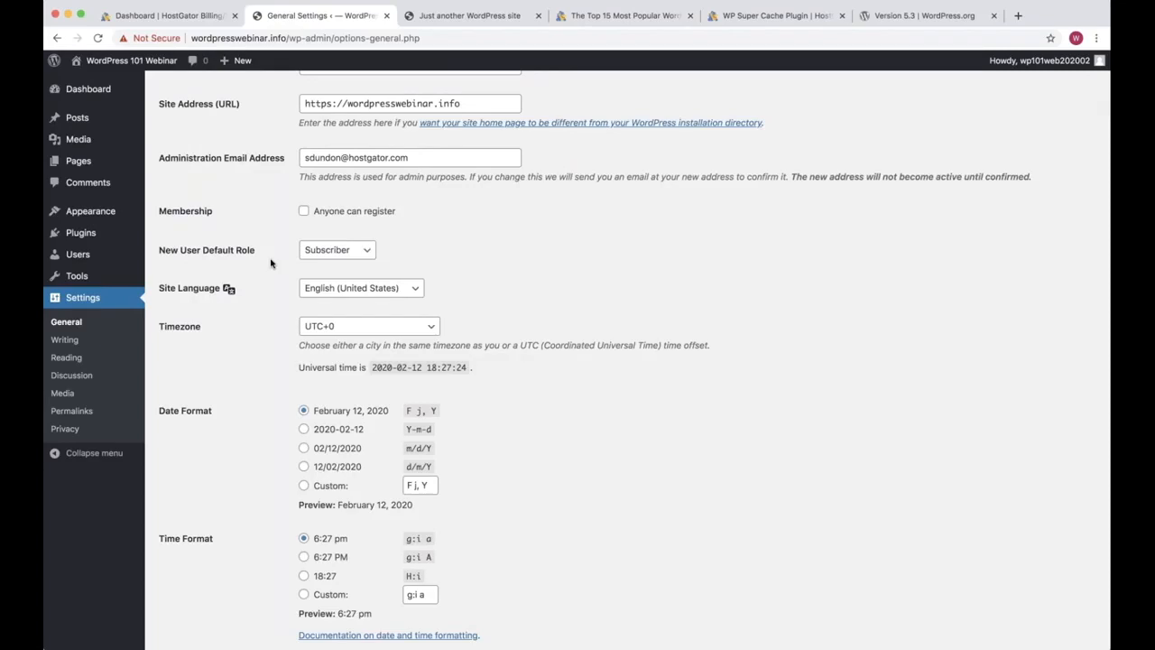
scroll(270, 263, up, 2)
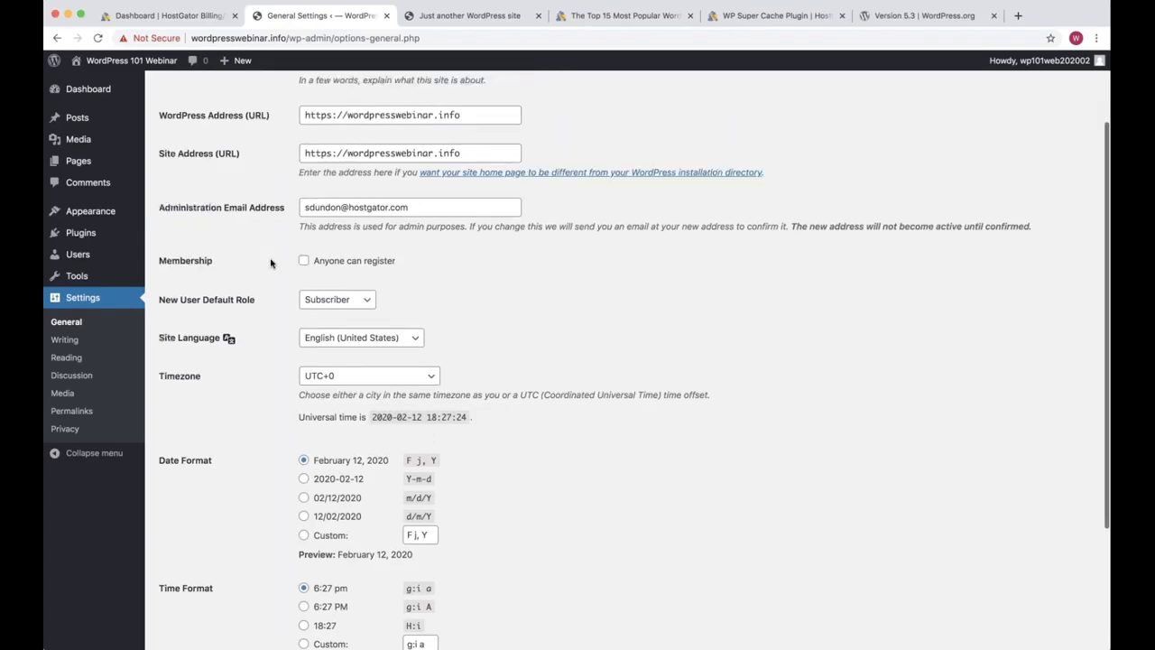
scroll(271, 263, up, 1)
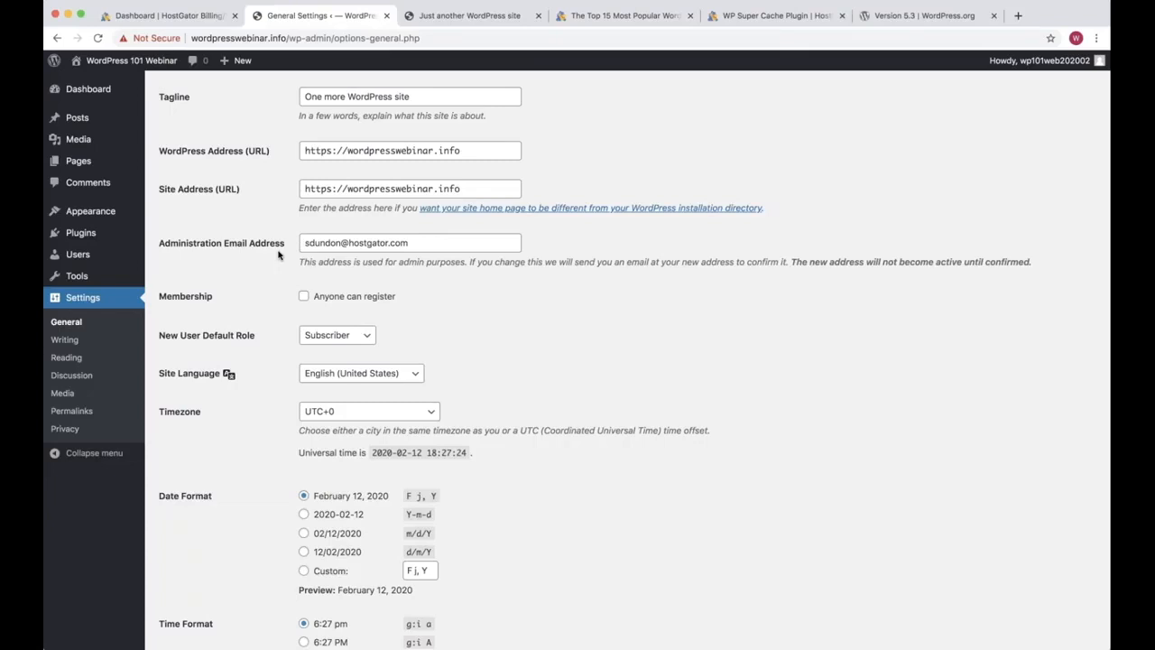
Step: Revisit the SSL certificates page in the HostGator portal and compare it with the WordPress Address in the general settings
click(169, 16)
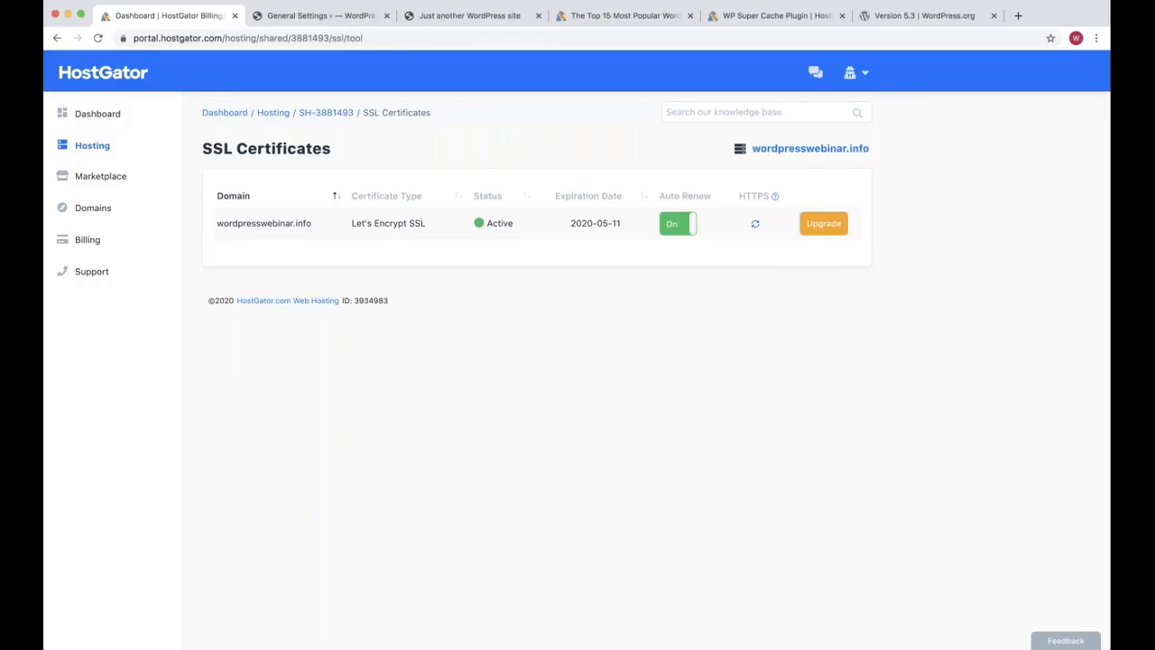
key(ctrl+Tab)
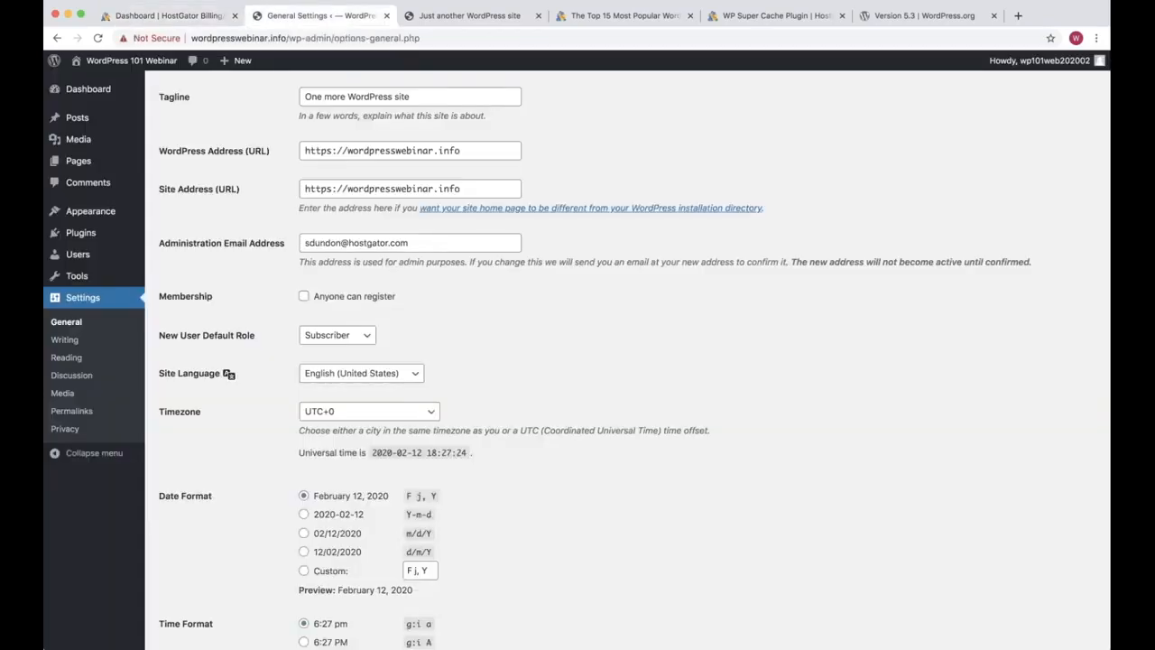
click(331, 153)
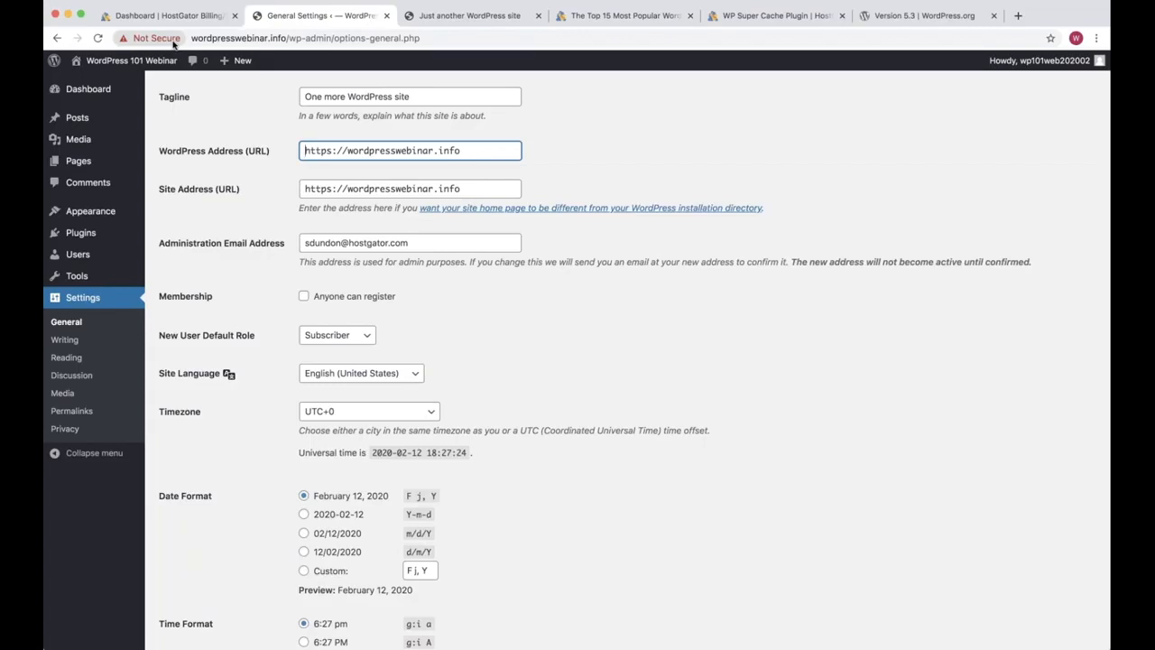
click(536, 327)
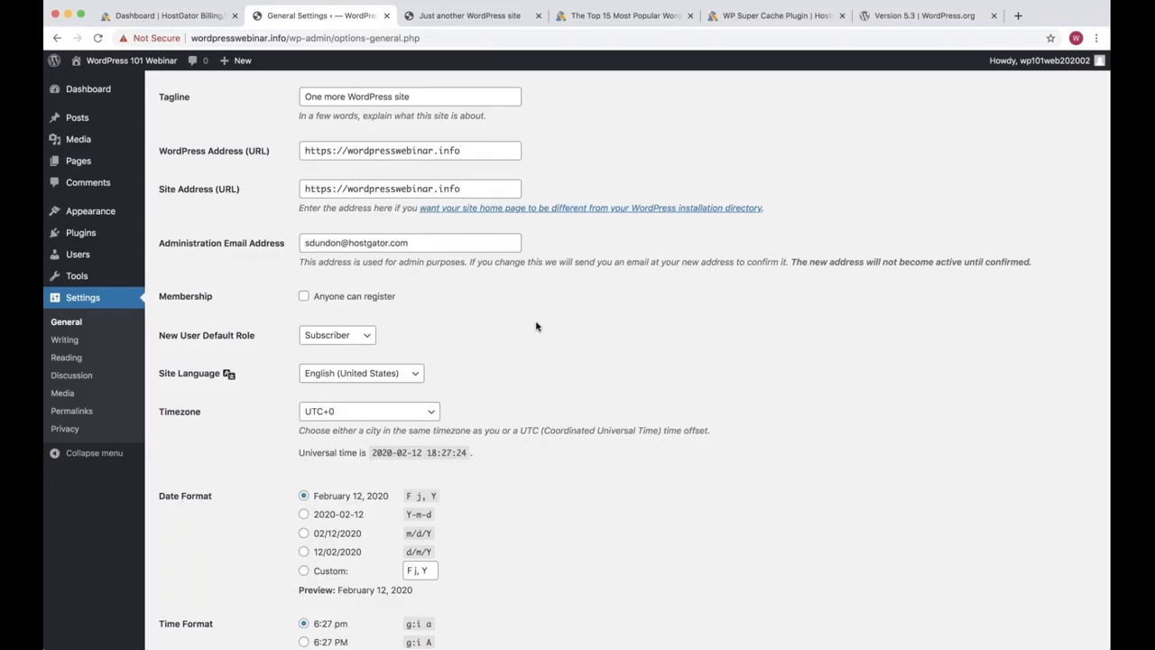
Step: Review the membership and default role options, and set the site's timezone to Chicago
scroll(520, 380, down, 1)
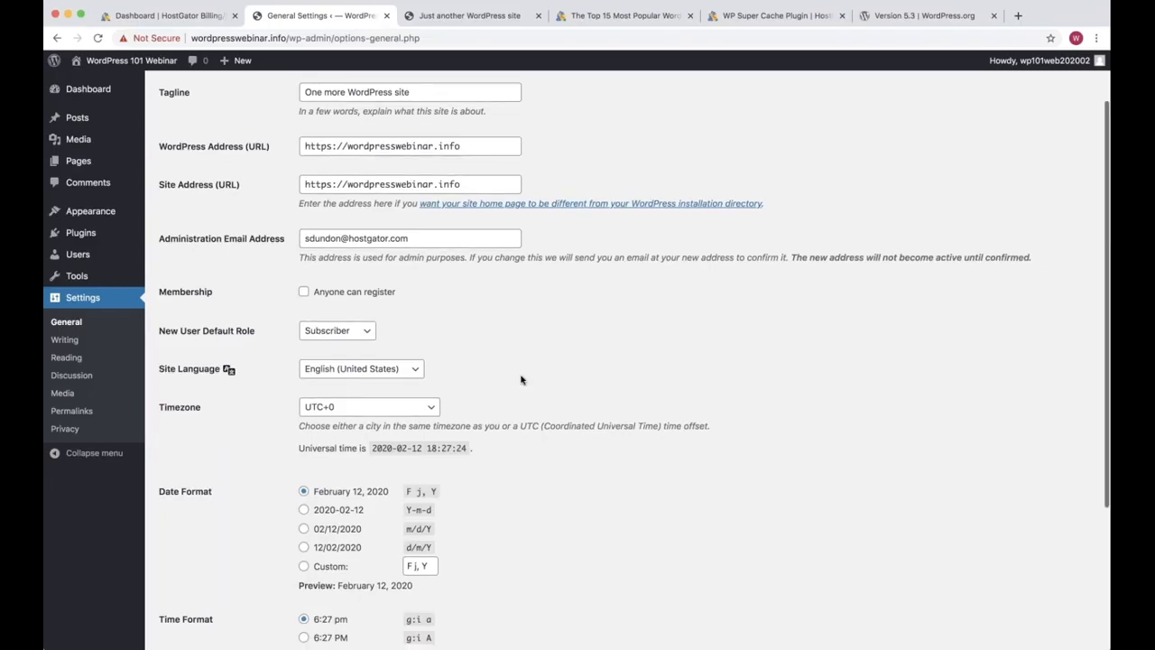
scroll(521, 380, down, 2)
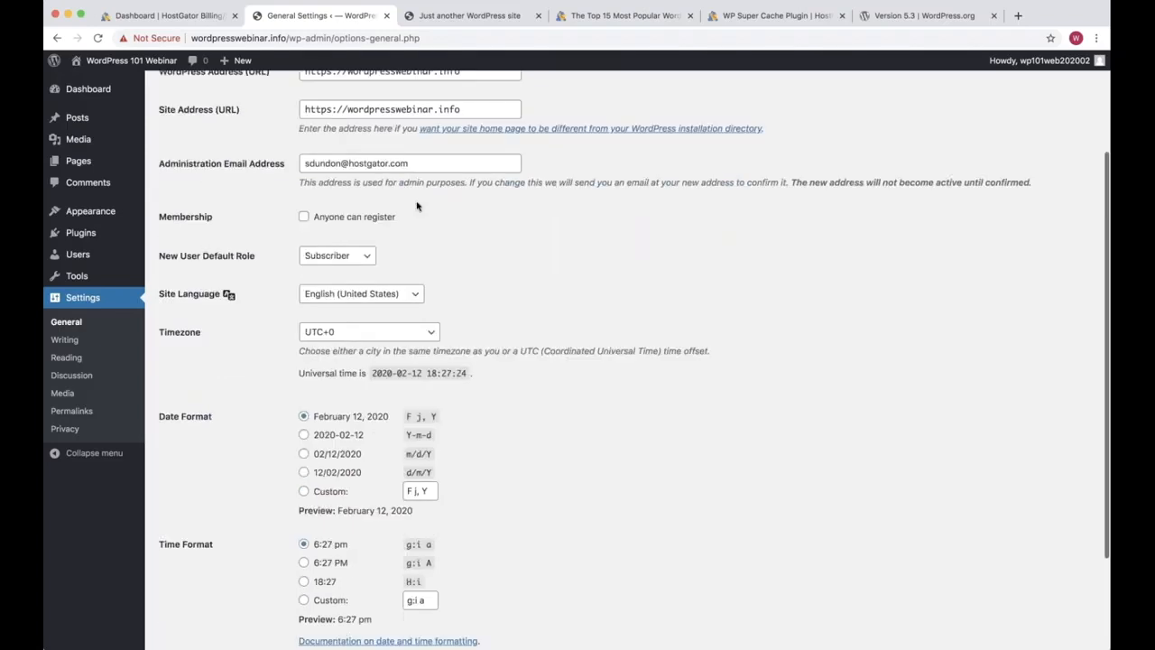
scroll(469, 162, down, 3)
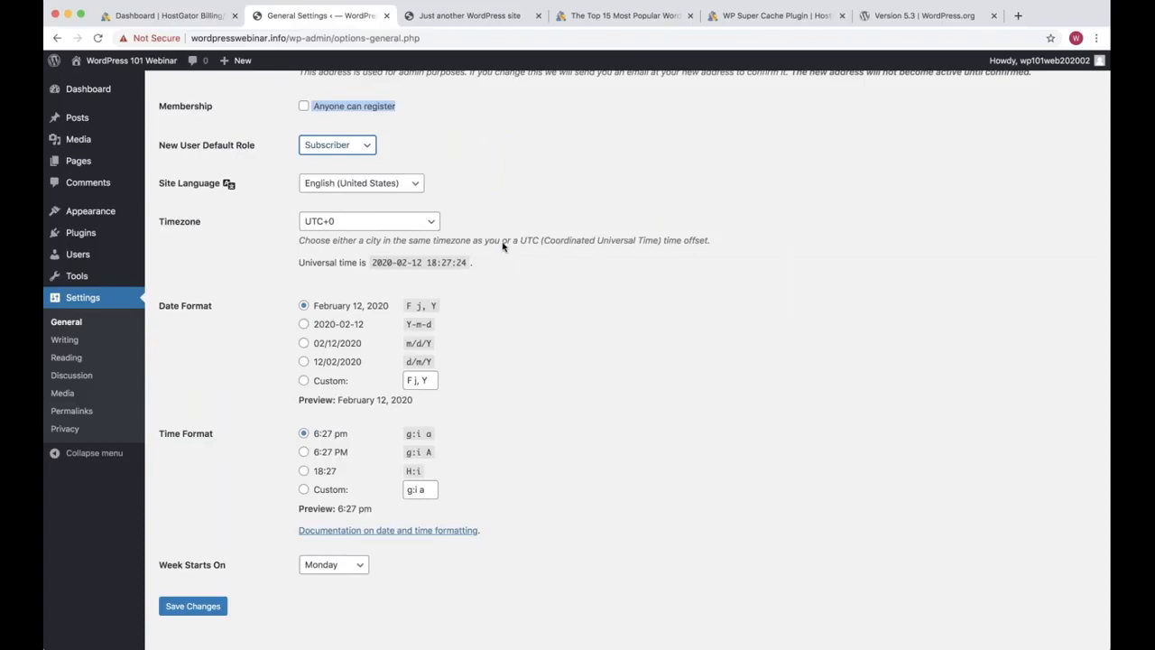
scroll(503, 245, down, 1)
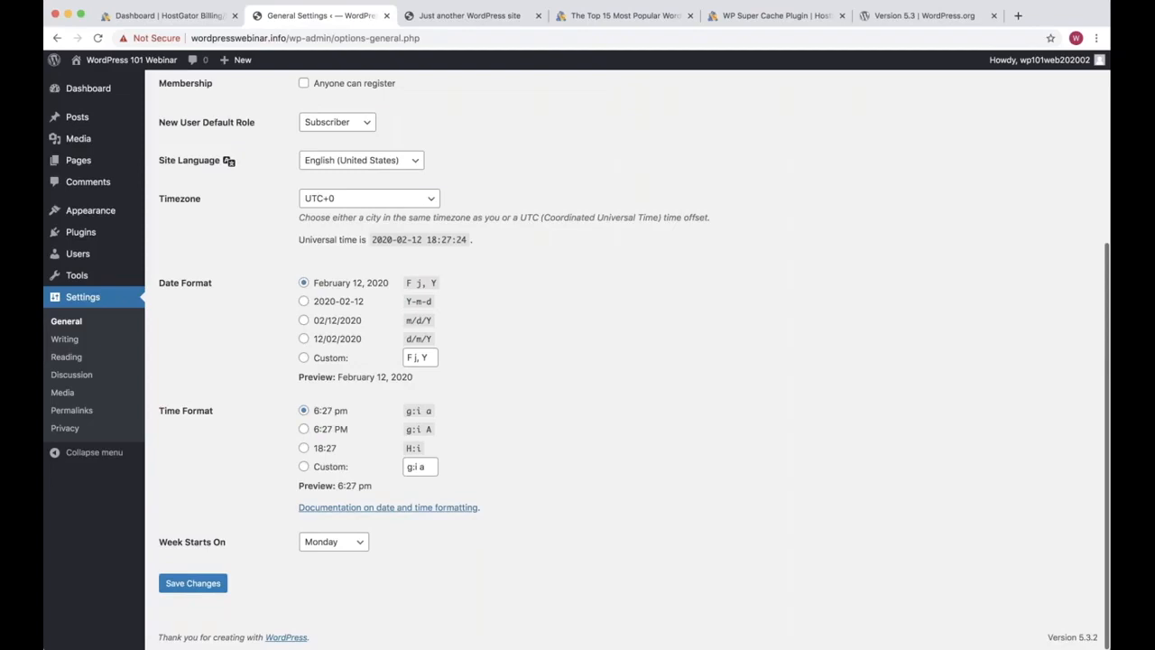
click(369, 199)
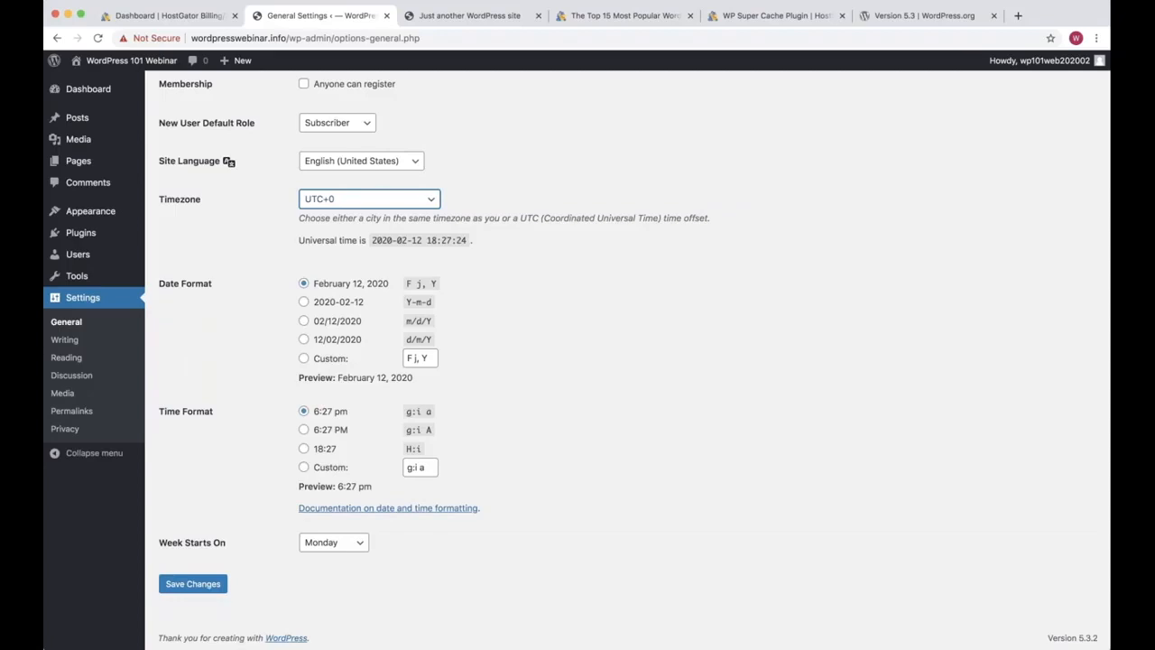
click(468, 243)
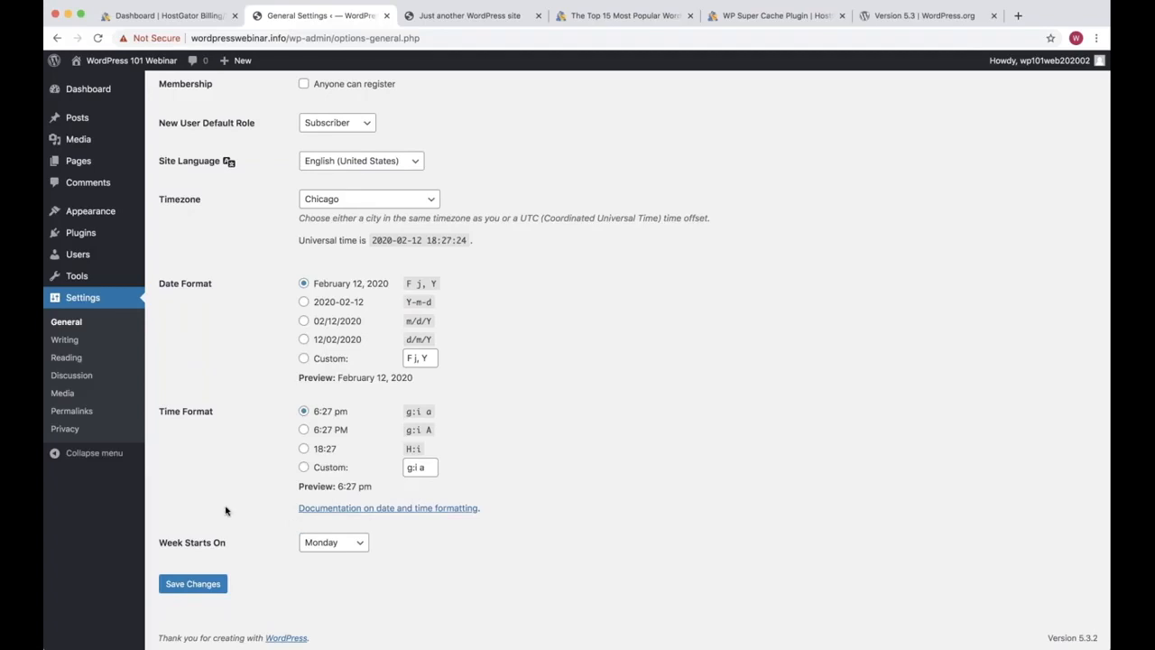
Step: Save the general settings and inspect the full page address for the HTTPS prefix
click(192, 584)
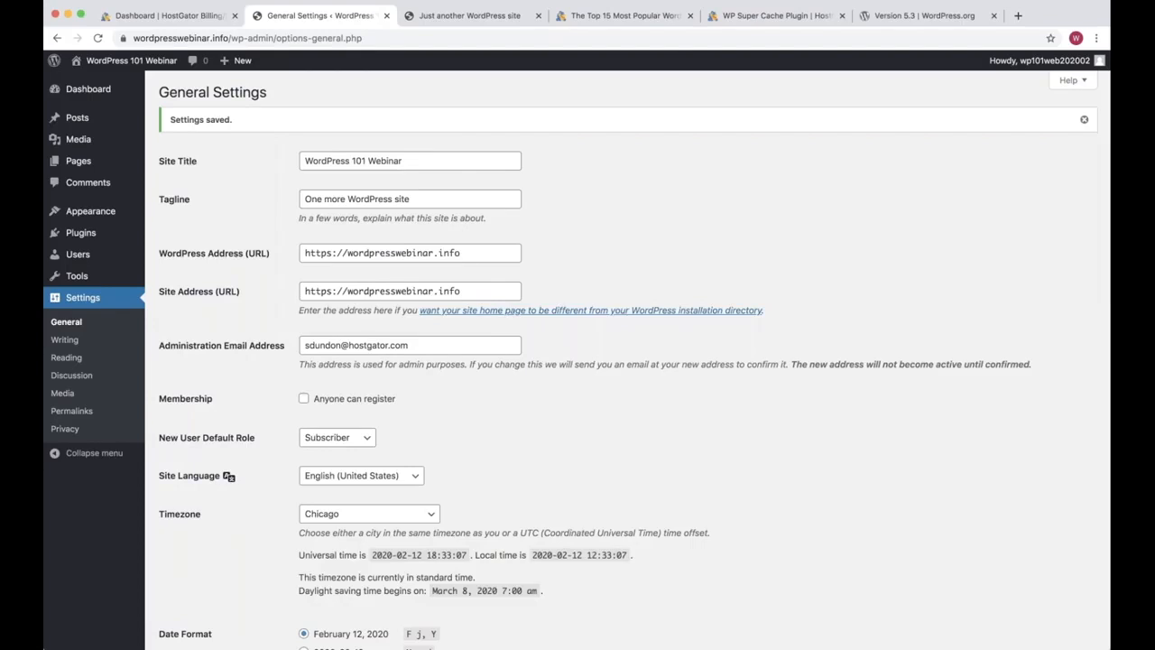
click(142, 41)
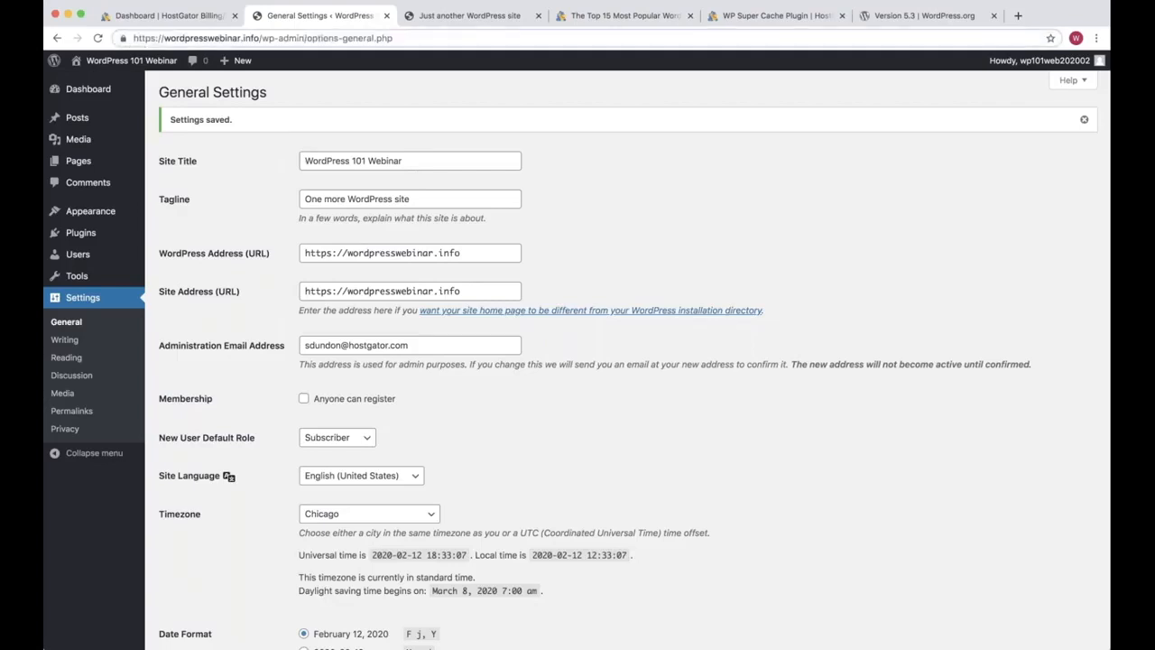
double_click(144, 38)
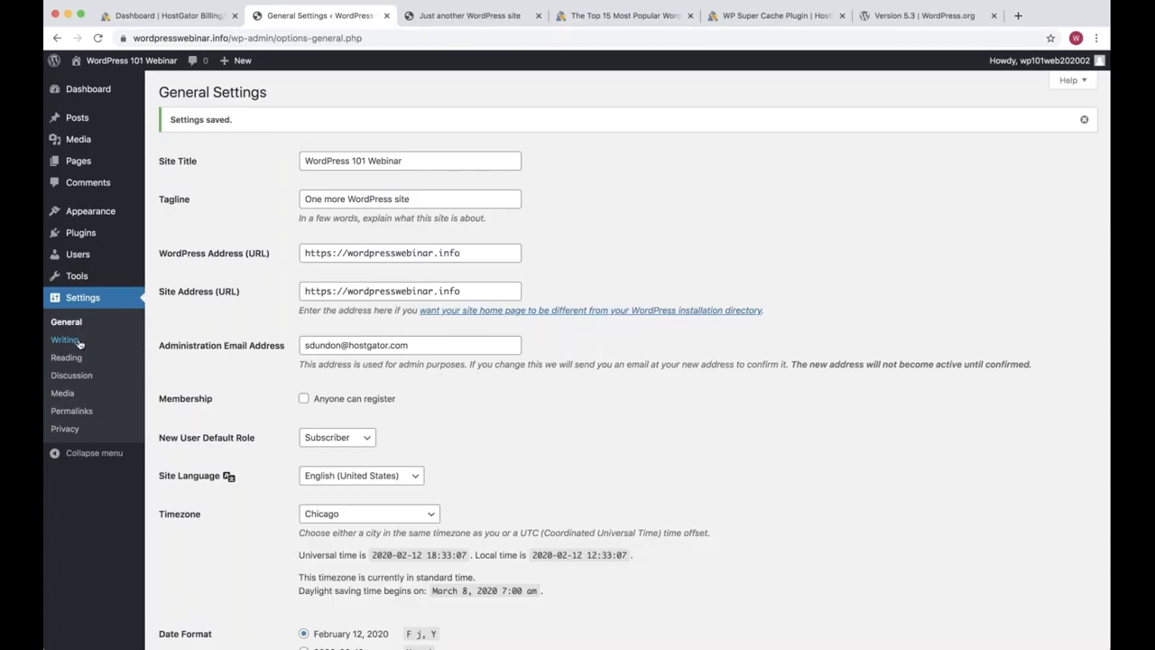
Step: Review the writing settings, and disallow comments on new posts in the discussion settings, saving the change
click(79, 343)
mouse_move(81, 121)
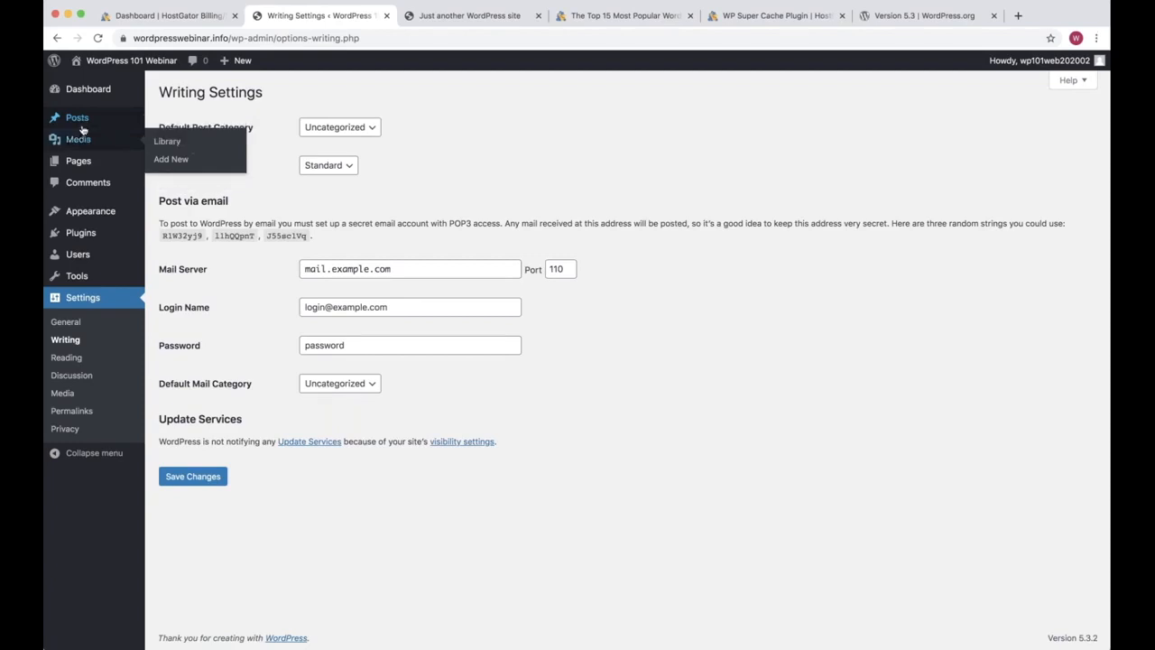
click(111, 374)
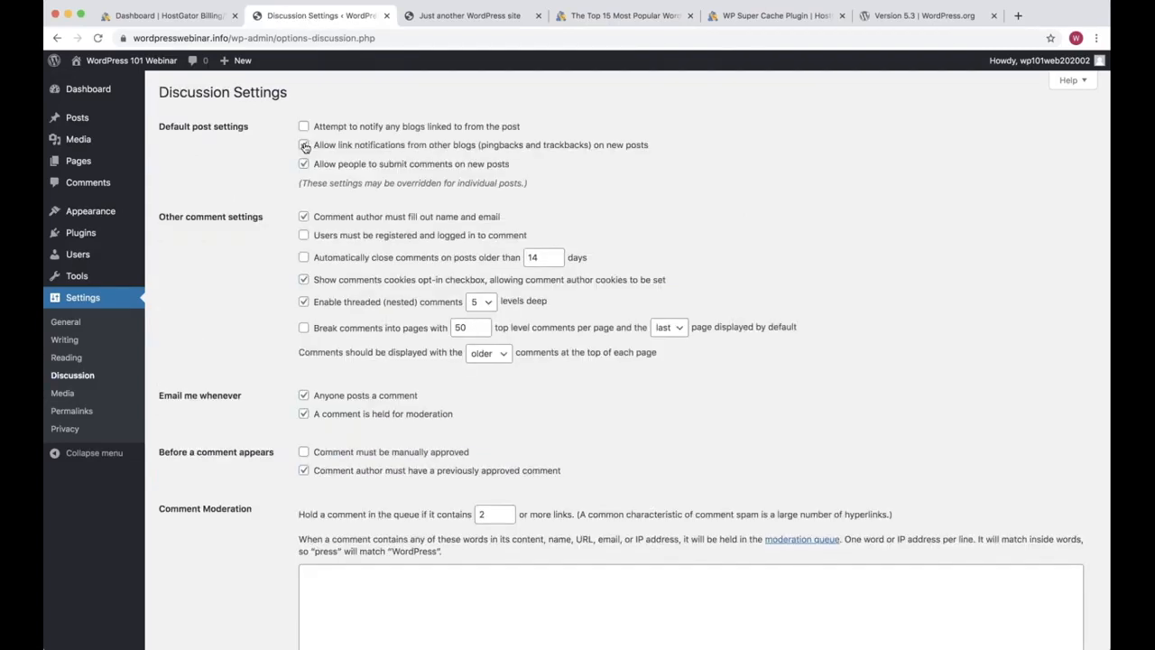
click(305, 146)
double_click(304, 164)
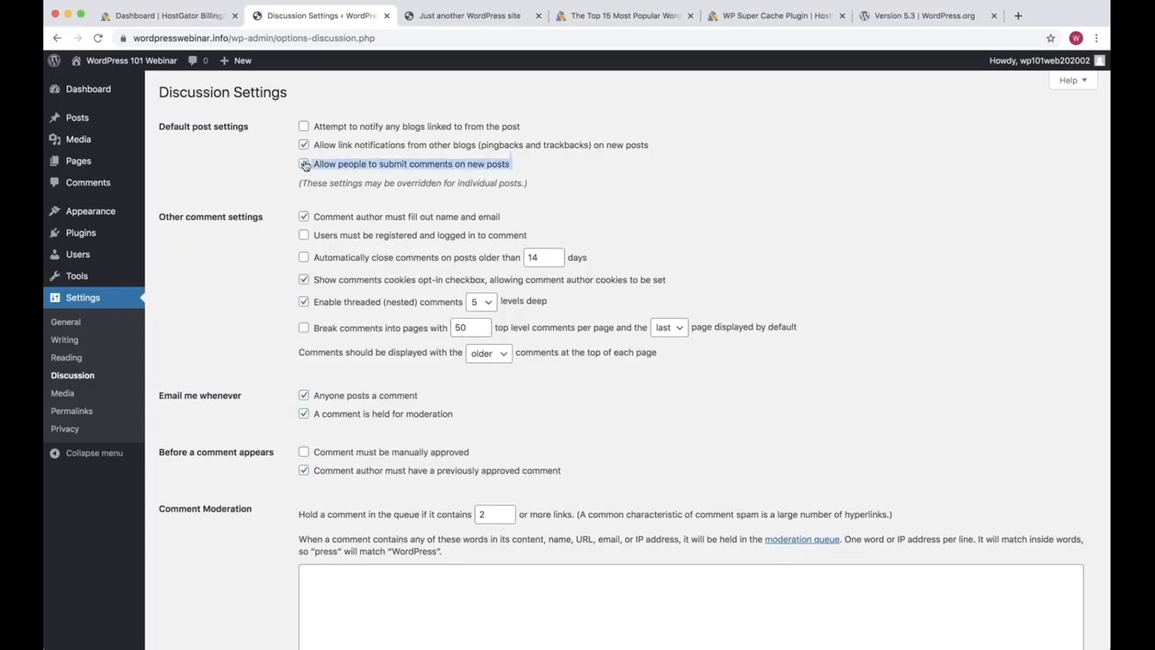
scroll(304, 164, down, 15)
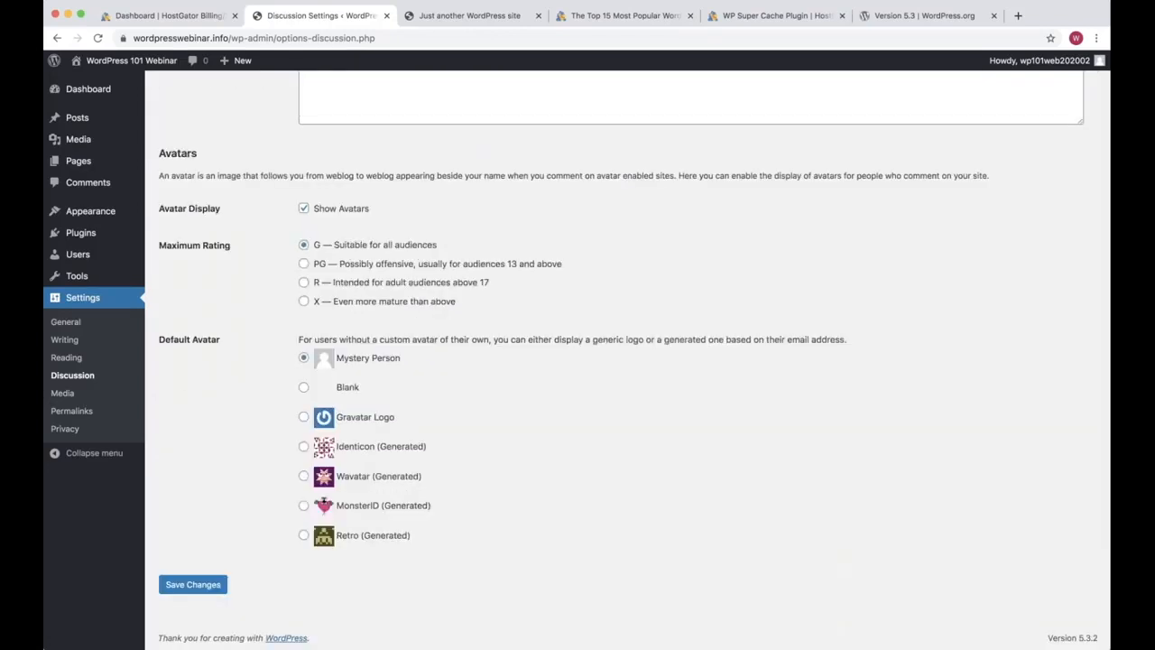
click(193, 584)
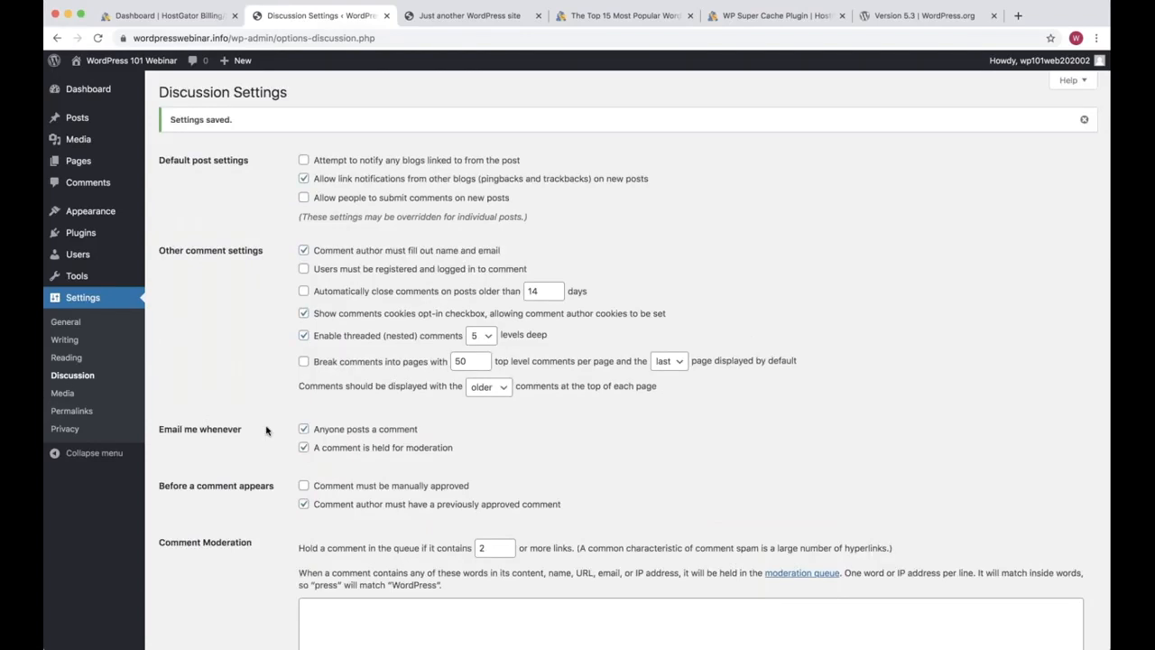
double_click(322, 198)
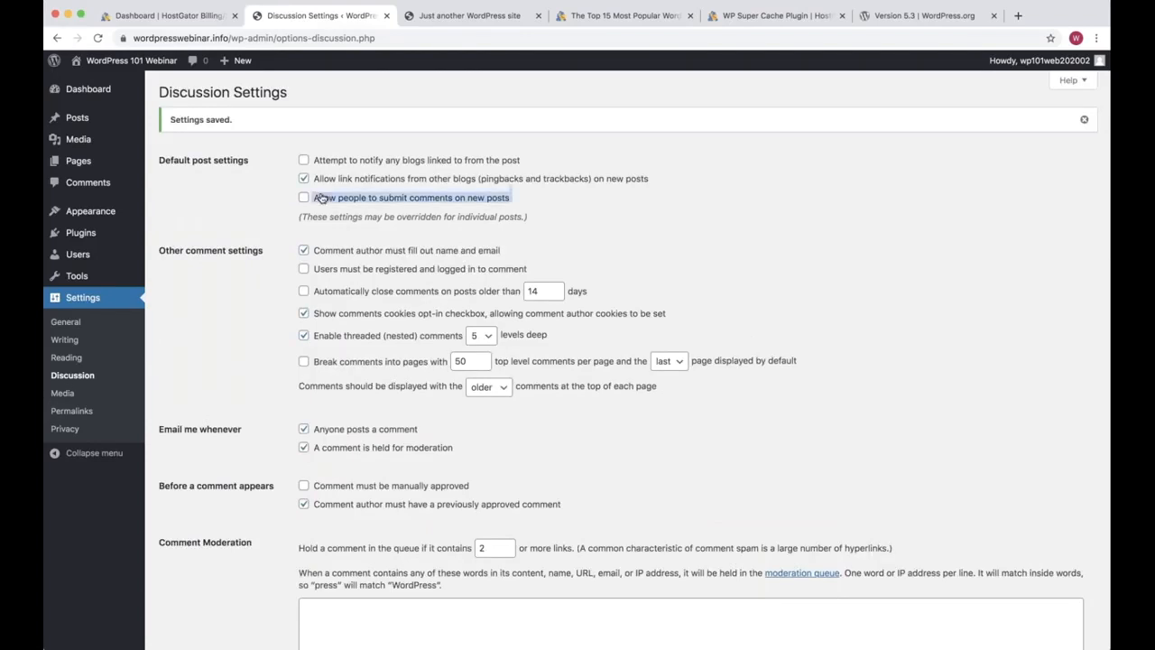
Step: Look over the posts list and the pages list, including the draft Privacy Policy page
click(87, 120)
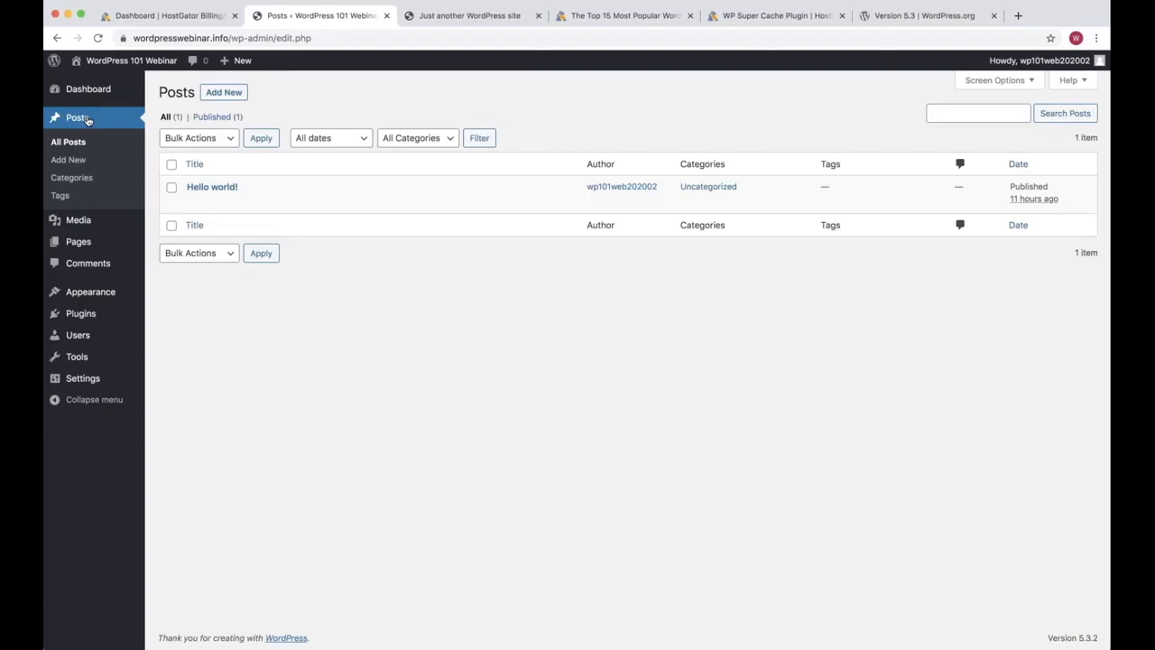
click(87, 121)
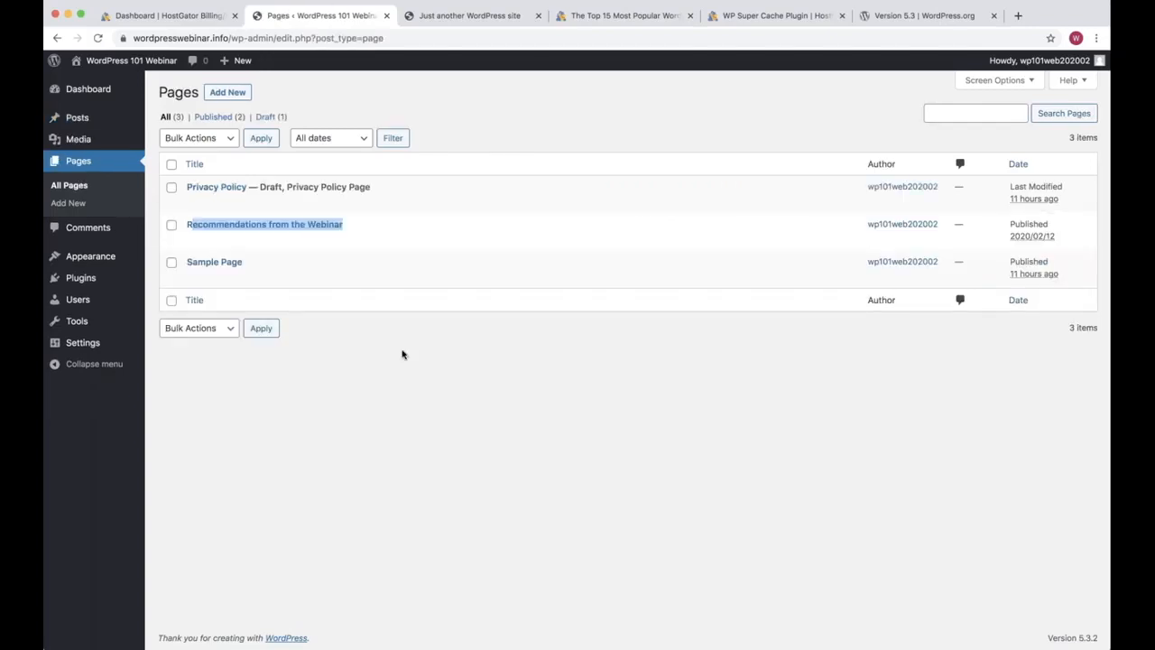
drag(320, 203, 188, 186)
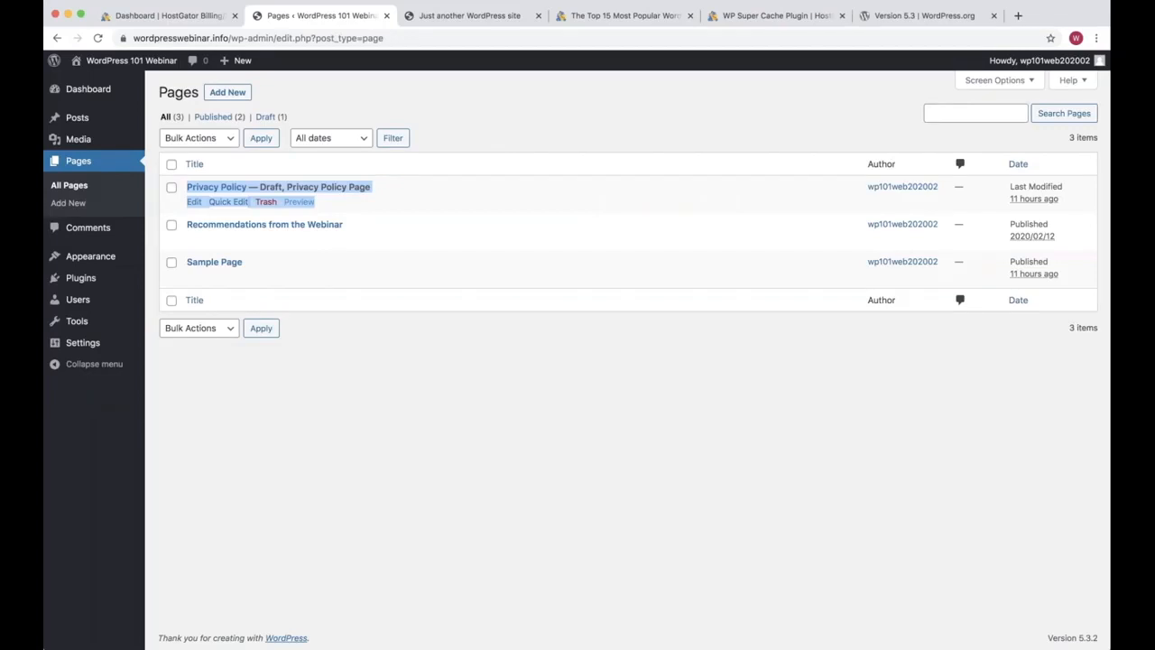
double_click(273, 187)
click(318, 378)
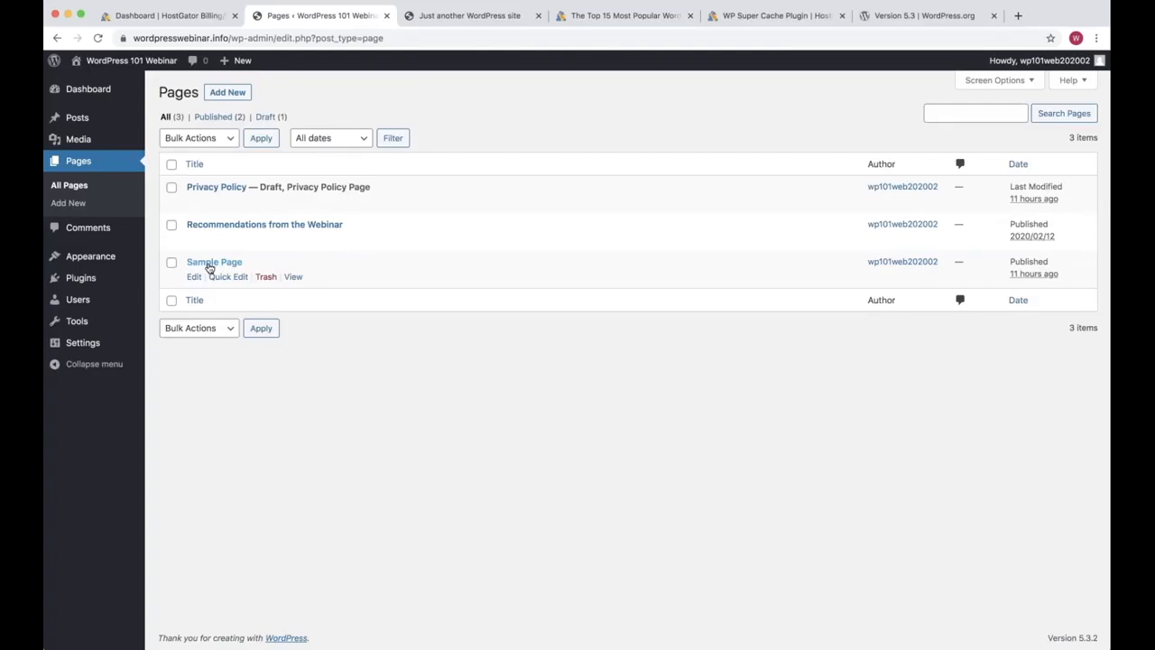
Step: Open the Sample Page for editing and go through the block editor's introductory tips
click(194, 277)
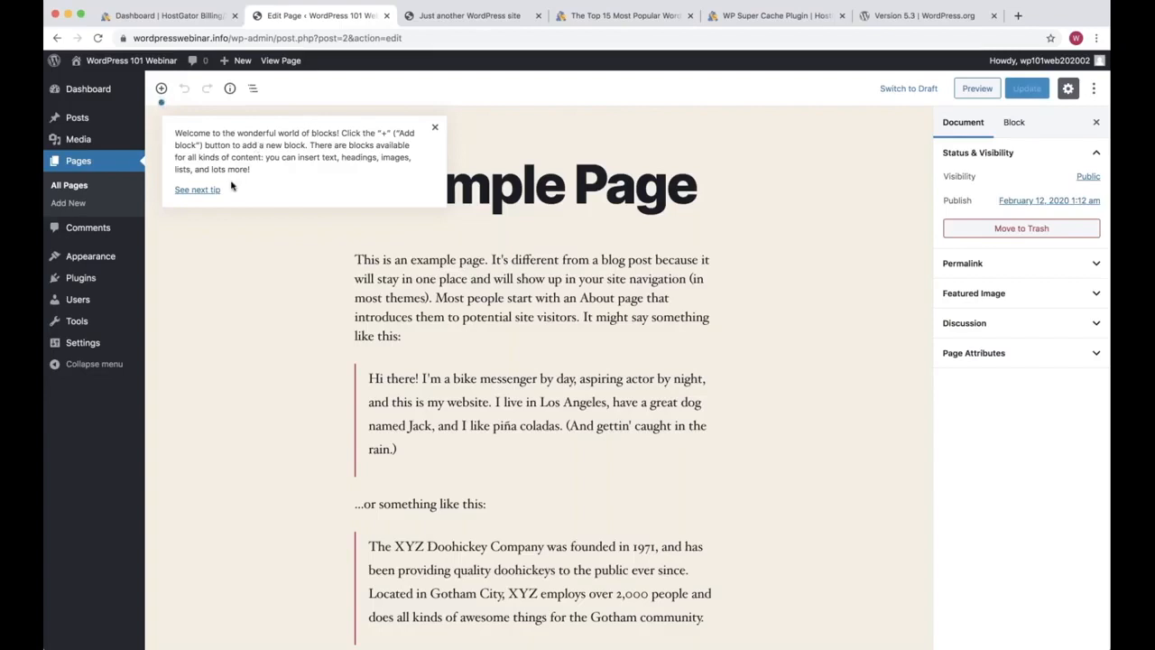
click(212, 191)
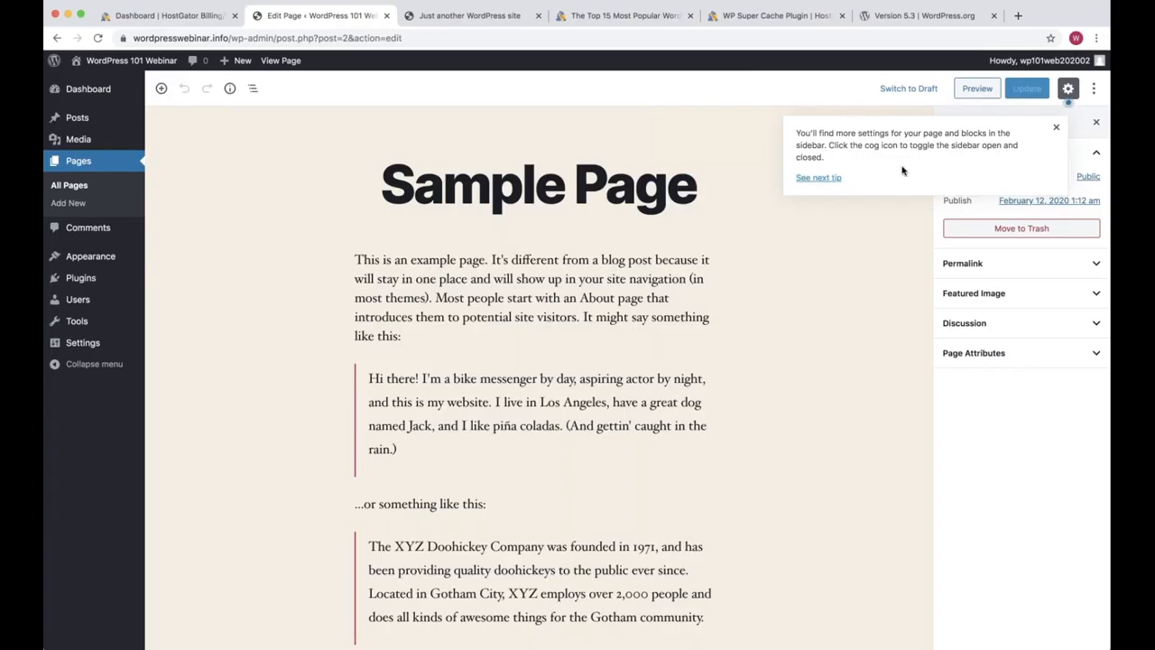
click(818, 177)
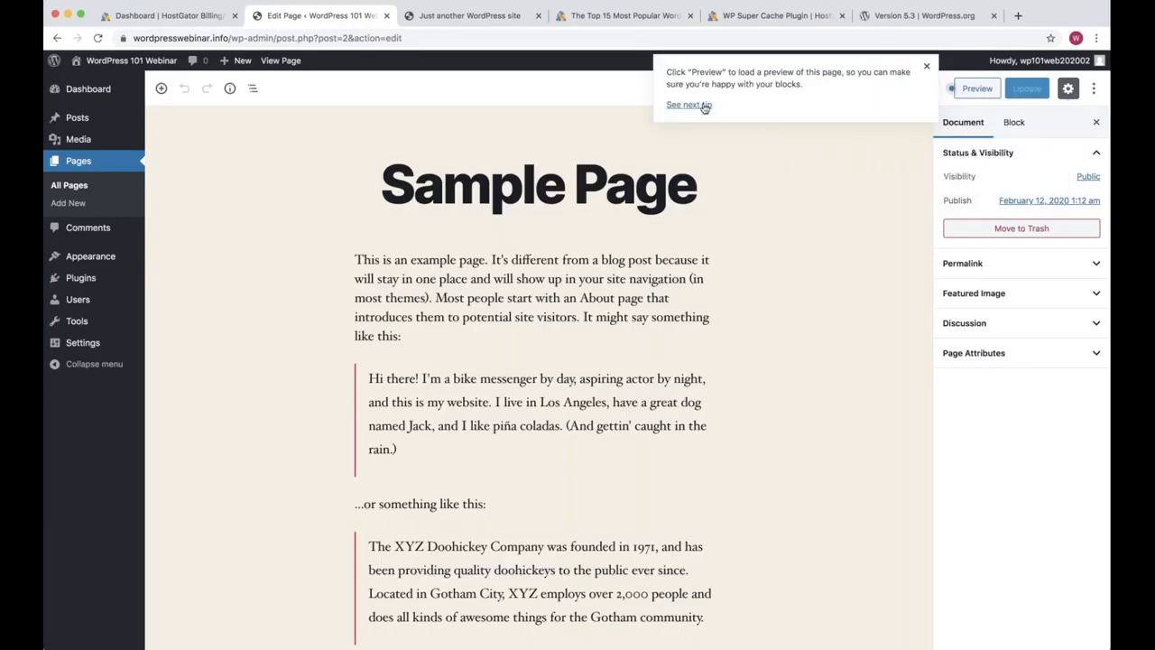
click(705, 108)
click(729, 106)
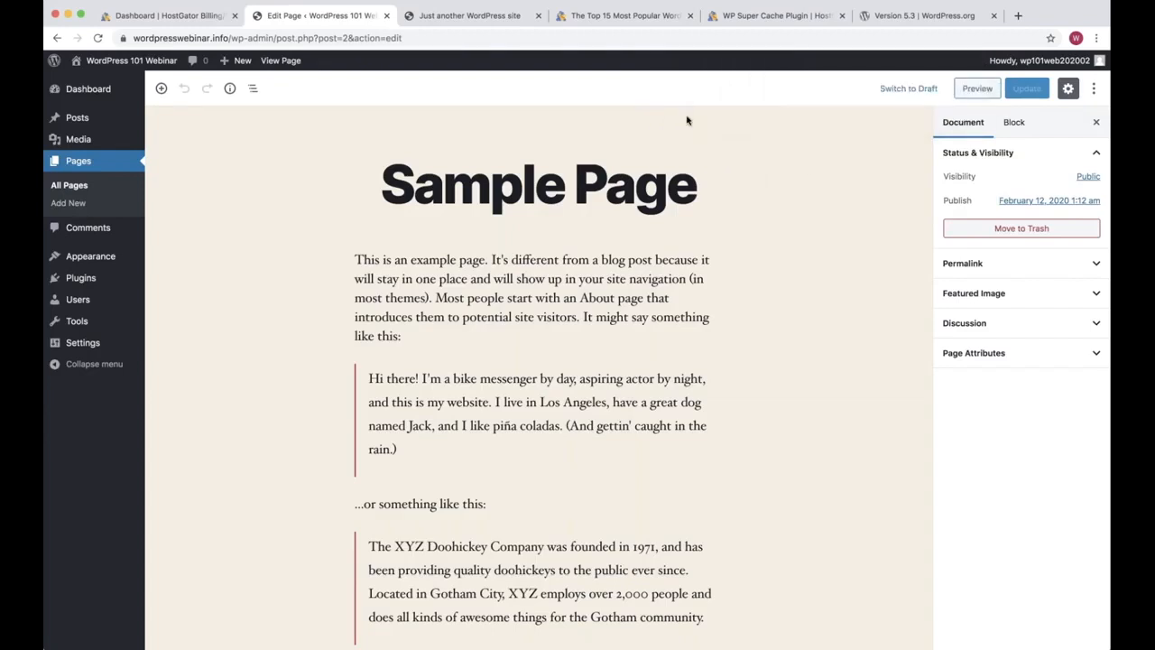
Step: Replace the Sample Page title with "Why?"
triple_click(544, 268)
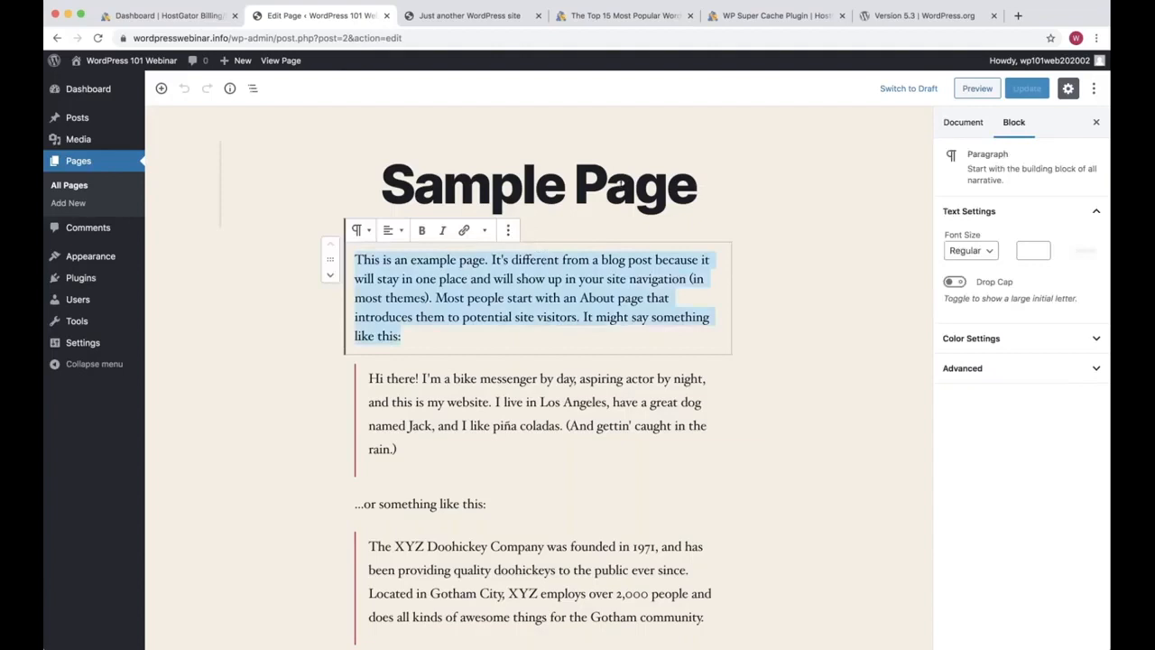
triple_click(621, 181)
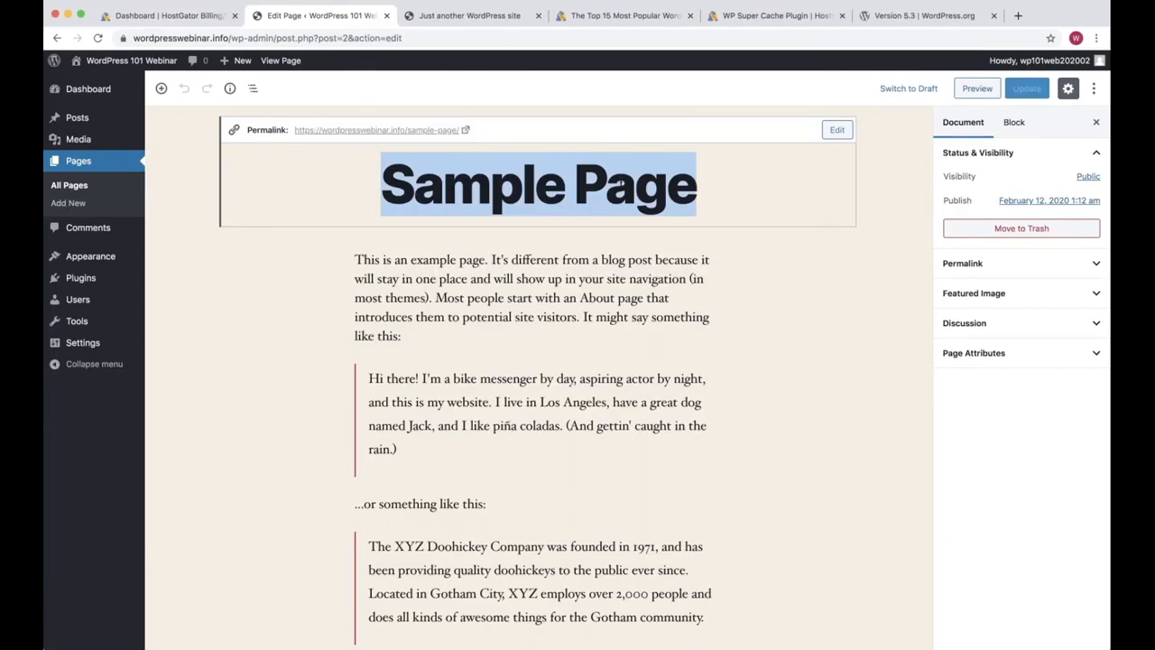
text(Why?)
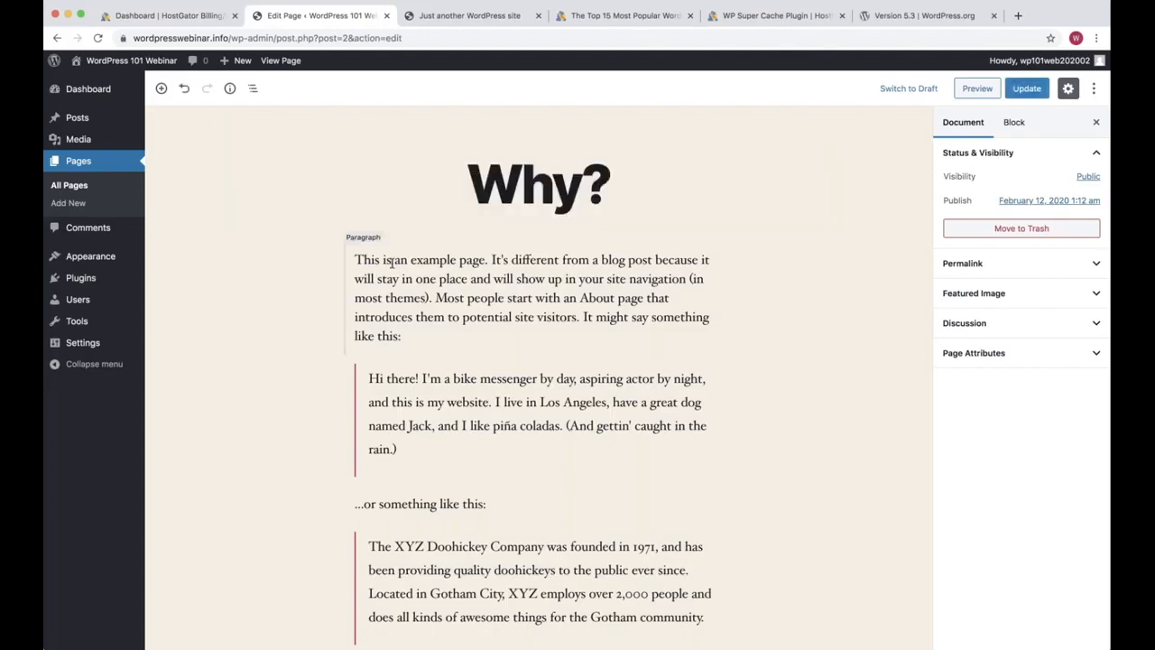
Step: Add a paragraph below the title reading "This blog was created to support WordPress users in getting started."
key(Return)
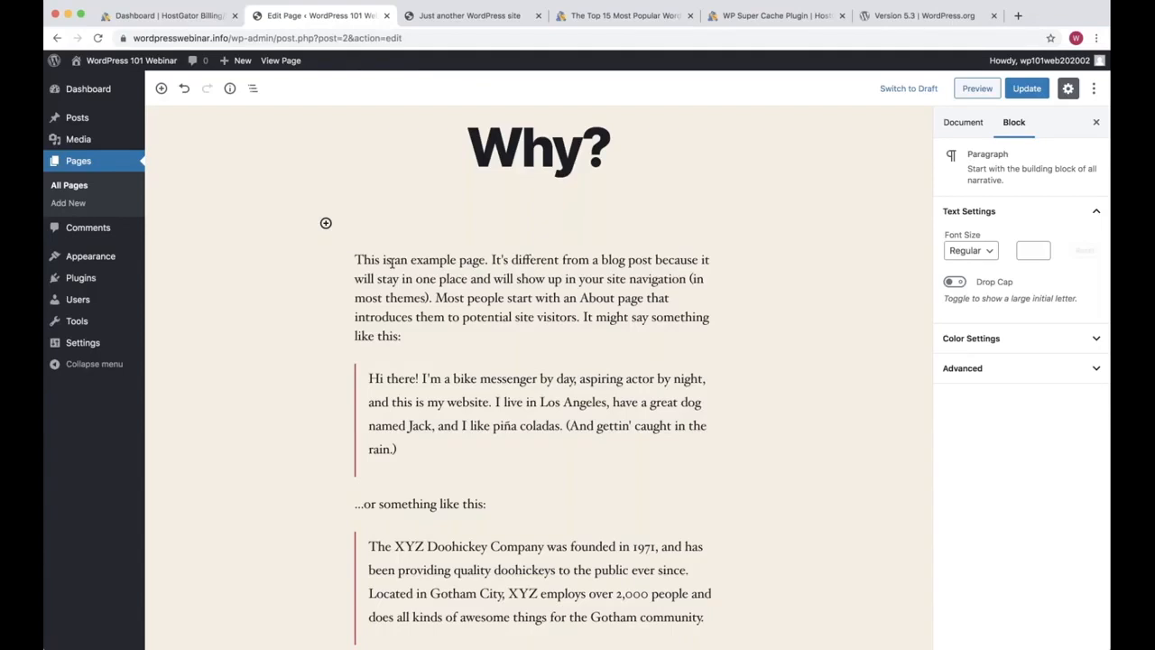
key(Return)
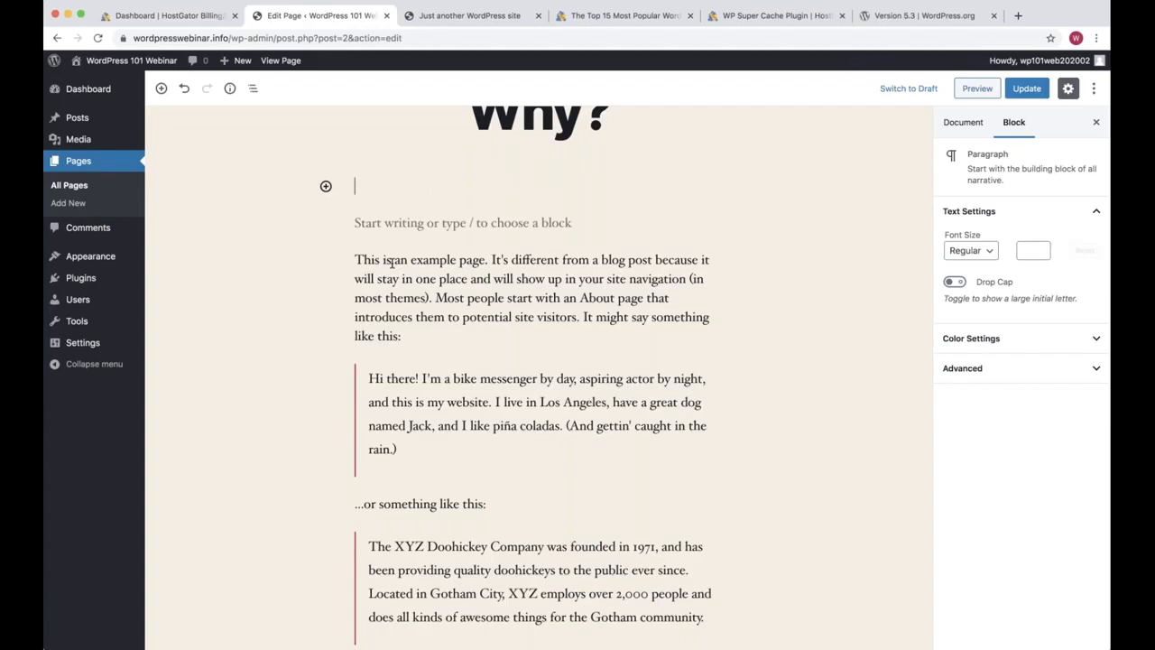
key(BackSpace)
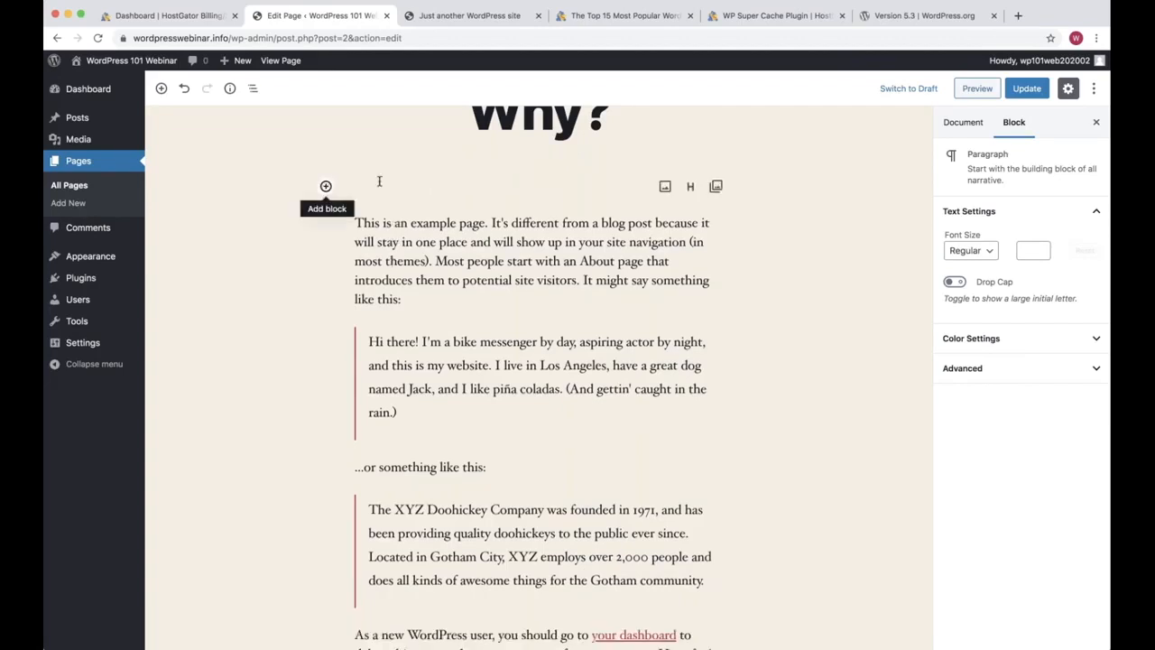
text(This)
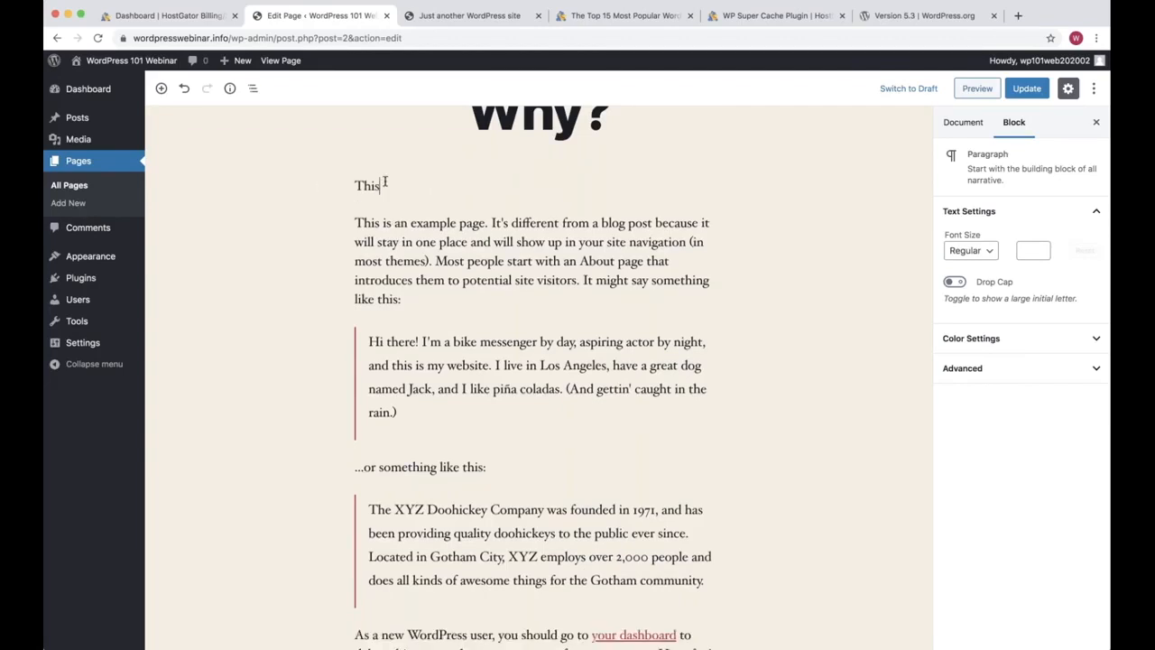
text( blog was created to support customers in)
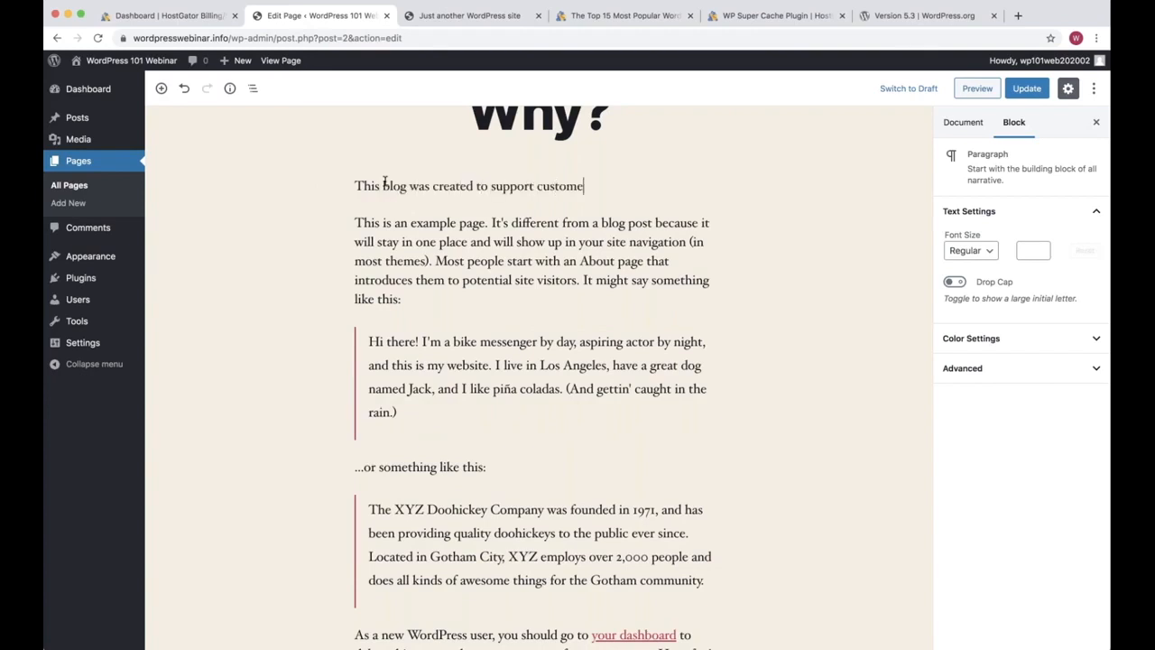
key(alt+BackSpace)
key(alt+BackSpace)
text(WordPress users in s)
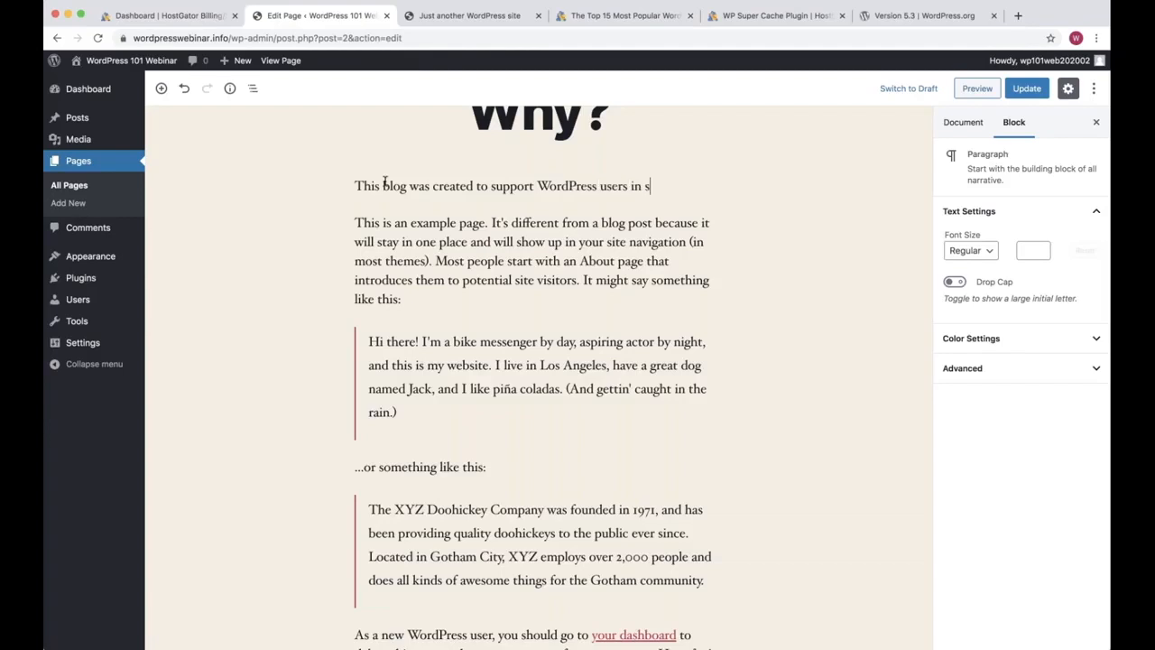
key(BackSpace)
text(getting started.)
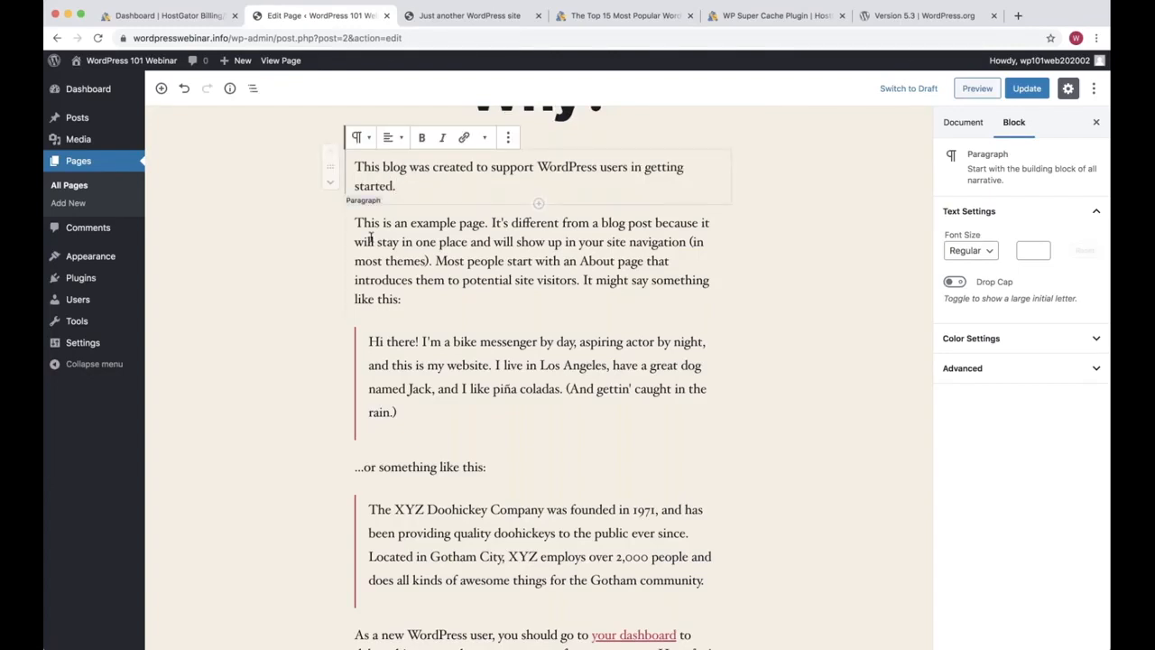
Step: Delete all the remaining sample paragraphs and quotes below the new introductory paragraph
triple_click(451, 241)
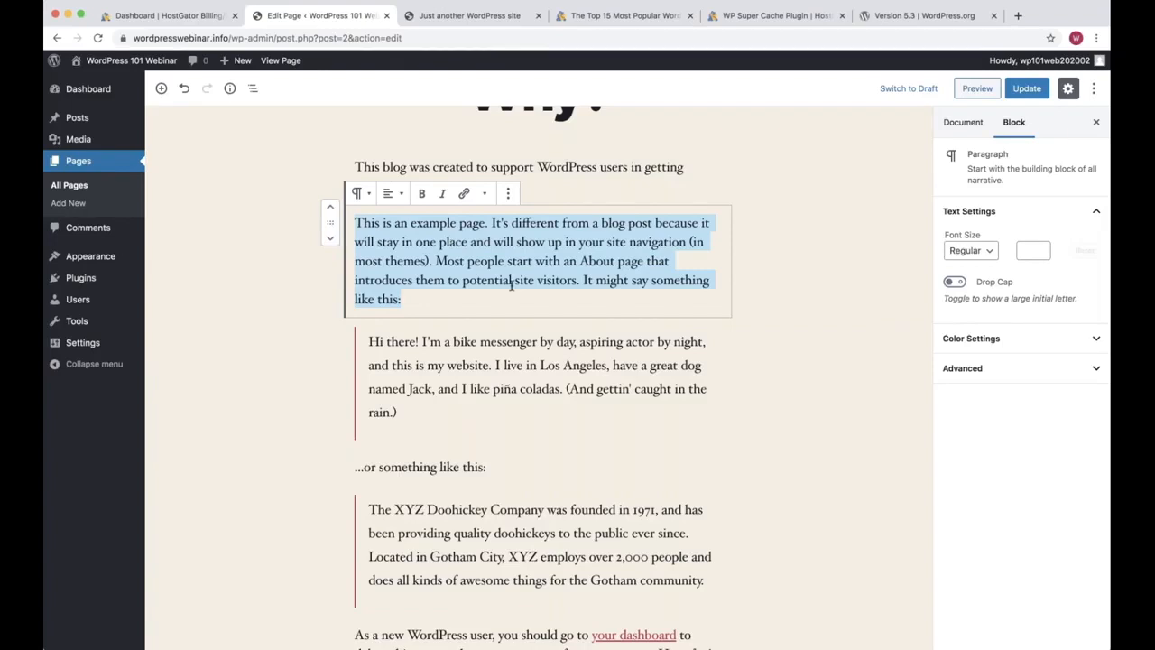
key(BackSpace)
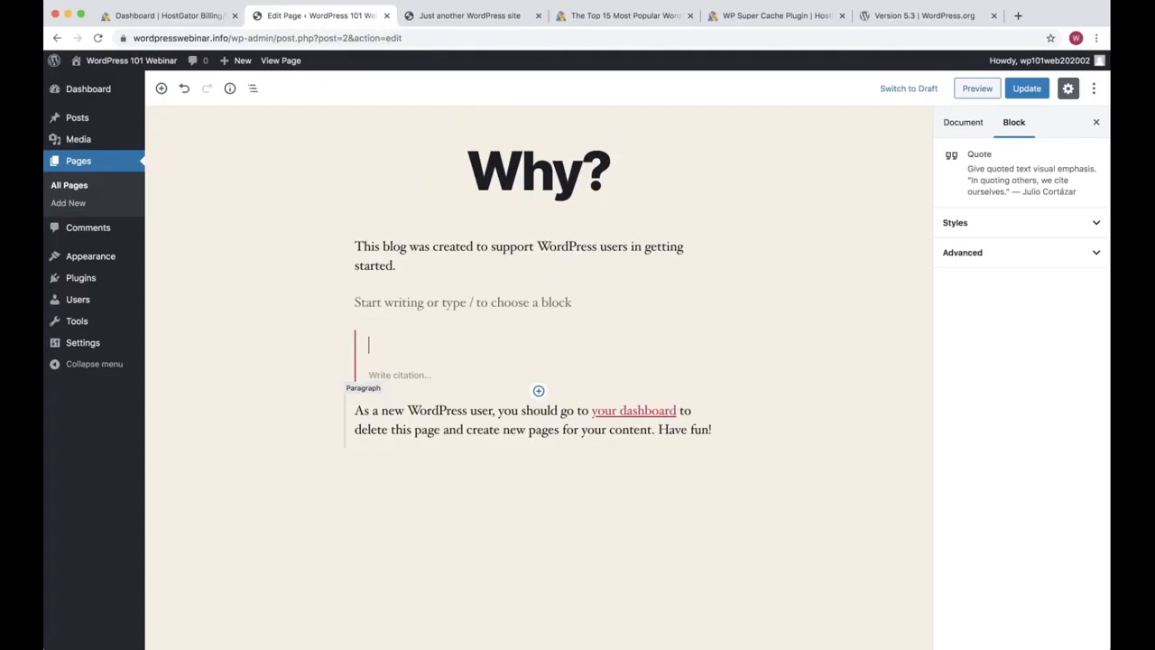
key(BackSpace)
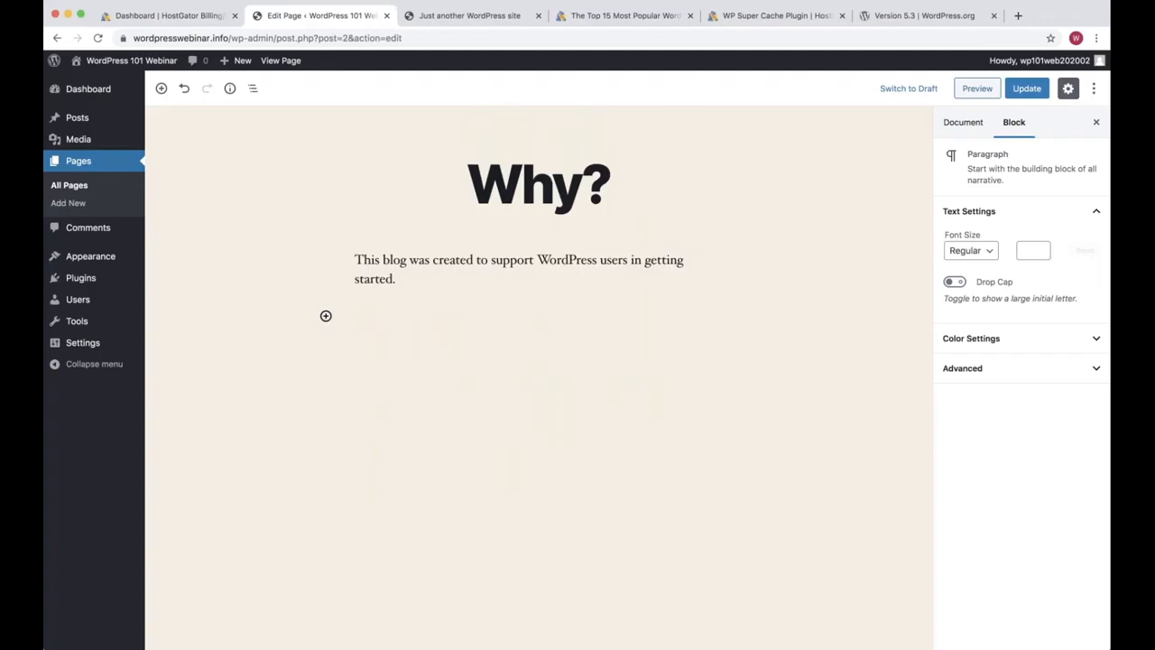
Step: Open the WordPress Codex website in a new browser tab using "codex wordpress"
key(super+t)
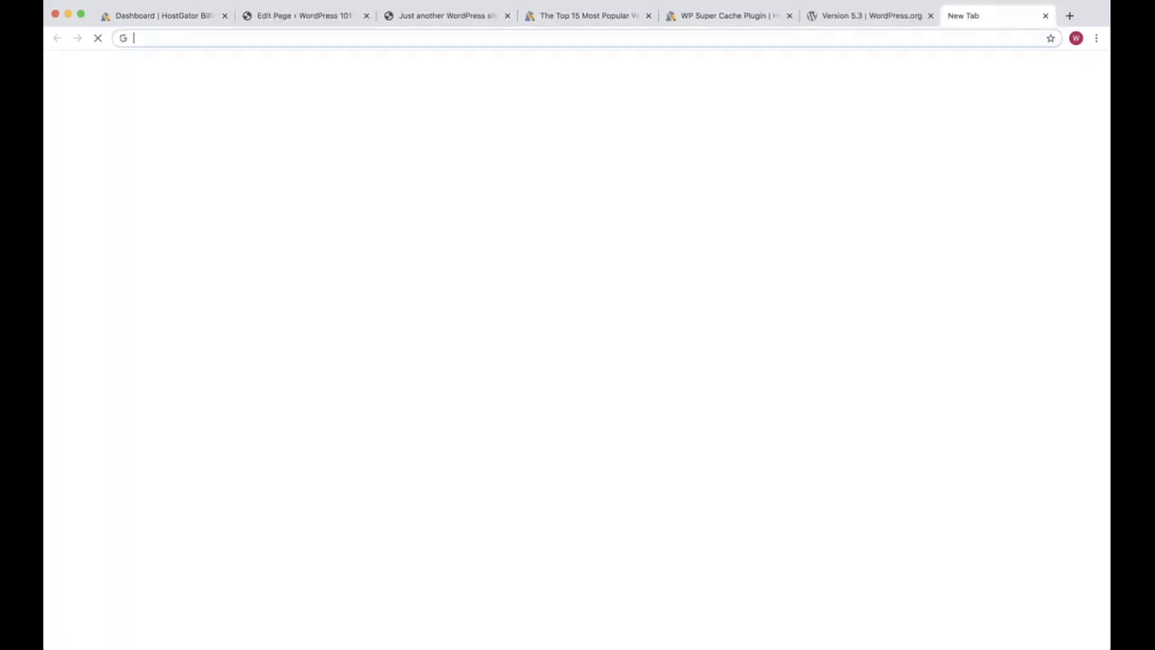
text(codex wordpress)
key(Return)
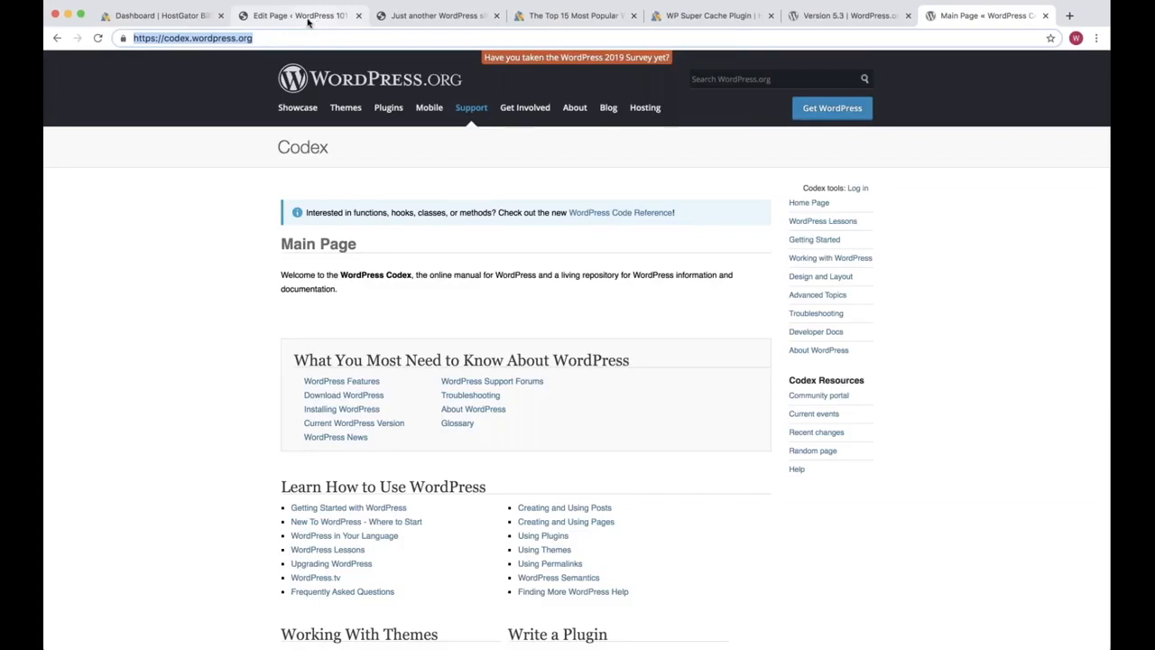
Step: Return to the page editor and add a second paragraph reading "Another great resource is the WordPress Codex."
click(307, 20)
text(Another gr)
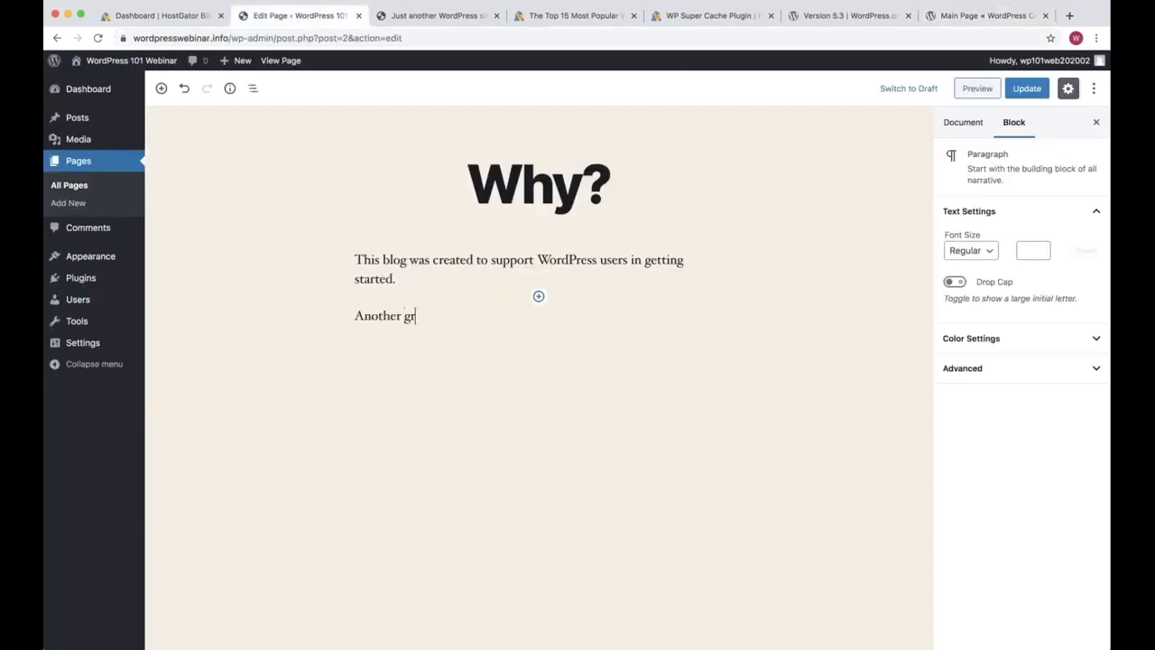
text(eat w)
key(BackSpace)
text(resource is the WordPress Codex)
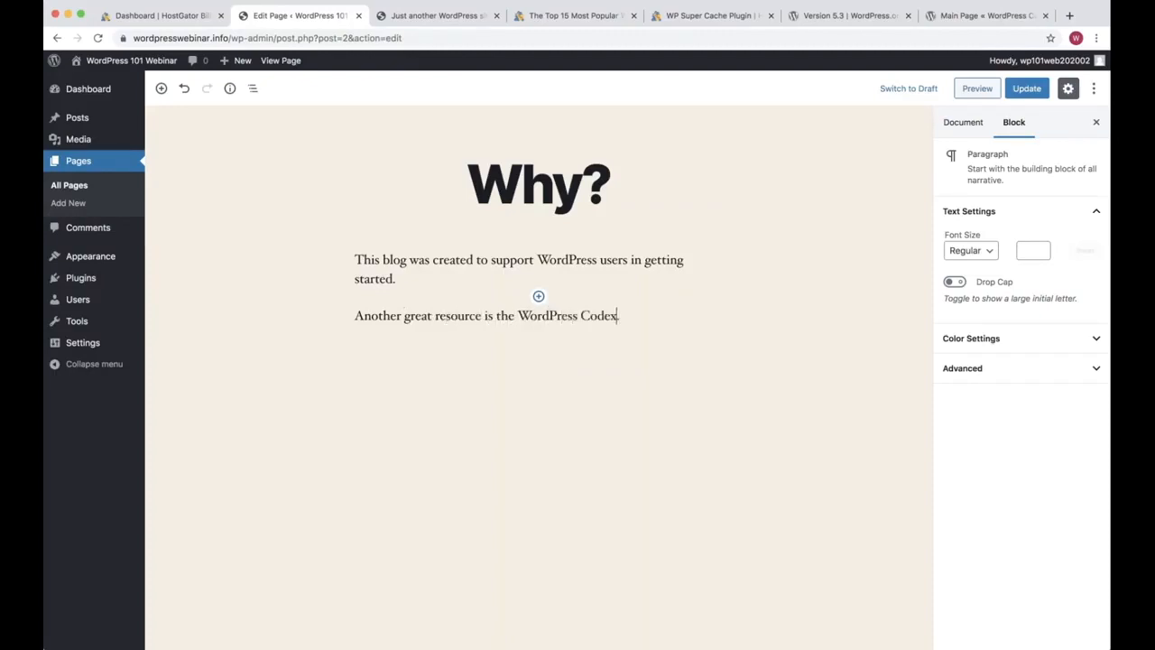
key(alt+shift+Left)
key(alt+shift+Left)
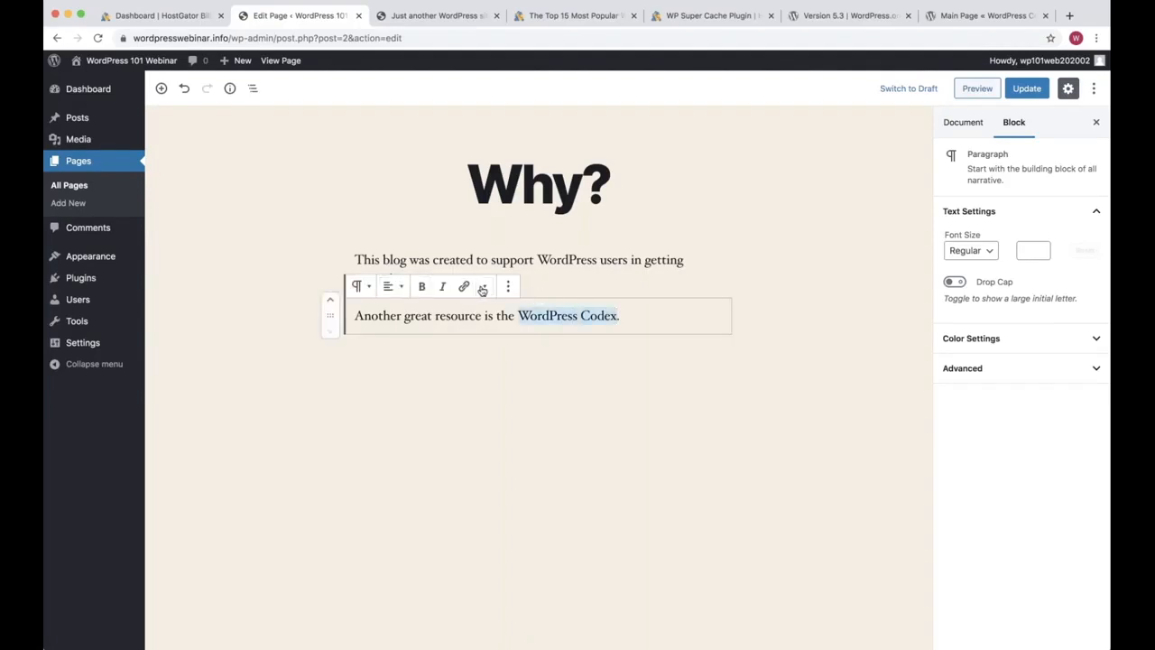
click(464, 287)
text(https://codex.wordpress.org/)
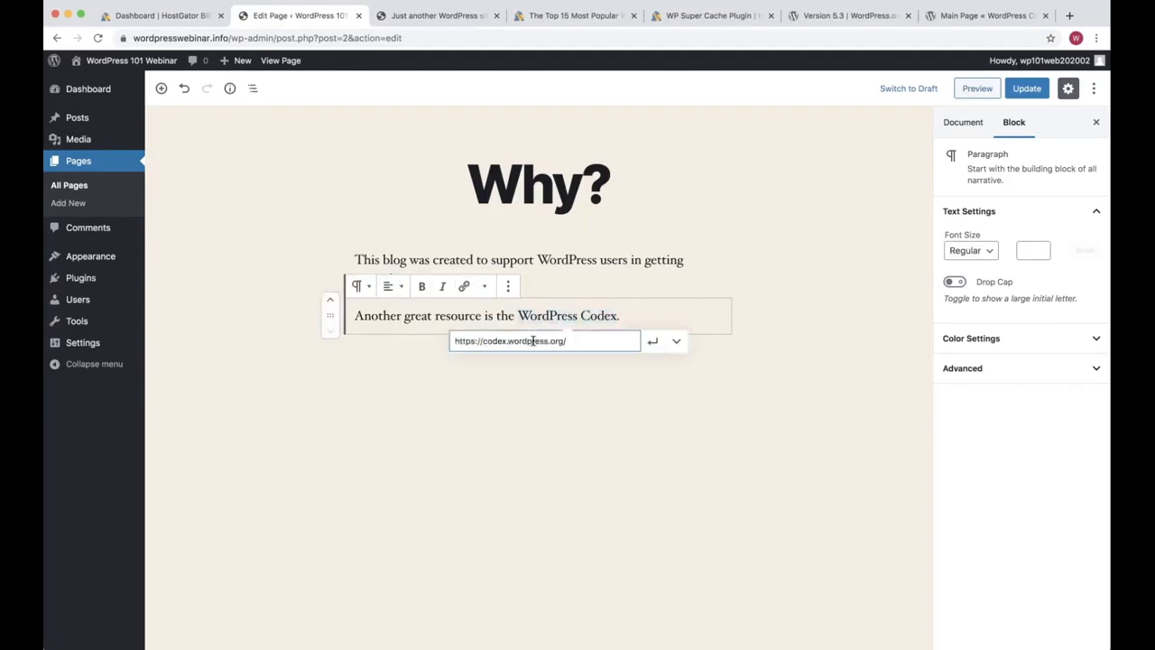
key(Return)
click(650, 316)
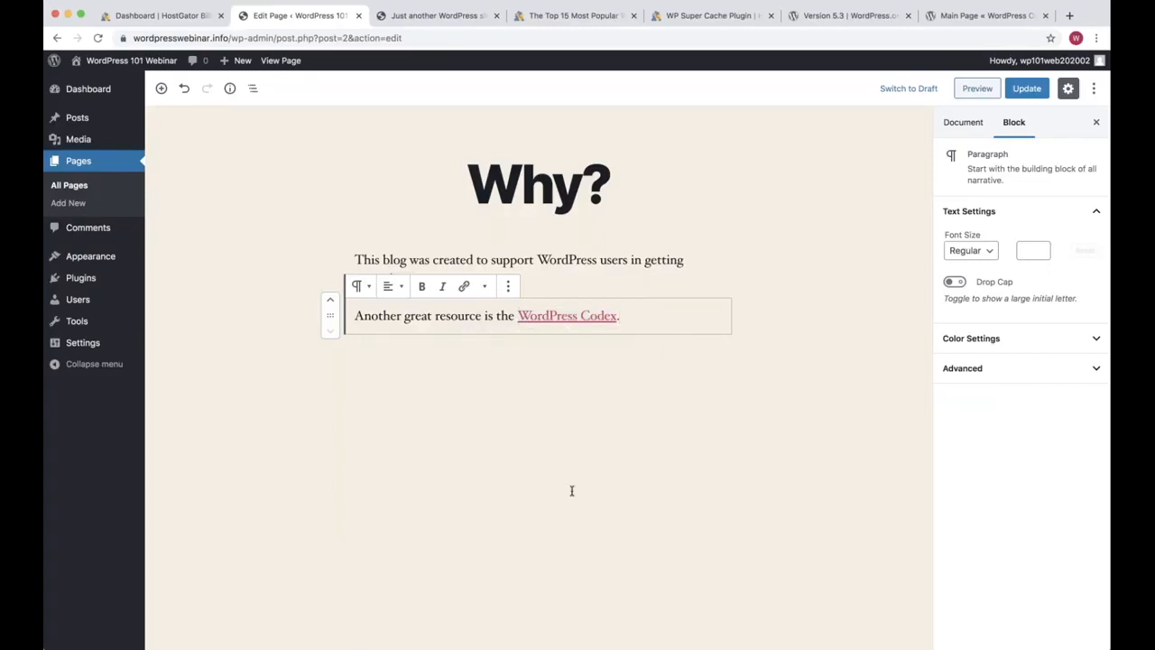
Step: Insert the blue mascot image with the WordPress logo below the second paragraph and align it to the center
key(Return)
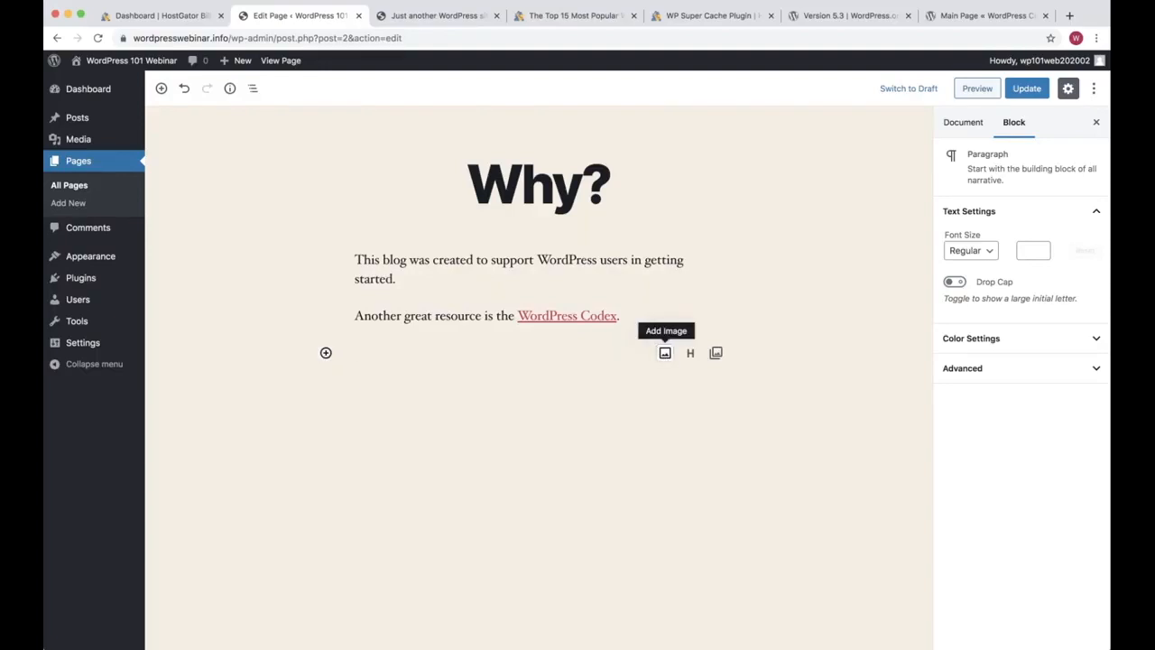
click(665, 352)
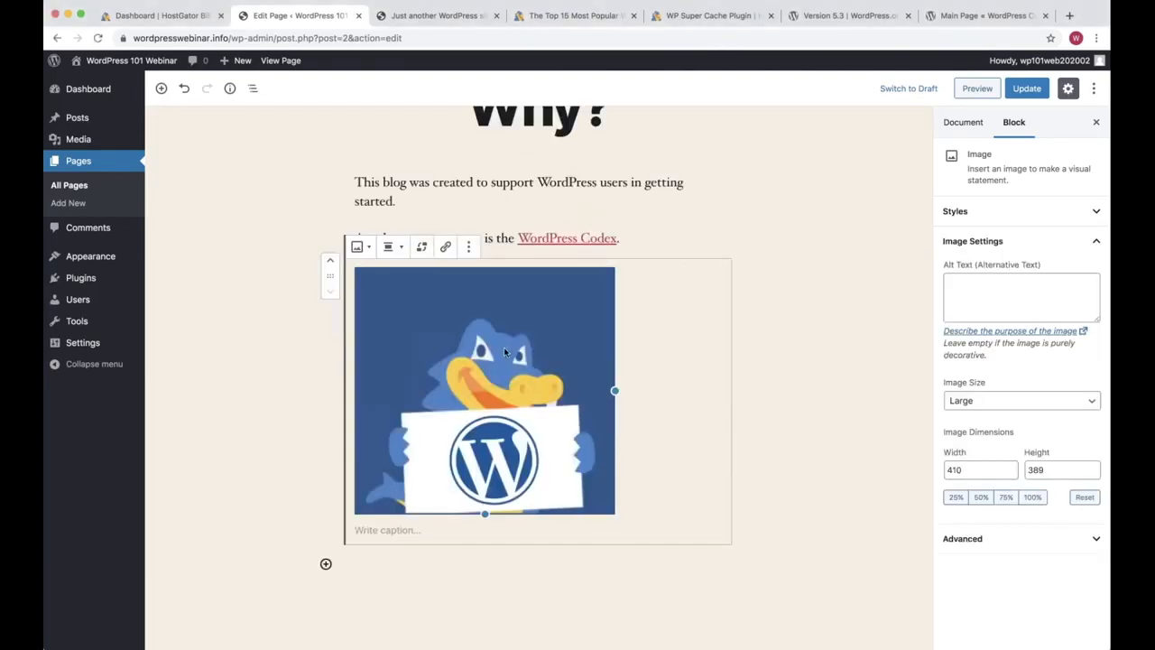
click(396, 248)
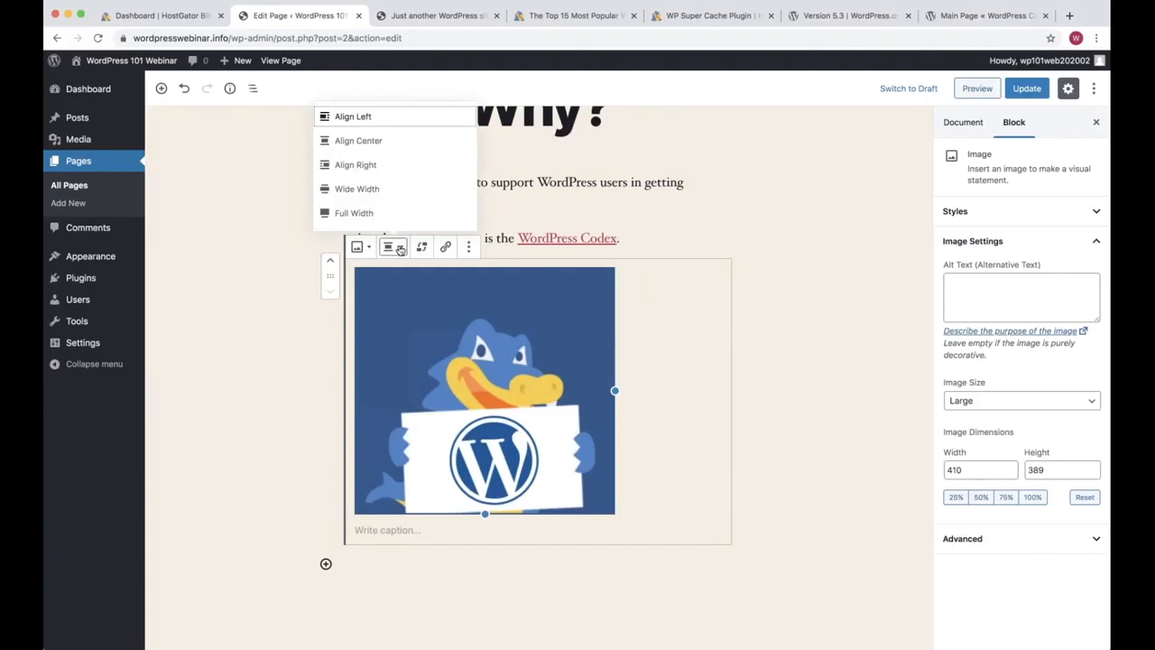
click(383, 144)
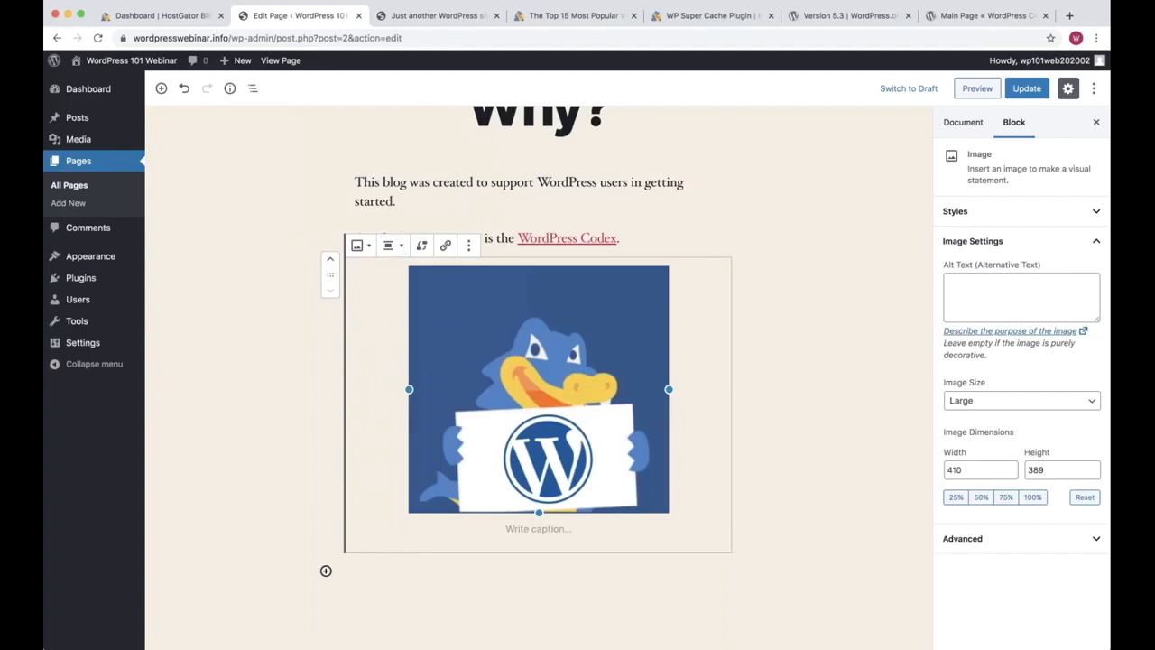
click(691, 571)
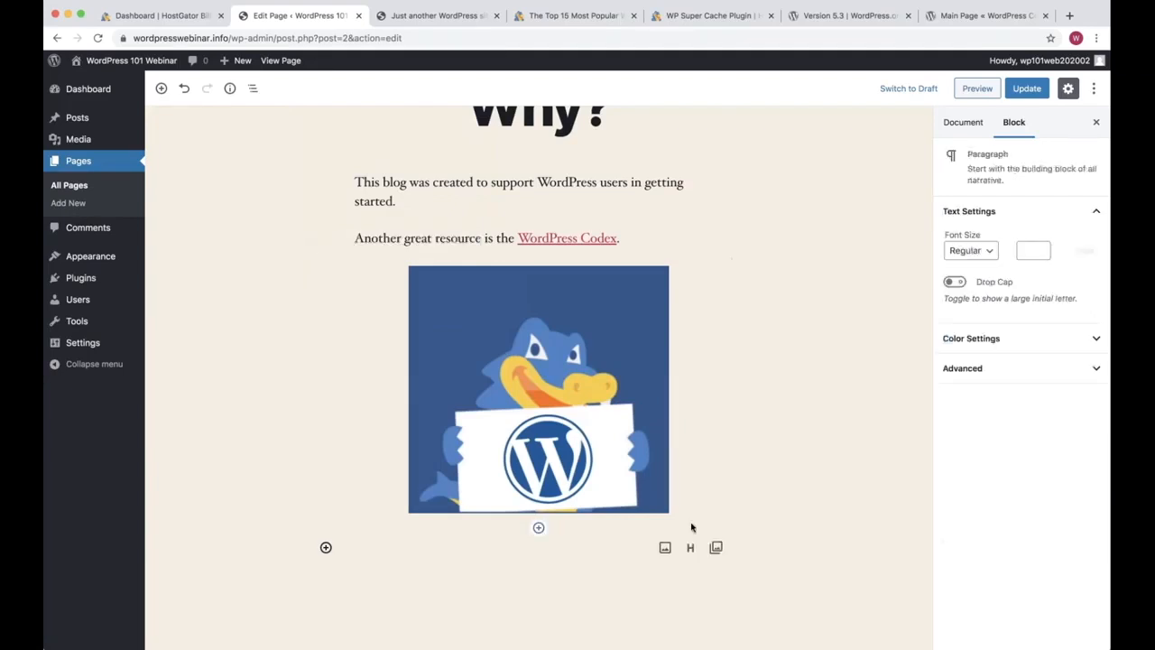
Step: Preview the "Why?" page and look through its title, text, link and image
click(978, 88)
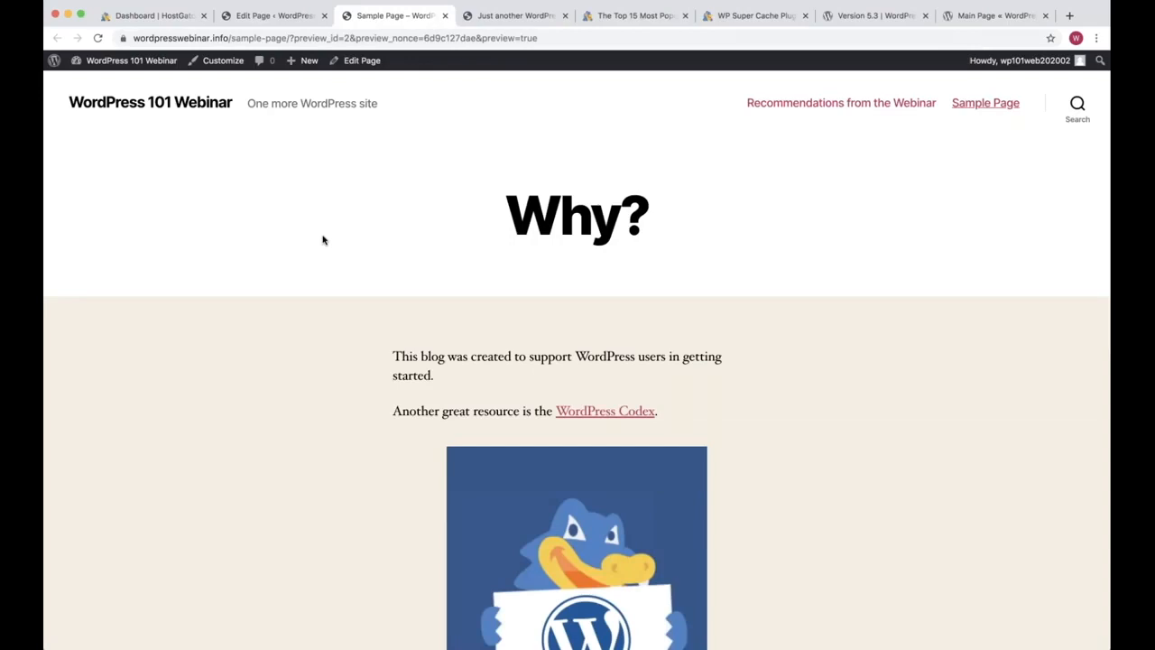
scroll(317, 246, down, 1)
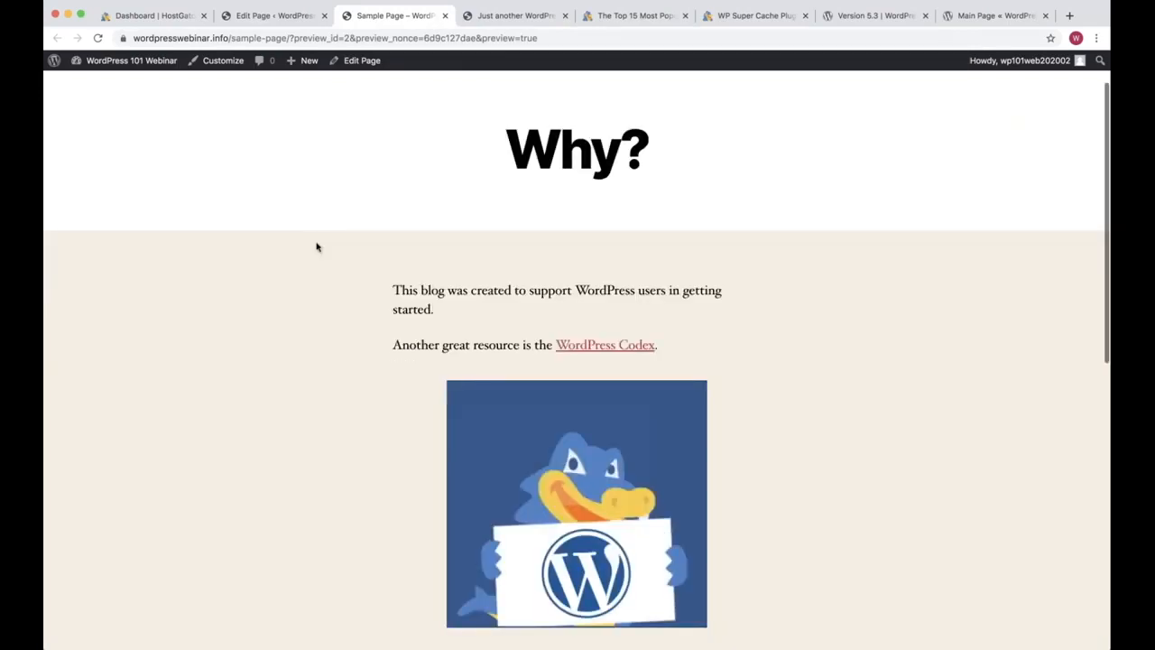
scroll(316, 246, down, 1)
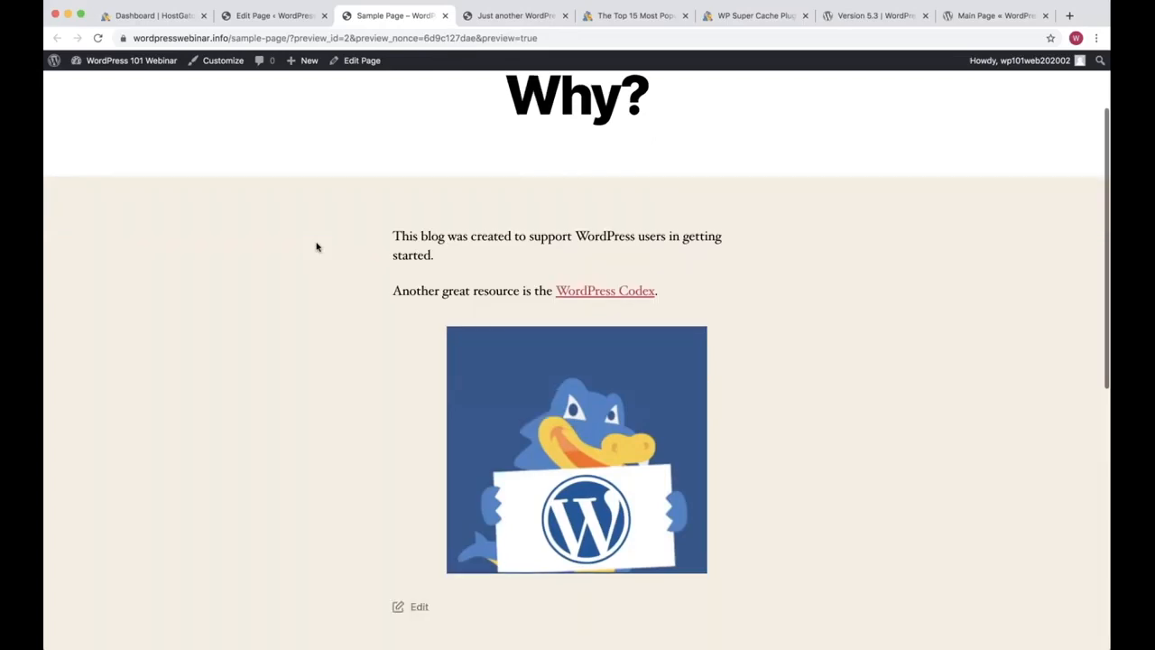
scroll(317, 246, up, 2)
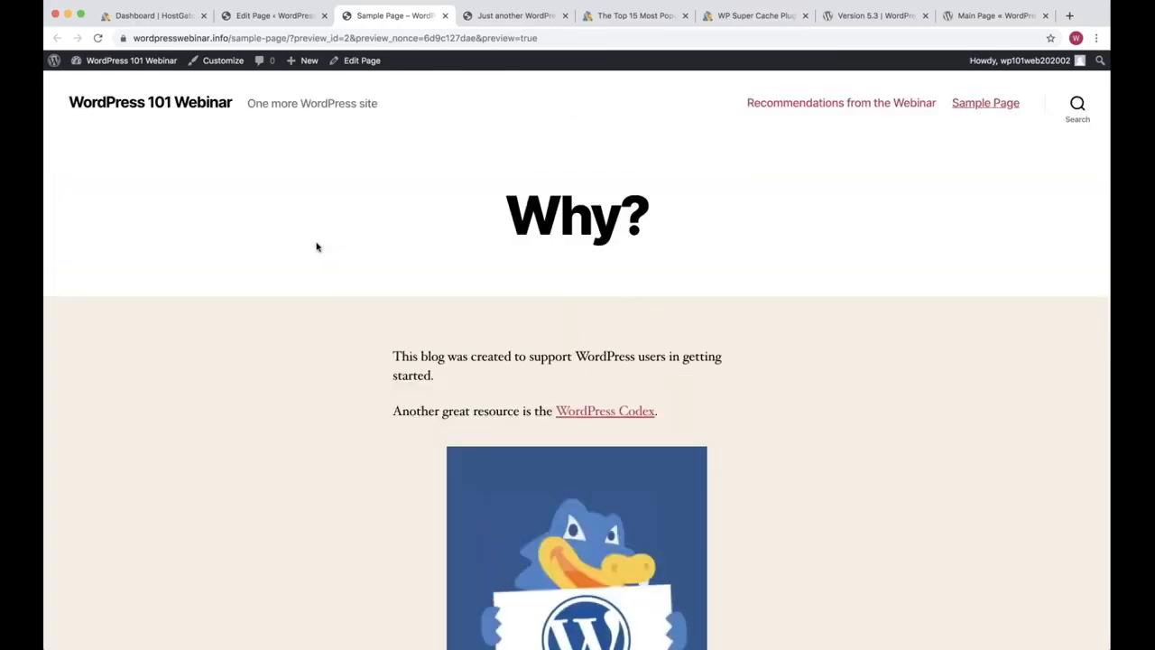
Step: Return to the page editor, update the "Why?" page and view the published page in a new browser tab
click(274, 15)
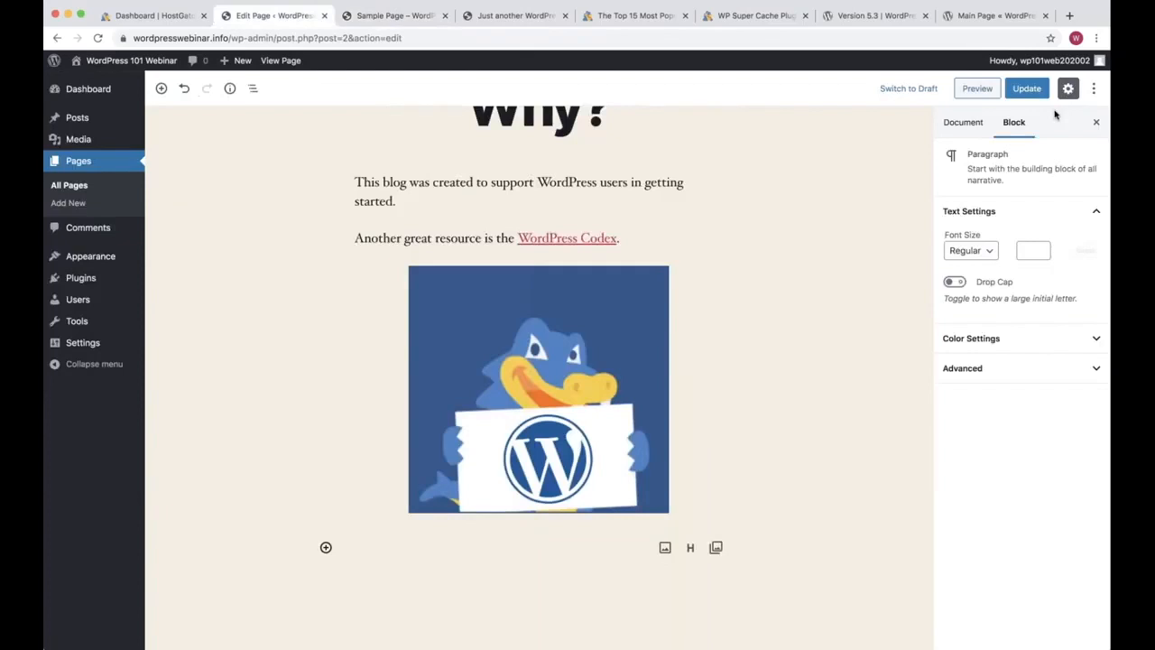
click(1027, 89)
scroll(338, 431, up, 2)
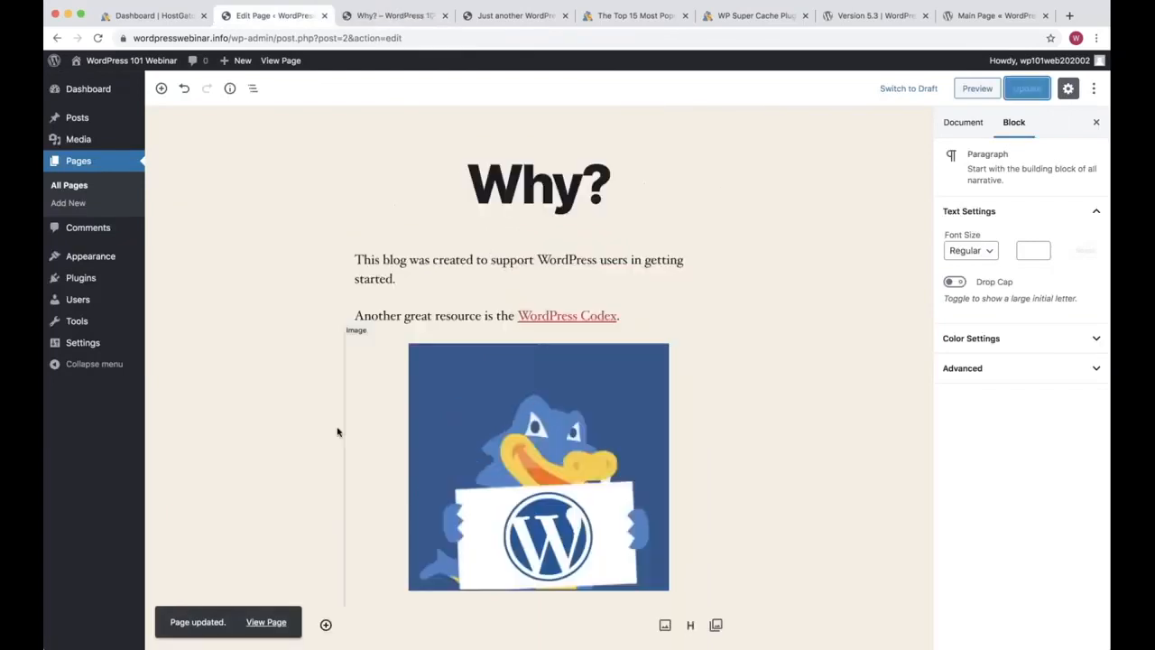
click(268, 623)
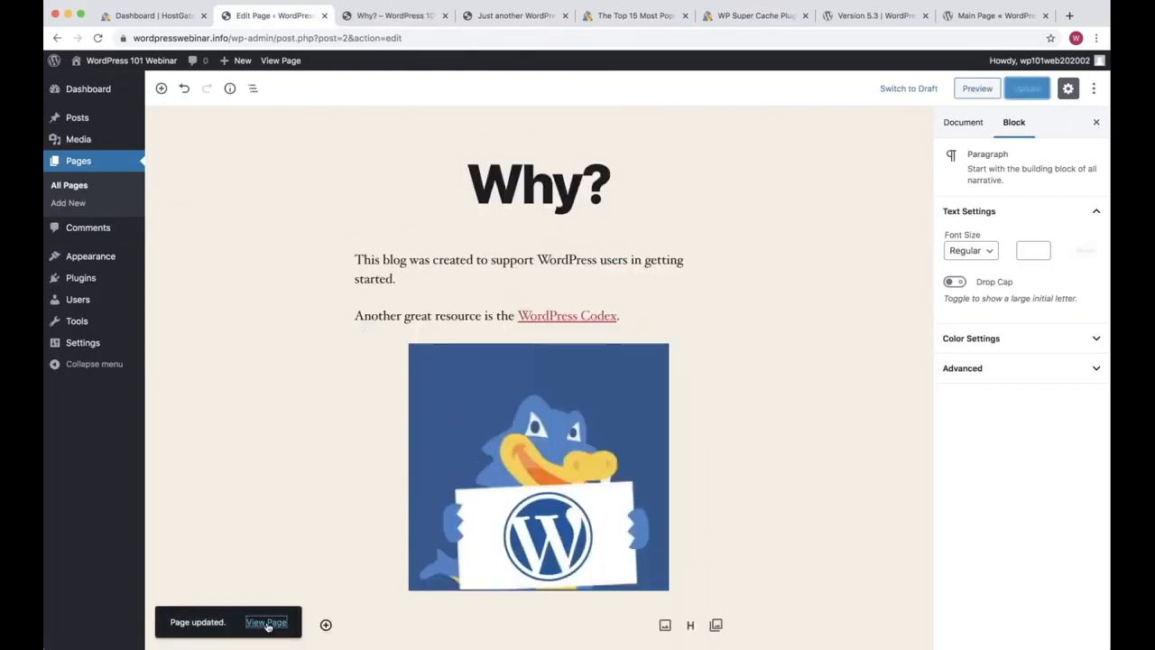
super+click(267, 625)
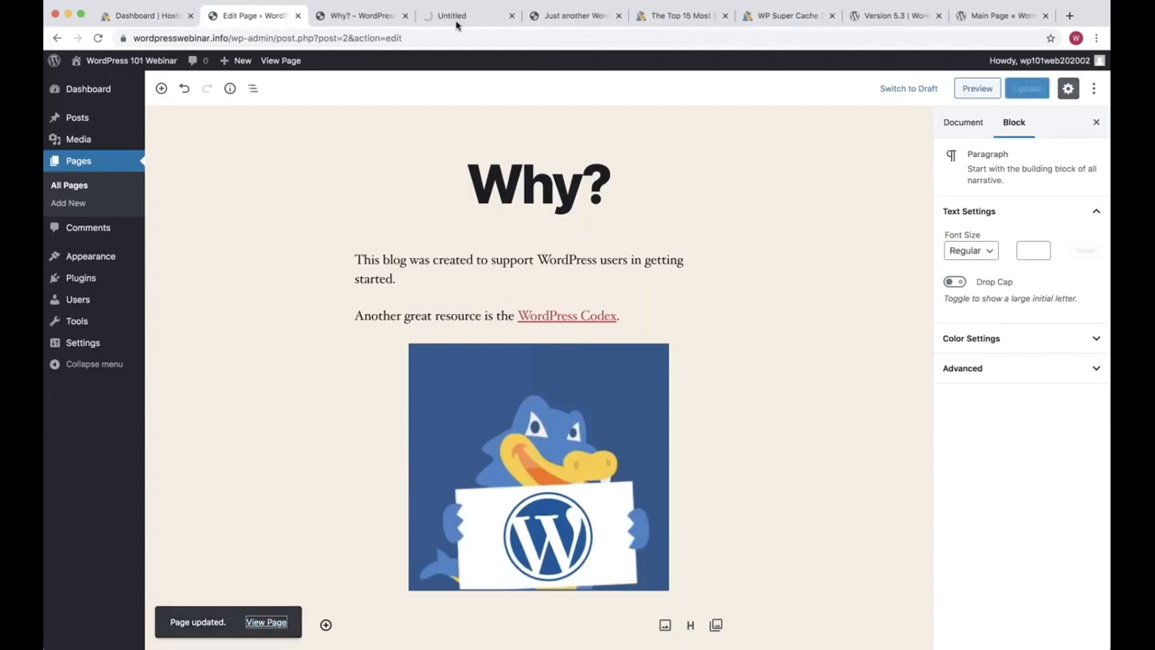
click(456, 25)
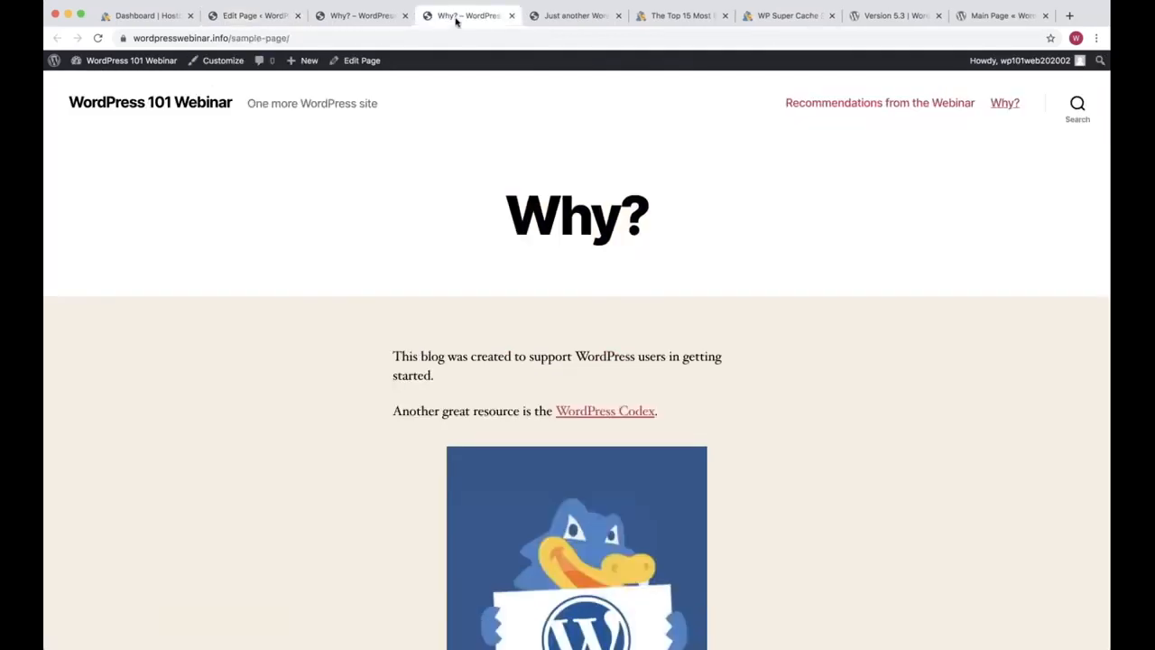
Step: Close the preview and published-page browser tabs and open the Media Library
key(ctrl+shift+Tab)
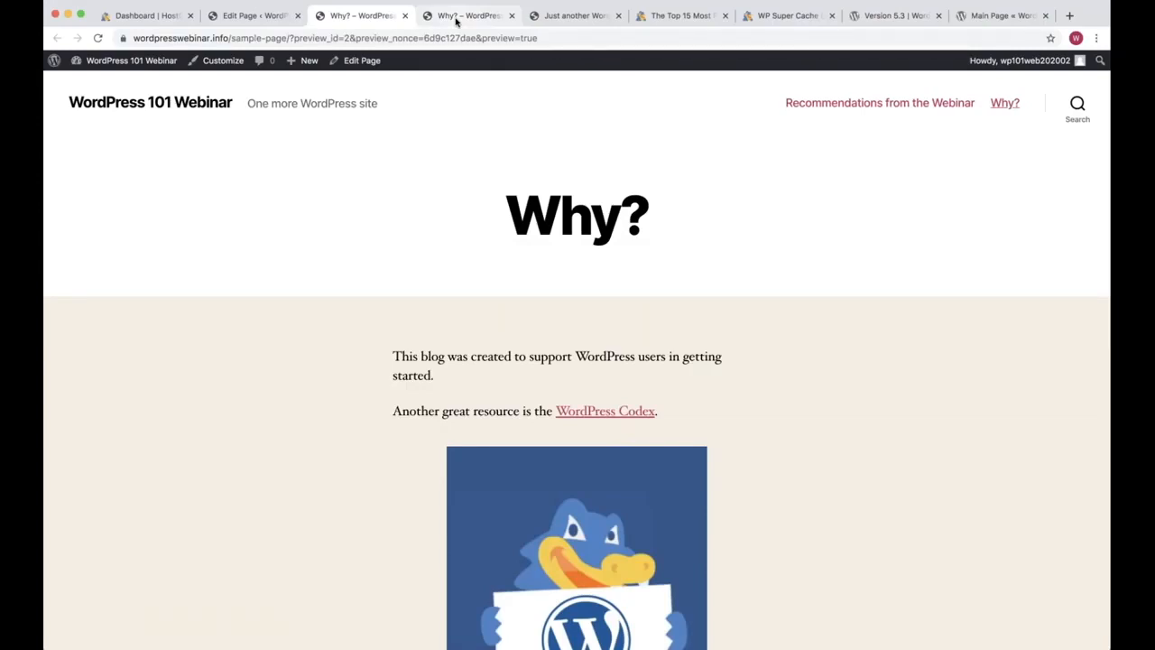
key(super+w)
click(445, 15)
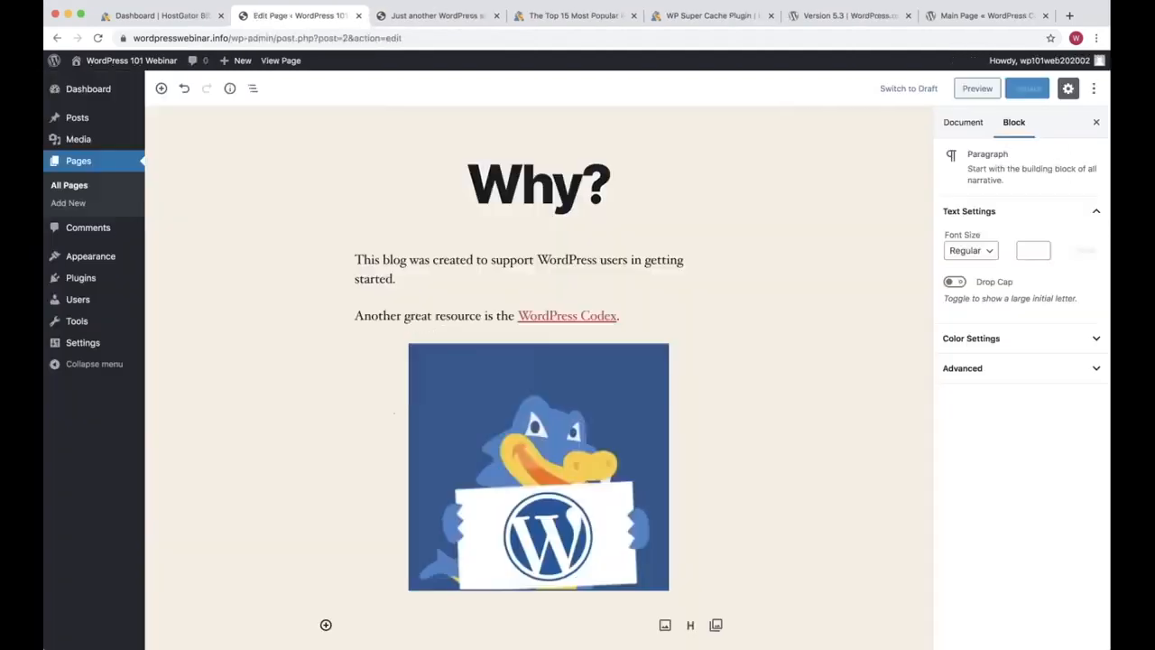
mouse_move(78, 304)
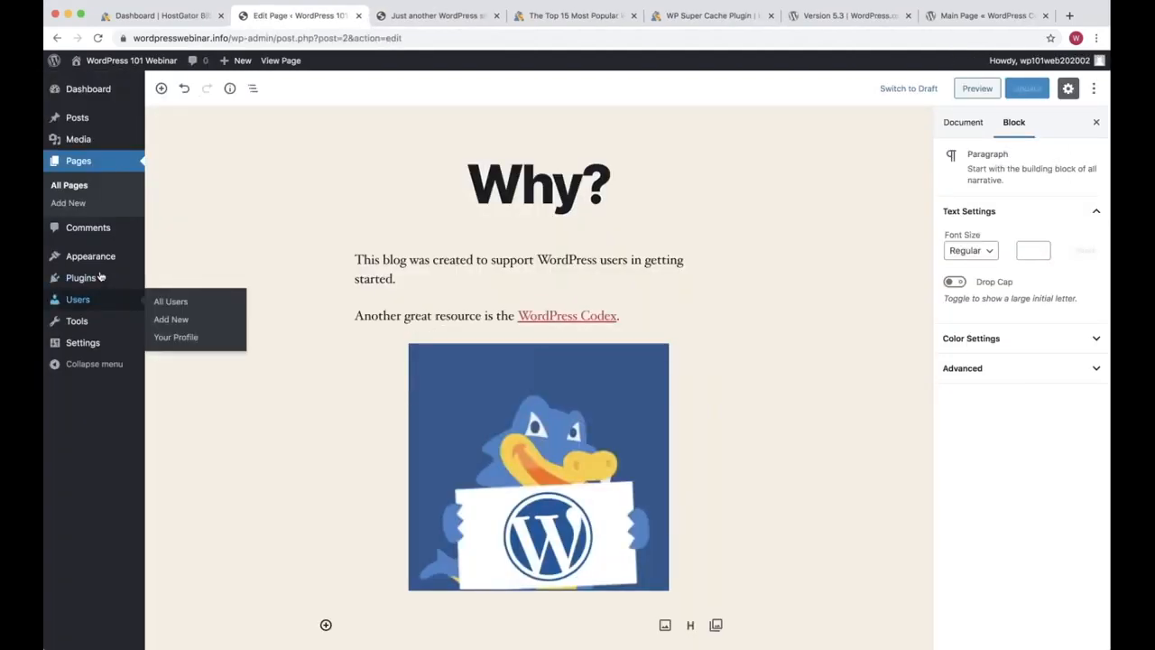
click(78, 137)
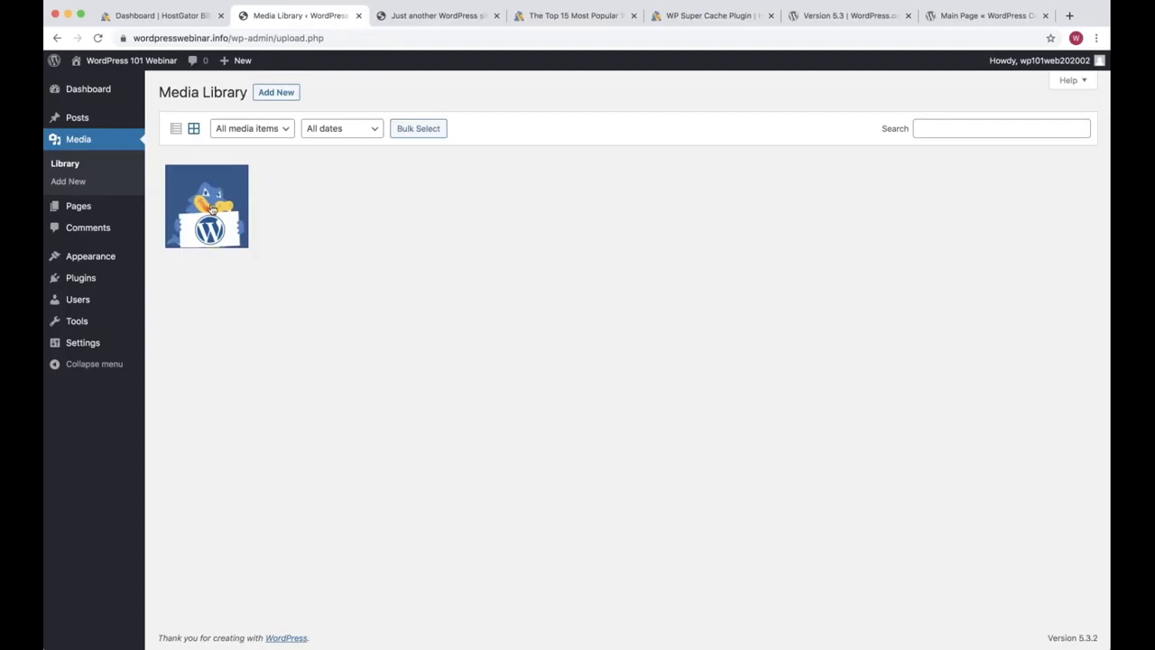
Step: Move the "Hello world!" sample post to the trash
click(86, 119)
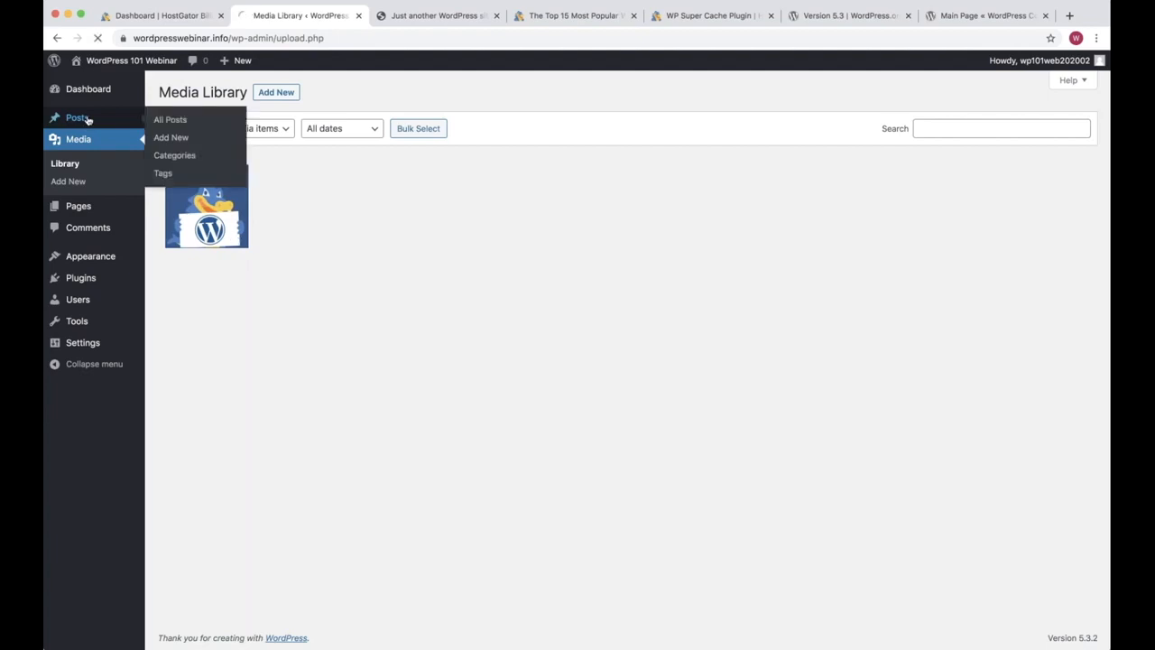
mouse_move(201, 186)
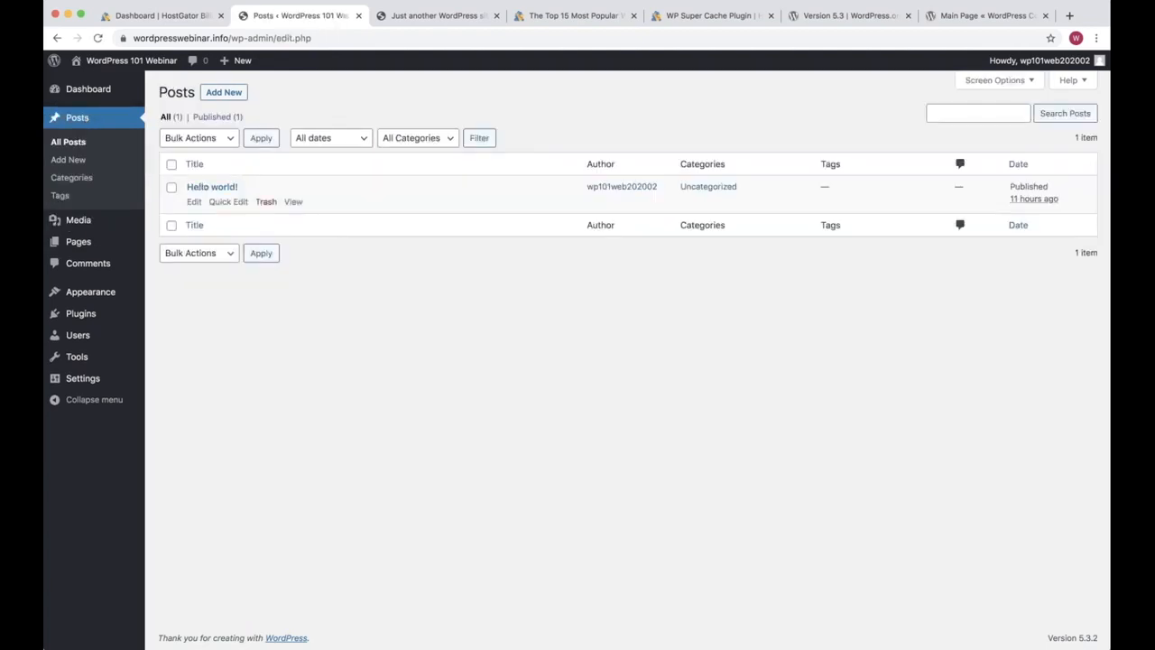
click(266, 201)
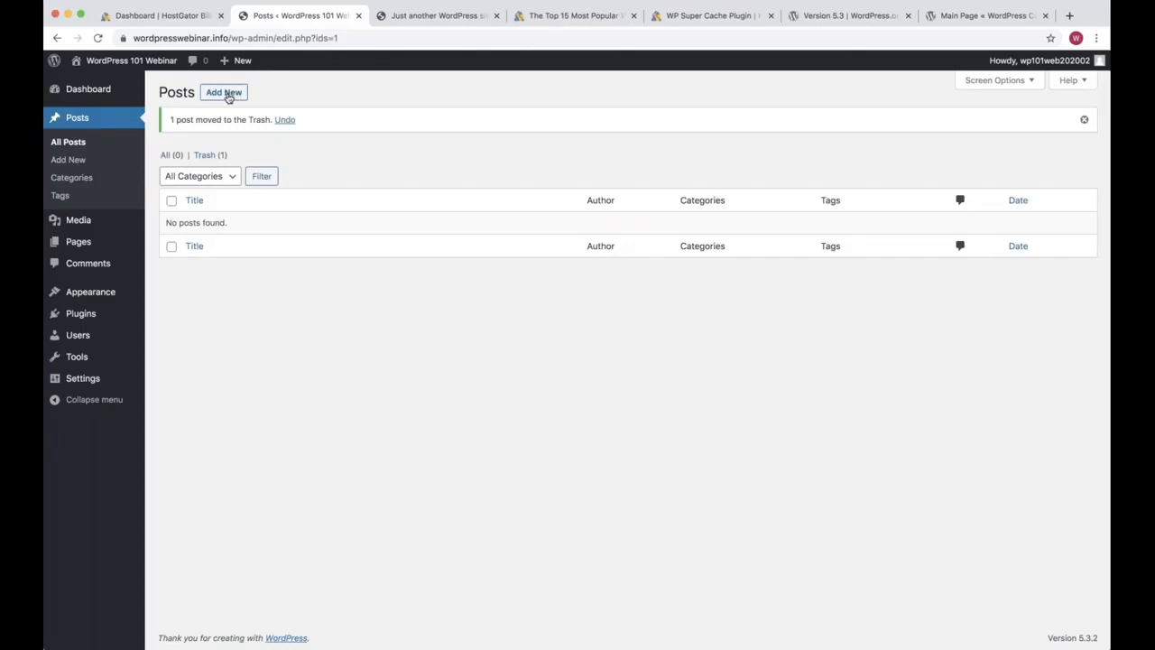
Step: Create a new post titled "It's Alive!"
click(224, 93)
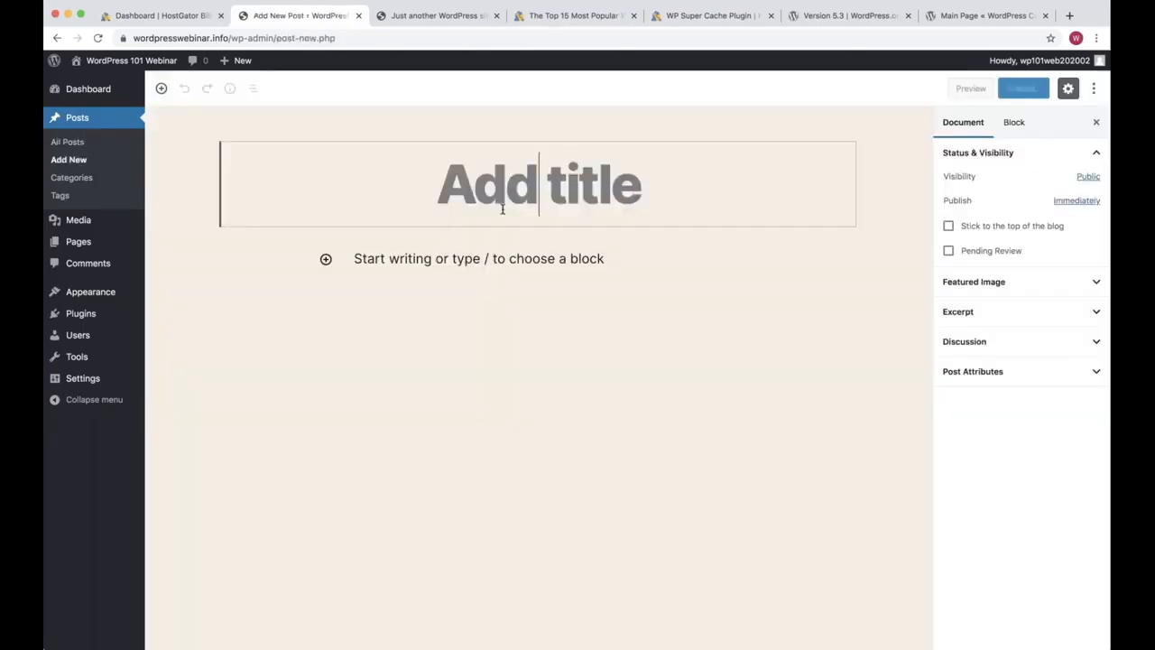
text(It's Alive!)
click(532, 260)
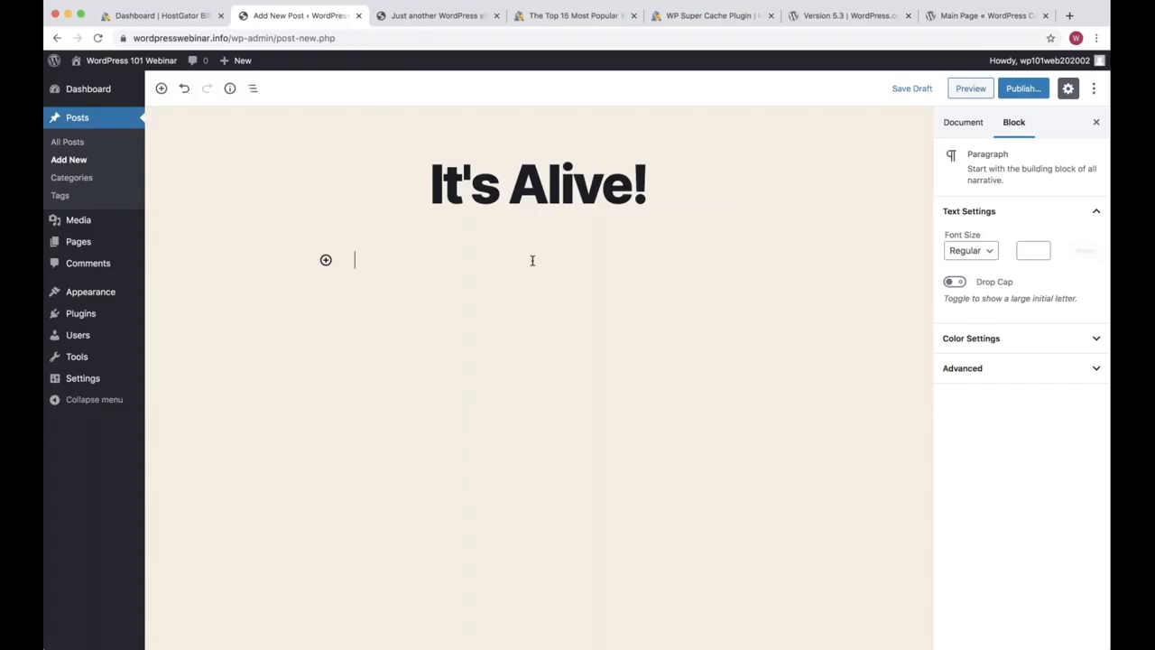
Step: Write the post's first paragraph as "This is my innagural post for the WordPress 101 webinar!"
text(This is my innagural post for th)
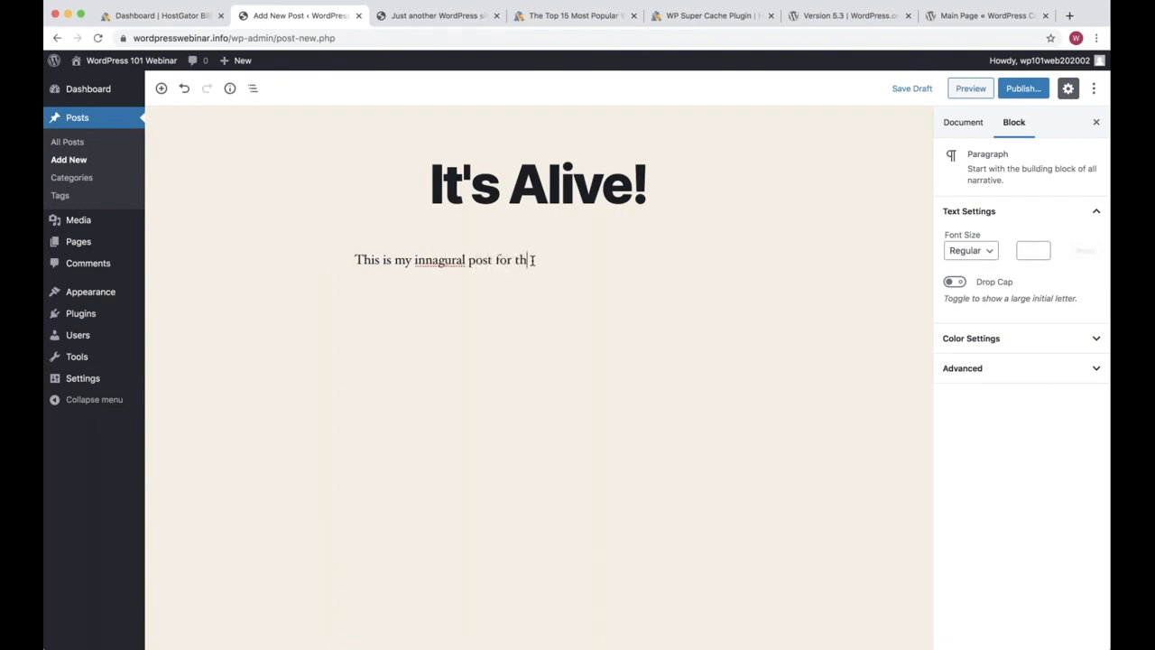
text(e WordPress 1010)
key(BackSpace)
key(BackSpace)
text(web)
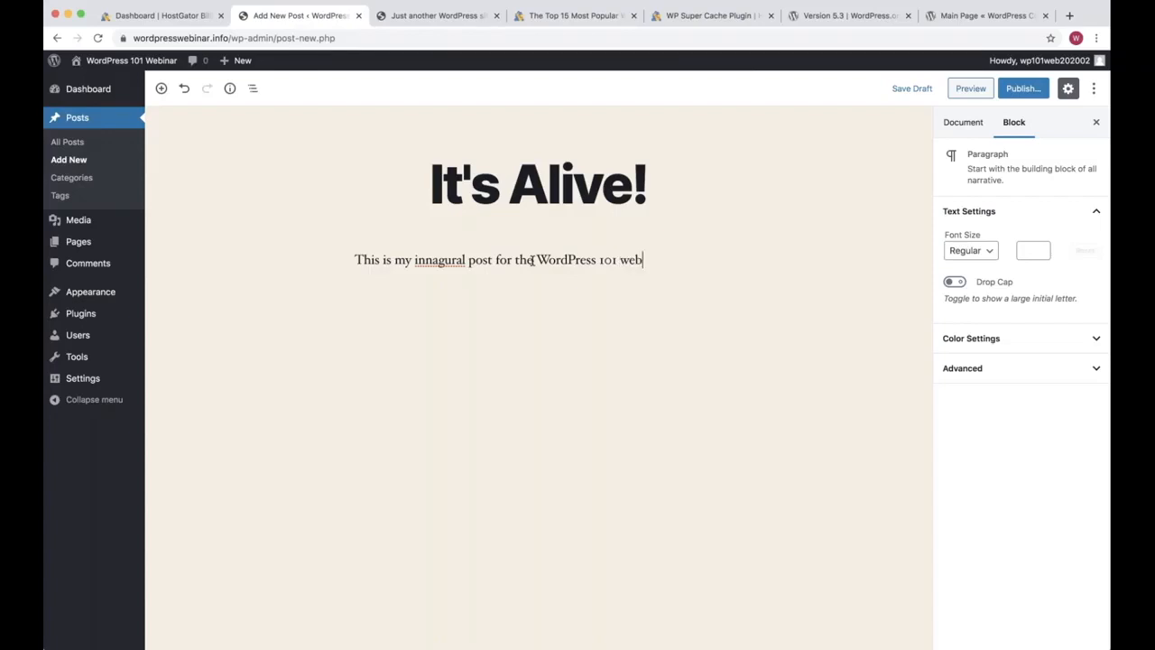
text(inar!)
Step: Add a second paragraph reading "Please check out the other pages for more information."
key(Return)
text(POlea)
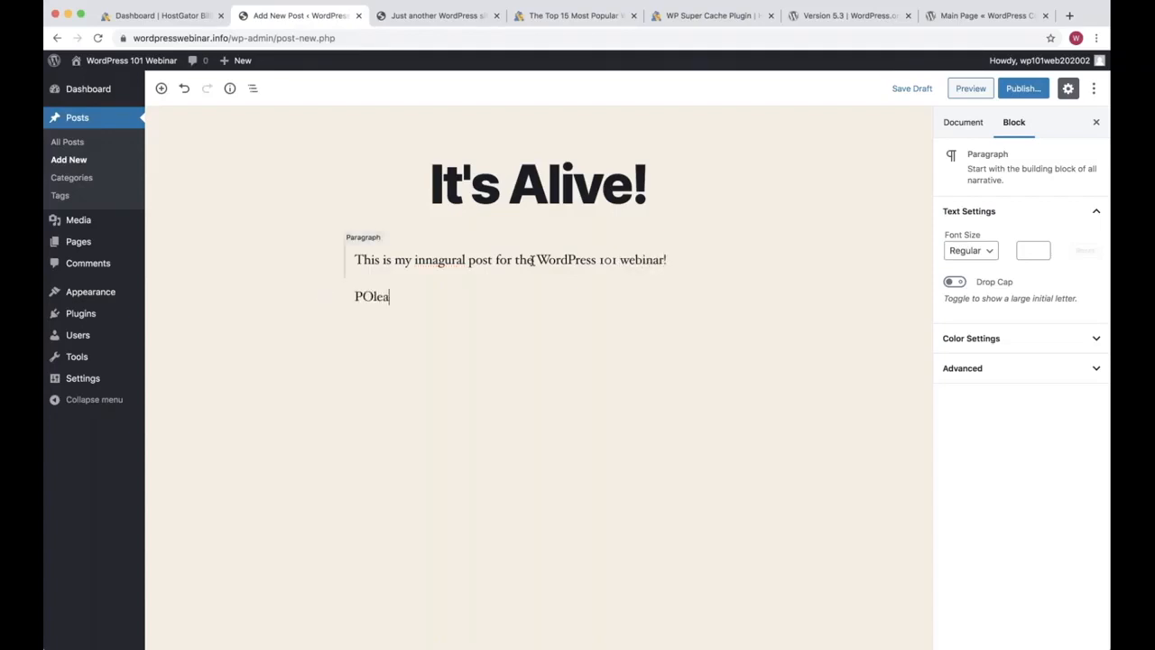
key(BackSpace)
key(BackSpace)
key(BackSpace)
key(BackSpace)
text(lease check out the other pages for mo)
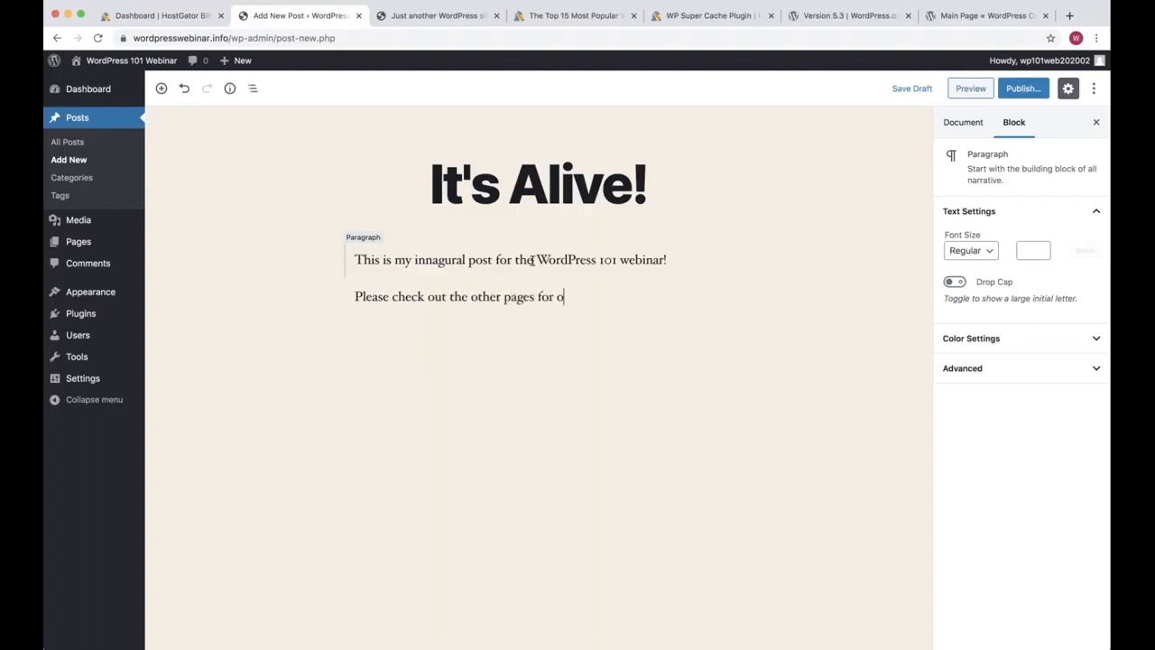
text(r)
key(BackSpace)
key(BackSpace)
text(more information.)
Step: Add a closing paragraph reading "Thanks for joining!" below the second paragraph
key(Return)
text(Than)
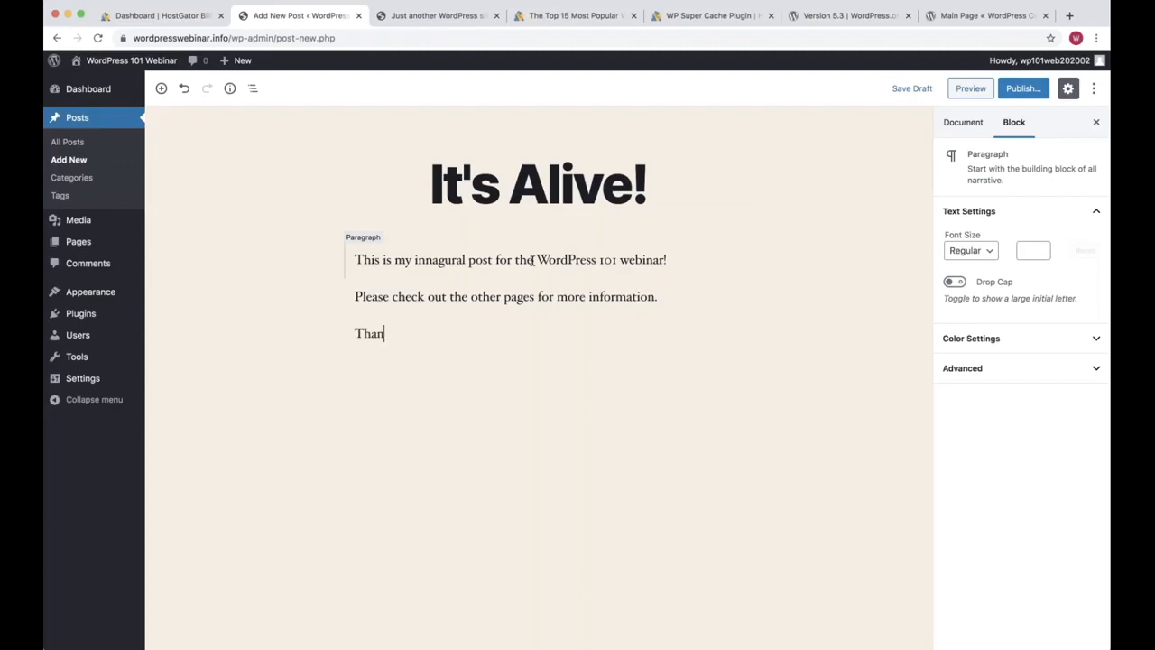
text(ks for joining!)
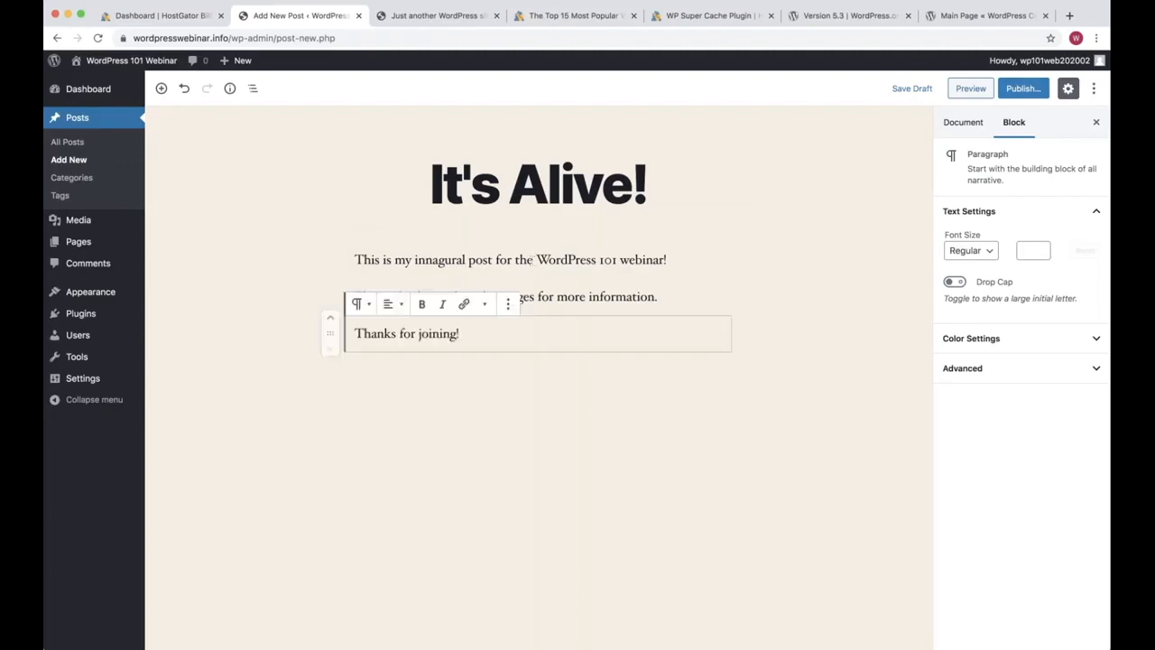
Step: Correct the misspelled word "innagural" in the first paragraph to "inaugural"
double_click(440, 260)
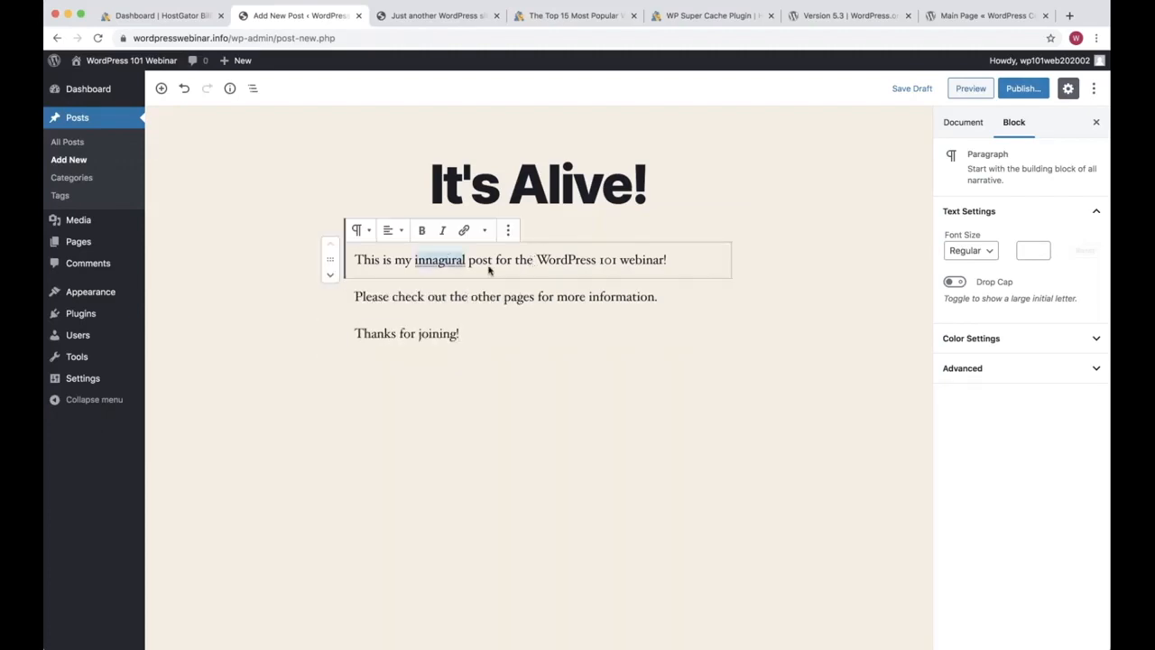
text(inaugural)
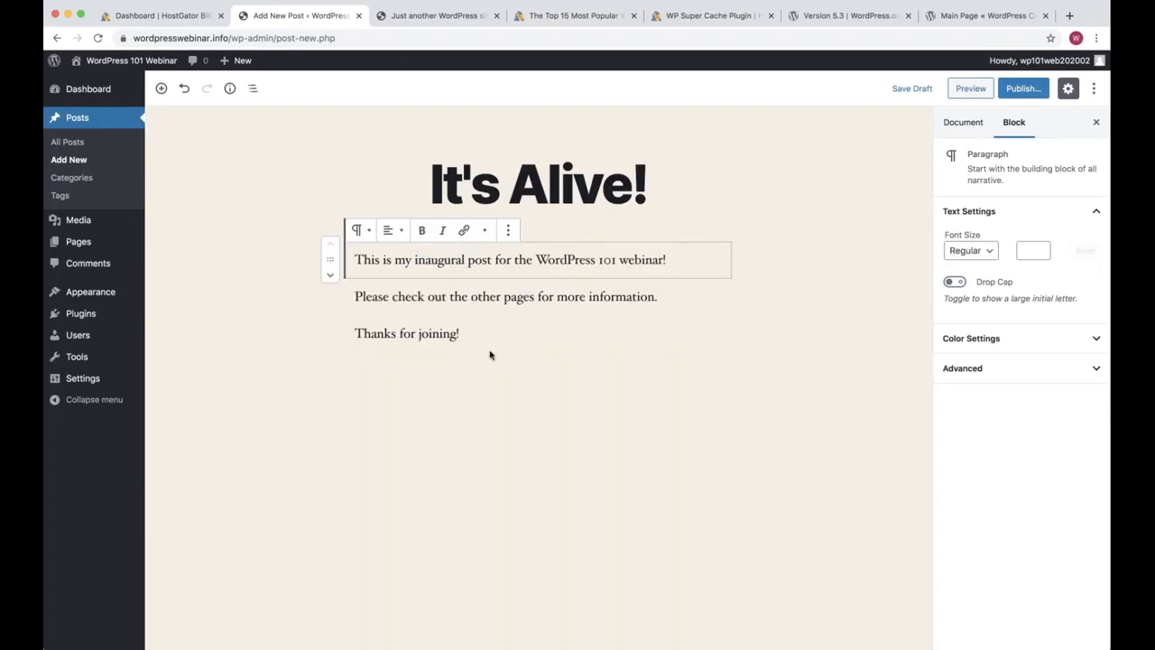
click(490, 355)
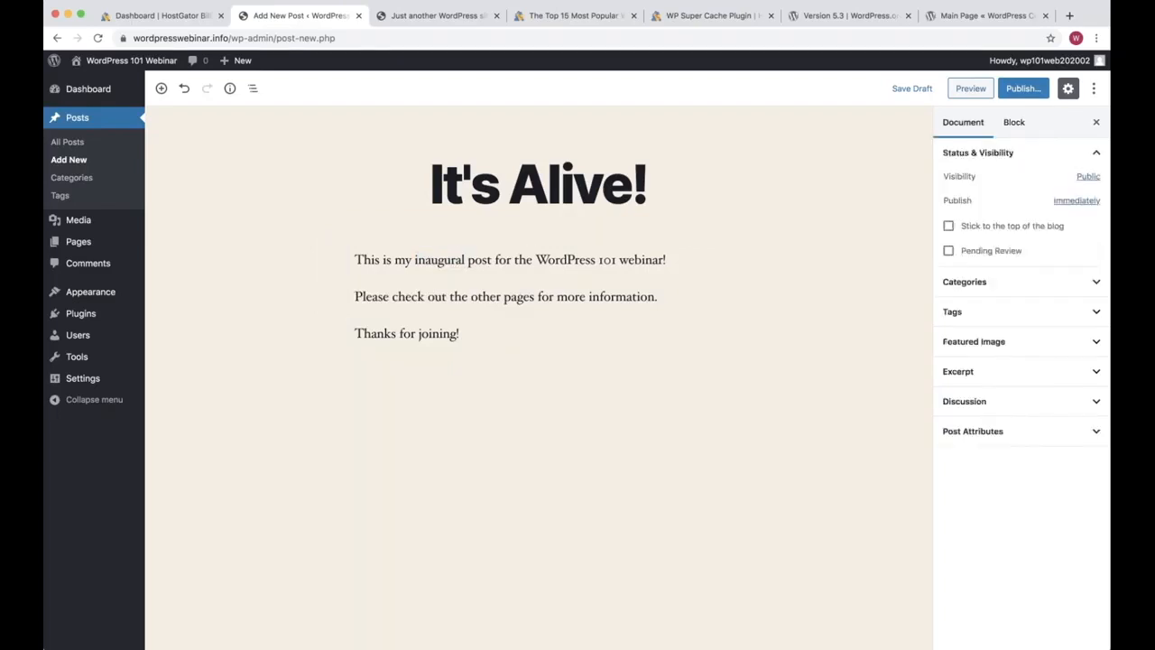
click(668, 260)
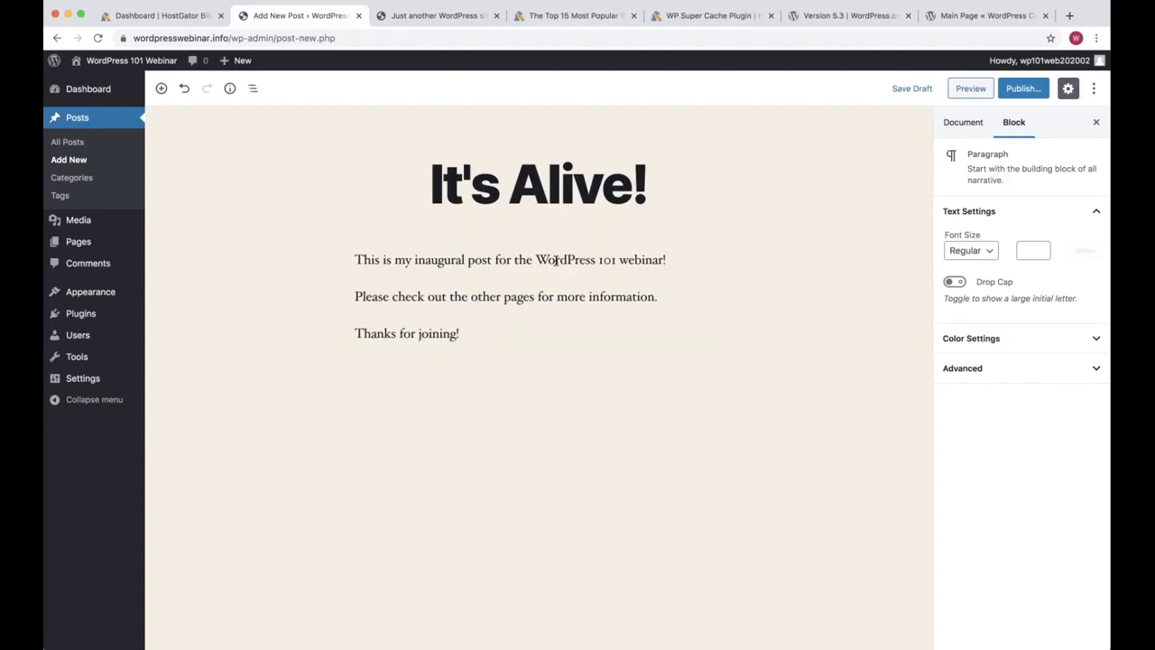
click(505, 333)
key(Return)
click(325, 371)
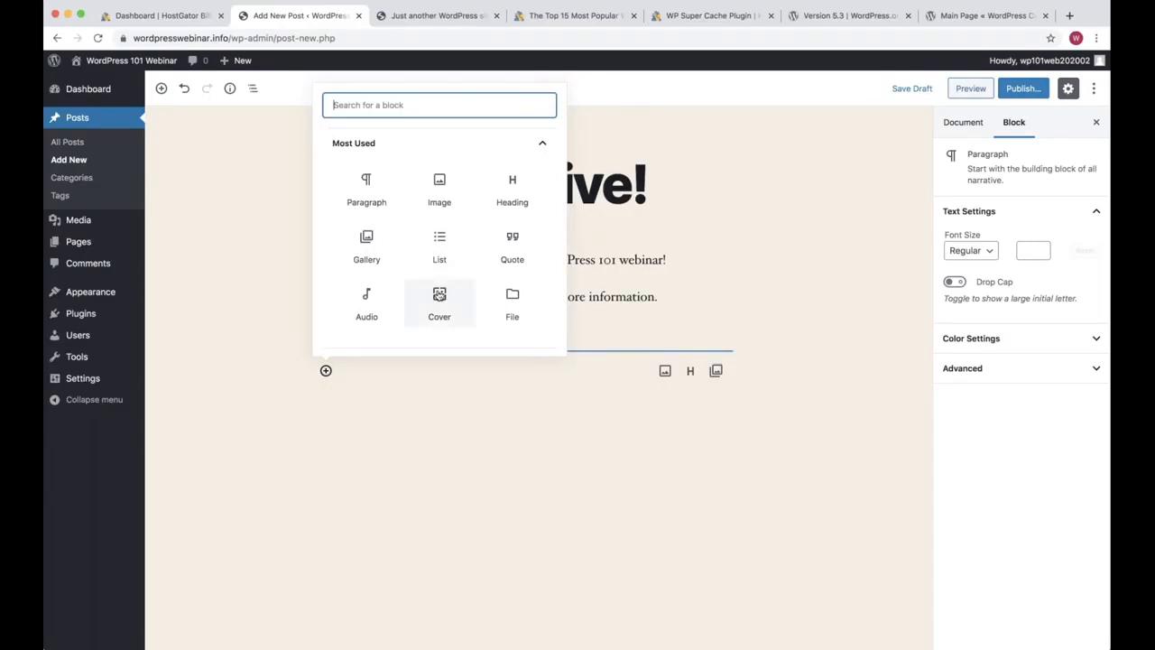
click(442, 374)
key(BackSpace)
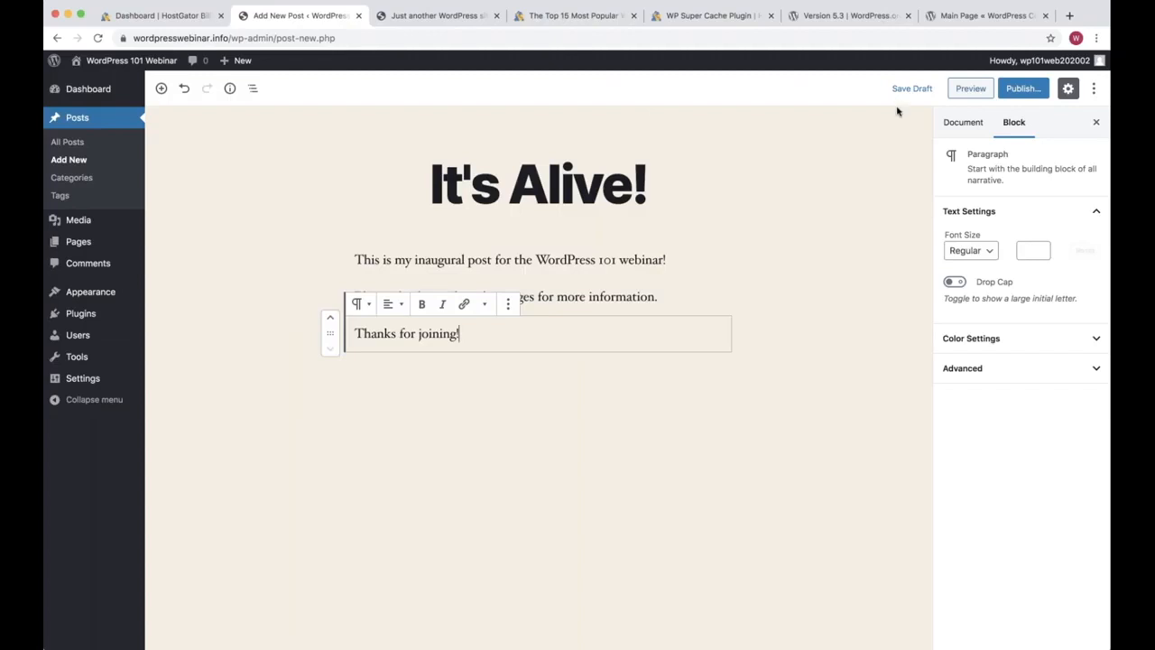
Step: Set the post's publish date and time to February 12, 2020, 1:00 pm in the document settings
click(963, 124)
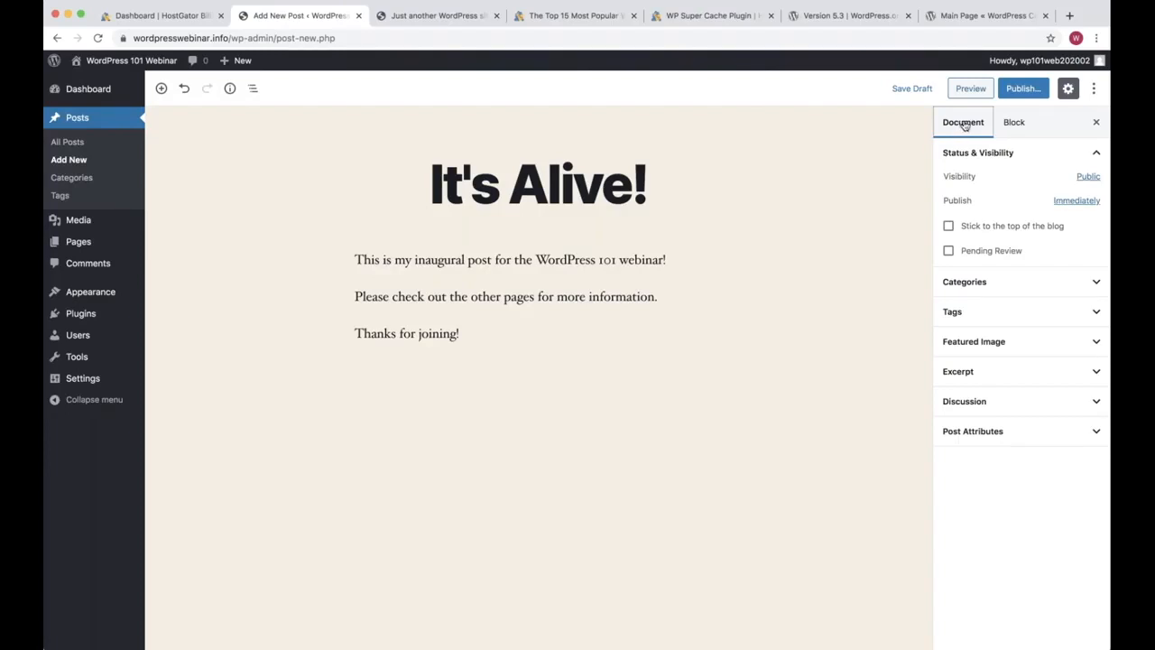
click(1073, 202)
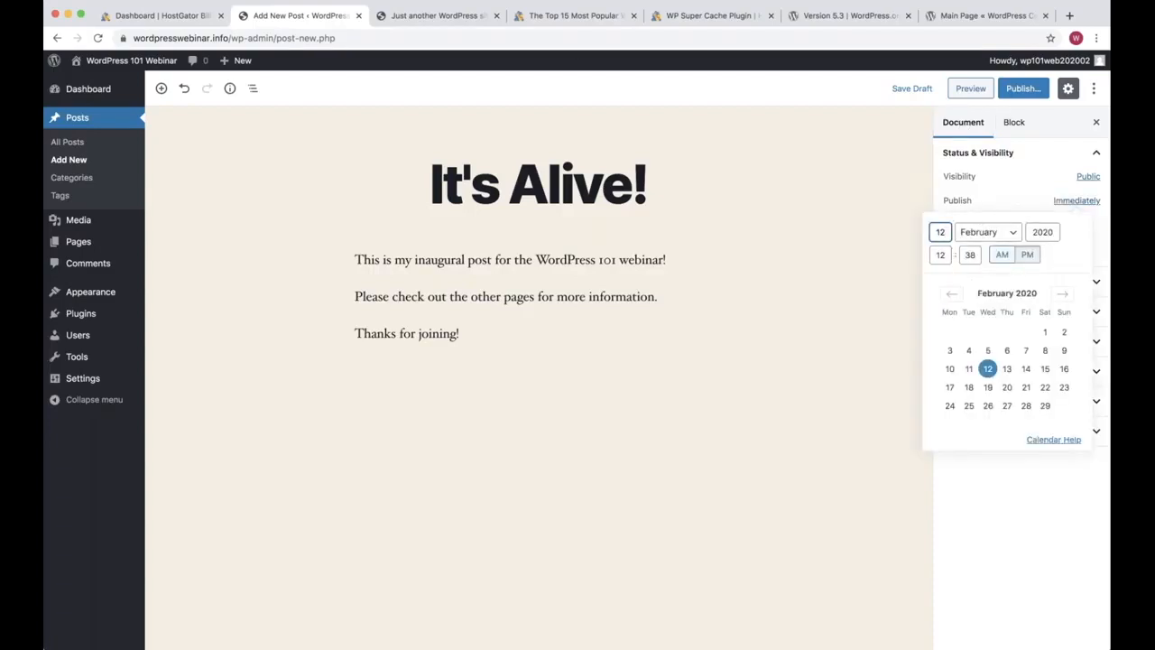
double_click(971, 257)
click(940, 256)
key(Right)
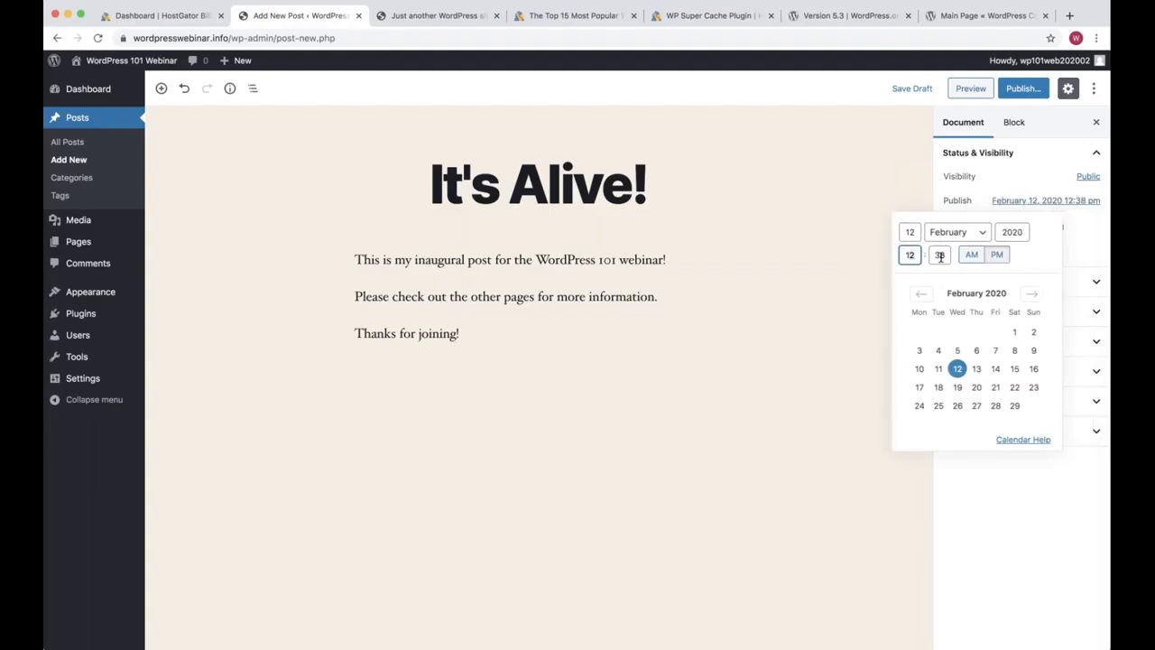
key(BackSpace)
double_click(940, 256)
text(00)
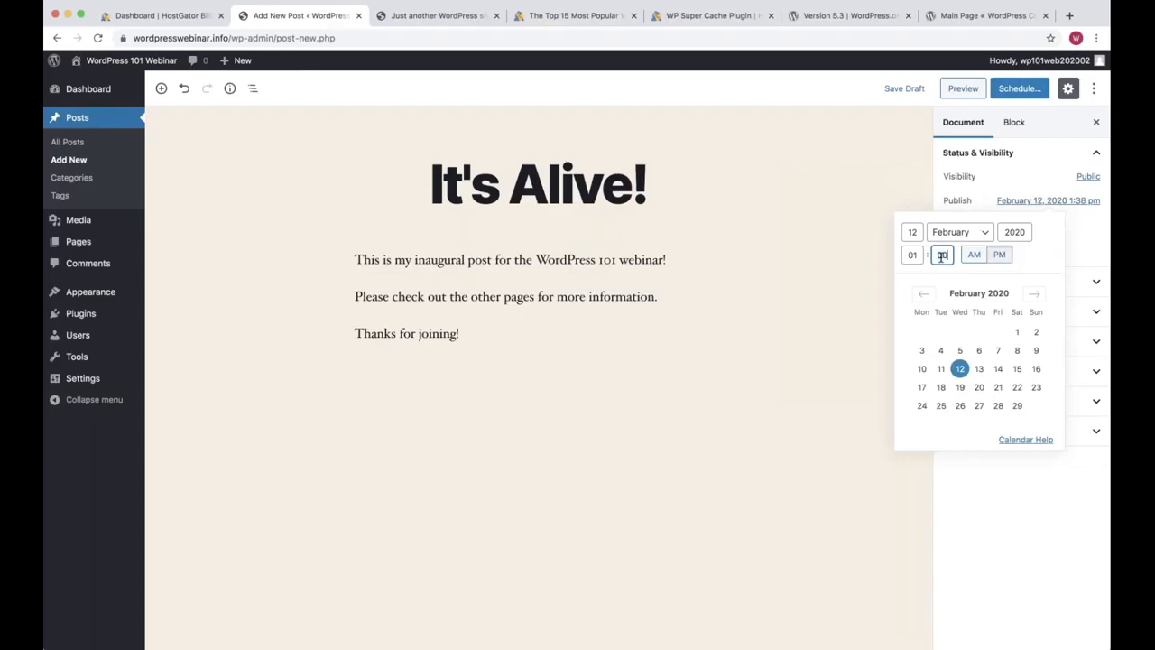
key(Tab)
click(1001, 257)
Step: Schedule the "It's Alive!" post for its set publish time and confirm the pre-publish check
drag(996, 200, 1099, 202)
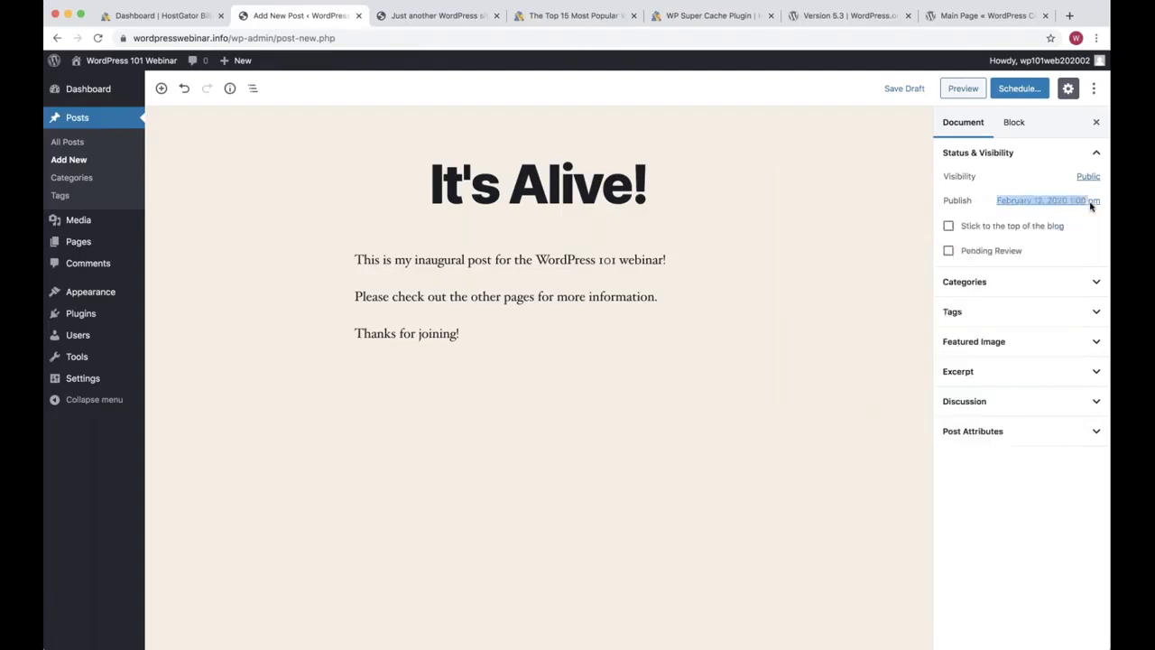
click(1023, 90)
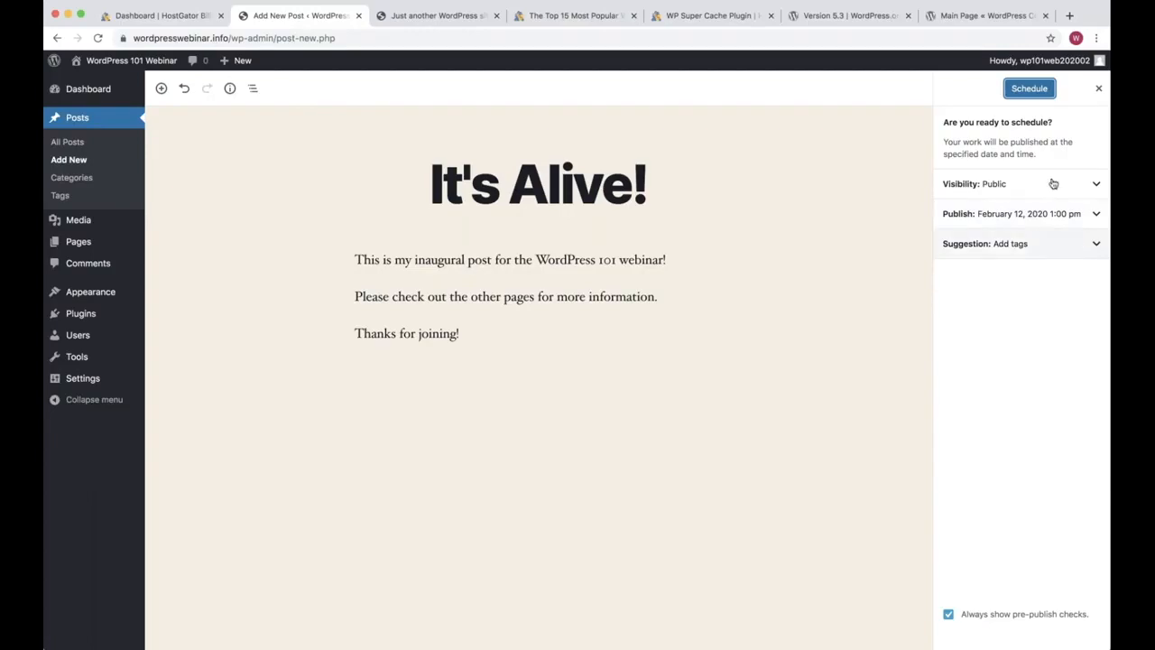
click(1029, 89)
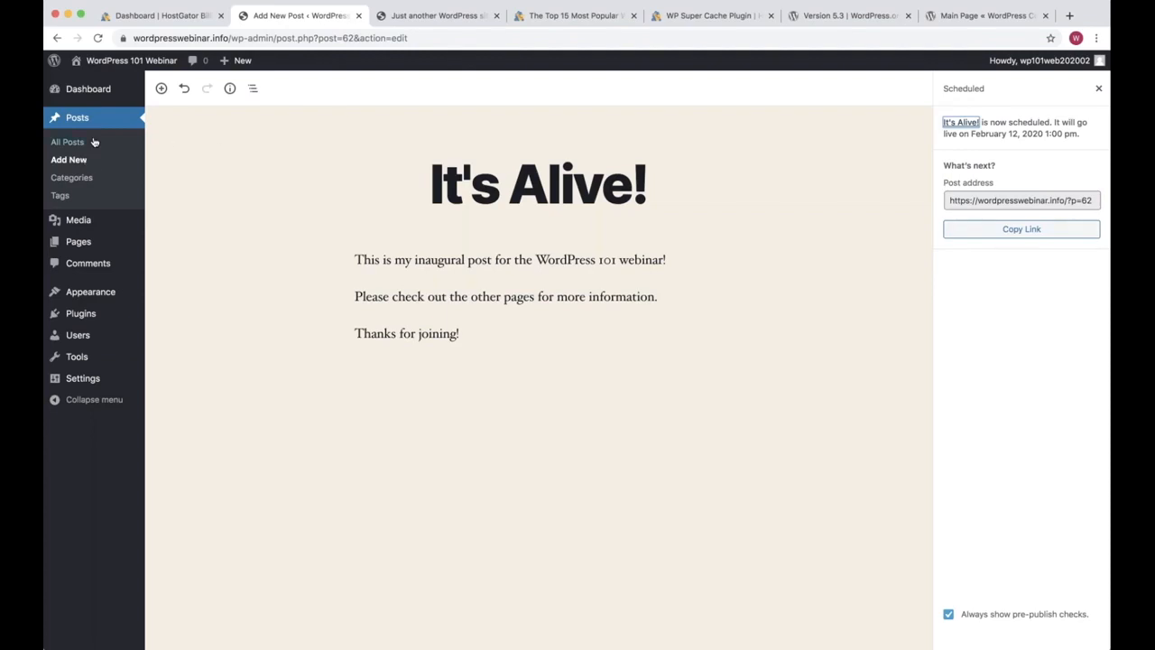
Step: Browse the popular themes available to add to the site and install the Astra theme
click(101, 291)
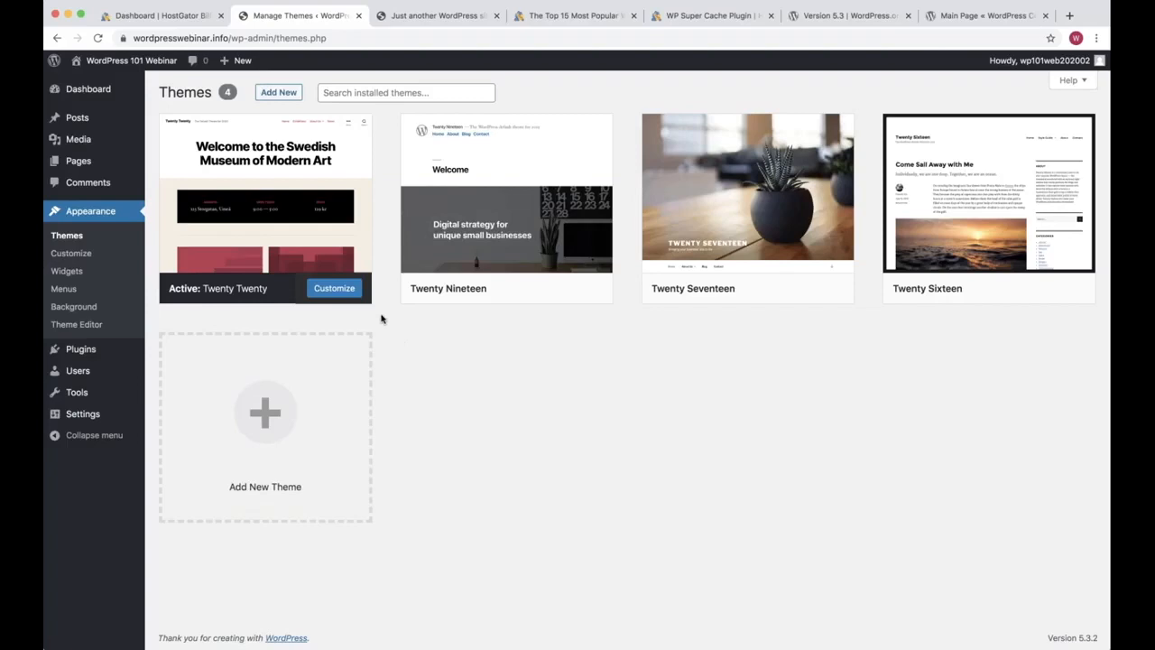
click(279, 93)
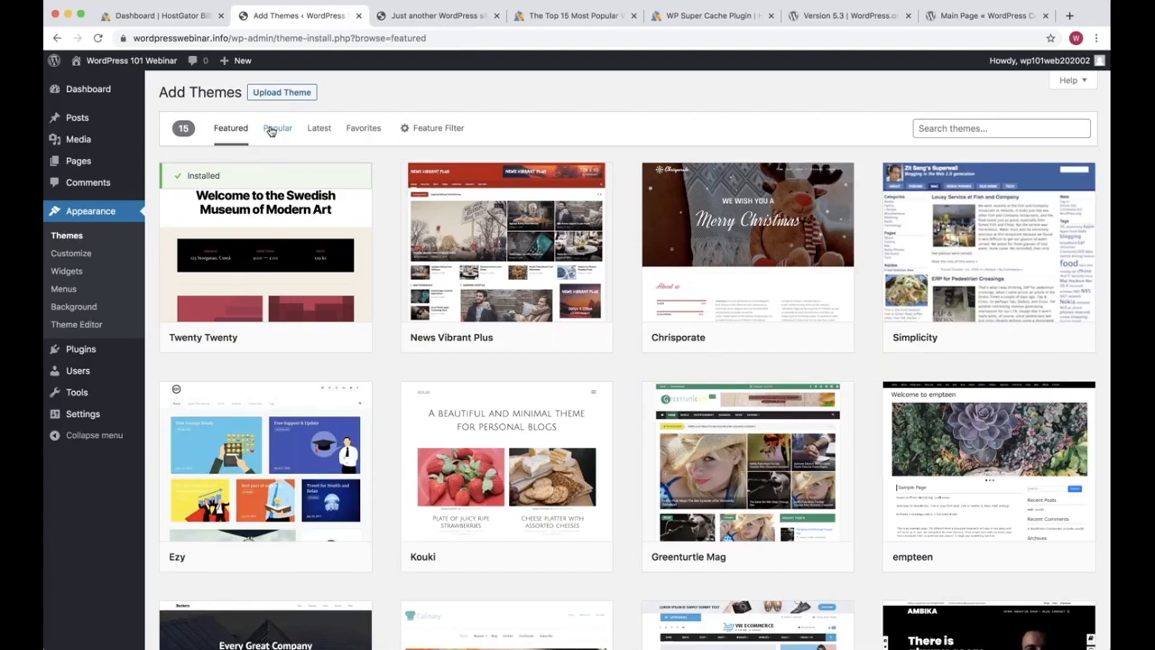
click(270, 131)
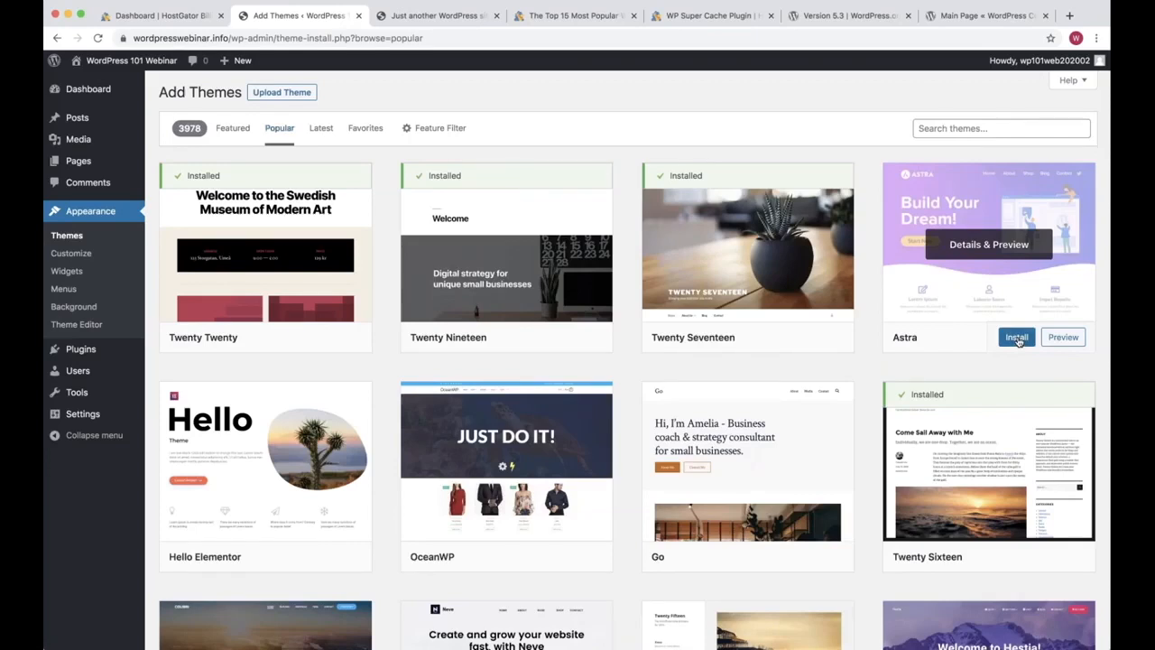
click(1017, 338)
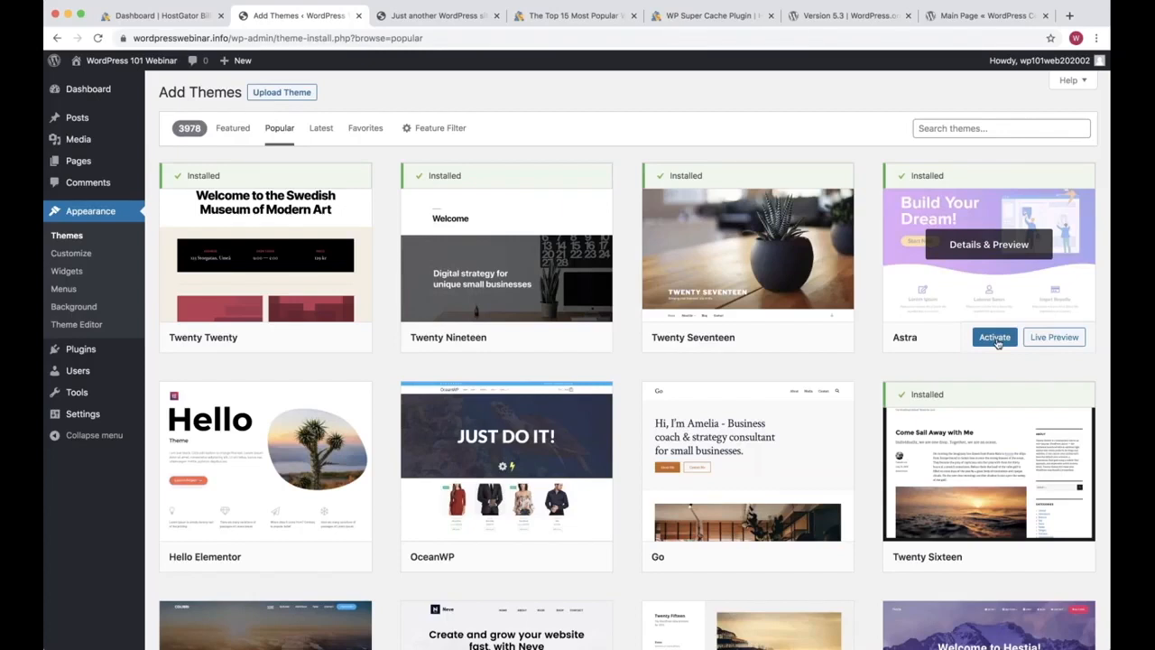
Step: Preview the site live in the Astra theme and check the Recommendations from the Webinar page
click(1054, 338)
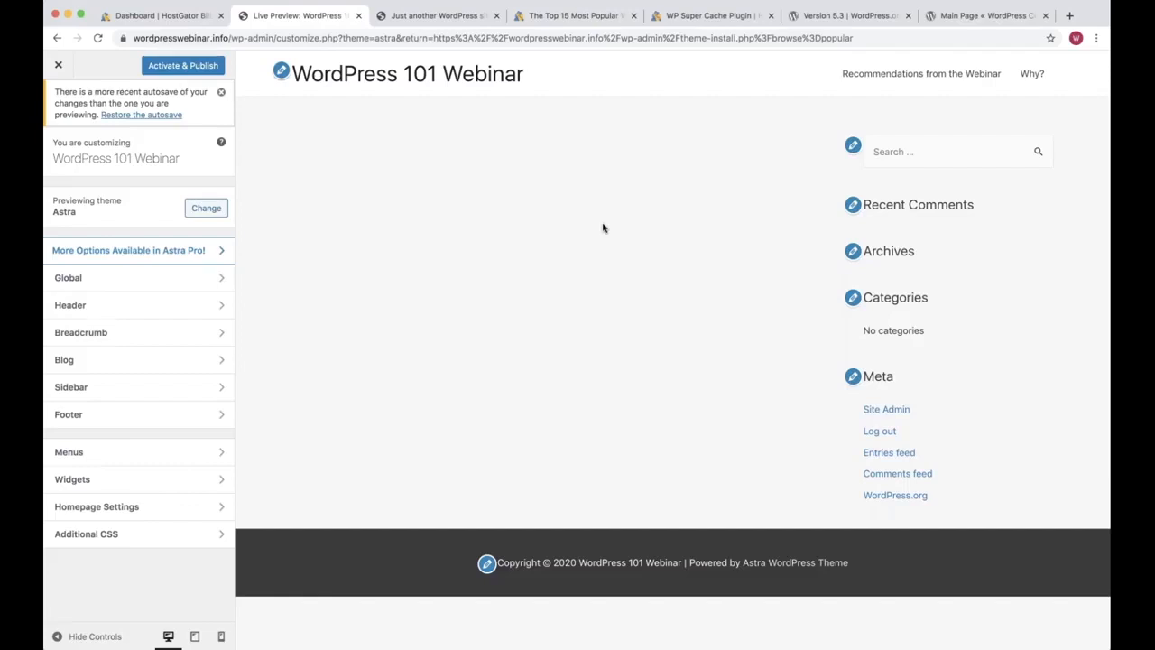
click(893, 76)
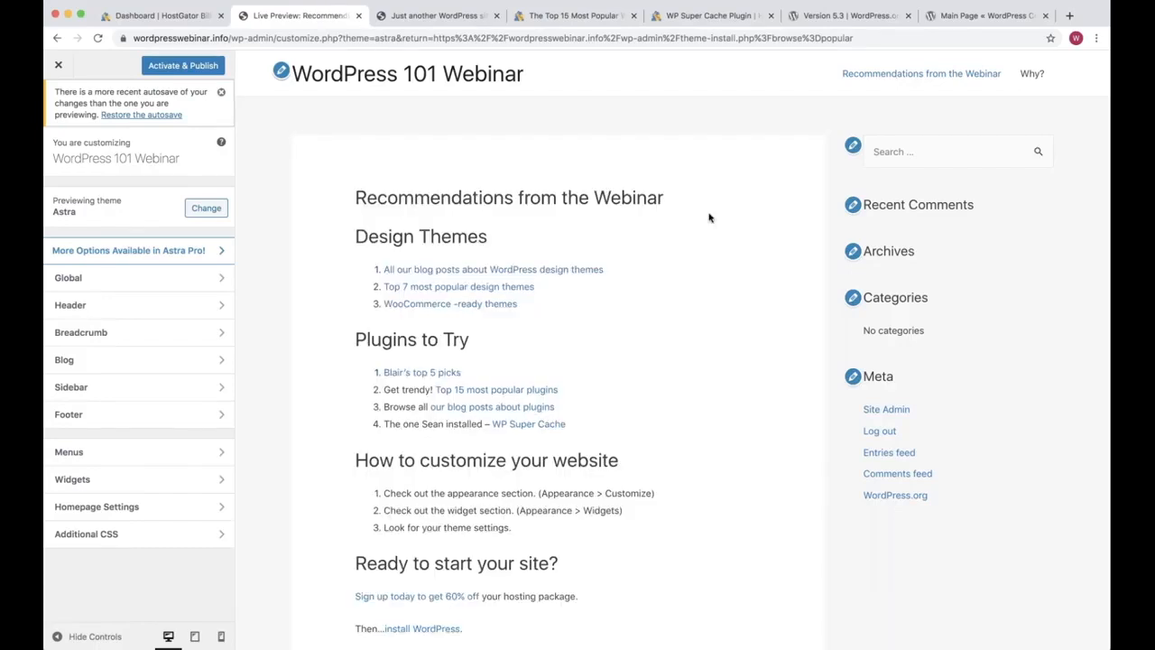
click(1030, 80)
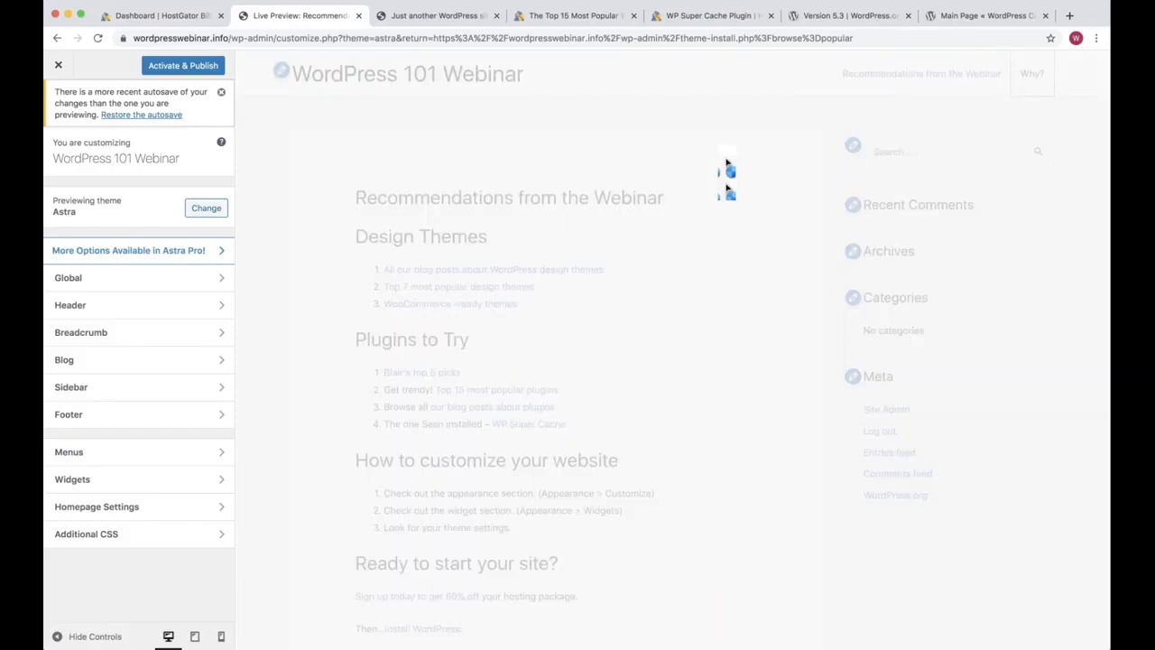
click(456, 77)
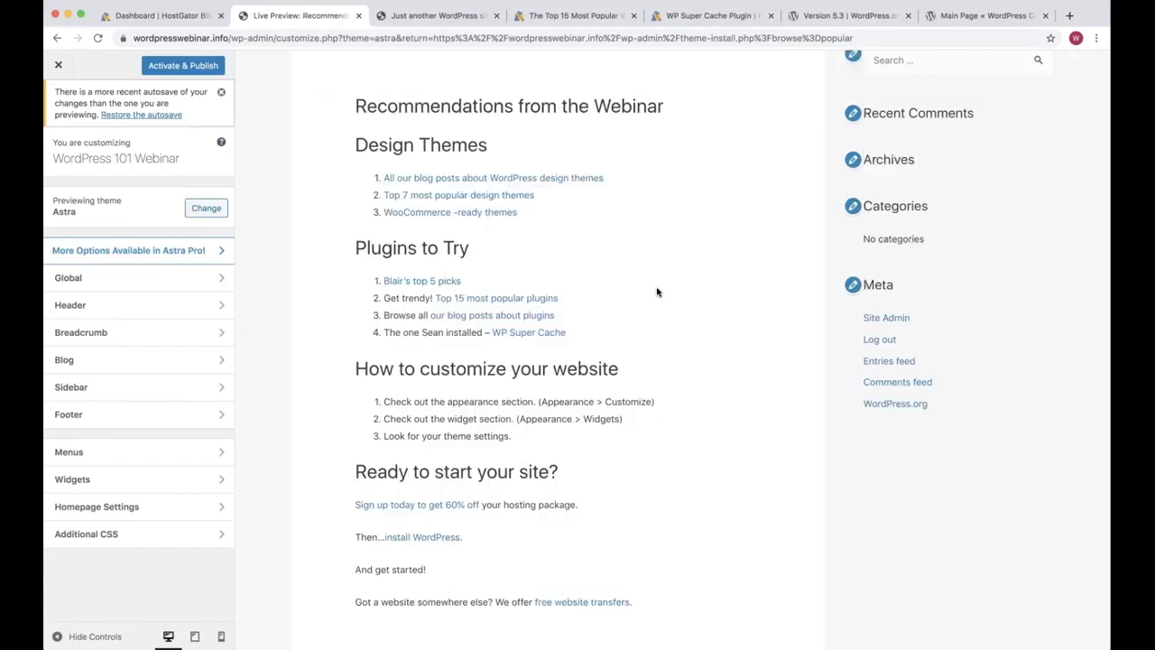
scroll(657, 291, up, 2)
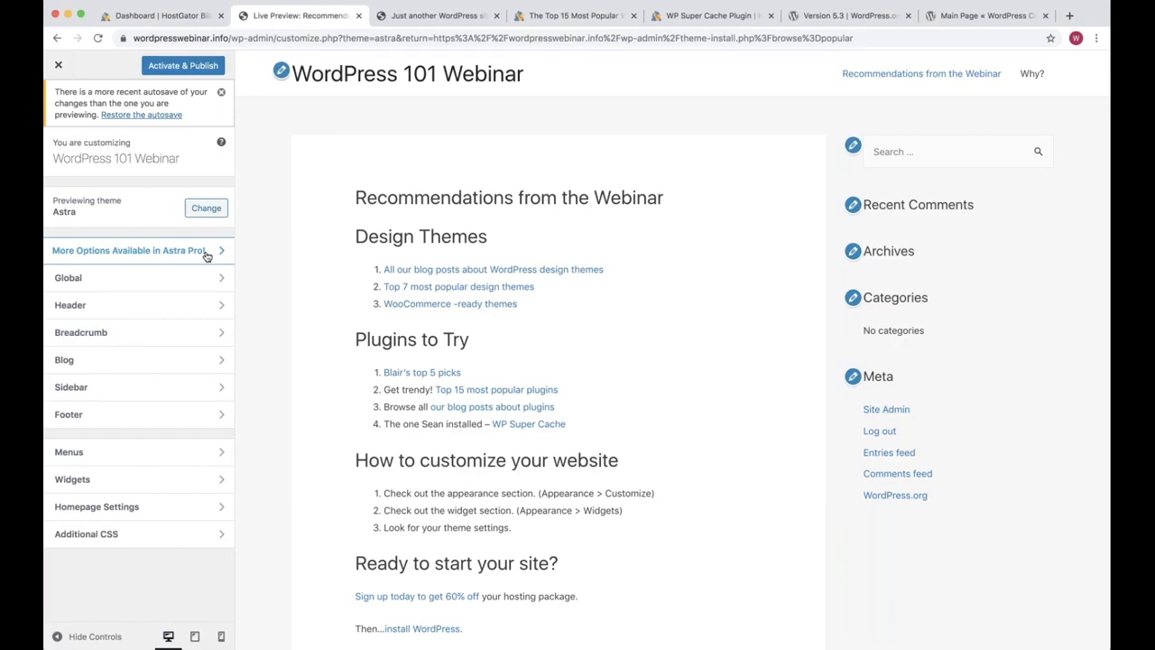
Step: Activate and publish the Astra theme from its live preview, and close the customizer
click(185, 66)
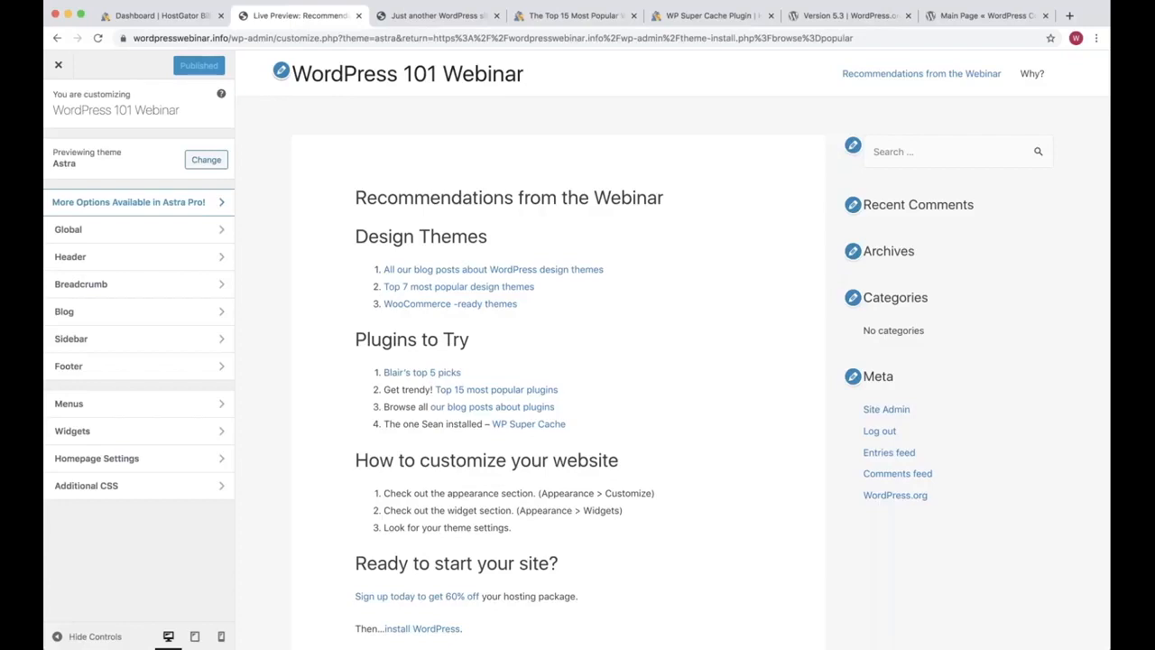
click(58, 69)
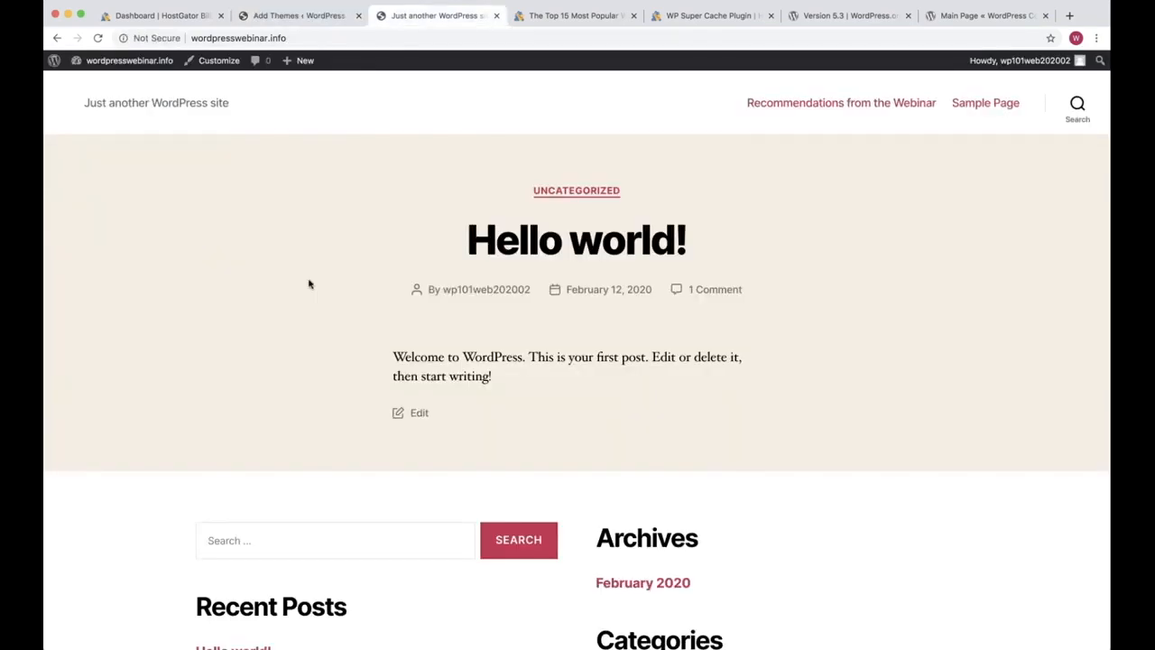
Step: Reload the live site, examine its home and Recommendations from the Webinar pages in the new theme, and return to the theme browser
scroll(309, 284, down, 1)
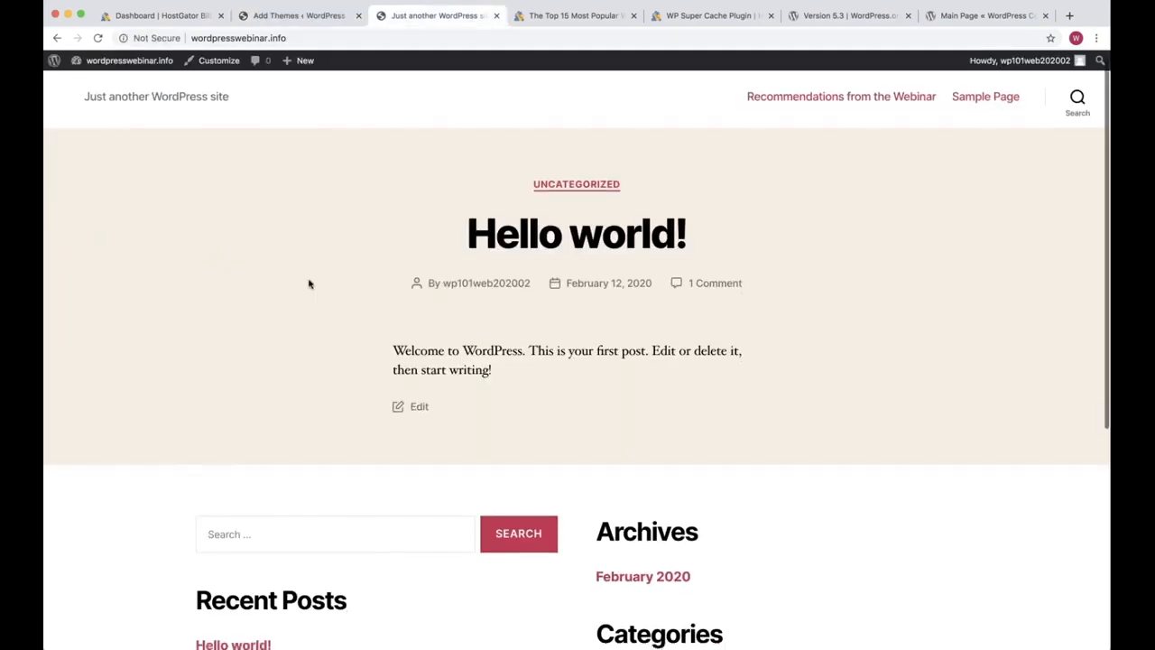
scroll(309, 285, up, 1)
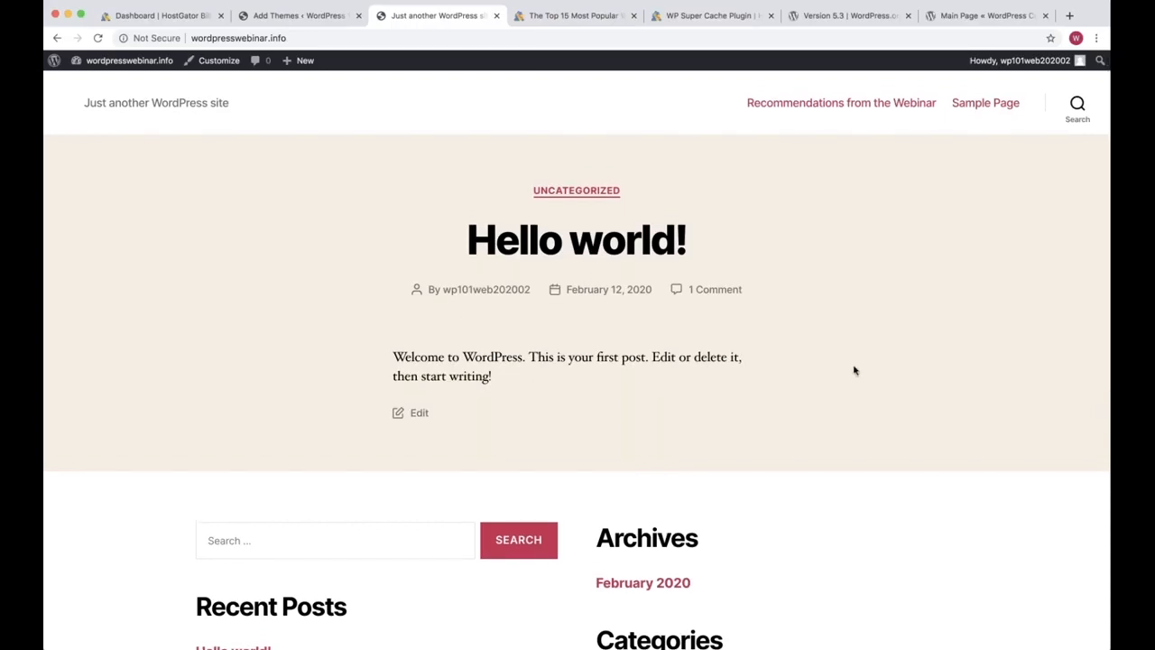
scroll(854, 370, down, 1)
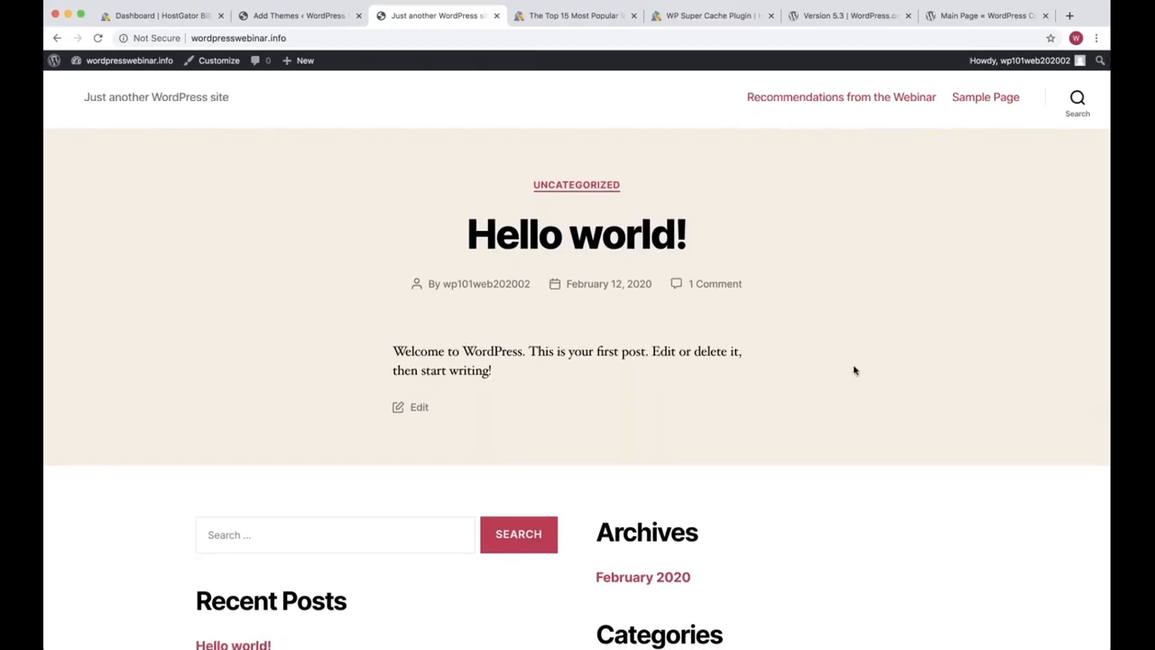
scroll(855, 370, up, 1)
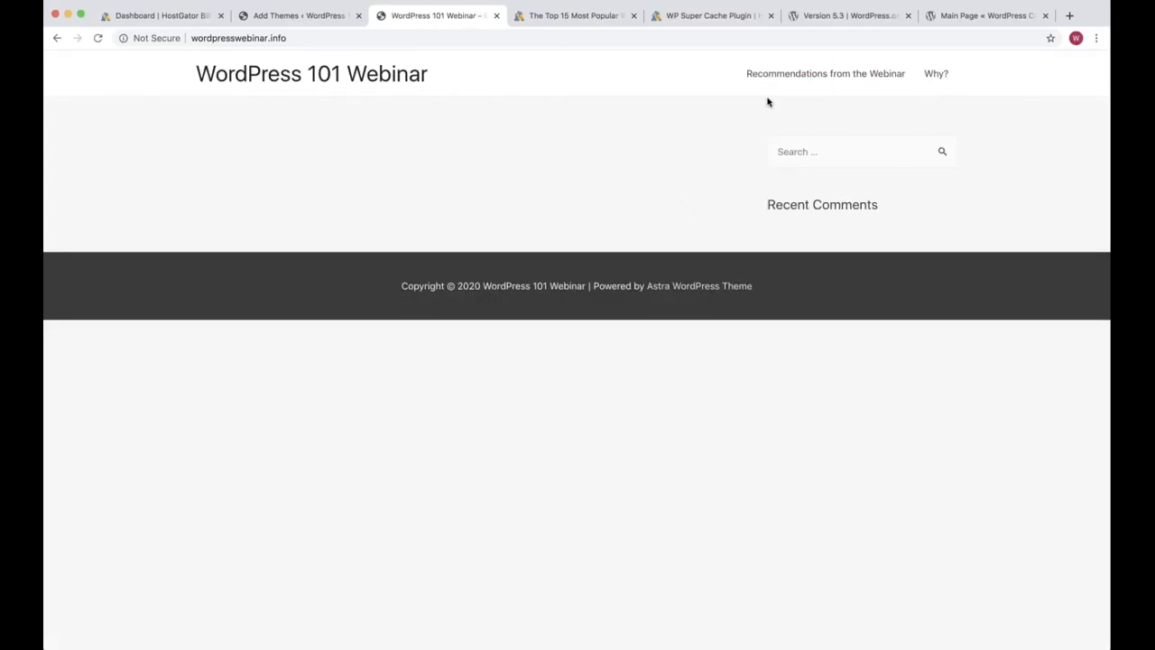
click(815, 79)
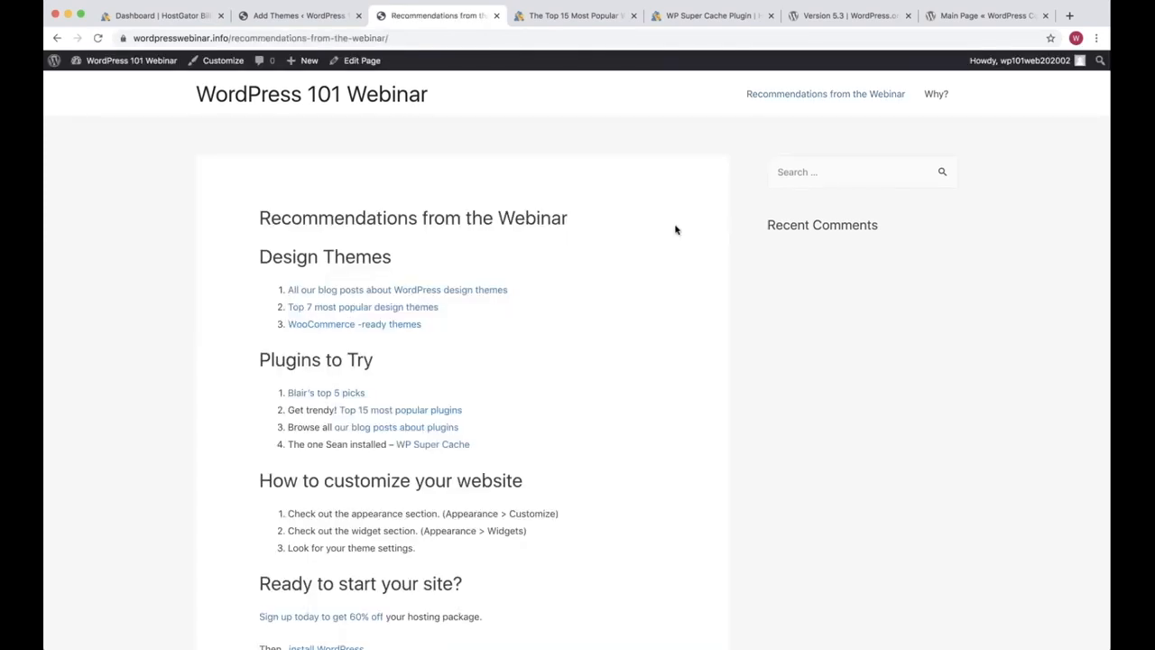
scroll(675, 229, down, 1)
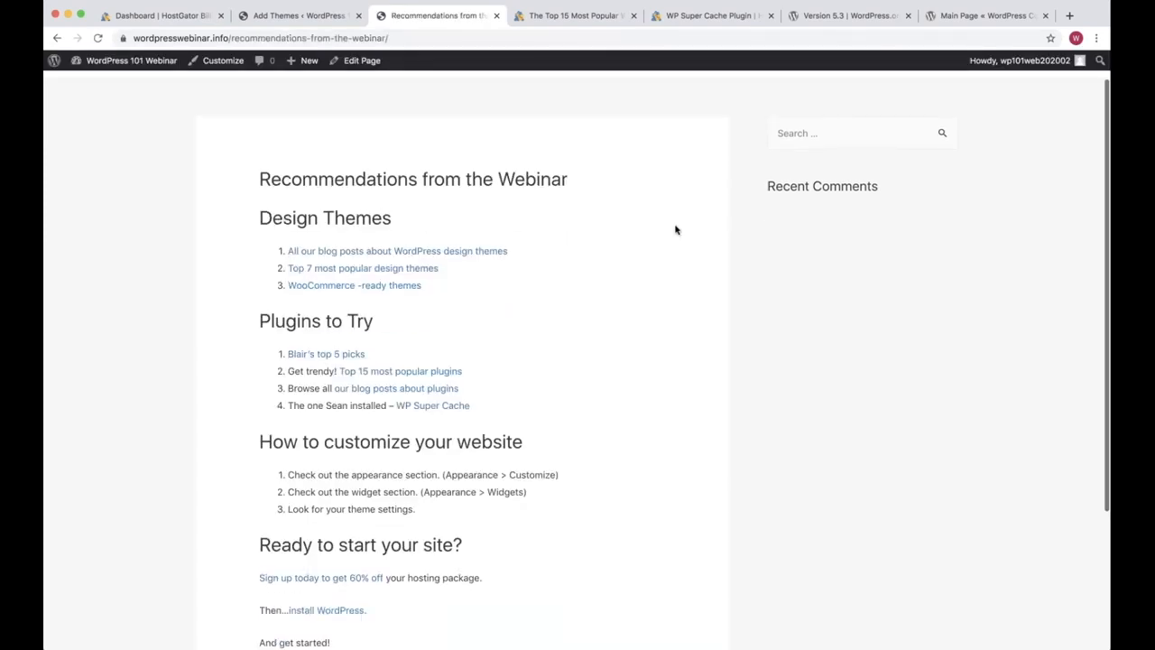
scroll(675, 229, up, 1)
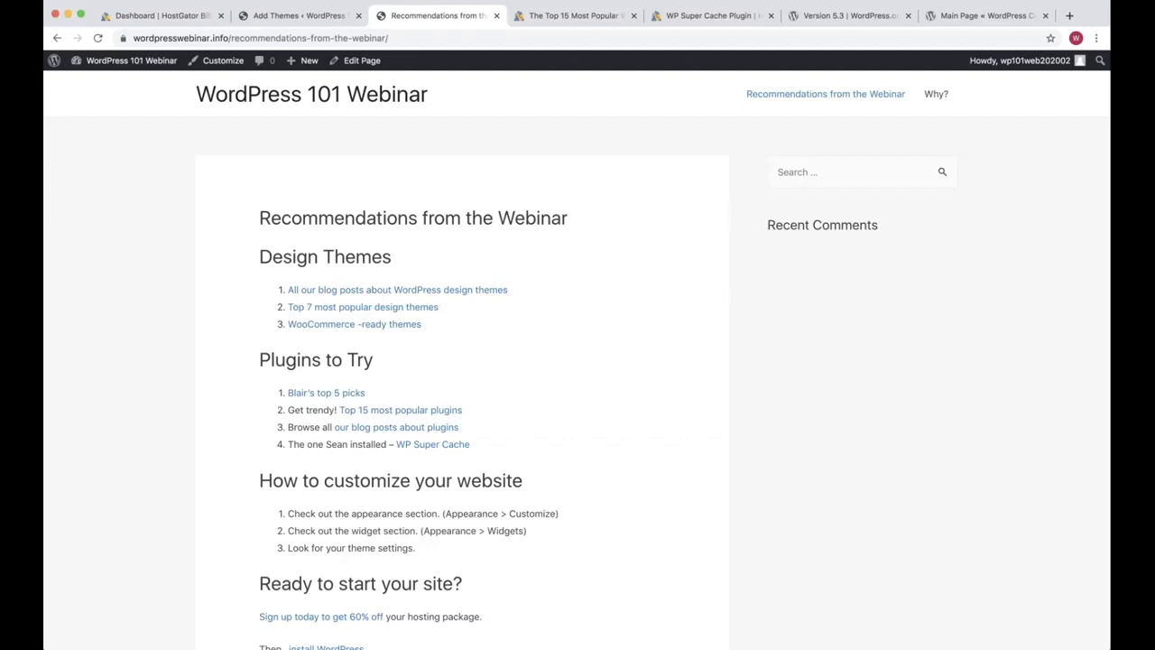
key(ctrl+shift+Tab)
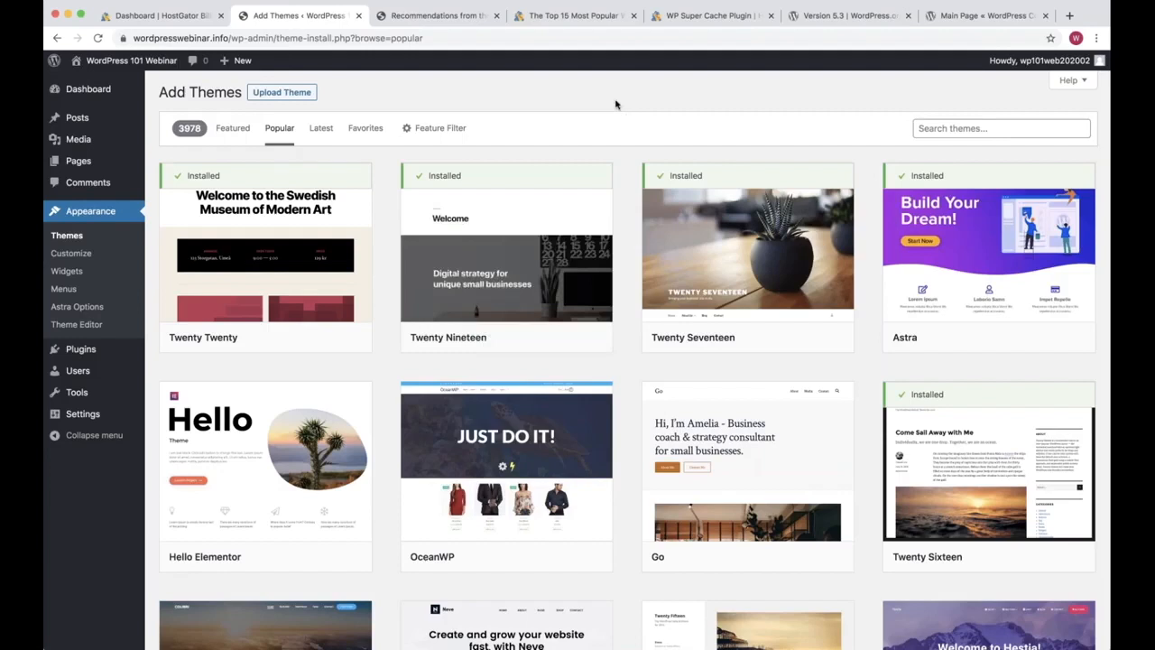
mouse_move(989, 258)
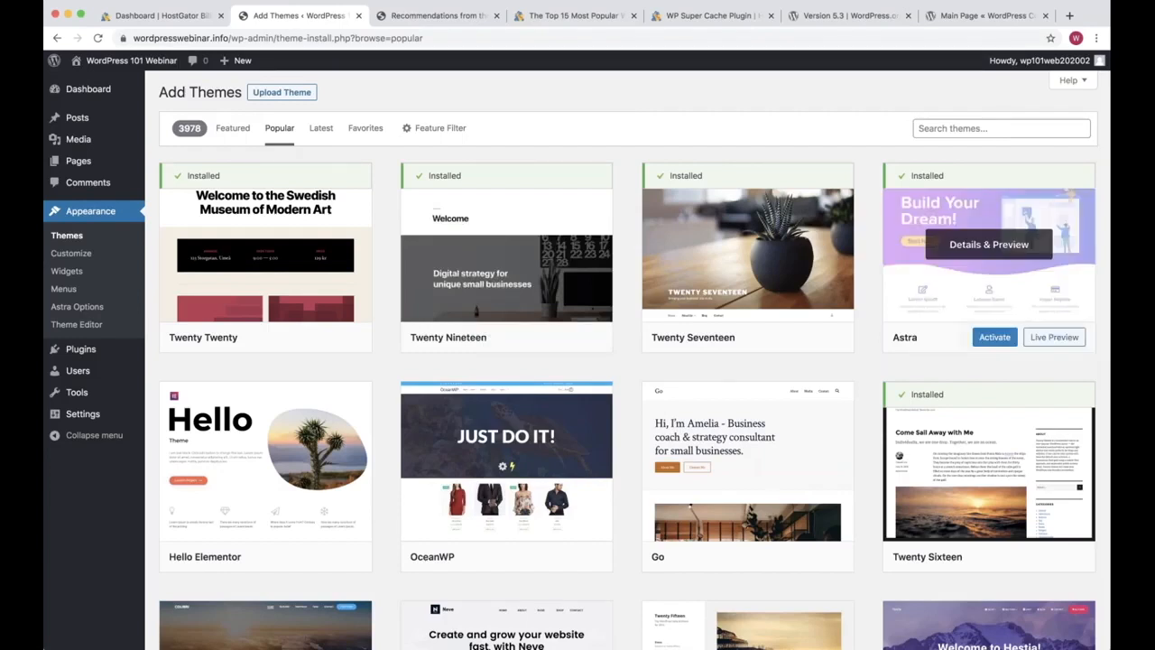
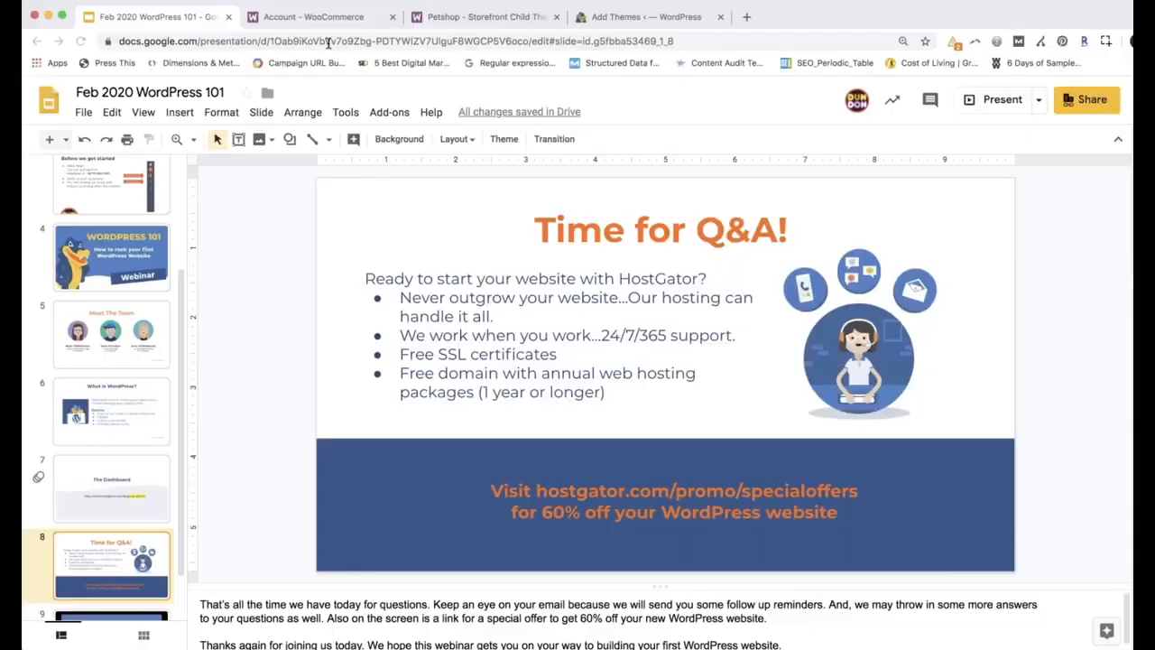
Step: Switch to the WooCommerce account downloads, view the Petshop theme documentation, and open the WooCommerce home page in a new tab
click(324, 18)
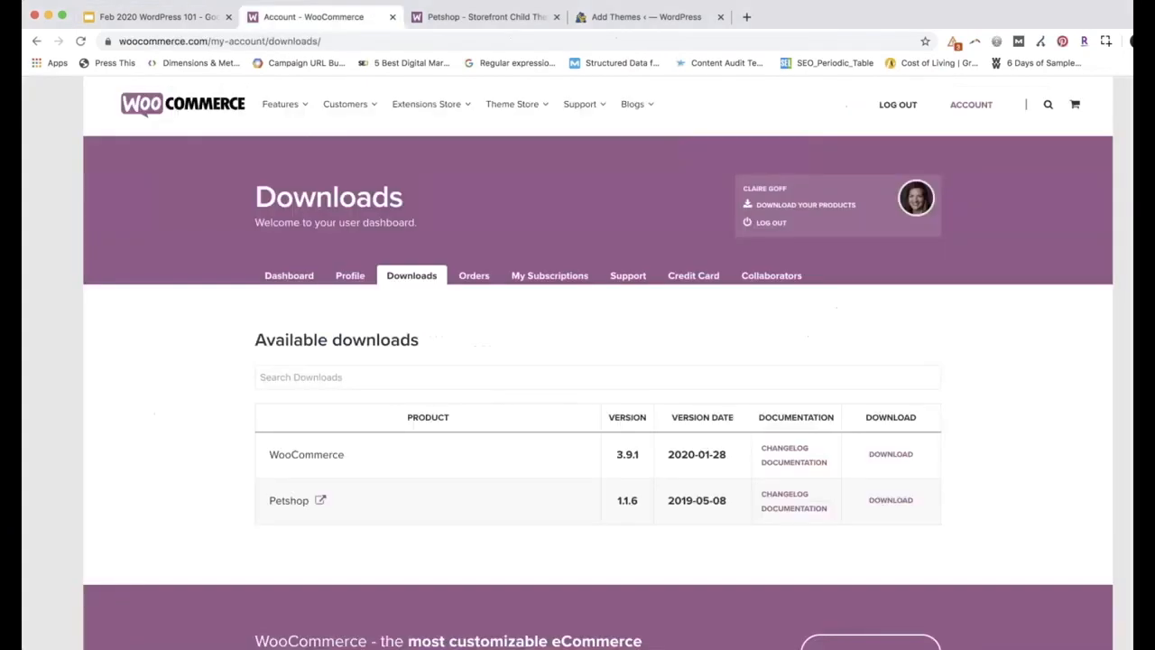
key(ctrl+Tab)
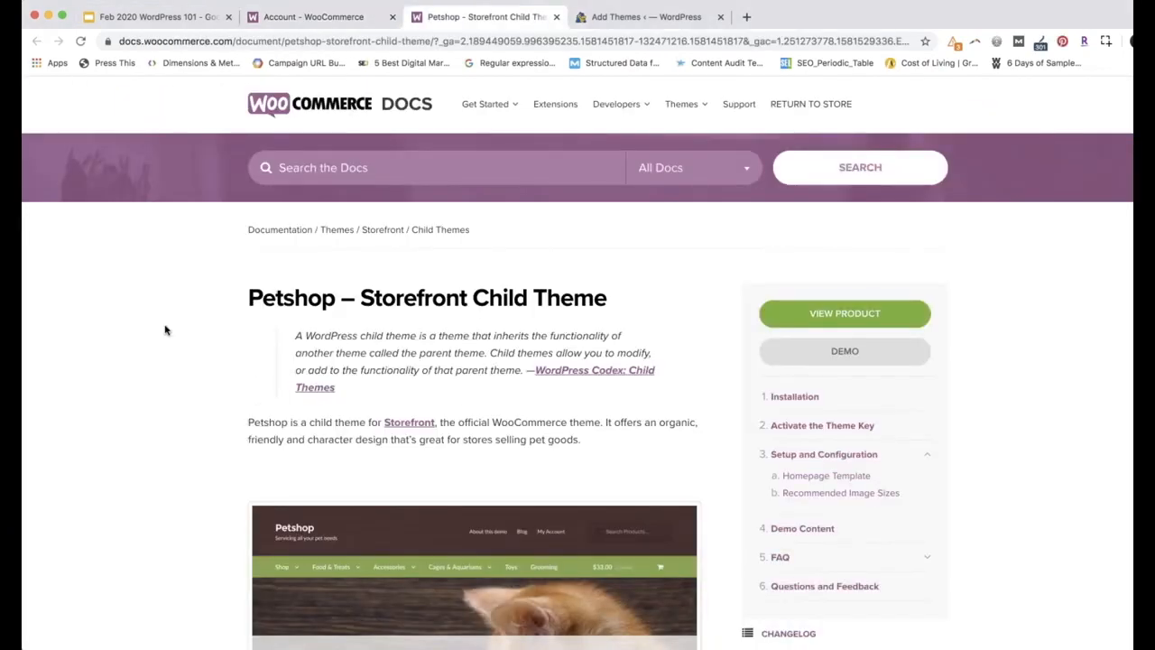
click(305, 18)
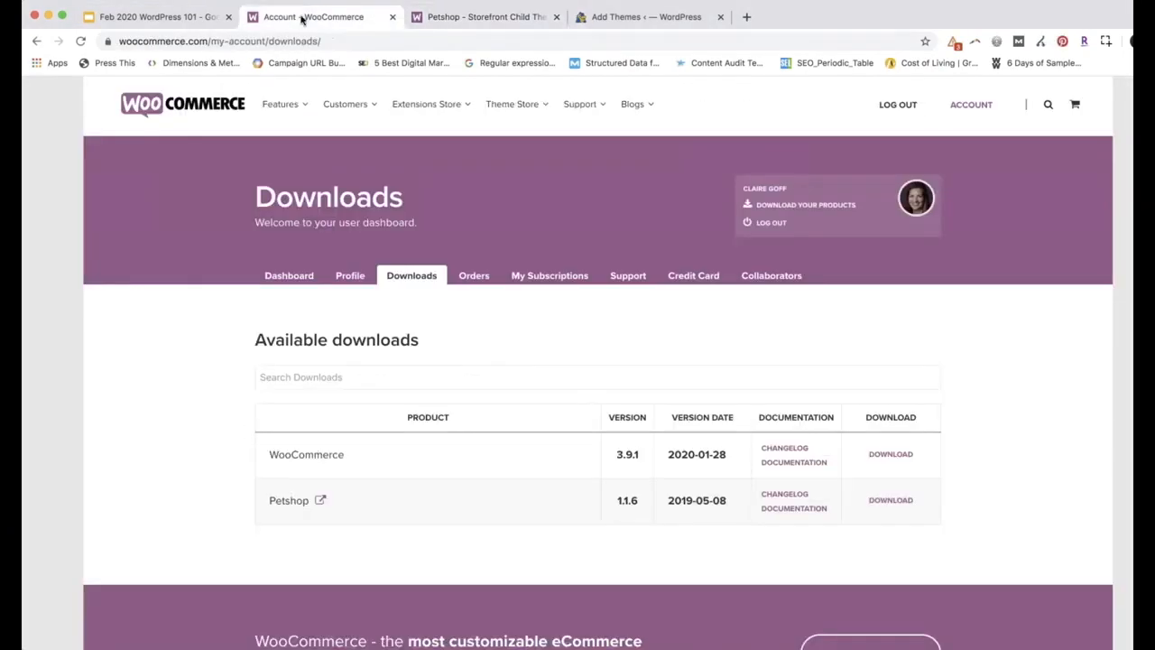
super+click(210, 112)
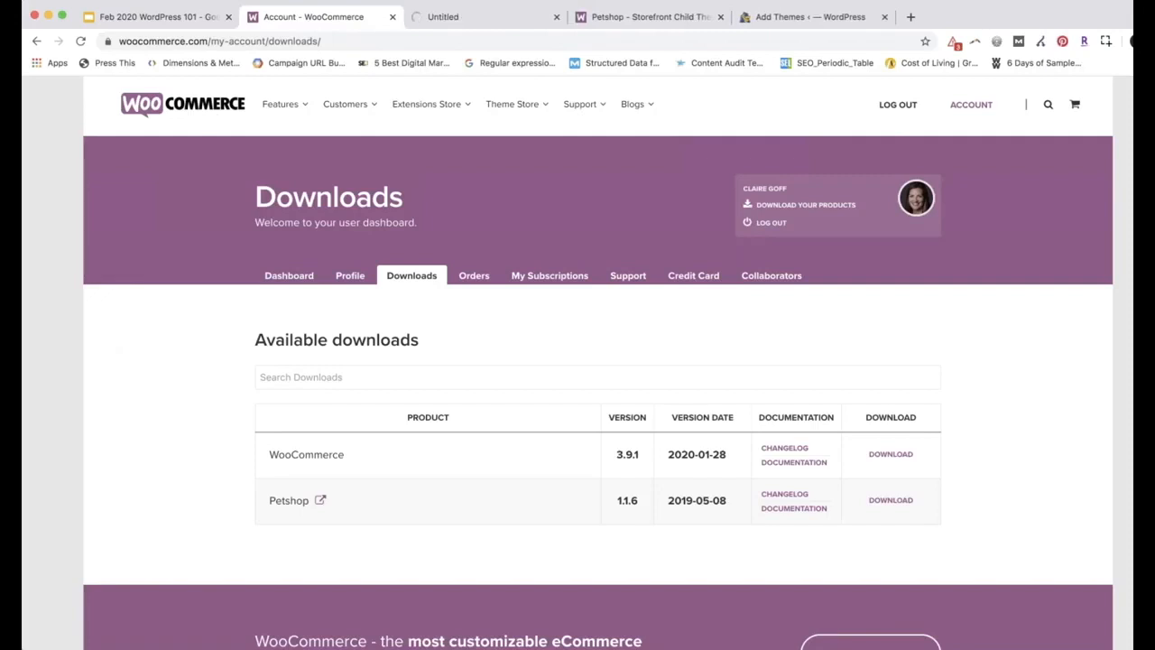
Step: Look through the open WooCommerce account downloads, dashboard and Petshop documentation pages, ending on the dashboard
click(456, 20)
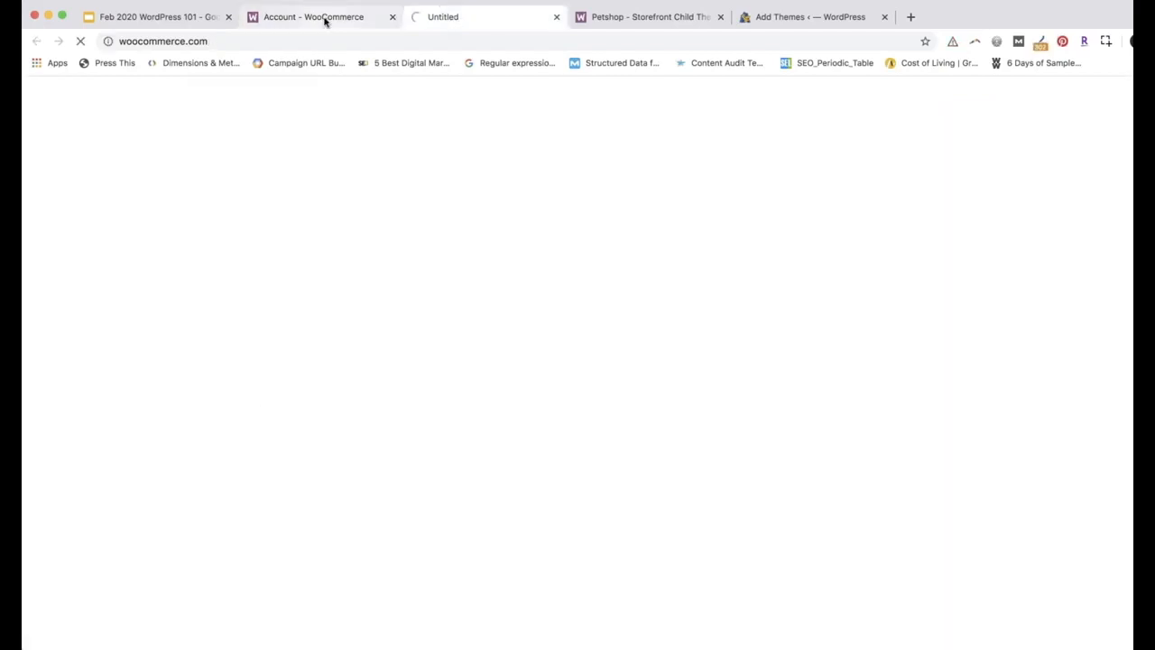
click(325, 20)
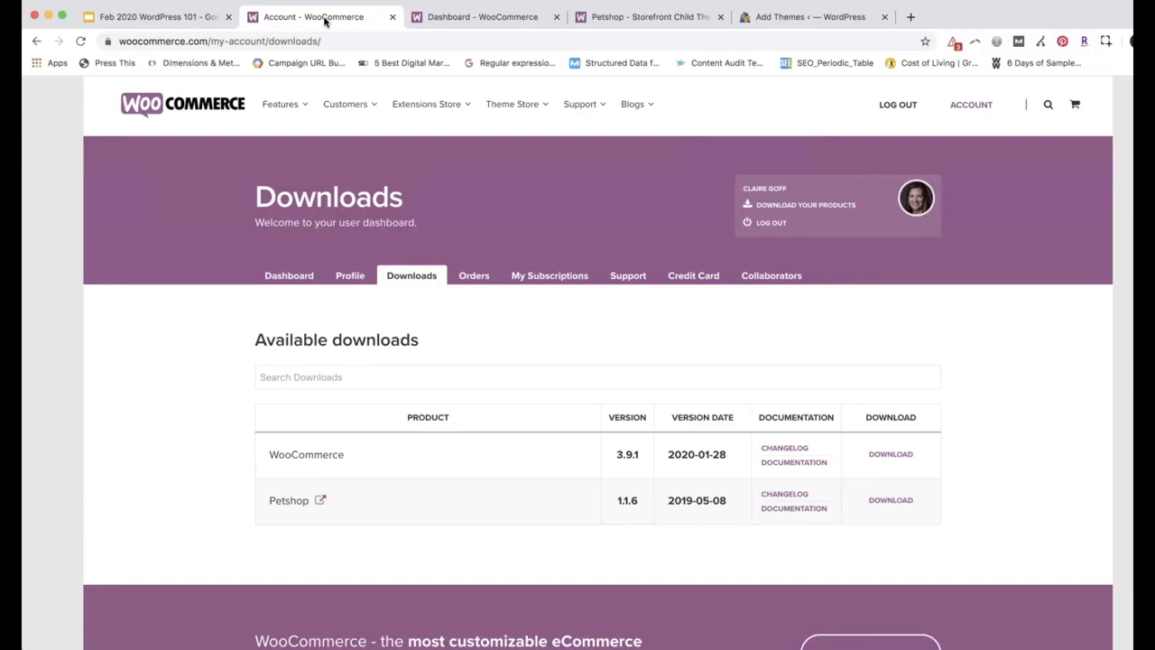
click(474, 18)
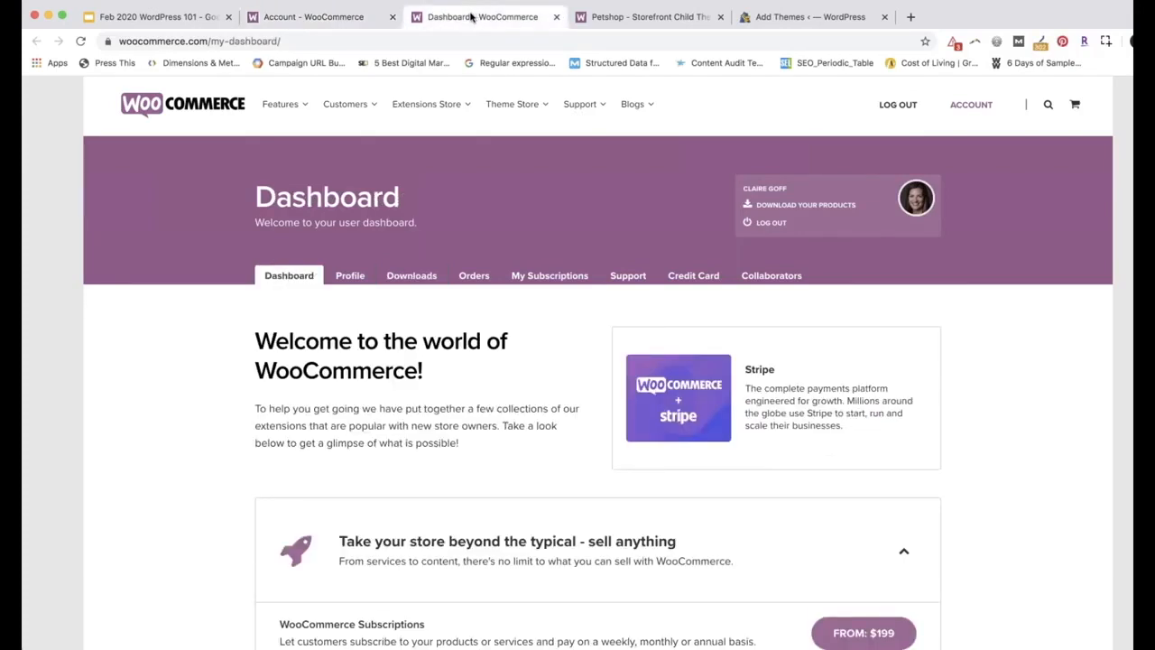
click(314, 24)
click(605, 22)
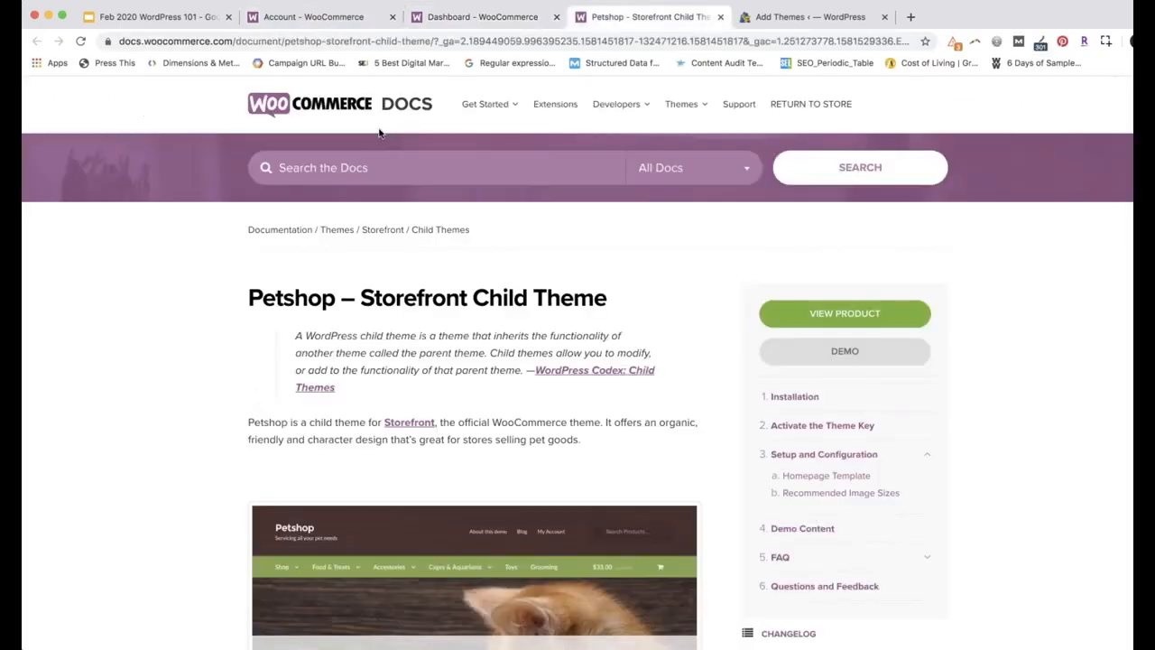
click(429, 26)
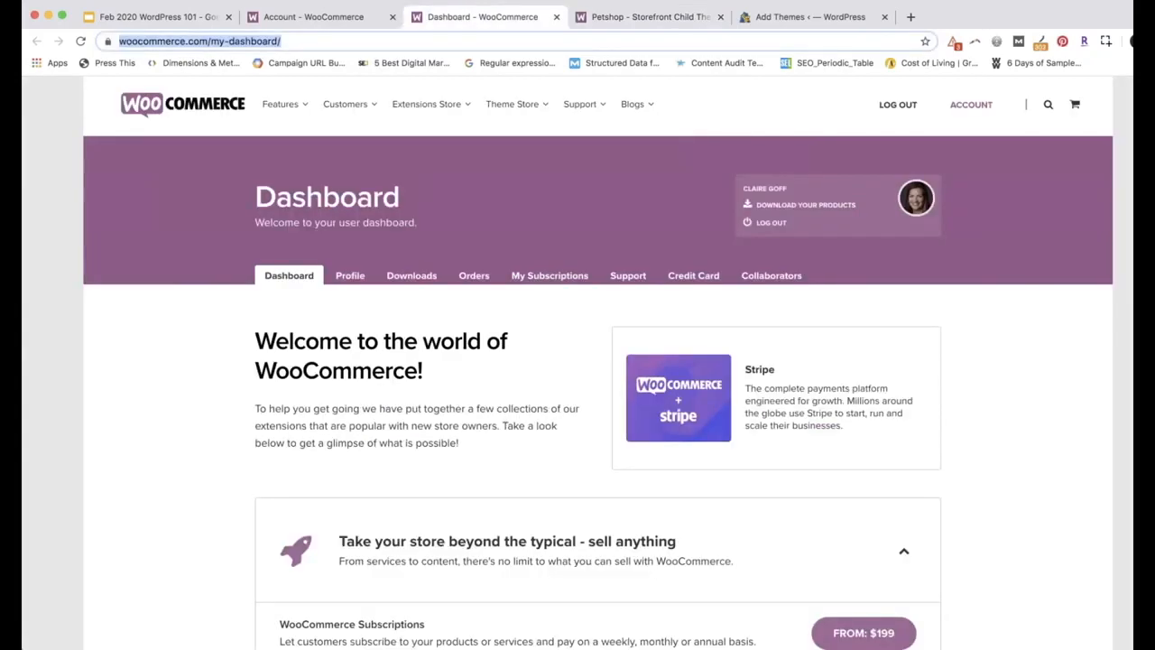
Step: Load the woocommerce.com home address and examine the Theme Store's Industries and Storefront Themes categories
click(311, 41)
key(BackSpace)
key(BackSpace)
key(BackSpace)
key(BackSpace)
key(BackSpace)
key(BackSpace)
key(BackSpace)
key(BackSpace)
key(BackSpace)
key(BackSpace)
key(BackSpace)
key(BackSpace)
key(BackSpace)
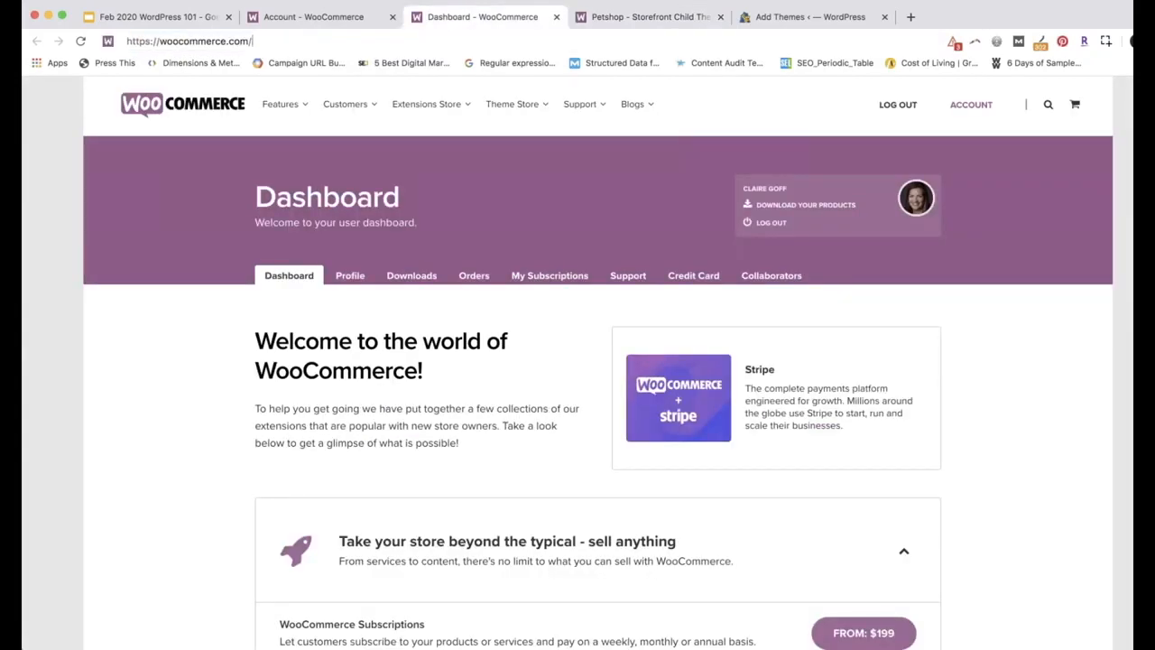
key(Return)
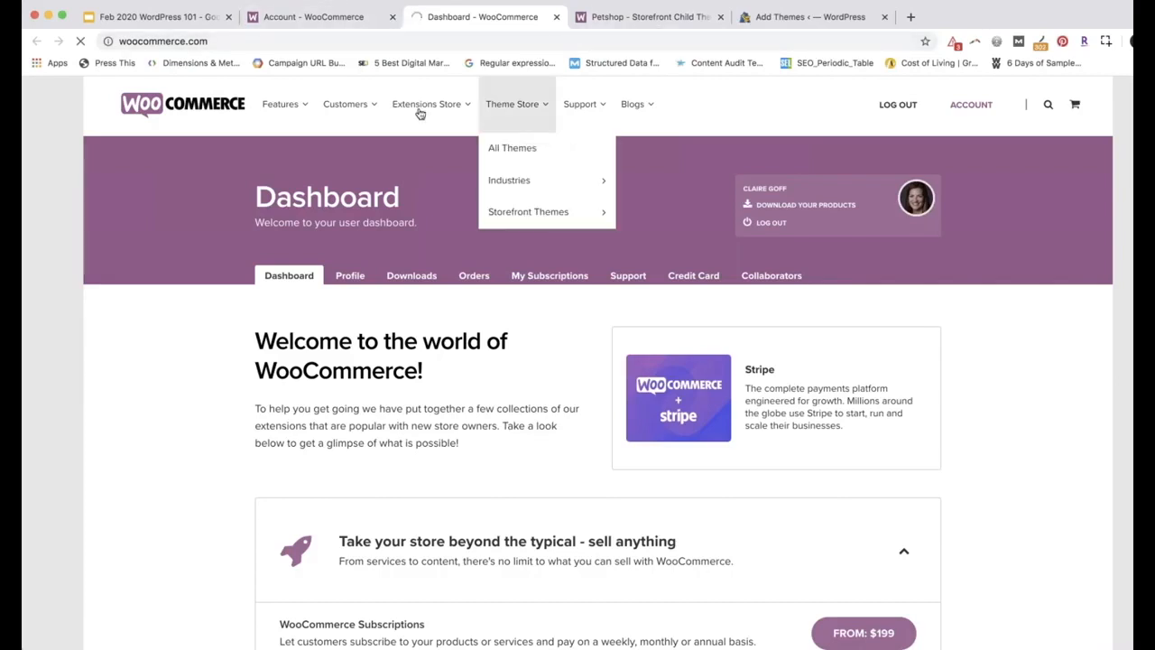
mouse_move(530, 182)
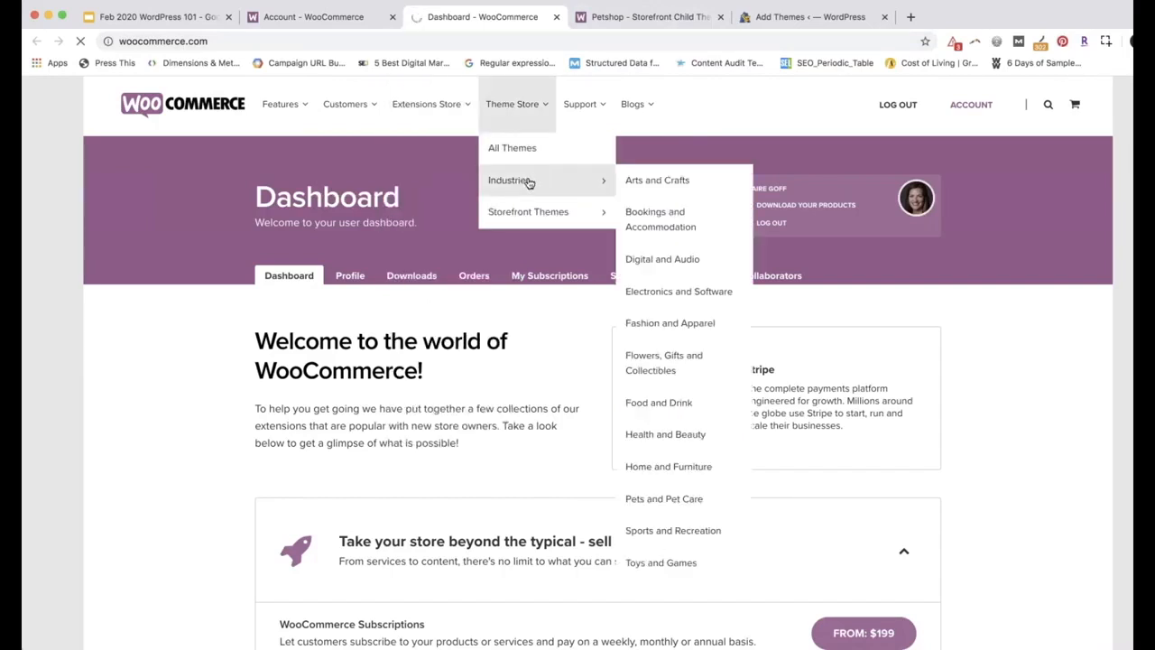
mouse_move(562, 213)
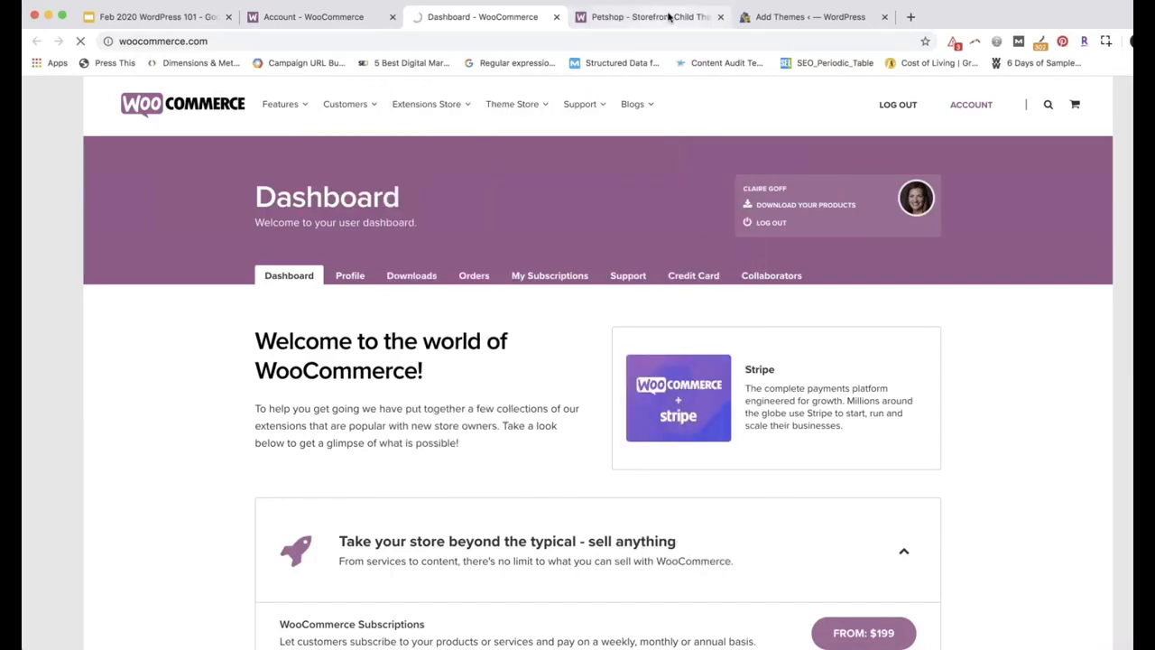
Step: Examine the Petshop child theme documentation's introduction, preview image and table of contents
click(669, 16)
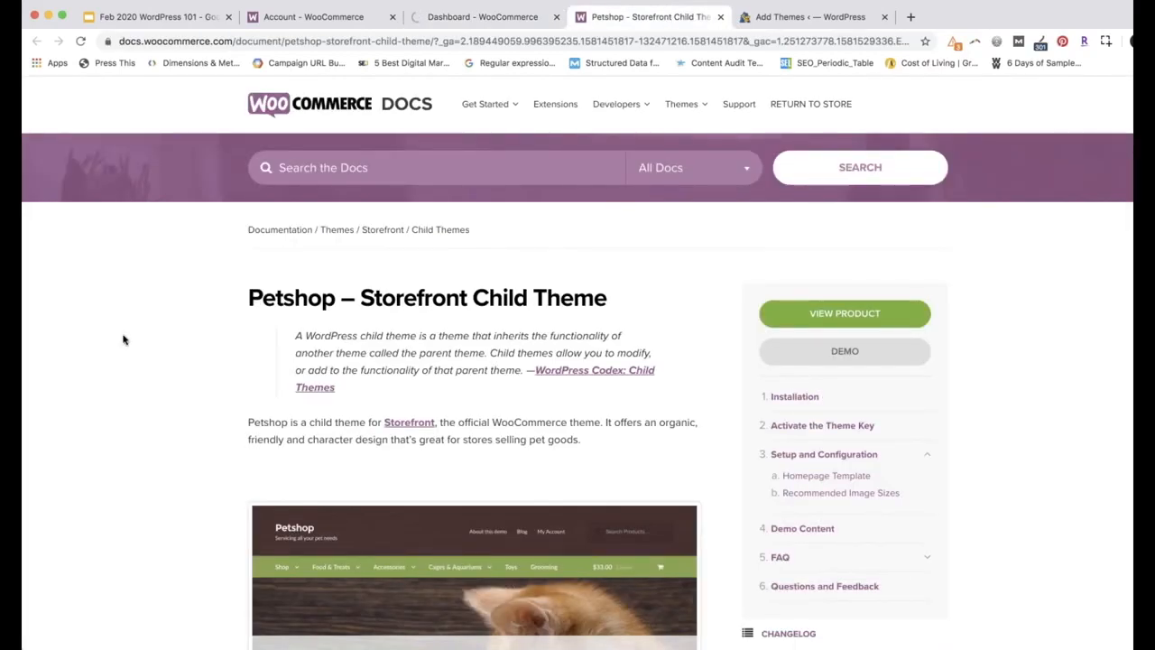
scroll(124, 339, down, 3)
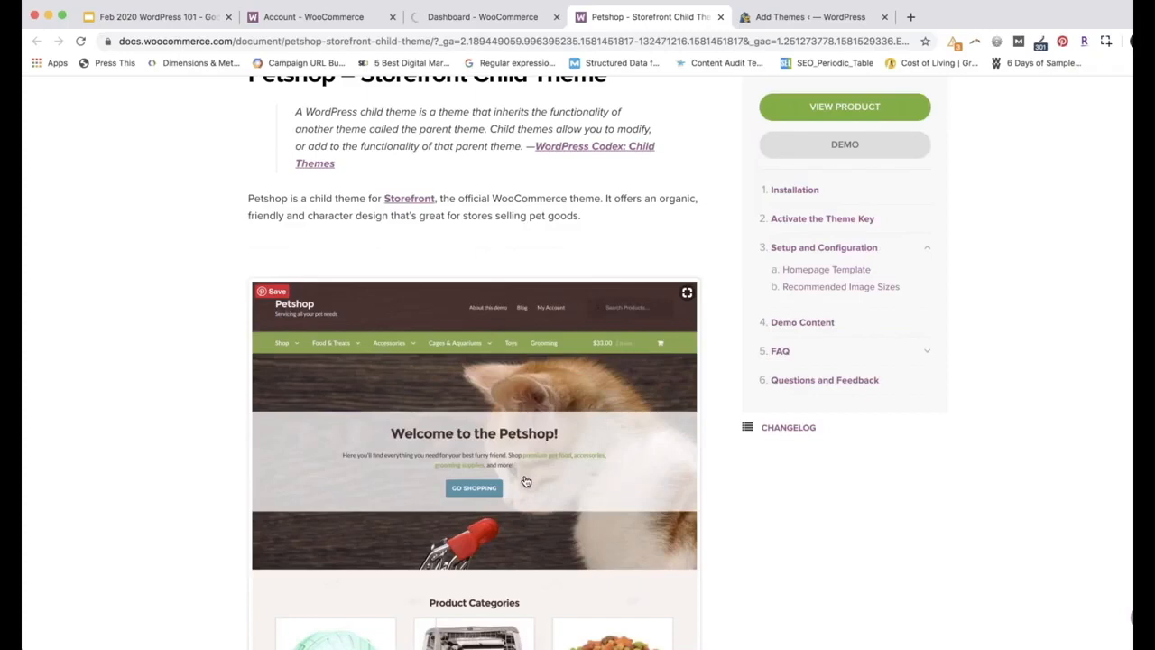
scroll(524, 480, down, 2)
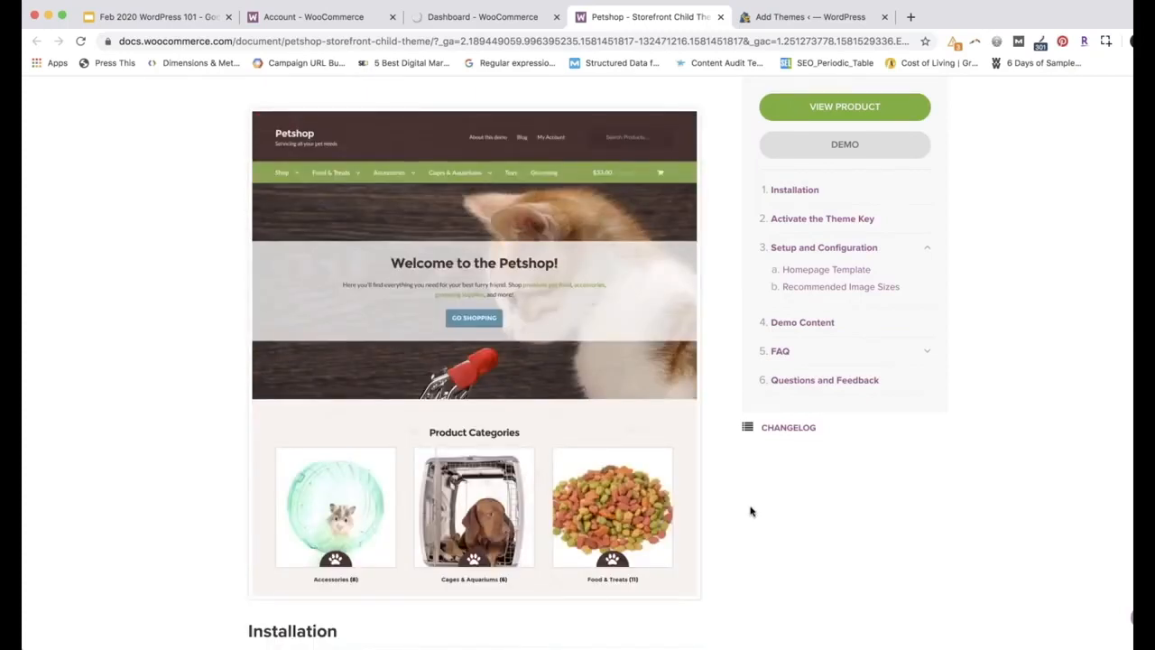
scroll(750, 511, down, 1)
scroll(750, 511, up, 1)
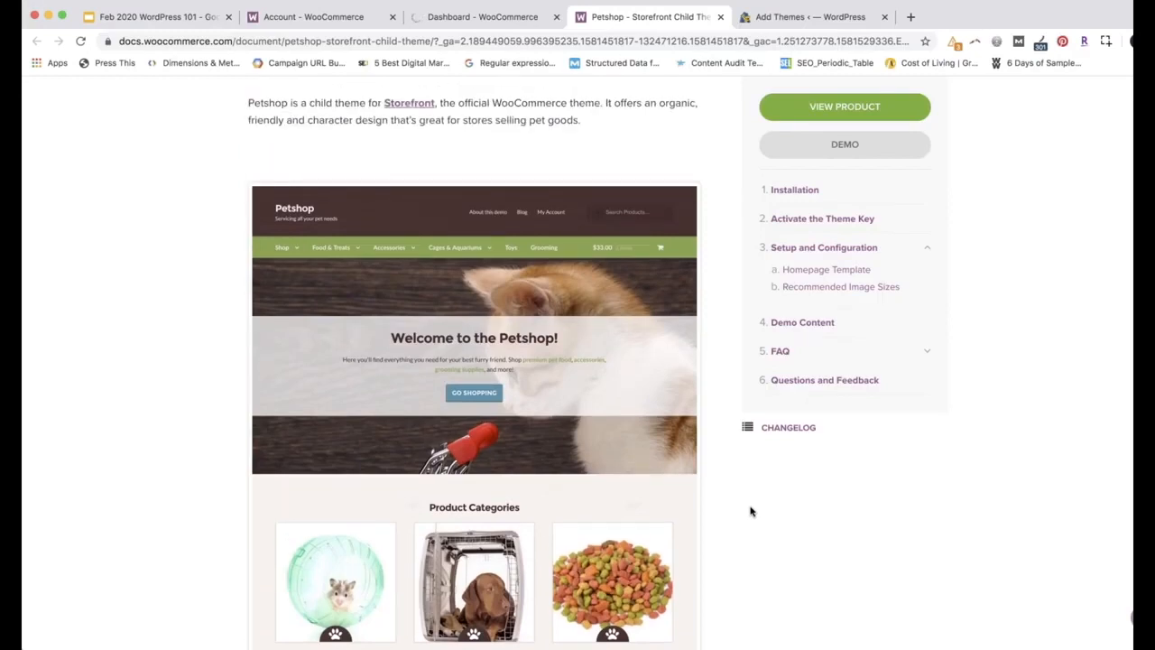
scroll(749, 511, up, 1)
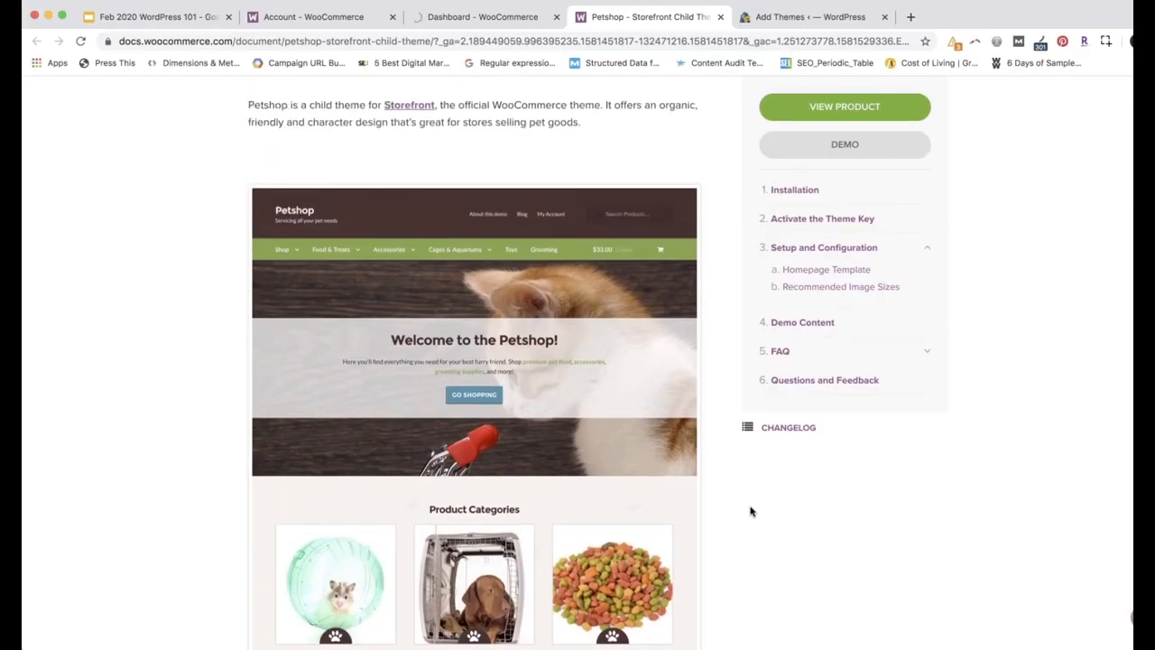
scroll(750, 512, up, 1)
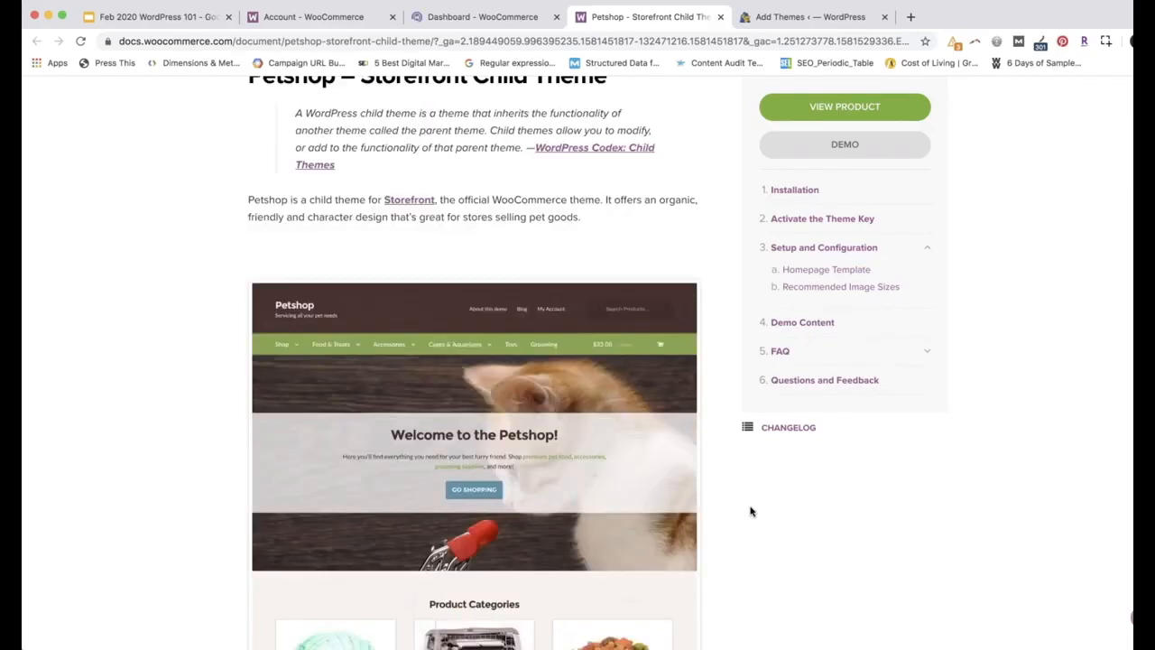
scroll(750, 512, up, 1)
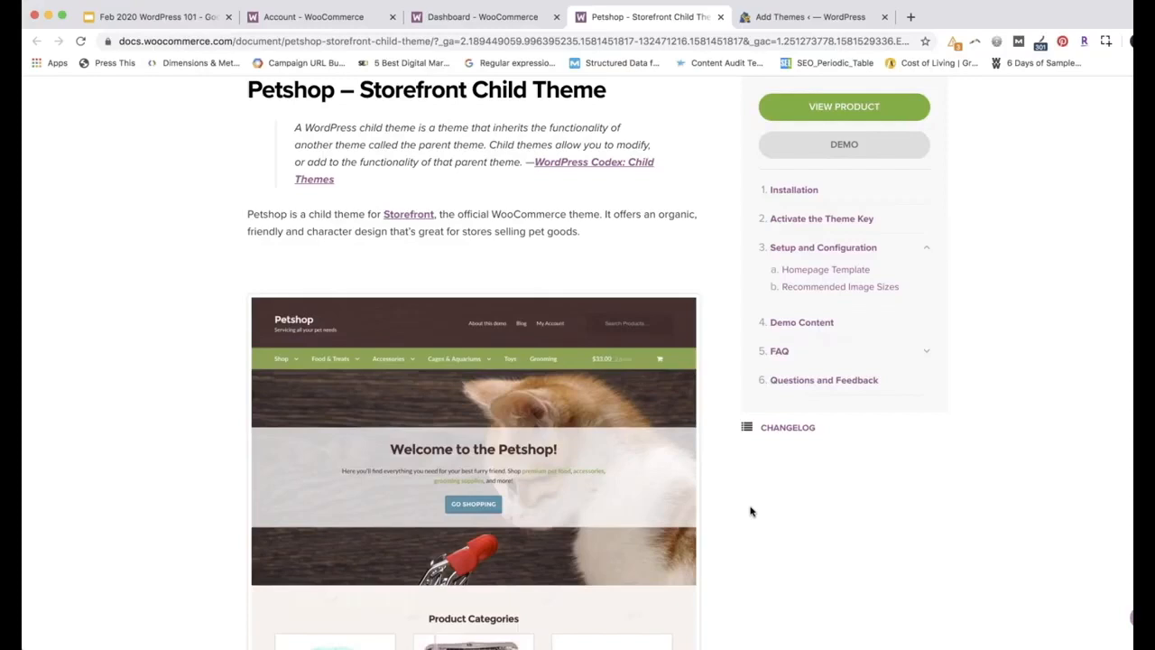
scroll(750, 511, up, 2)
scroll(748, 433, down, 1)
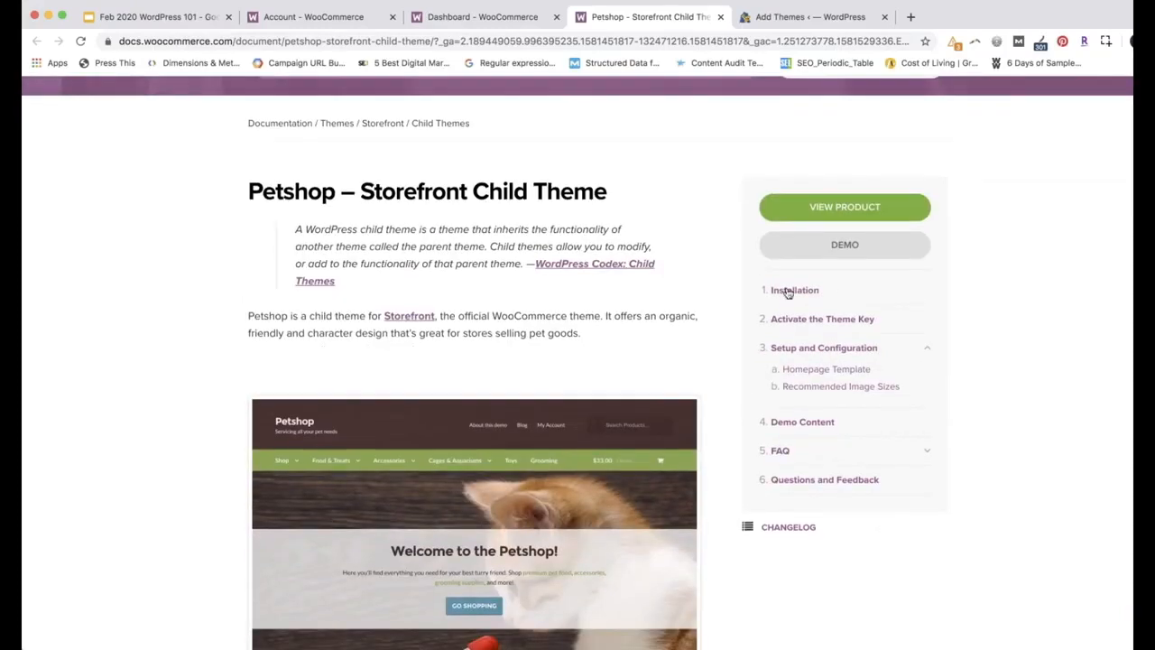
scroll(788, 292, down, 1)
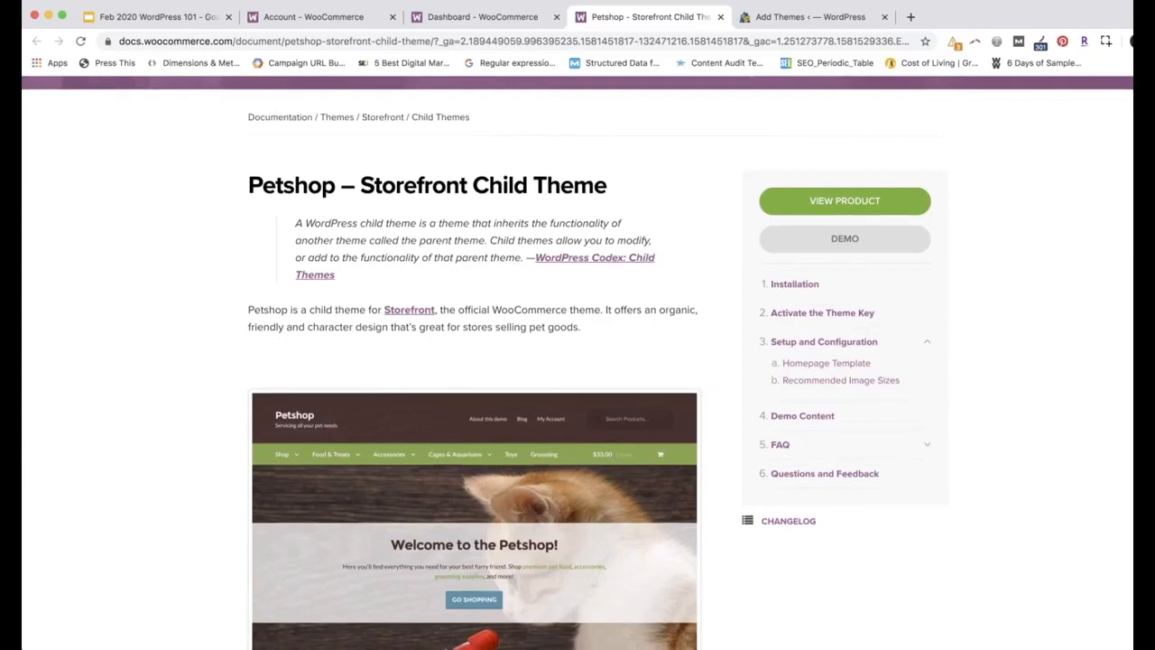
Step: Read the Petshop documentation's installation, theme key activation, setup and configuration, and recommended image size sections
scroll(378, 480, down, 8)
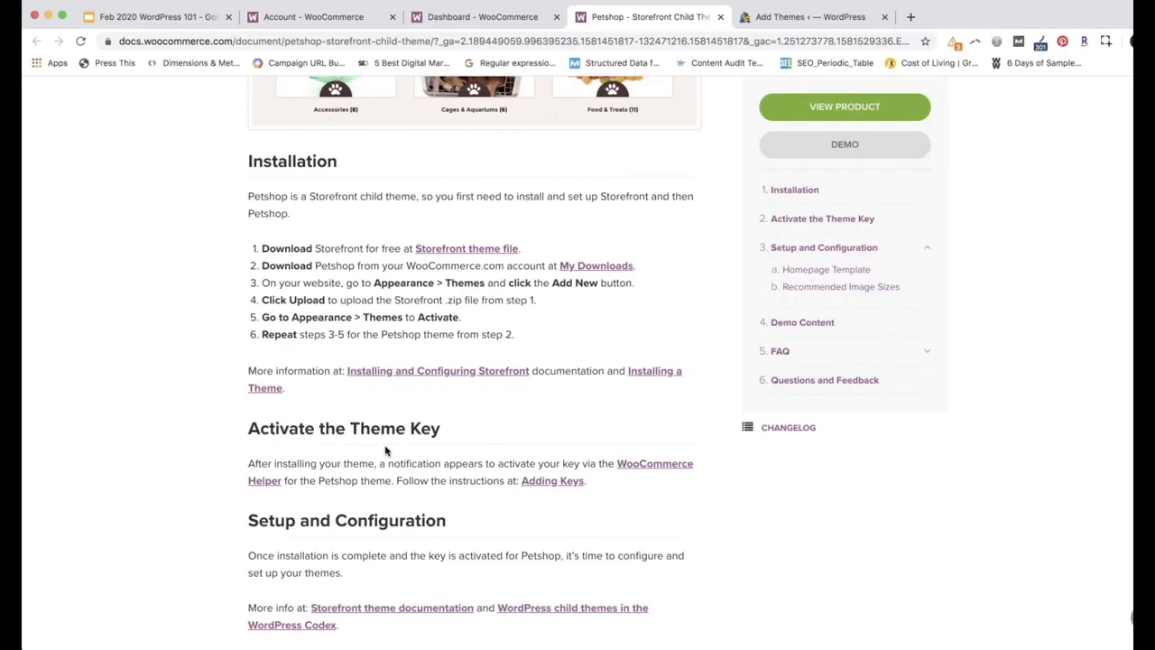
scroll(385, 449, down, 1)
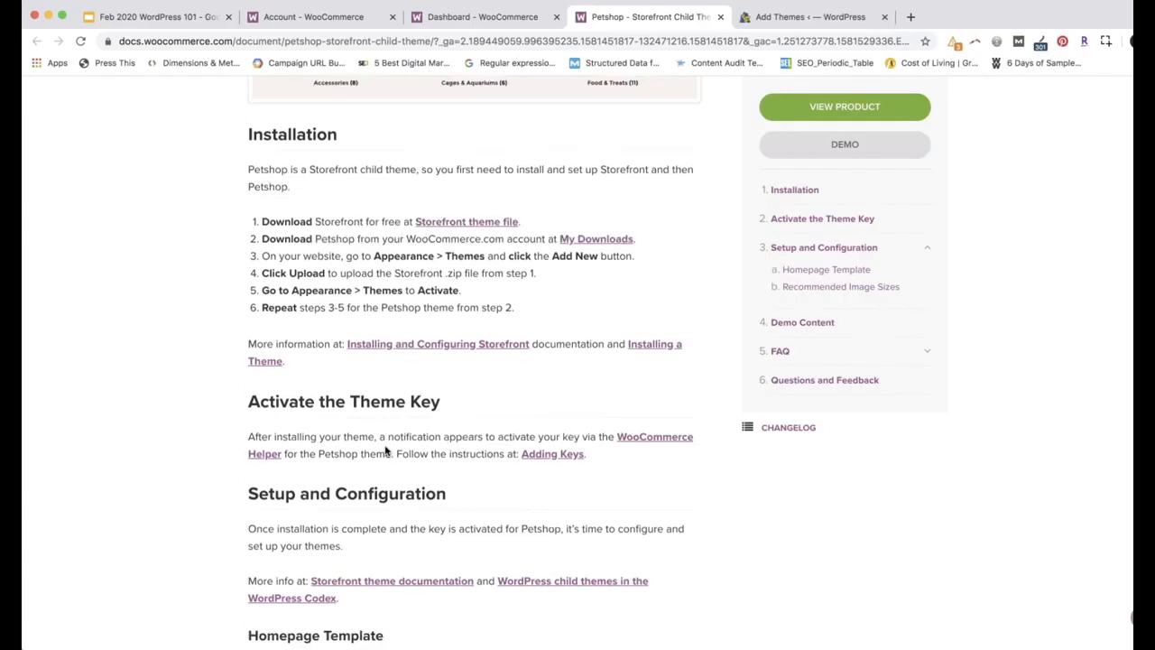
scroll(386, 450, down, 1)
scroll(385, 450, down, 1)
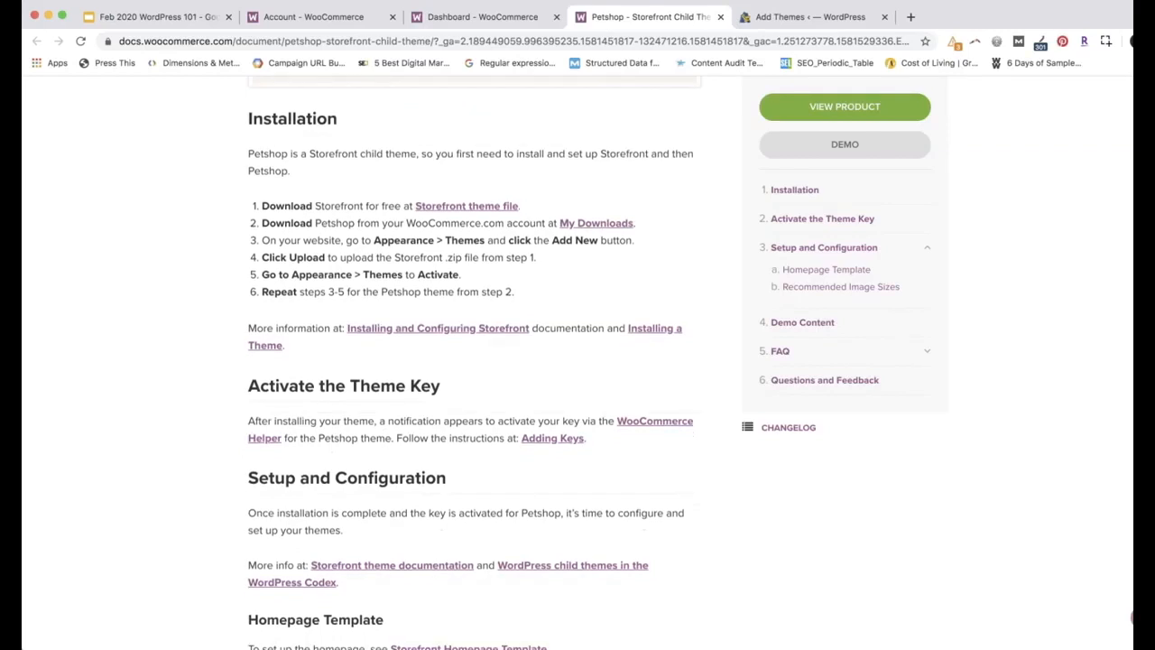
scroll(395, 442, down, 3)
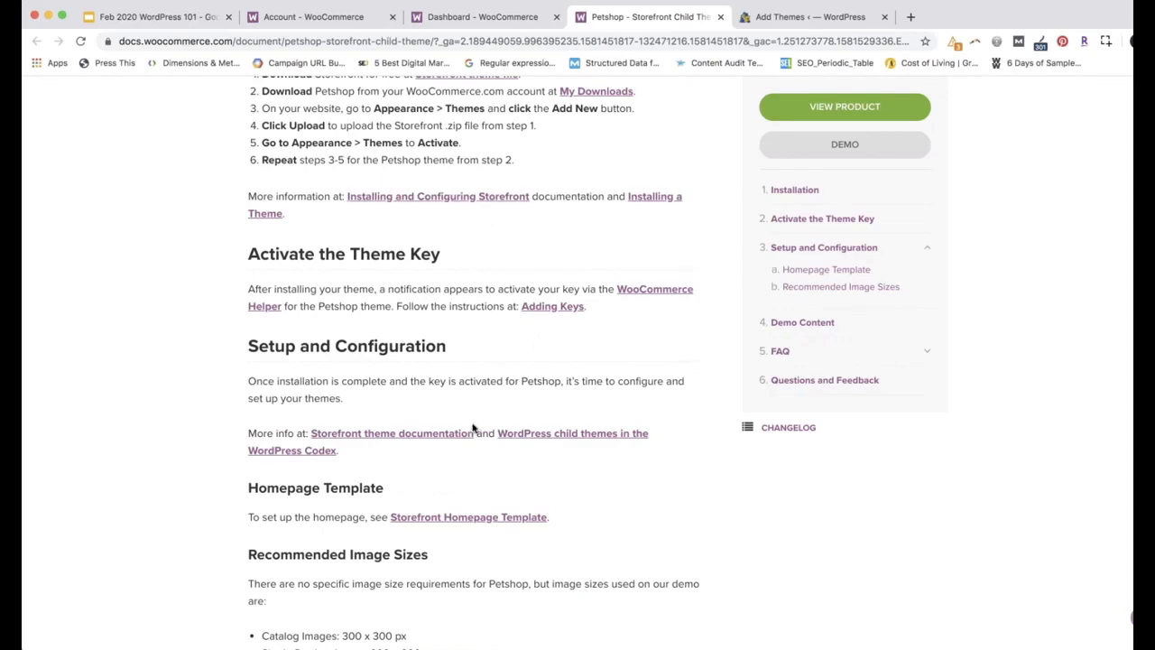
scroll(473, 428, down, 1)
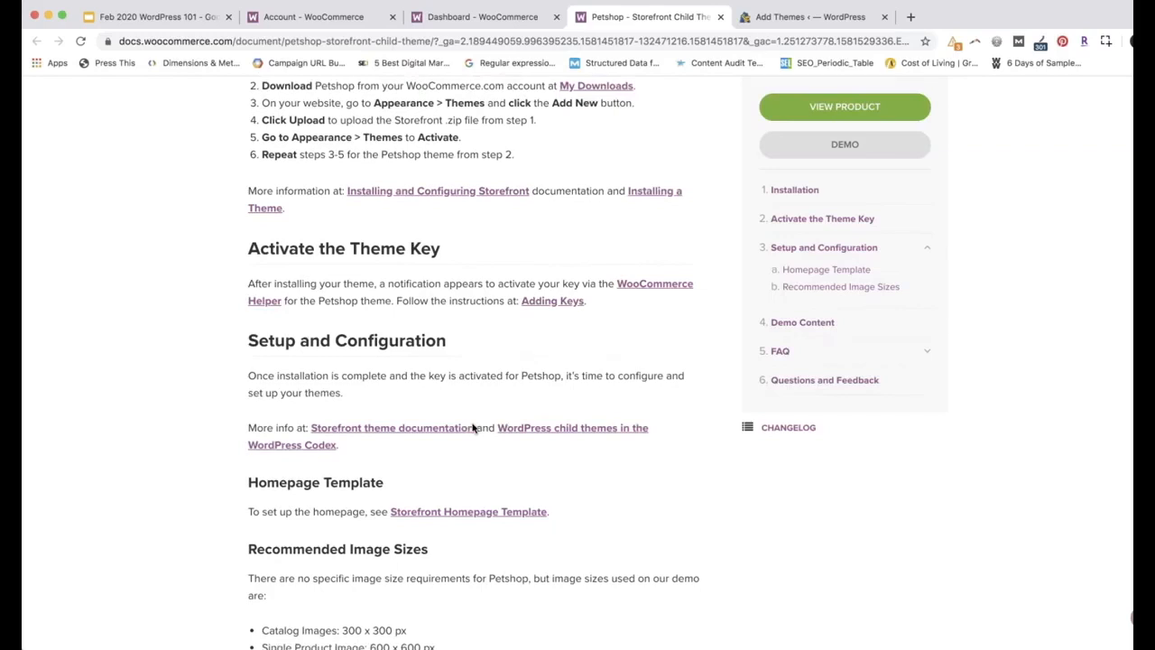
scroll(473, 428, down, 3)
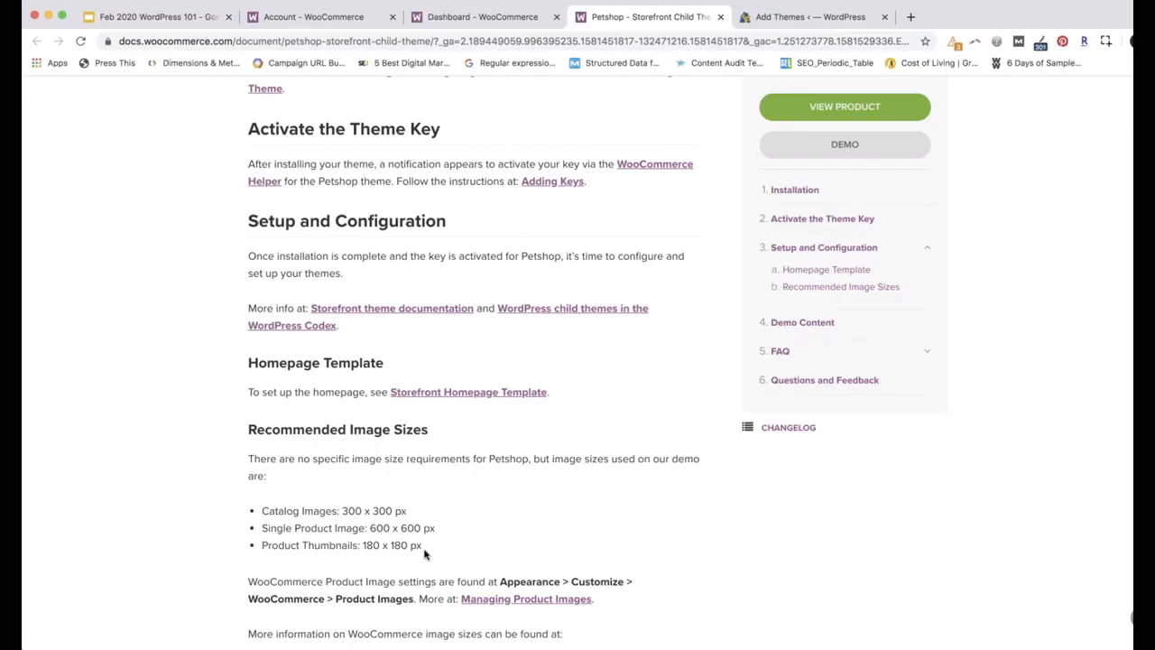
scroll(497, 554, up, 1)
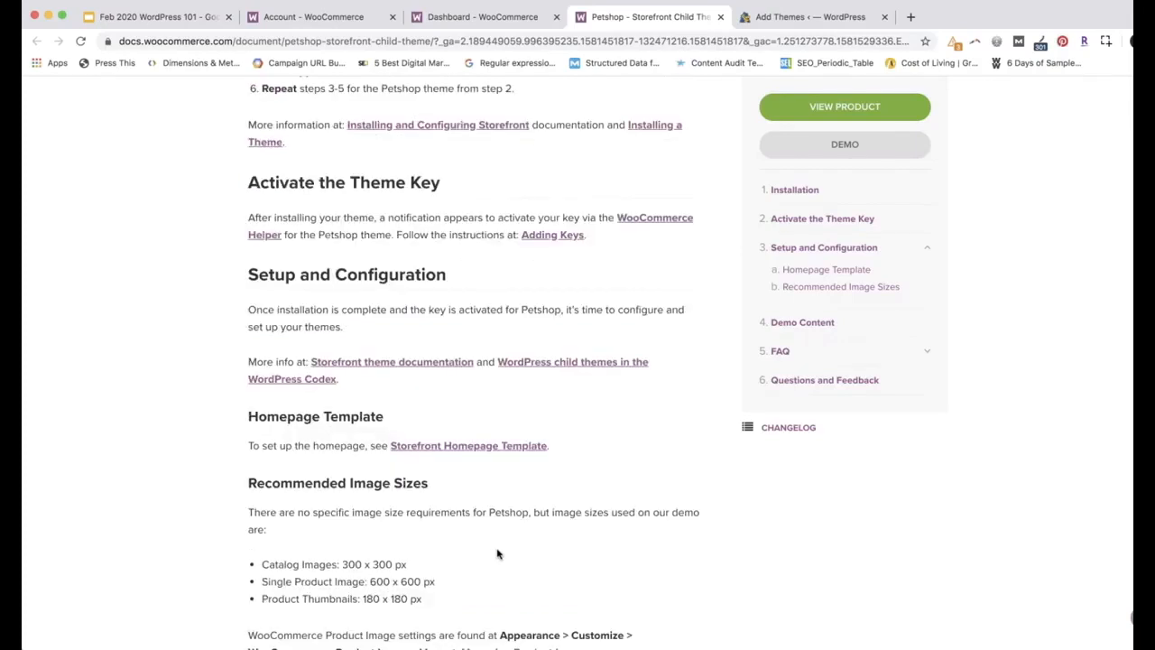
scroll(497, 554, up, 1)
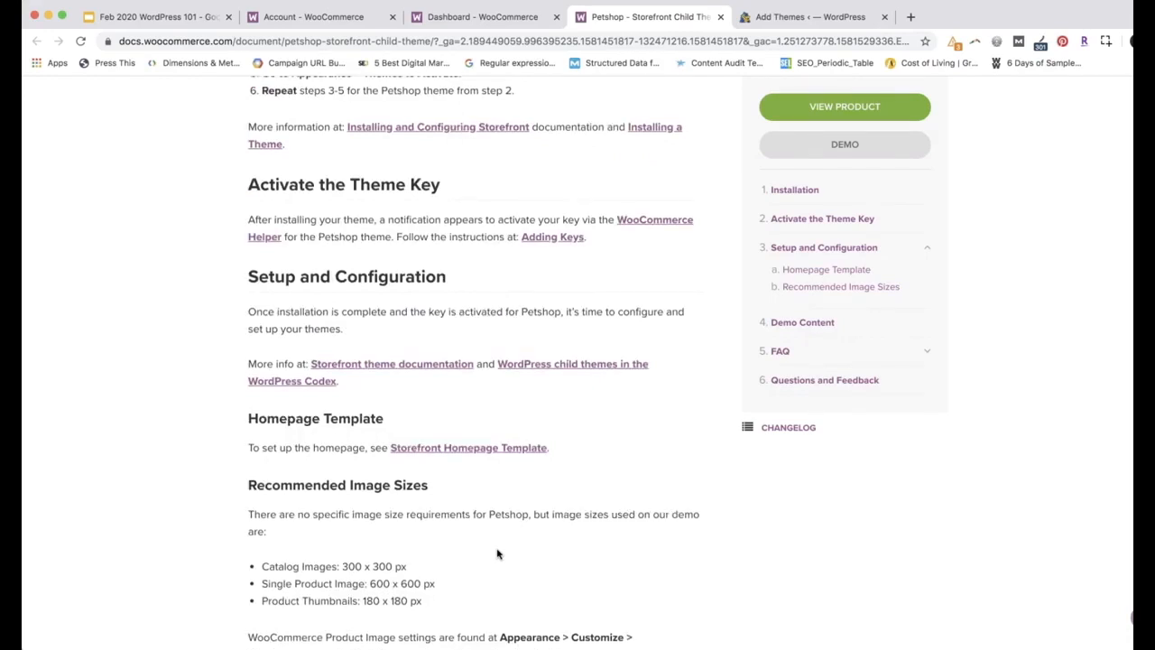
scroll(497, 554, up, 5)
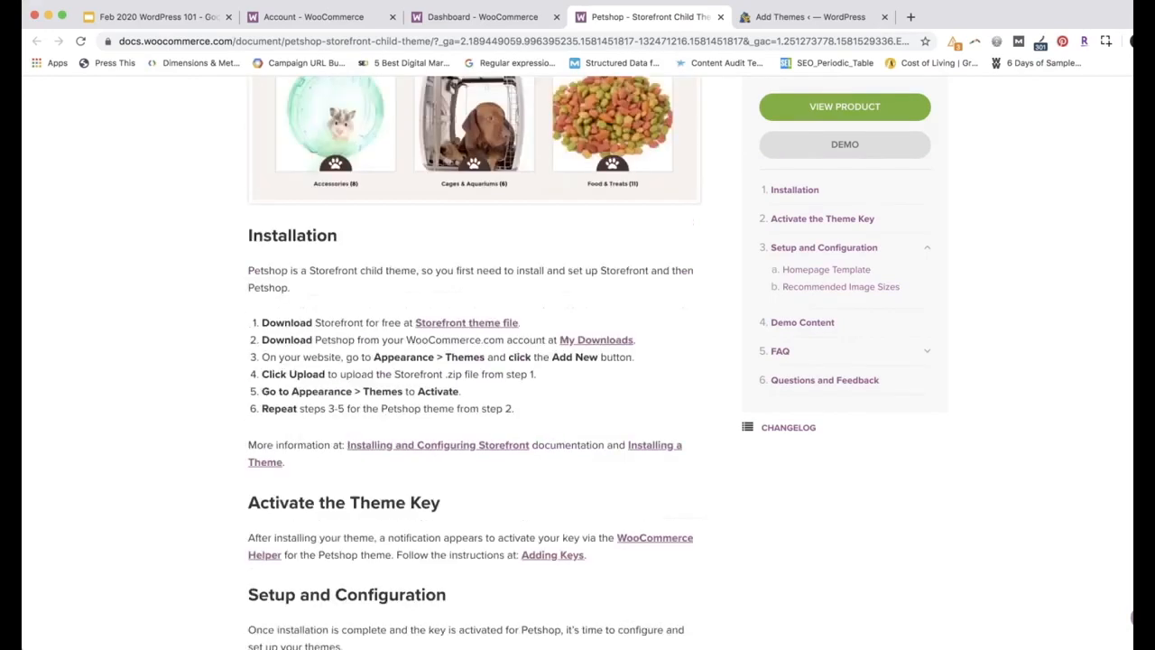
Step: Check the account downloads, switch to the WordPress Add Themes page, and try to log in again from the session prompt
click(327, 18)
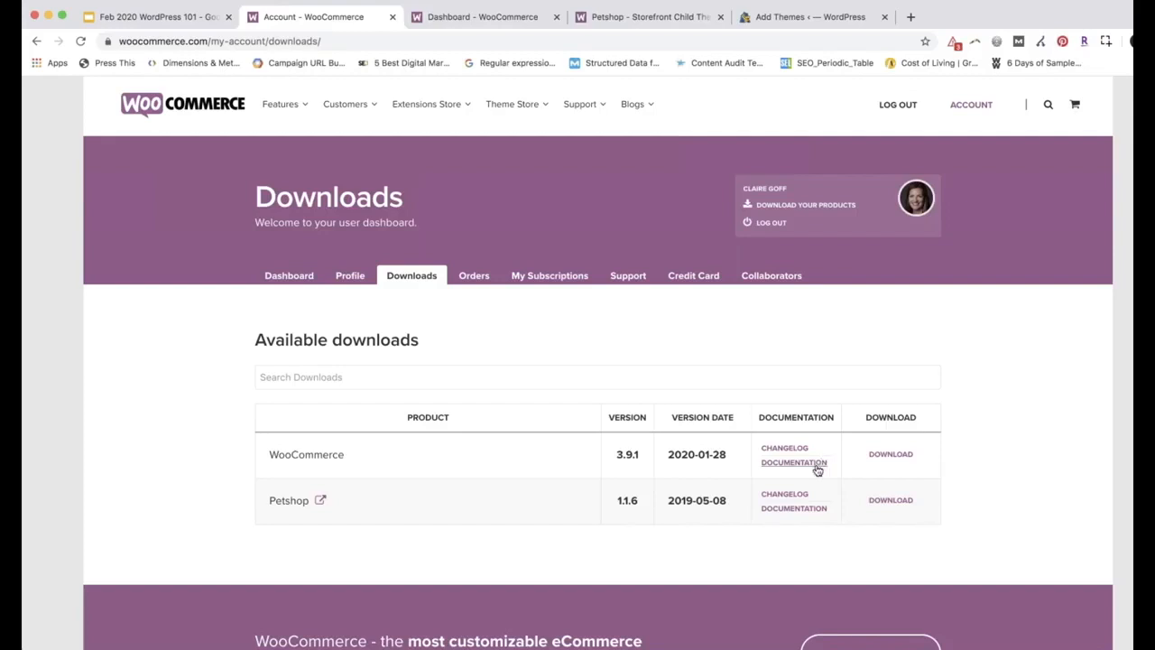
click(781, 24)
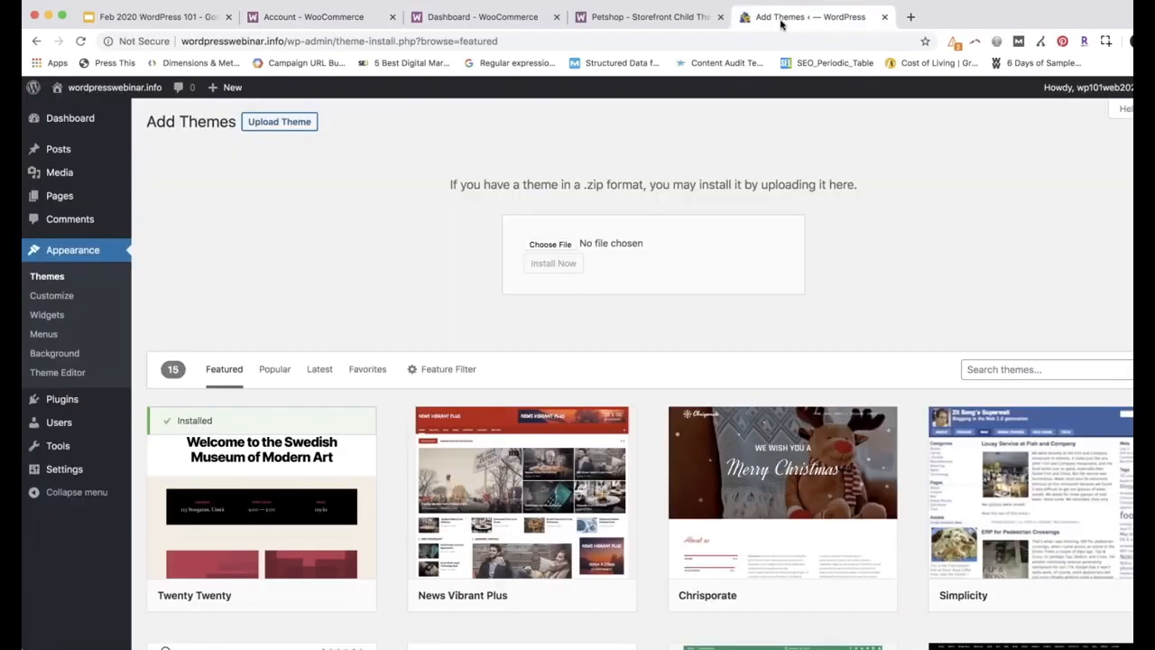
click(540, 161)
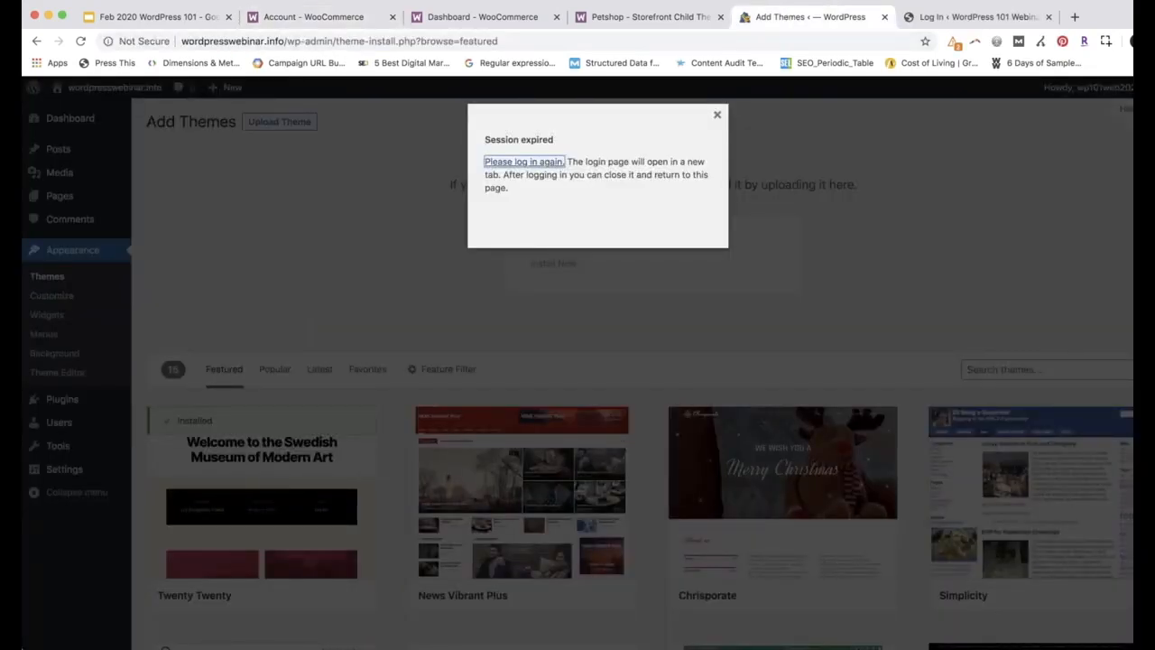
click(539, 163)
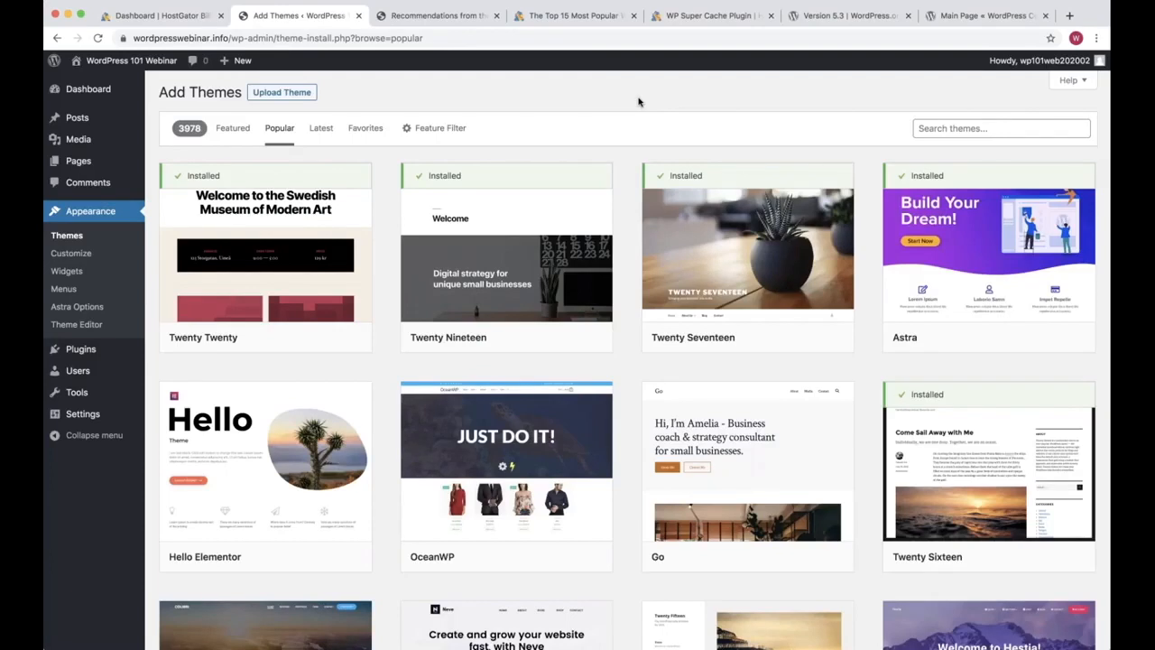
Step: Open the theme zip upload form in the logged-in WordPress 101 Webinar site's theme browser and highlight the Upload Theme label
click(963, 9)
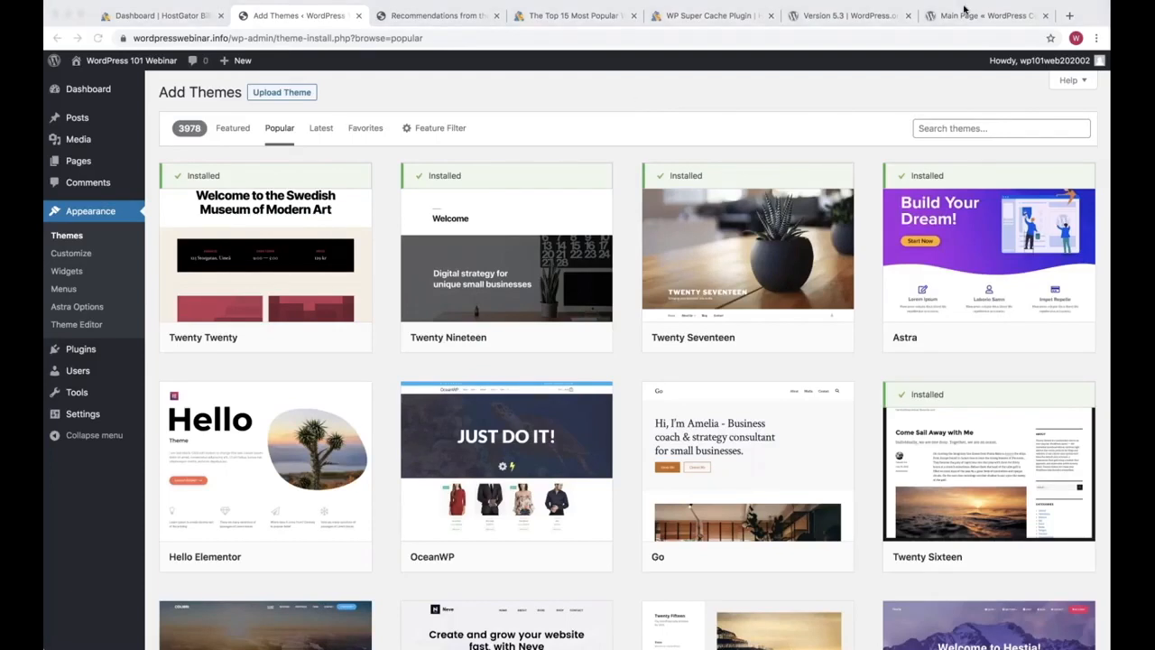
click(283, 97)
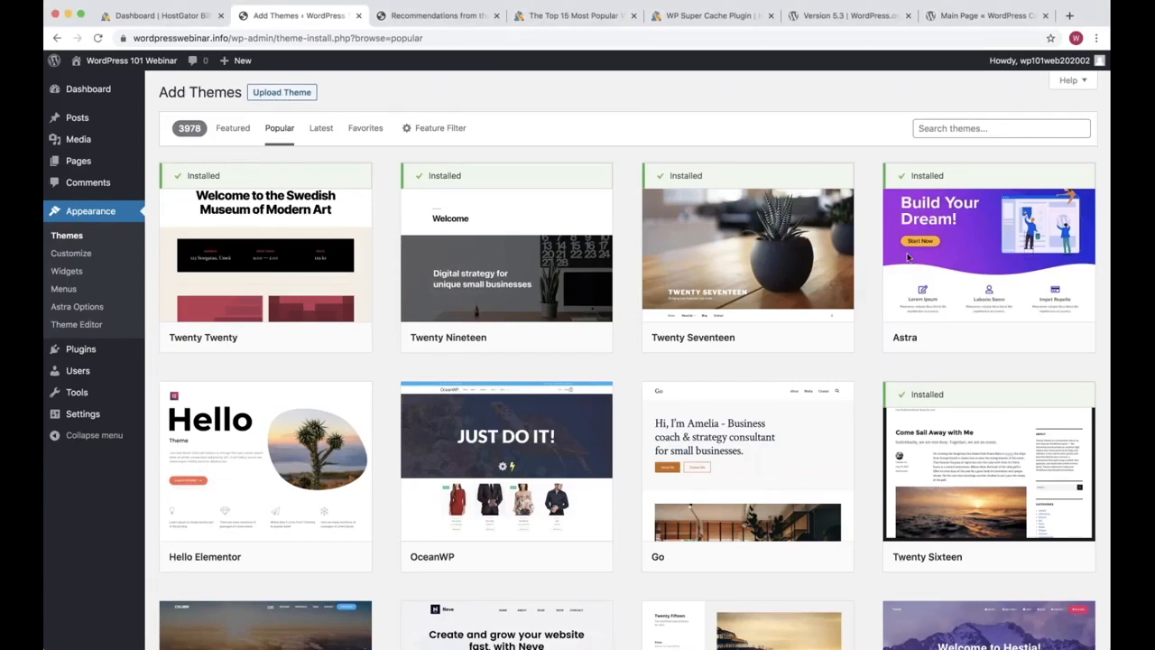
click(278, 94)
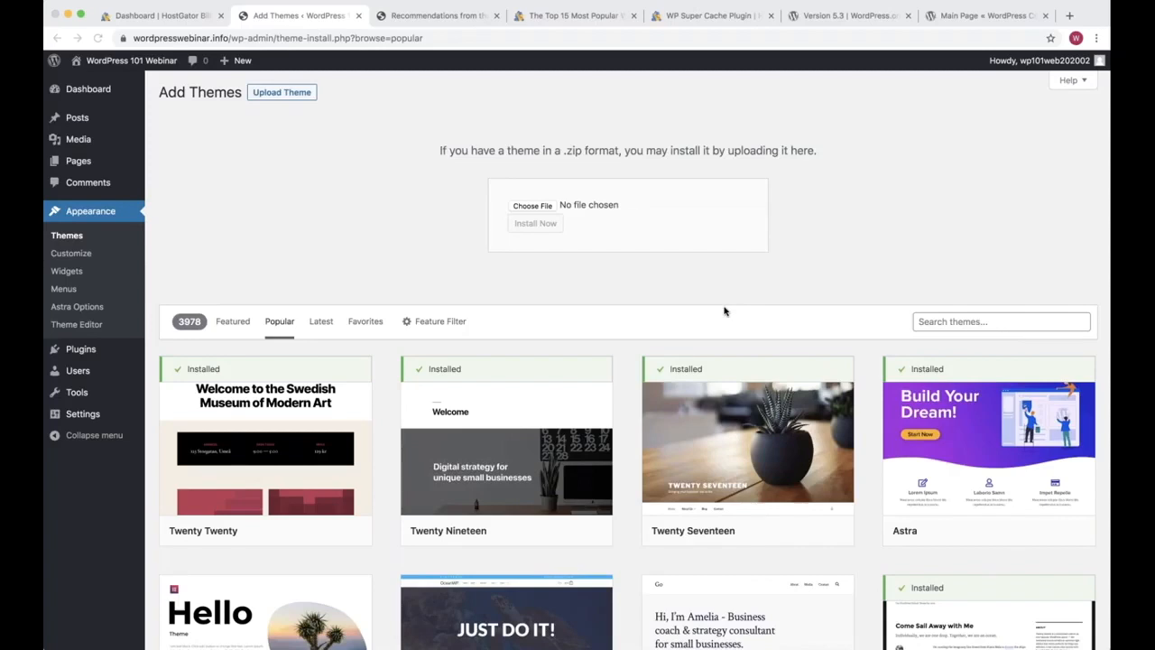
drag(352, 102, 253, 97)
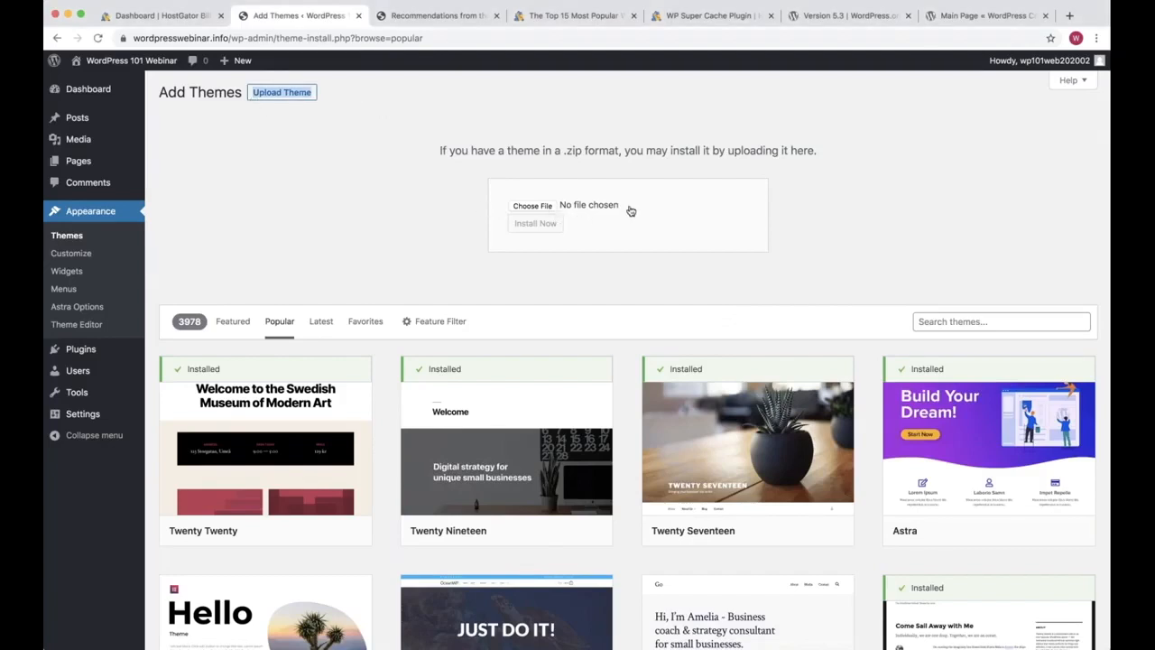
Step: Open the theme zip file chooser, dismiss it without picking a file, and look over the popular themes
click(515, 195)
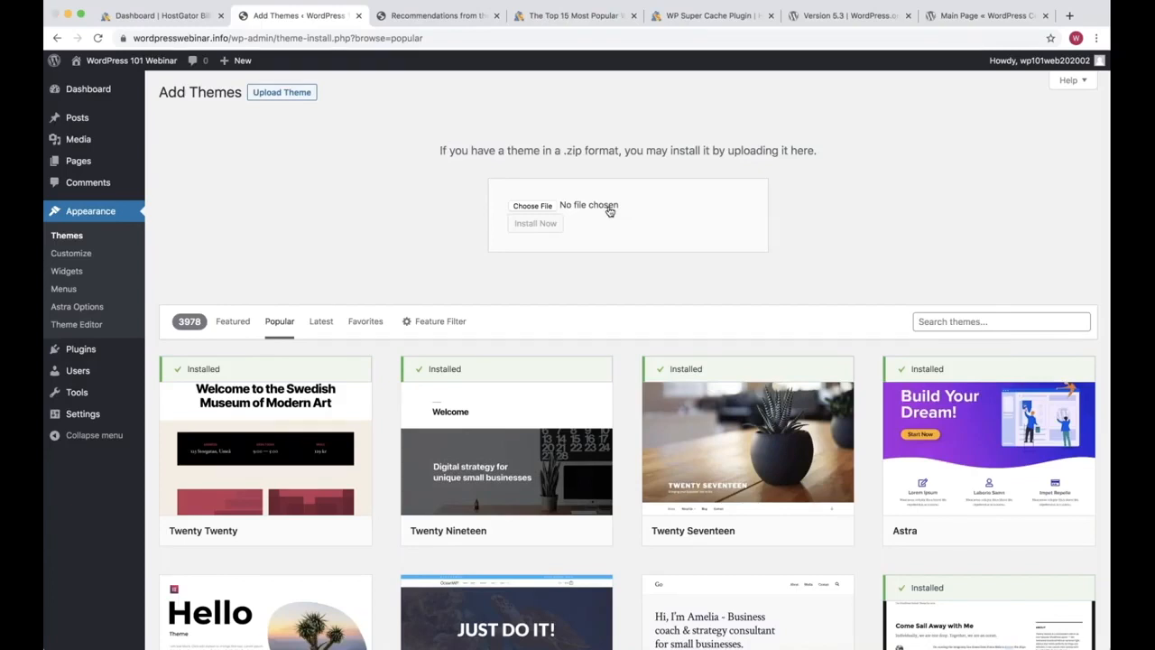
click(610, 206)
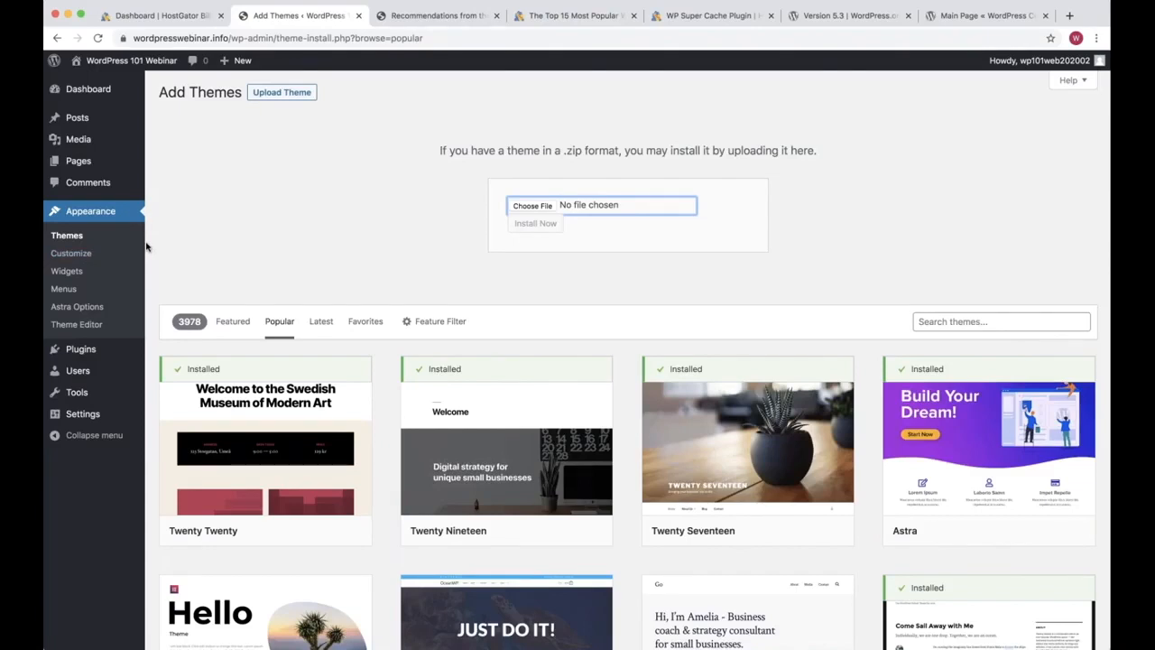
scroll(146, 246, down, 1)
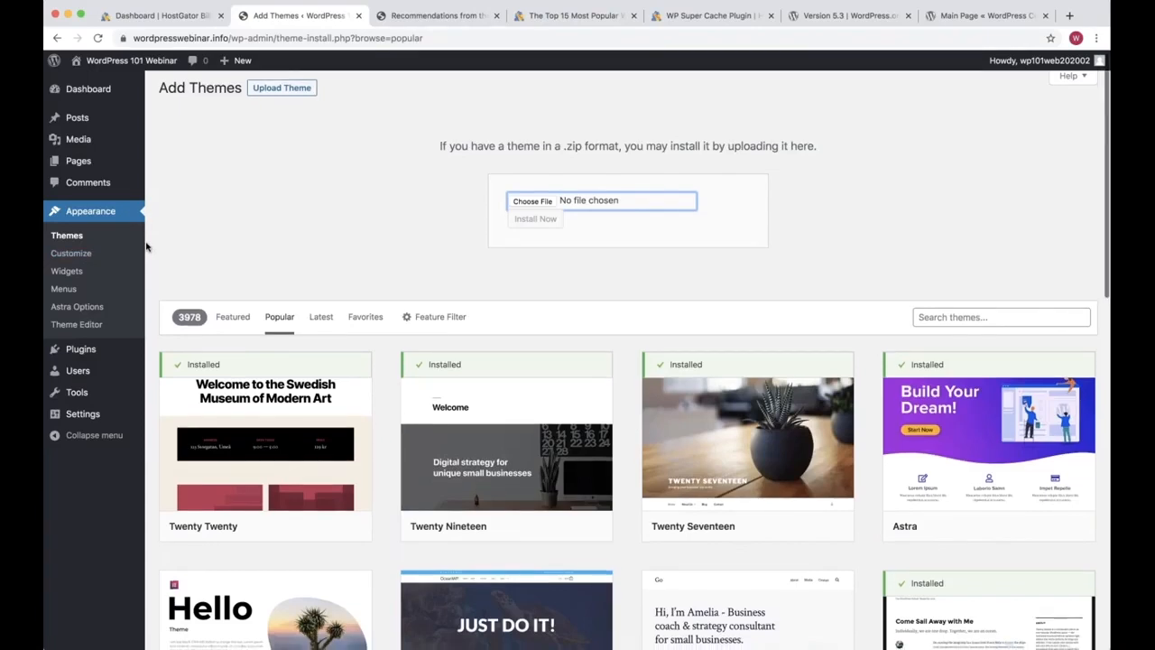
scroll(146, 247, down, 2)
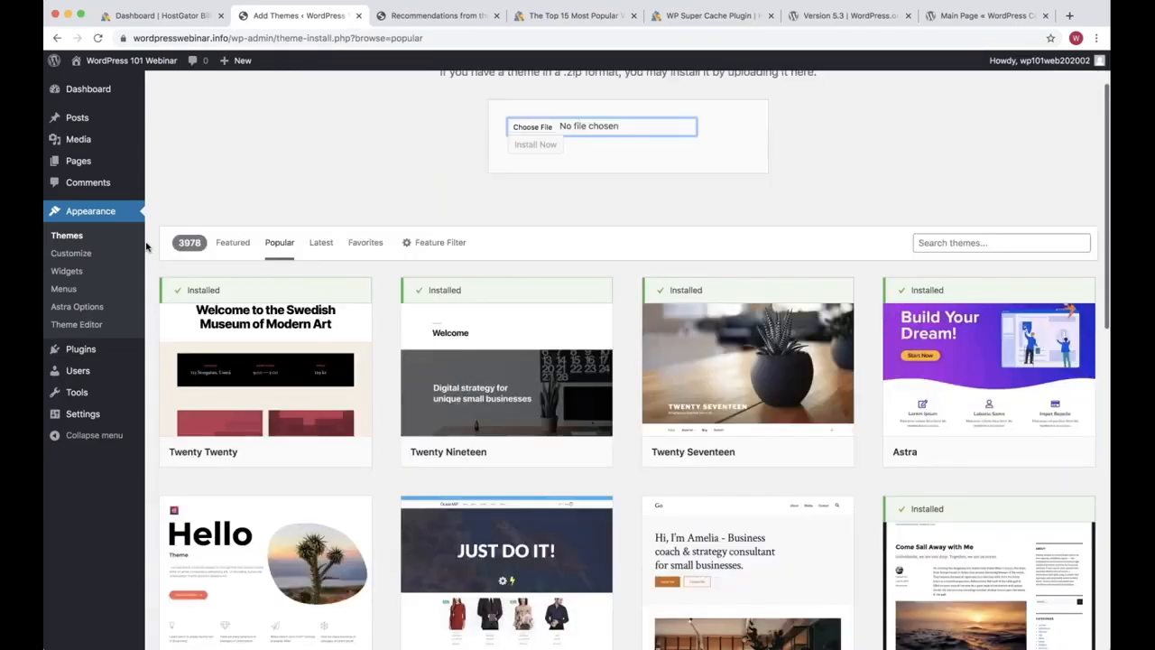
scroll(271, 270, down, 3)
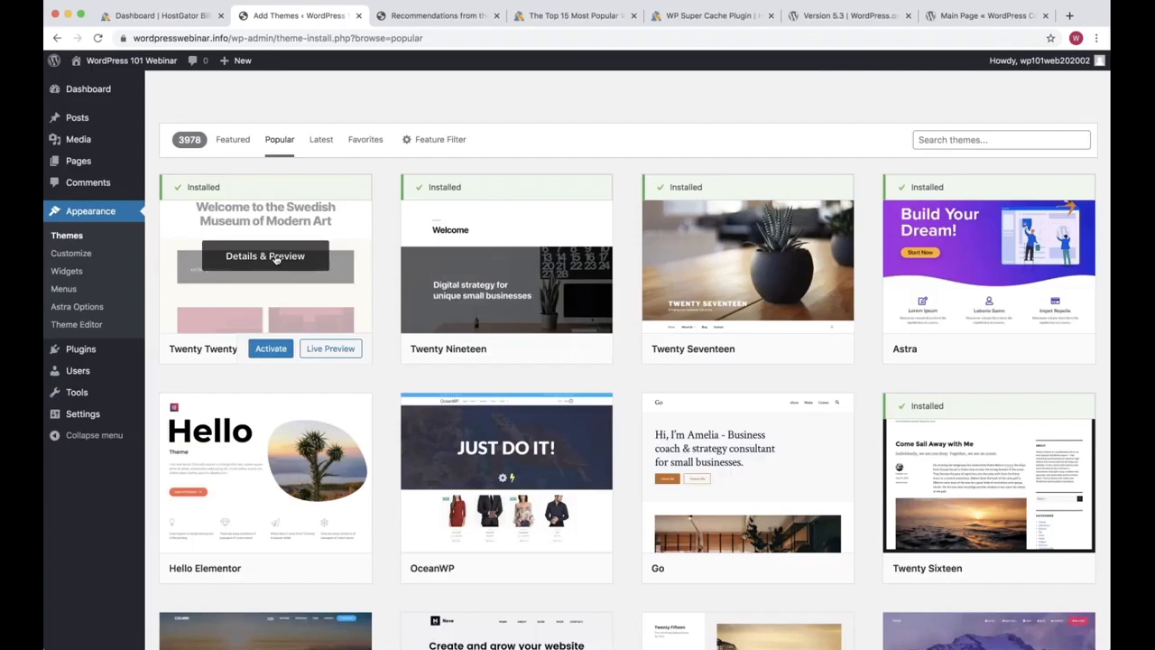
Step: View the Customizer for the active Astra theme, close it, and examine the Widgets page's available widgets and widget areas
click(70, 253)
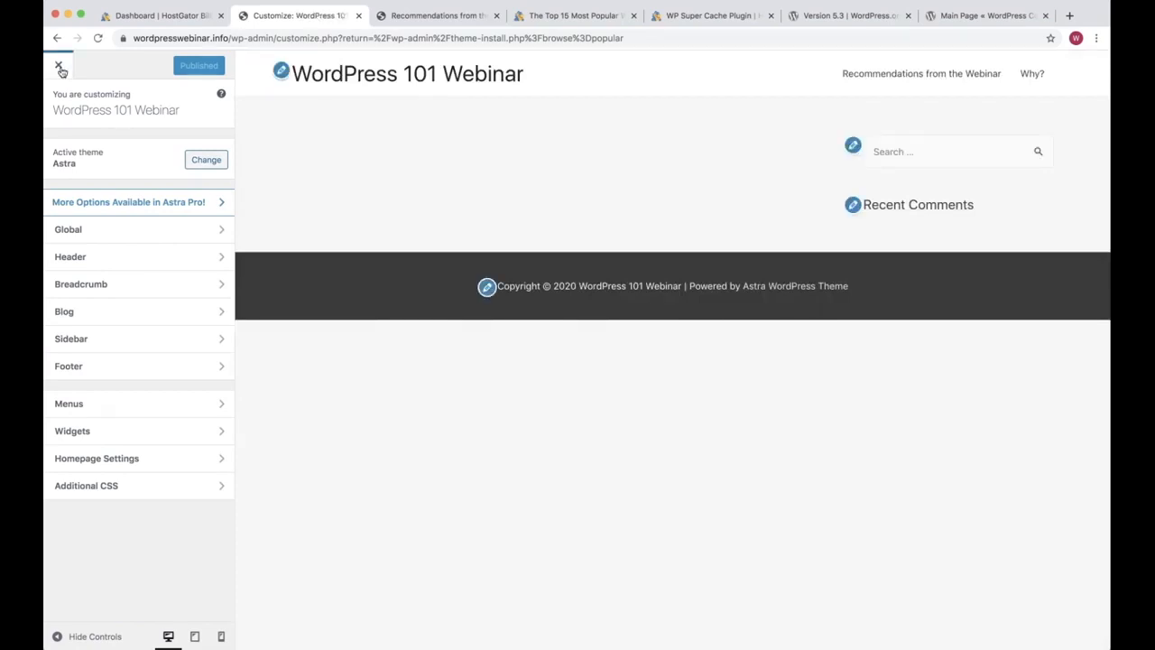
click(60, 69)
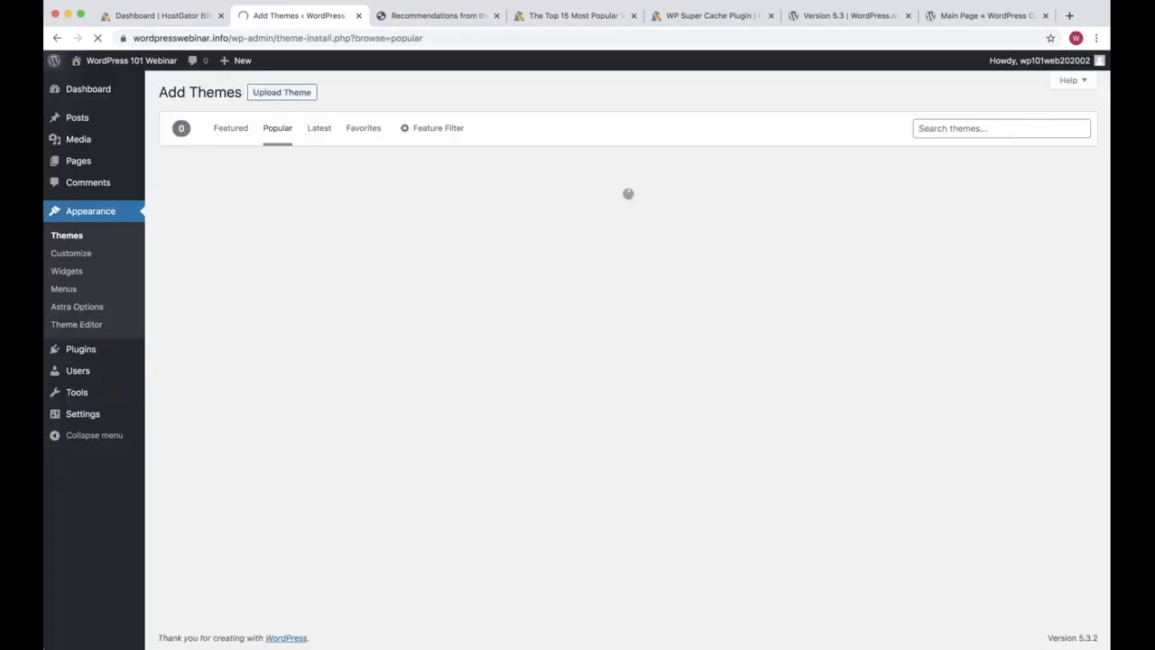
click(85, 273)
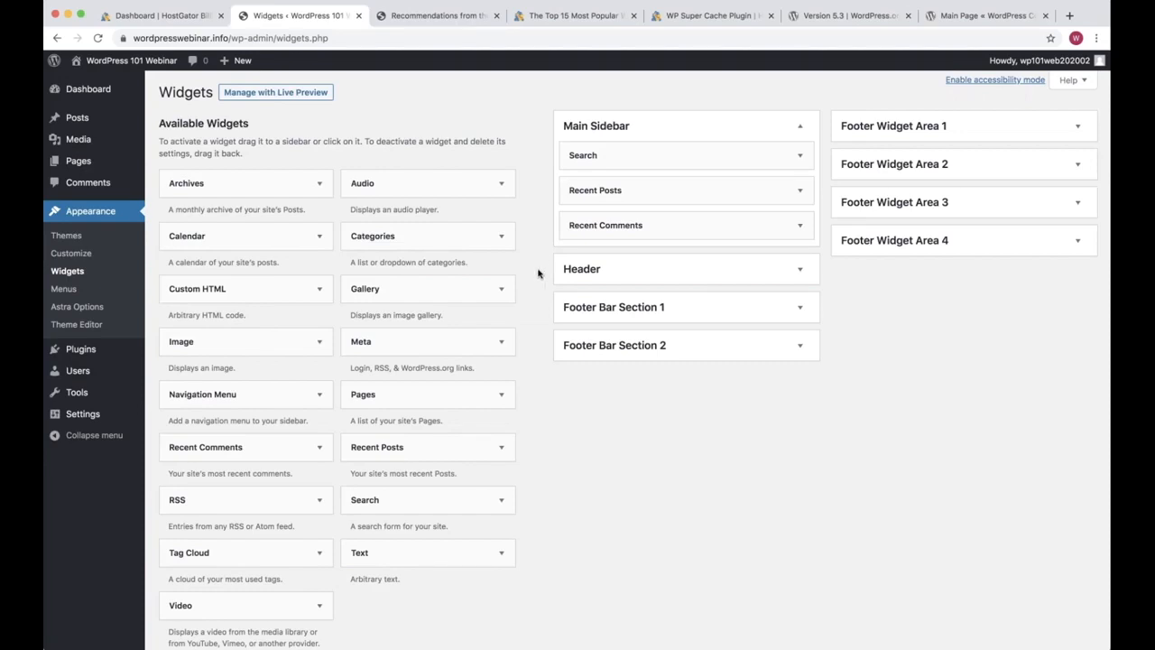
scroll(538, 273, down, 1)
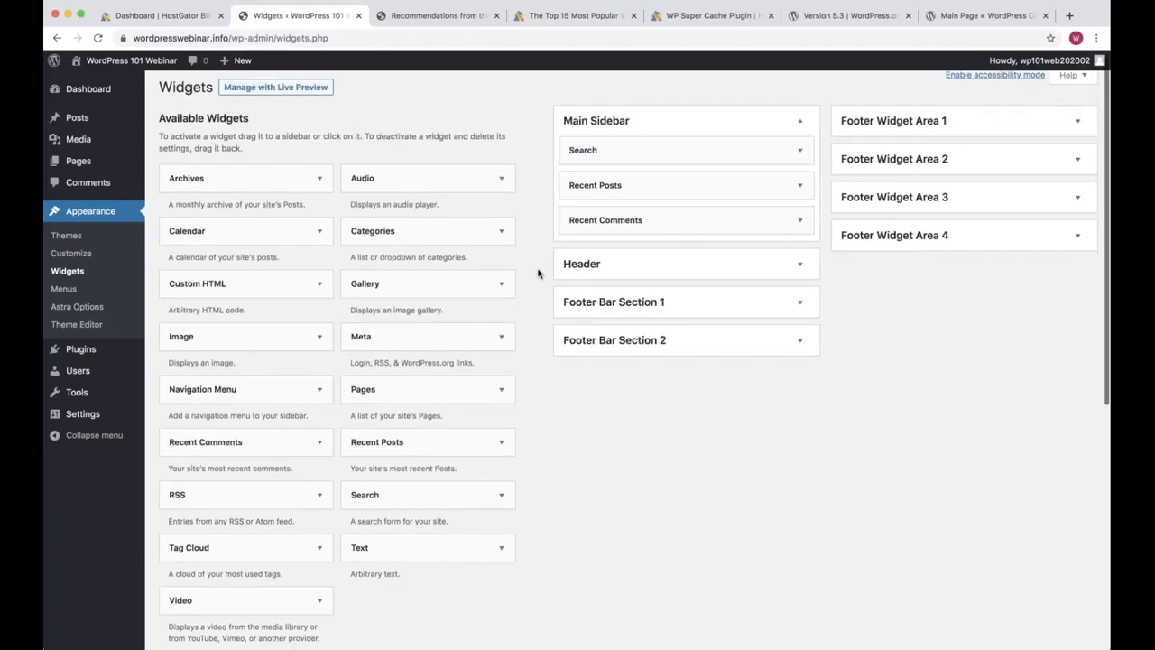
scroll(538, 273, down, 1)
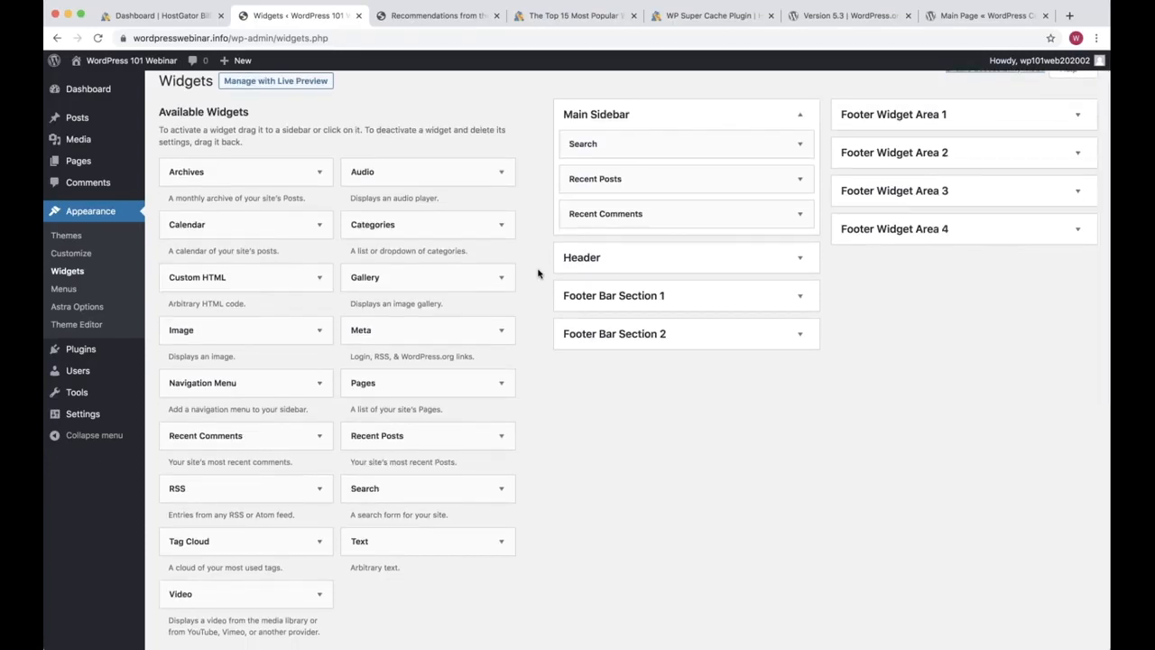
scroll(538, 273, down, 1)
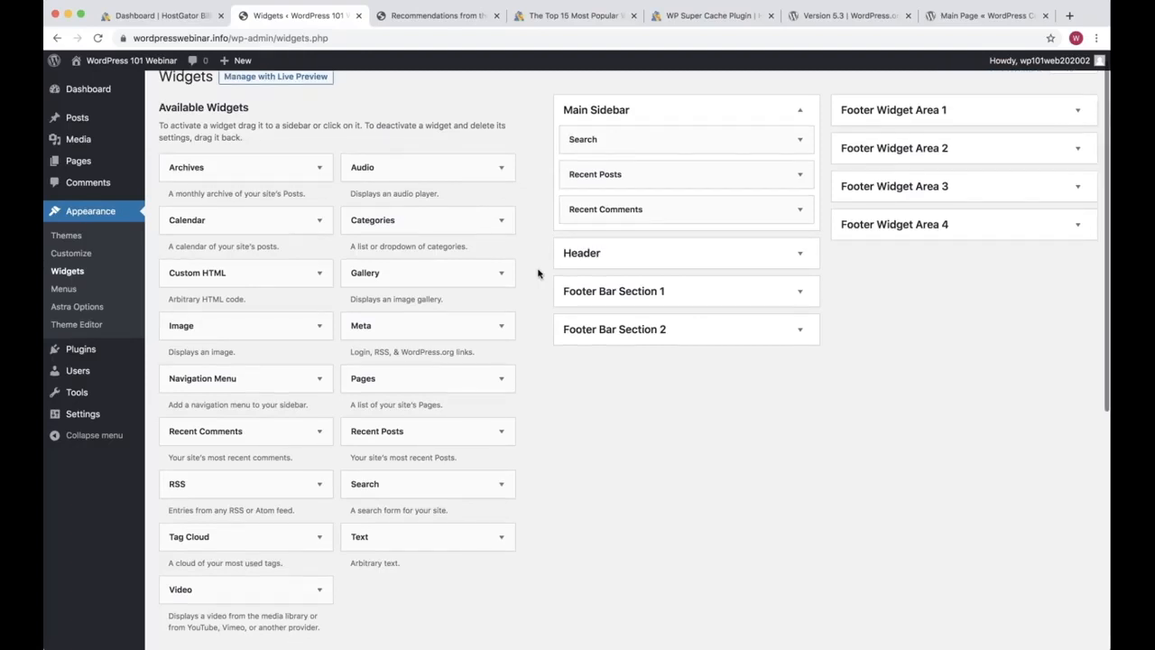
scroll(538, 273, up, 1)
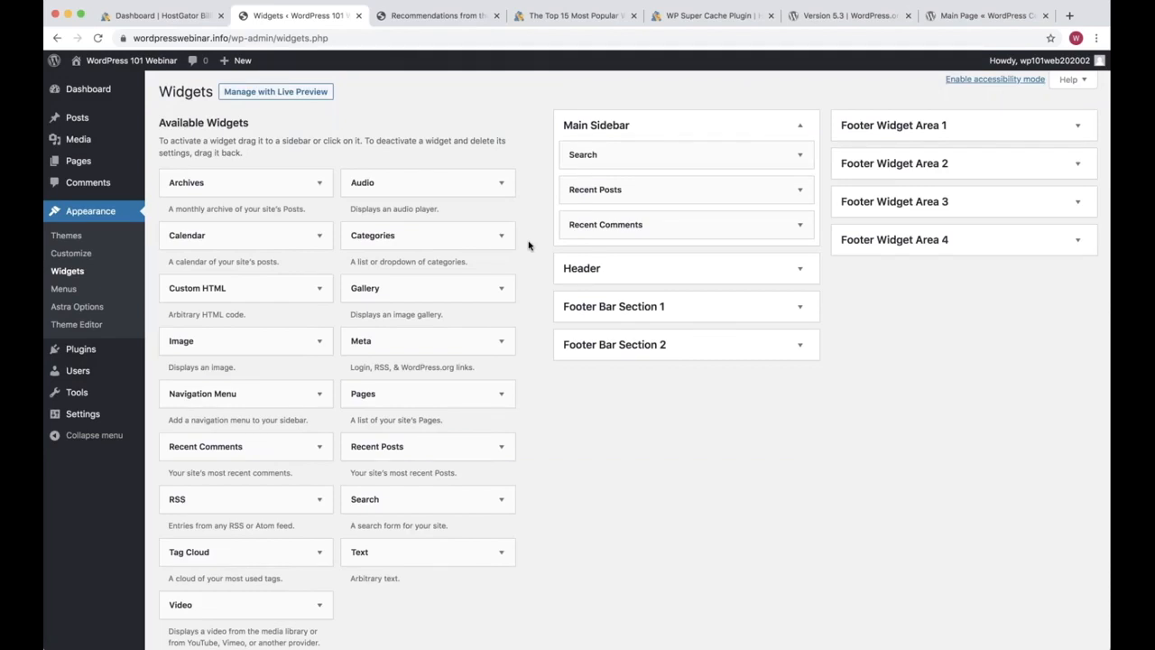
scroll(530, 246, up, 1)
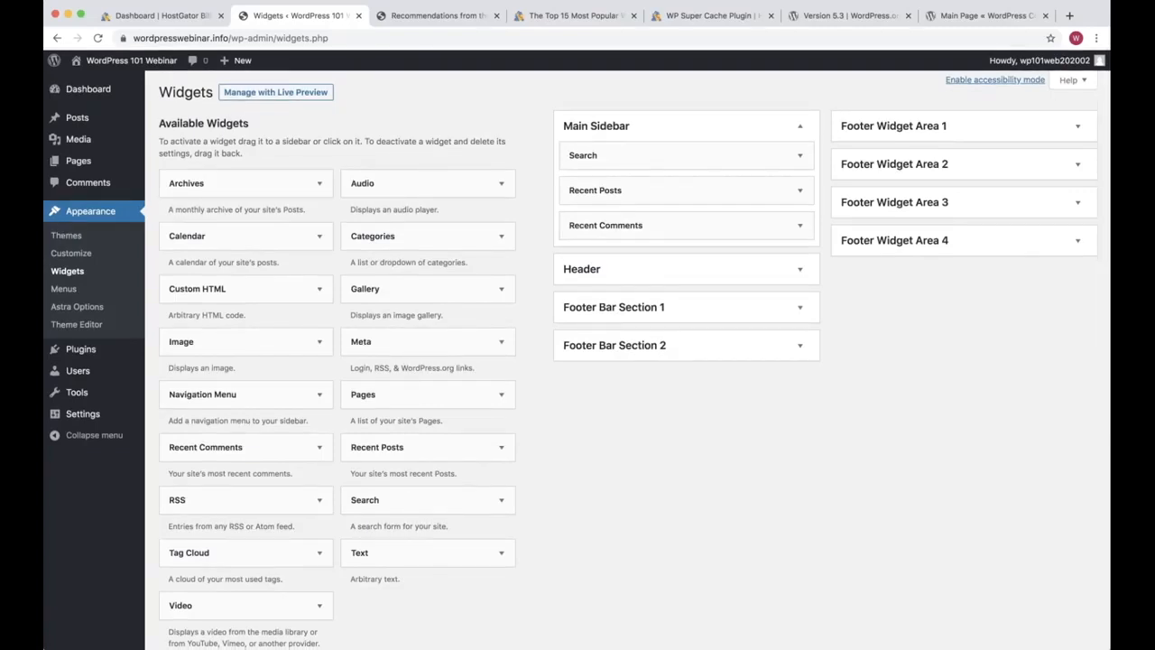
Step: View the Recommendations from the Webinar page and highlight its sidebar search box and Recent Comments heading
click(428, 24)
drag(964, 330, 764, 165)
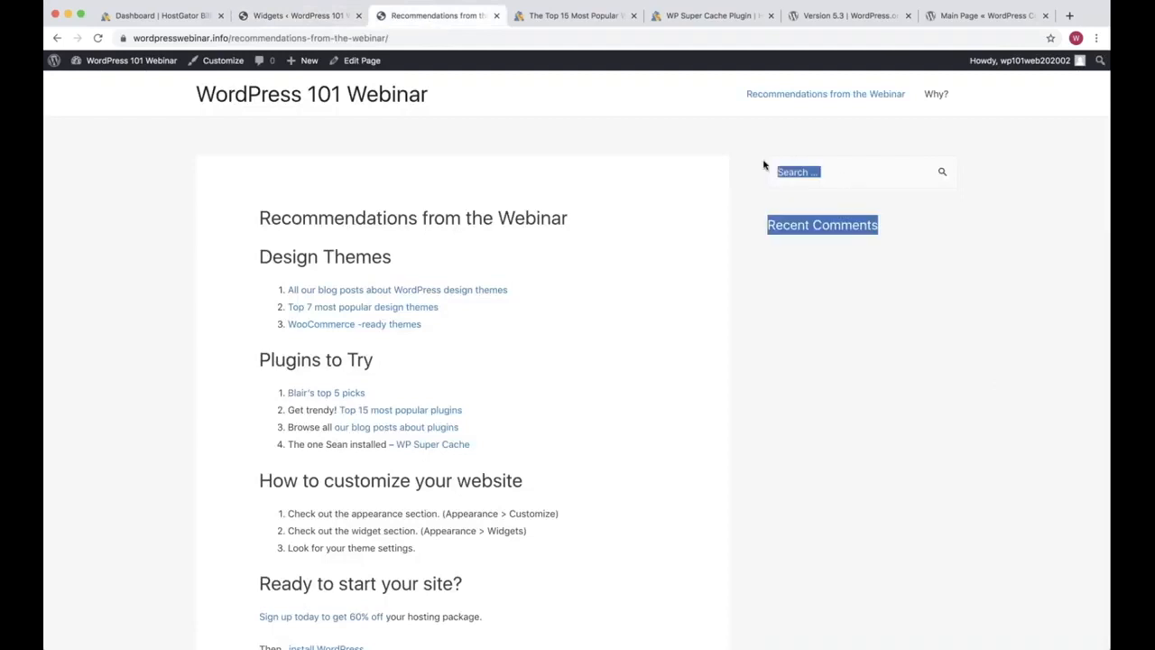
click(811, 382)
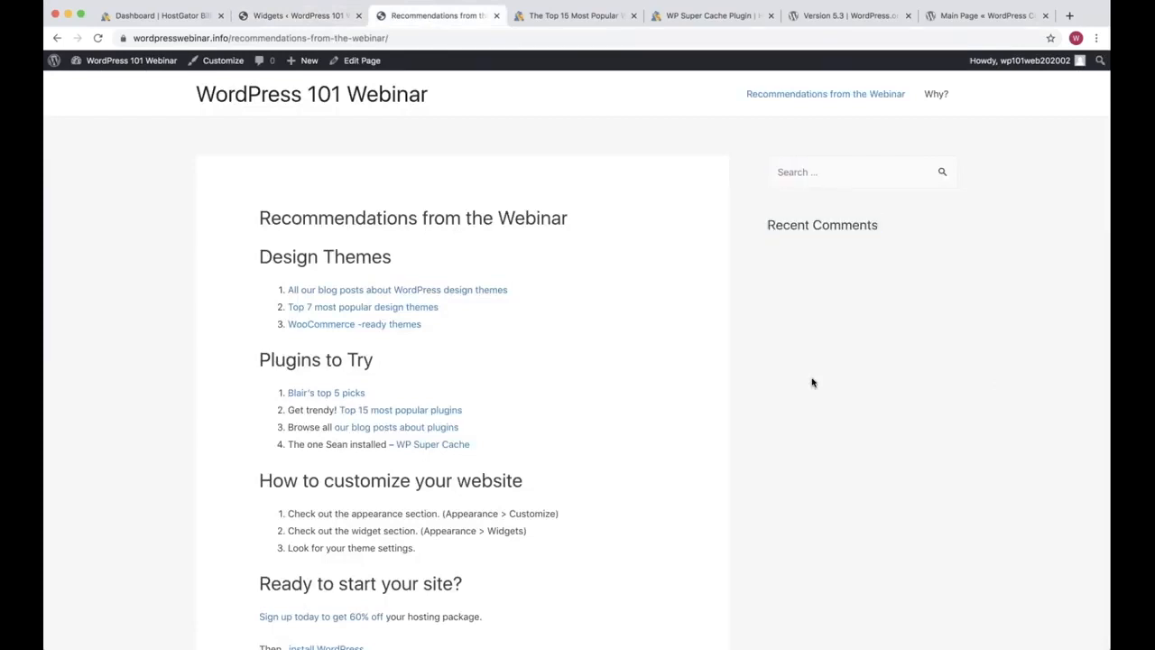
drag(811, 383, 580, 400)
click(763, 225)
drag(764, 159, 973, 253)
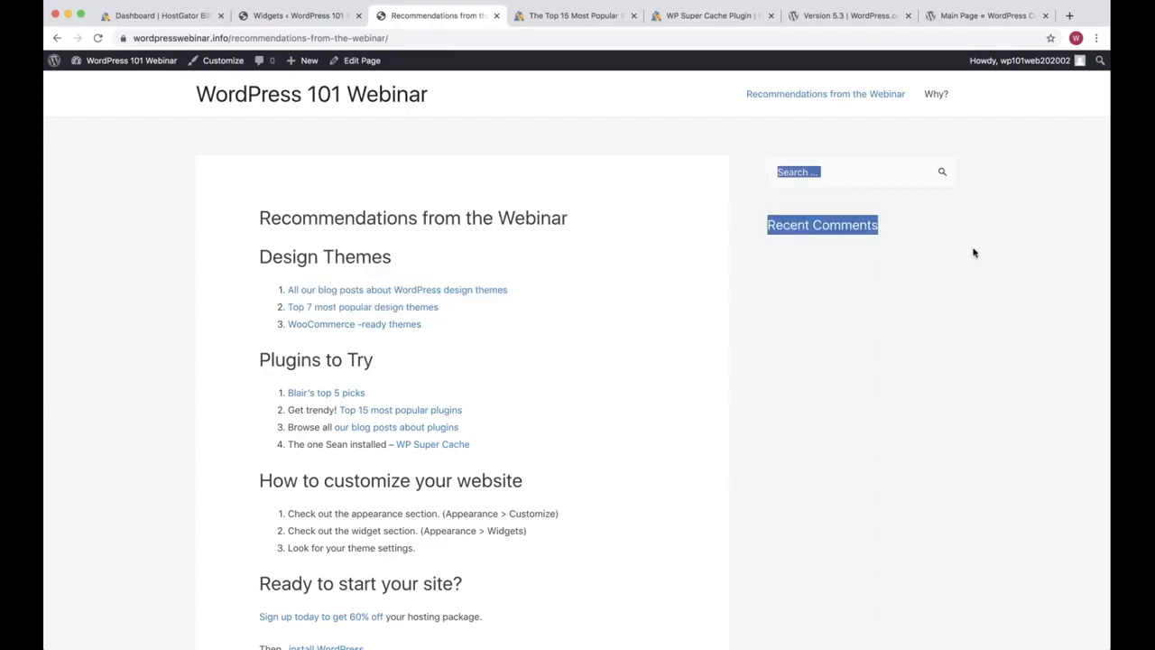
click(974, 252)
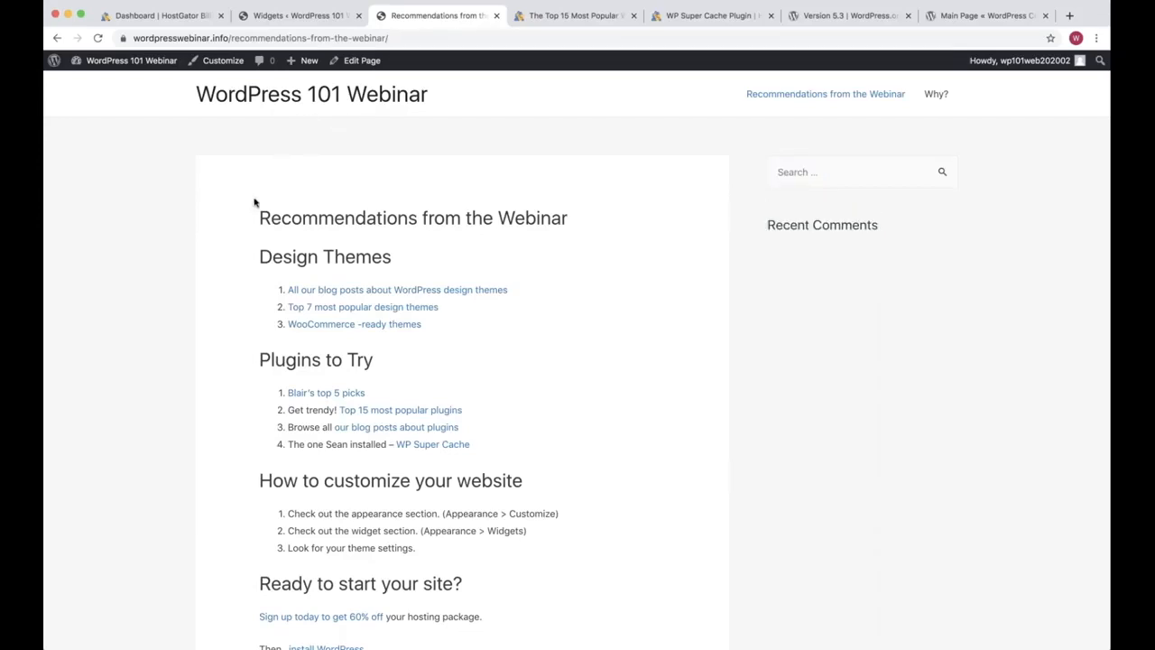
Step: Highlight the Recommendations page's main content, navigation links and full site header to point out the page's sections
drag(250, 211, 620, 250)
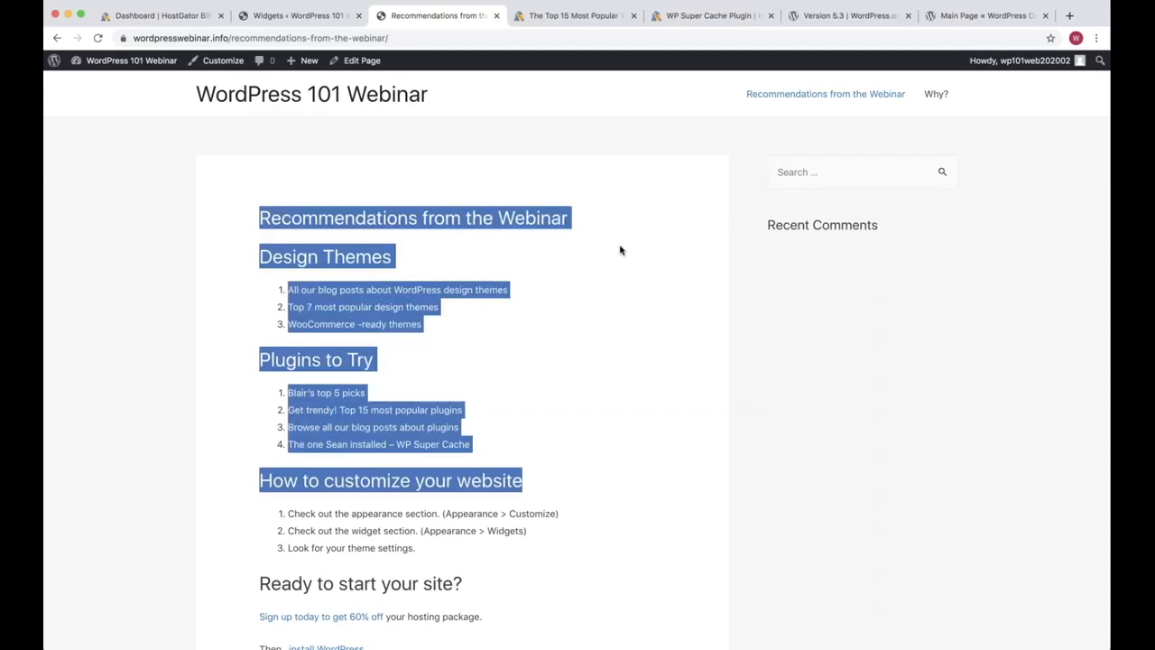
click(620, 250)
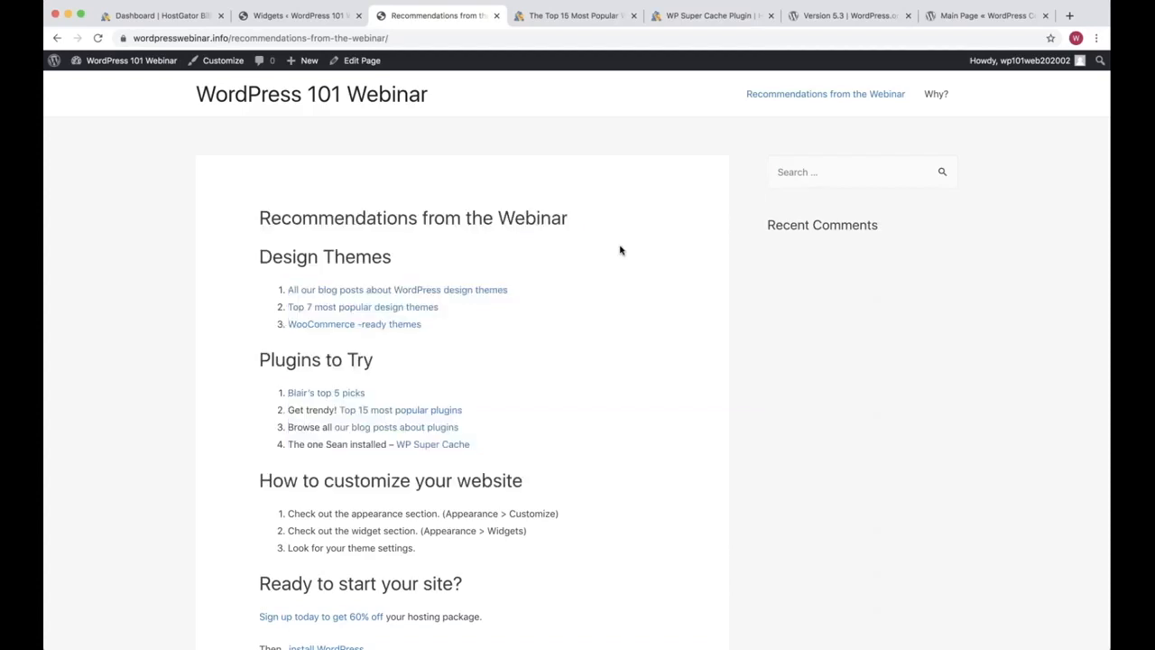
drag(733, 90, 960, 106)
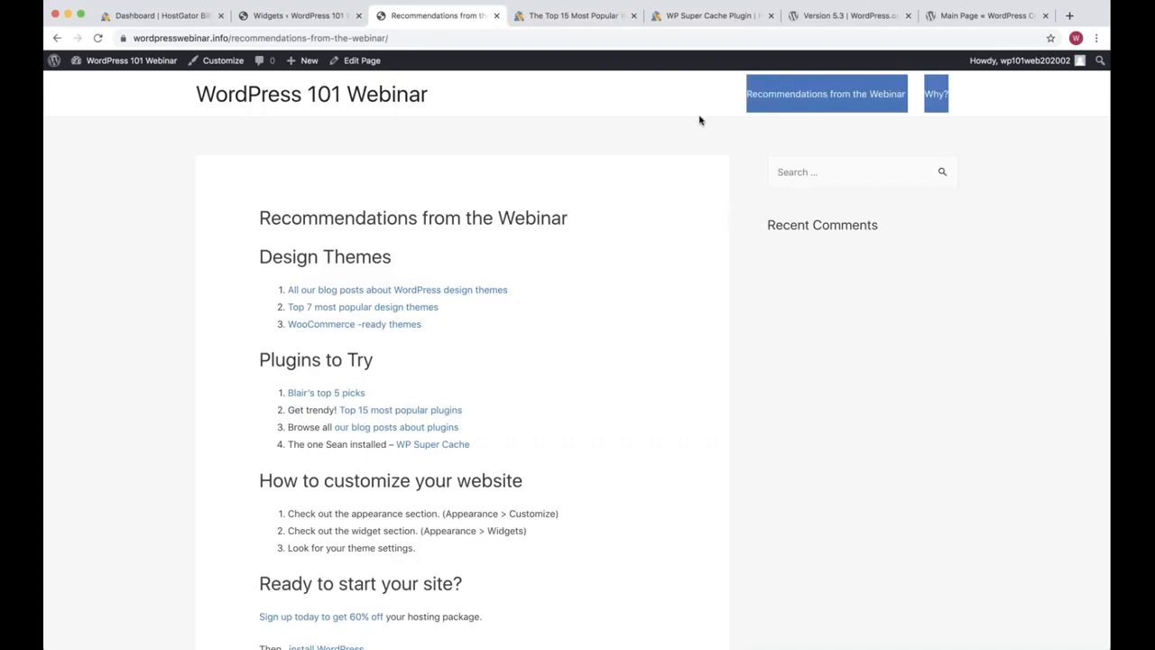
drag(483, 107, 409, 99)
click(511, 145)
drag(973, 92, 197, 90)
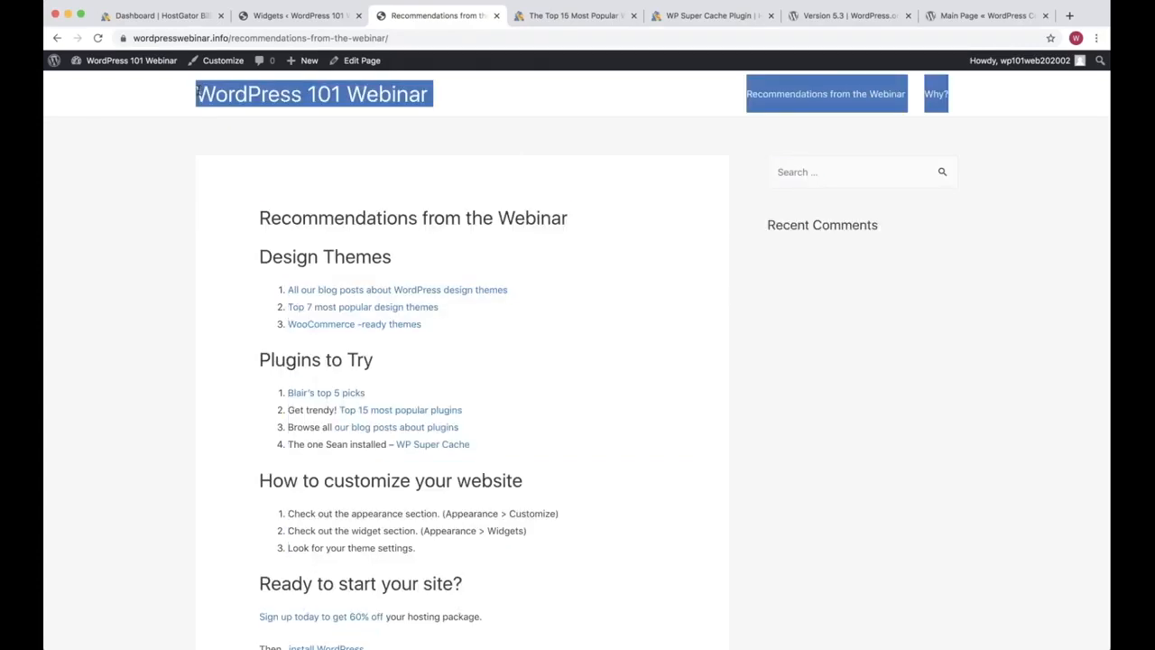
click(387, 147)
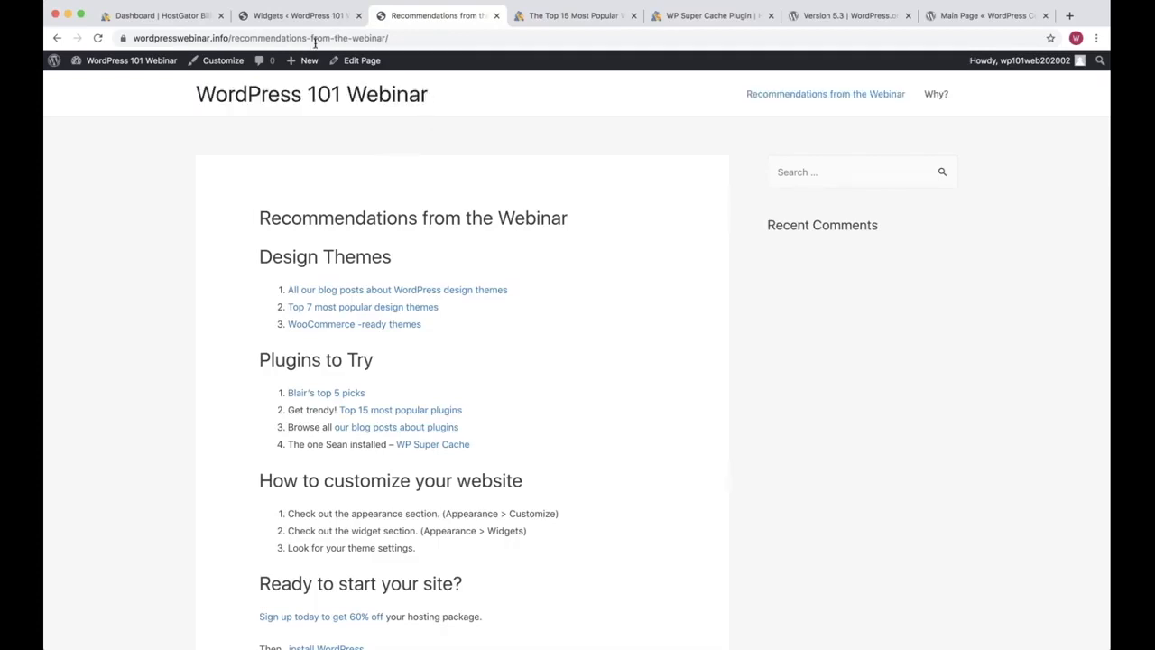
Step: Return to the Widgets admin page and inspect the Header widget area and the footer bar sections
click(302, 15)
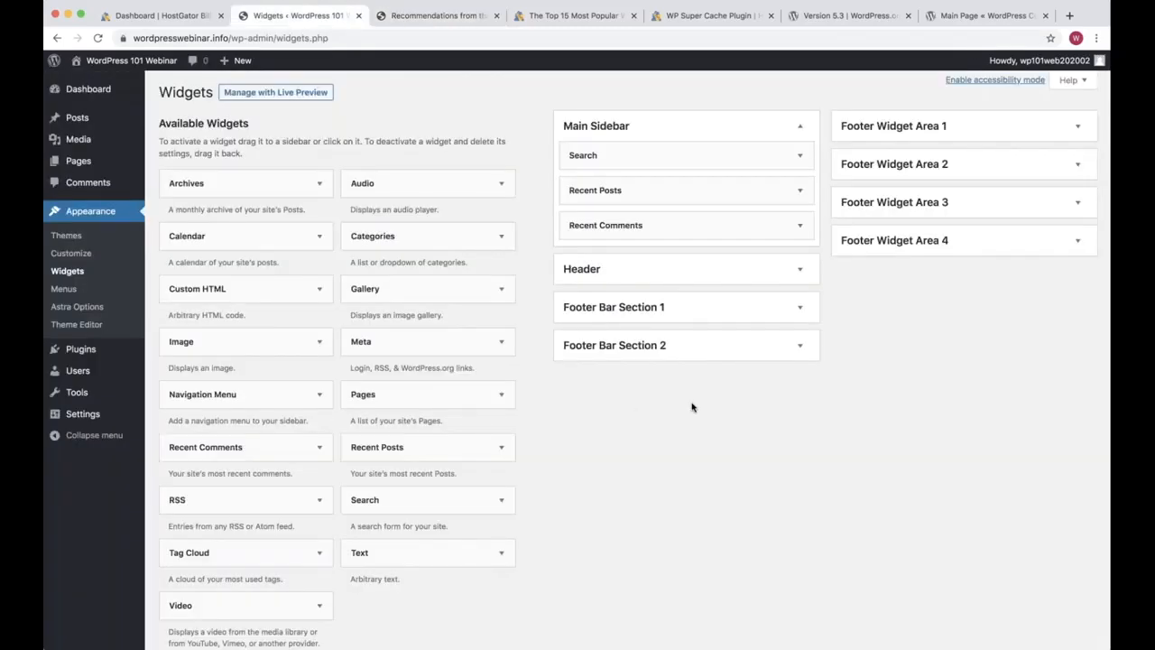
click(801, 270)
click(801, 270)
scroll(749, 430, down, 1)
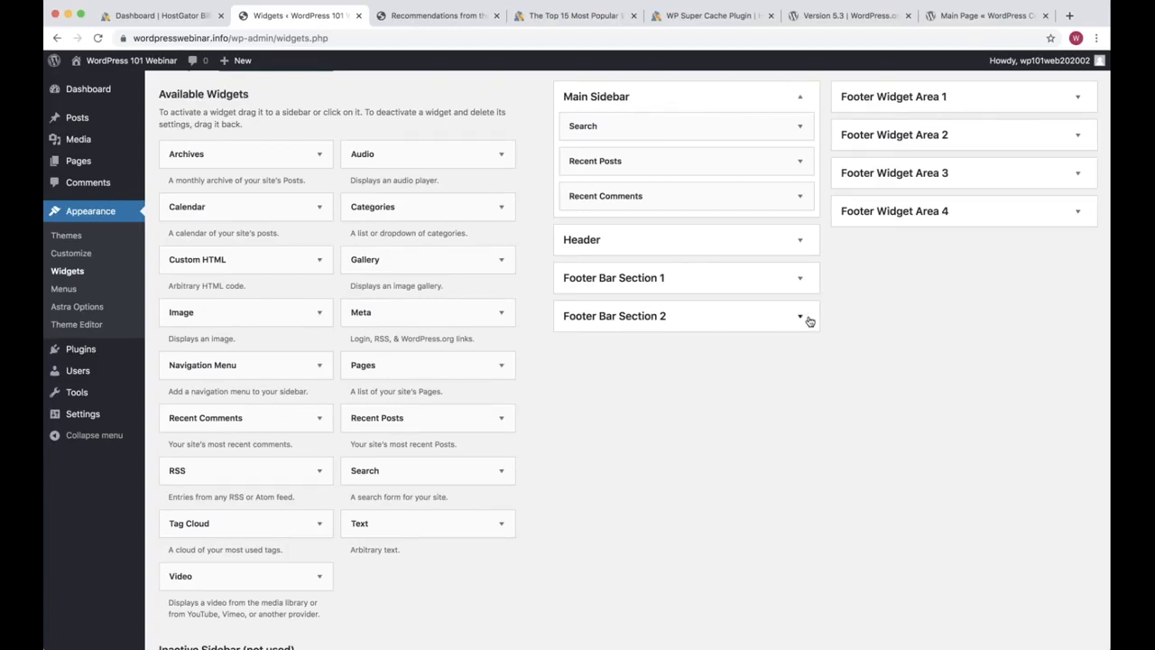
scroll(839, 342, up, 1)
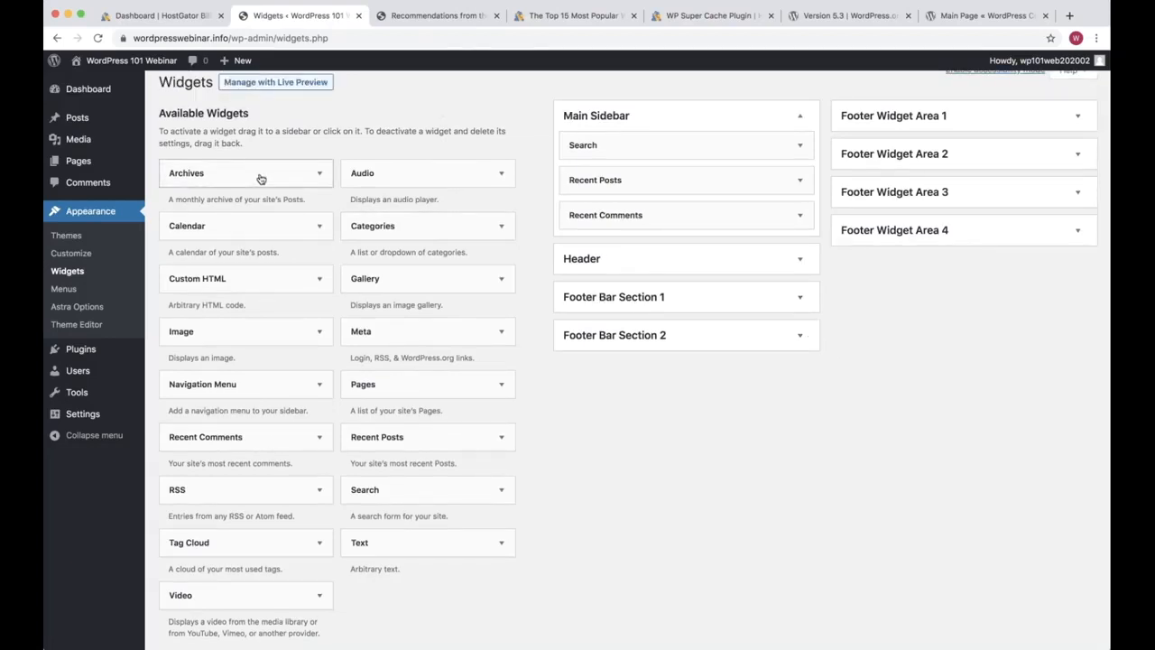
Step: Add an Image widget to Footer Bar Section 1 and delete it again
mouse_move(261, 179)
mouse_down()
mouse_move(693, 220)
mouse_move(670, 377)
mouse_move(631, 345)
mouse_move(272, 186)
mouse_up()
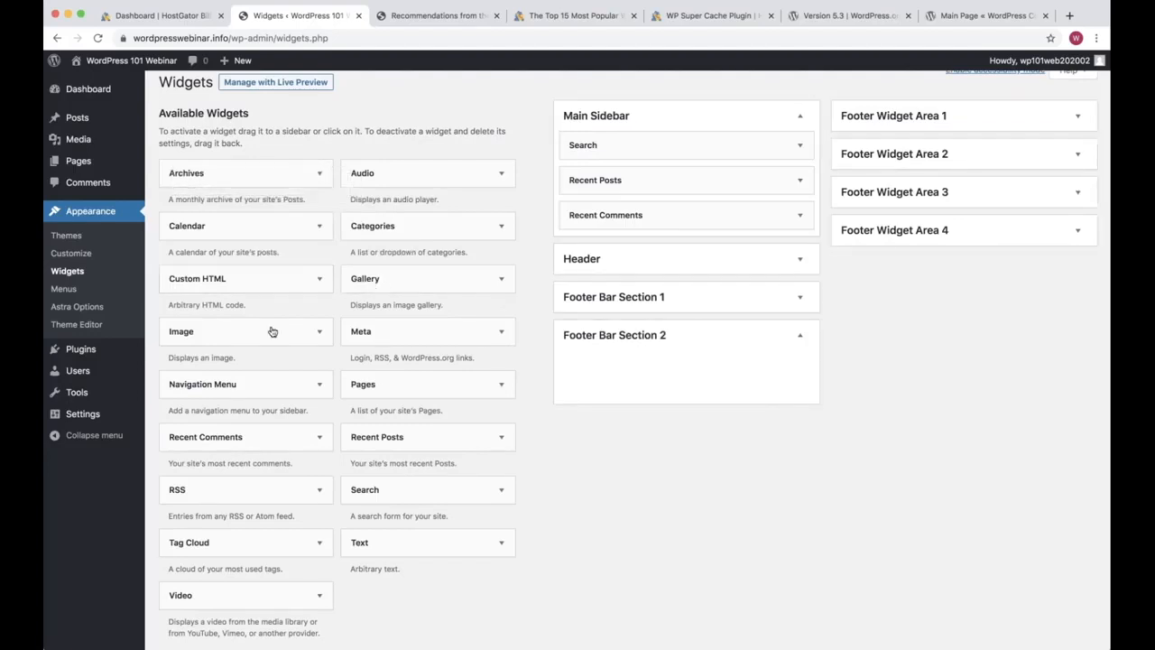
drag(272, 332, 668, 307)
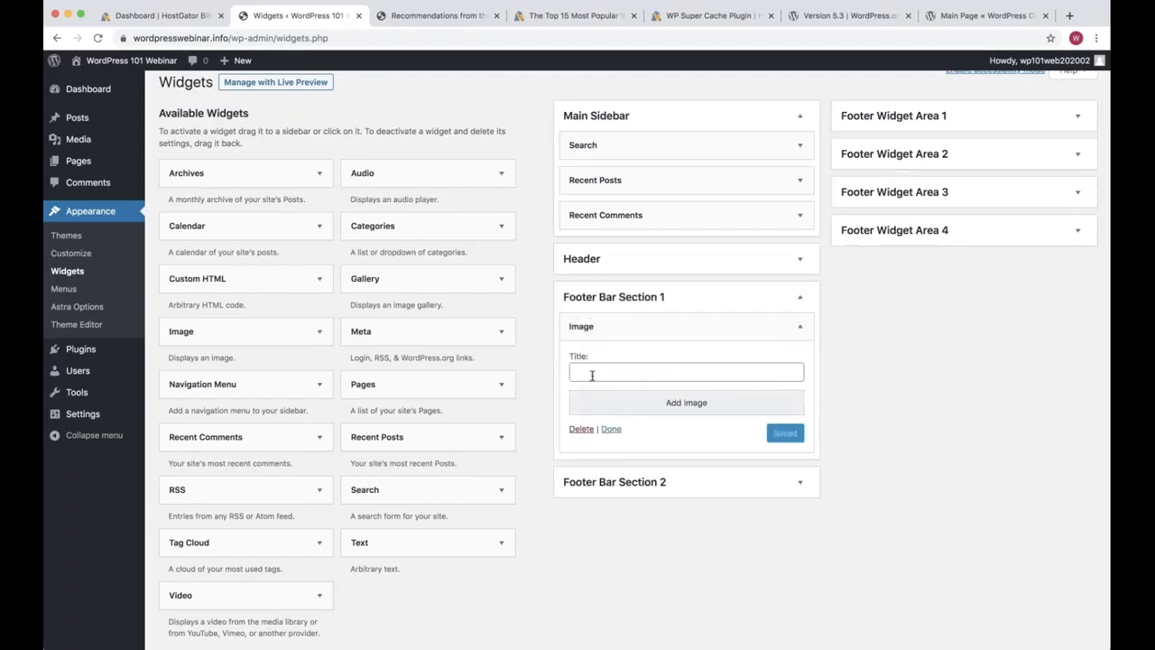
click(580, 429)
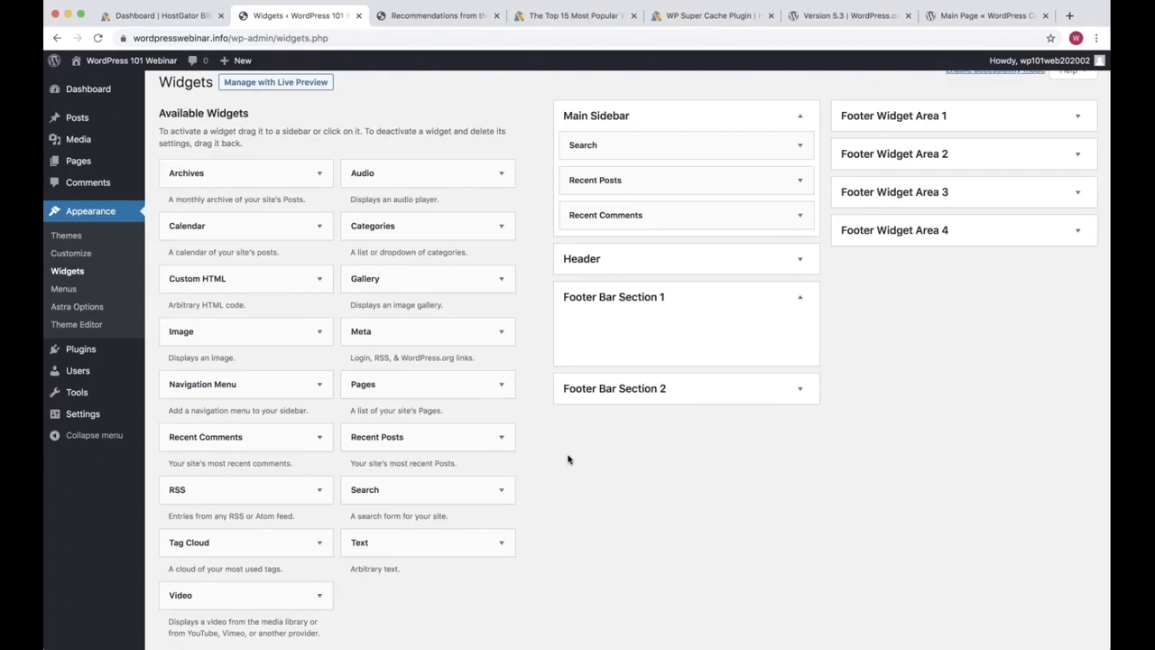
Step: Add a Text widget titled "Good afternoon!" with the content "Hi!" to Footer Bar Section 1, save it and collapse it
drag(361, 542, 665, 331)
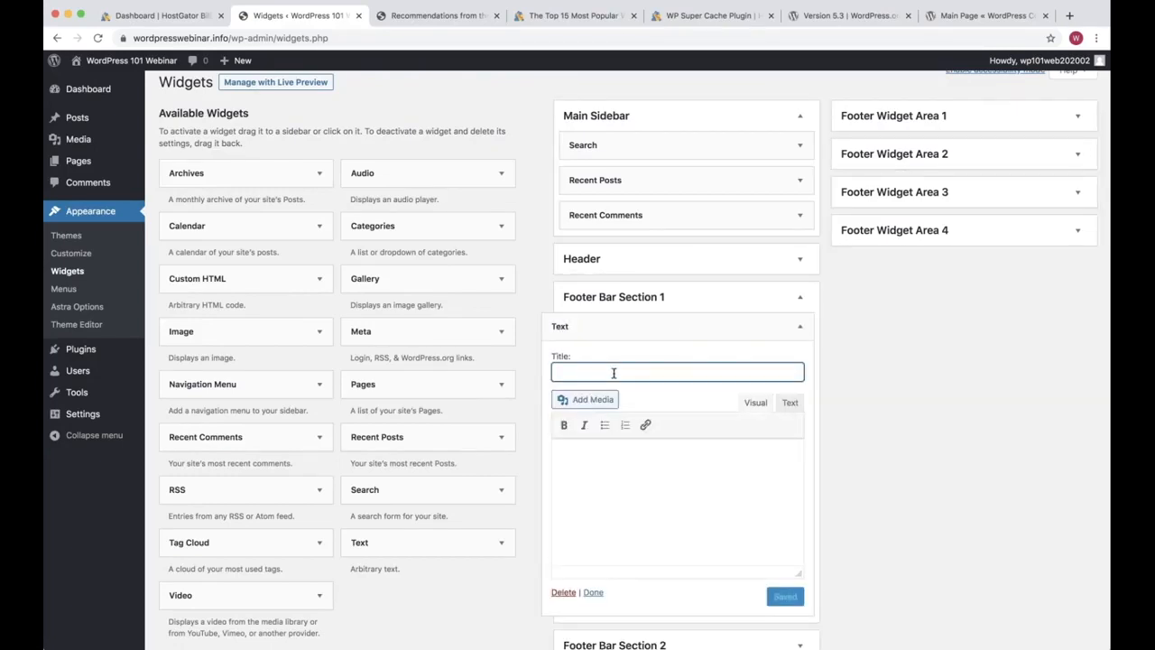
text(Good afternoon!)
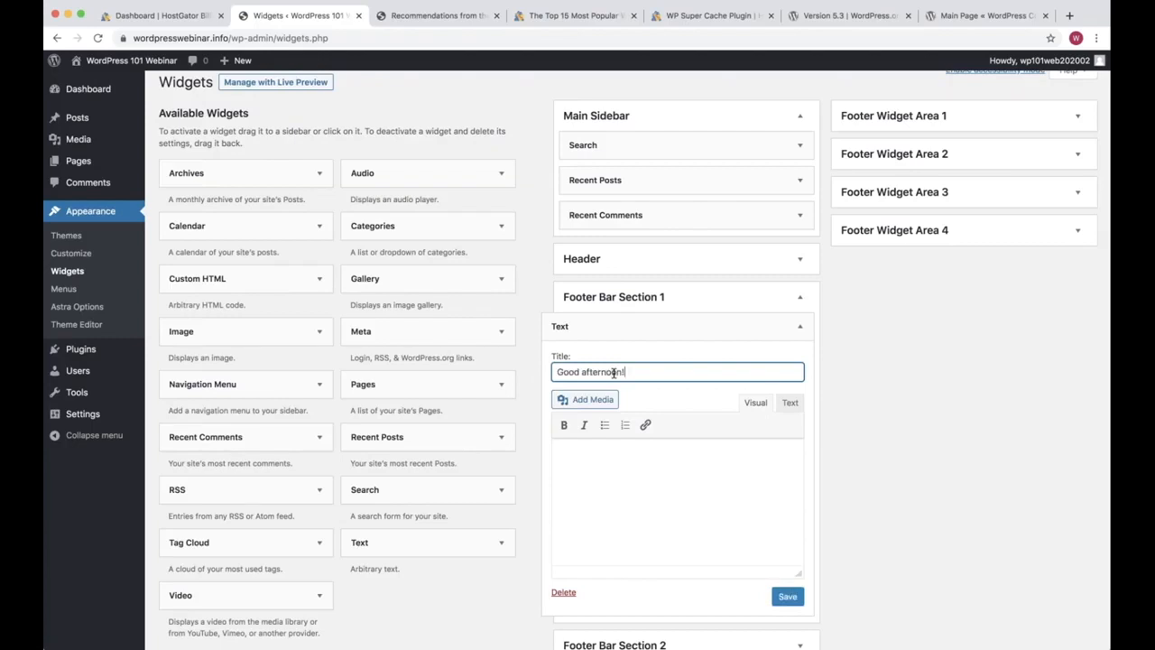
click(724, 525)
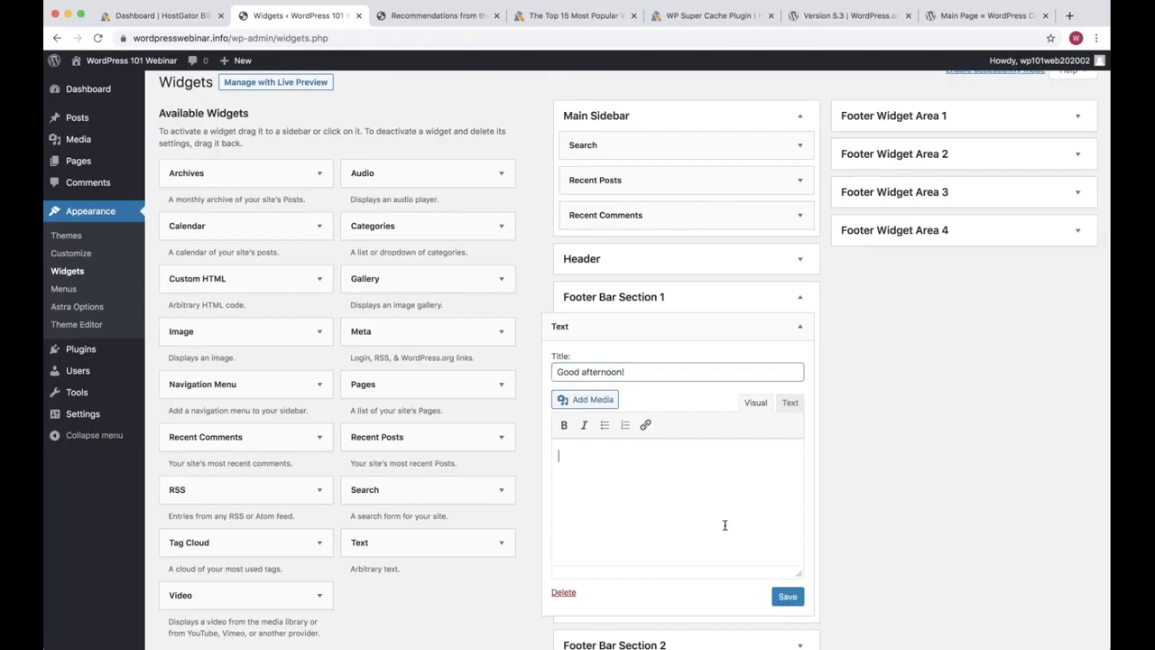
text(Hi!)
click(785, 595)
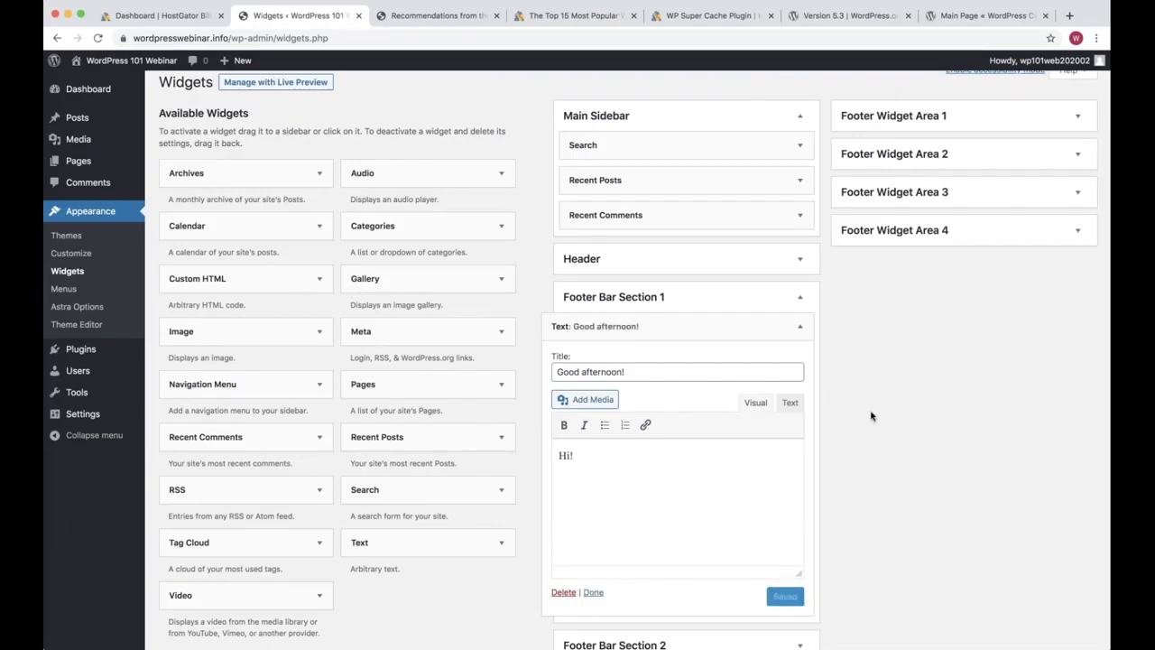
click(800, 327)
click(892, 428)
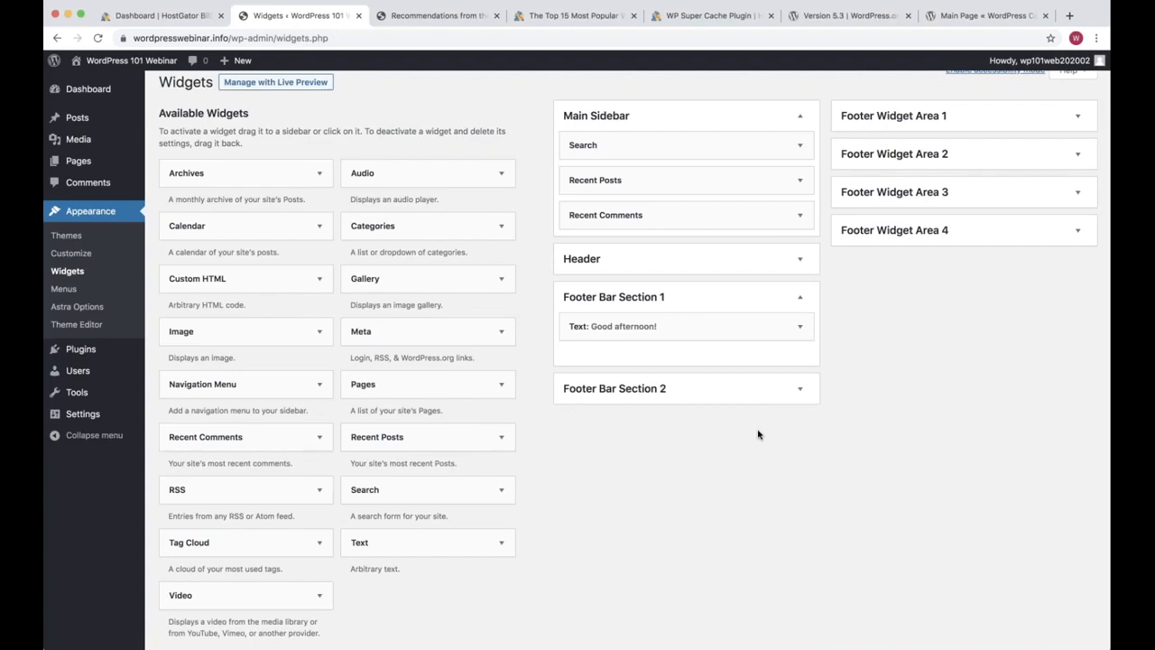
Step: Expand the "Good afternoon!" text widget in Footer Bar Section 1 and delete it
click(800, 327)
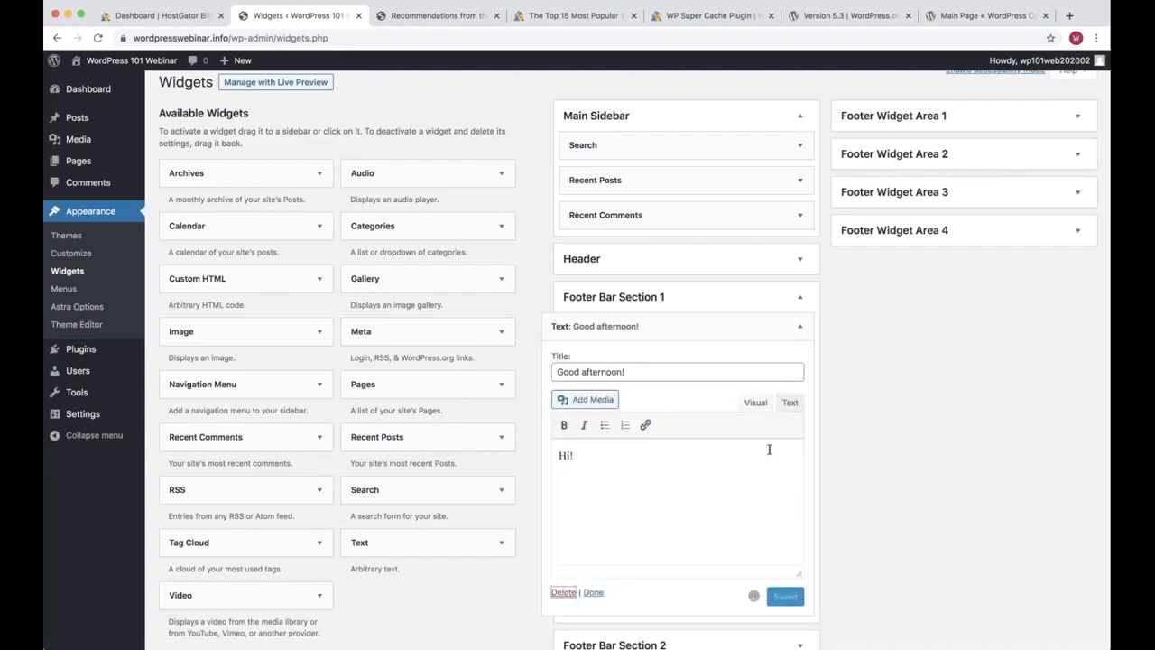
click(563, 592)
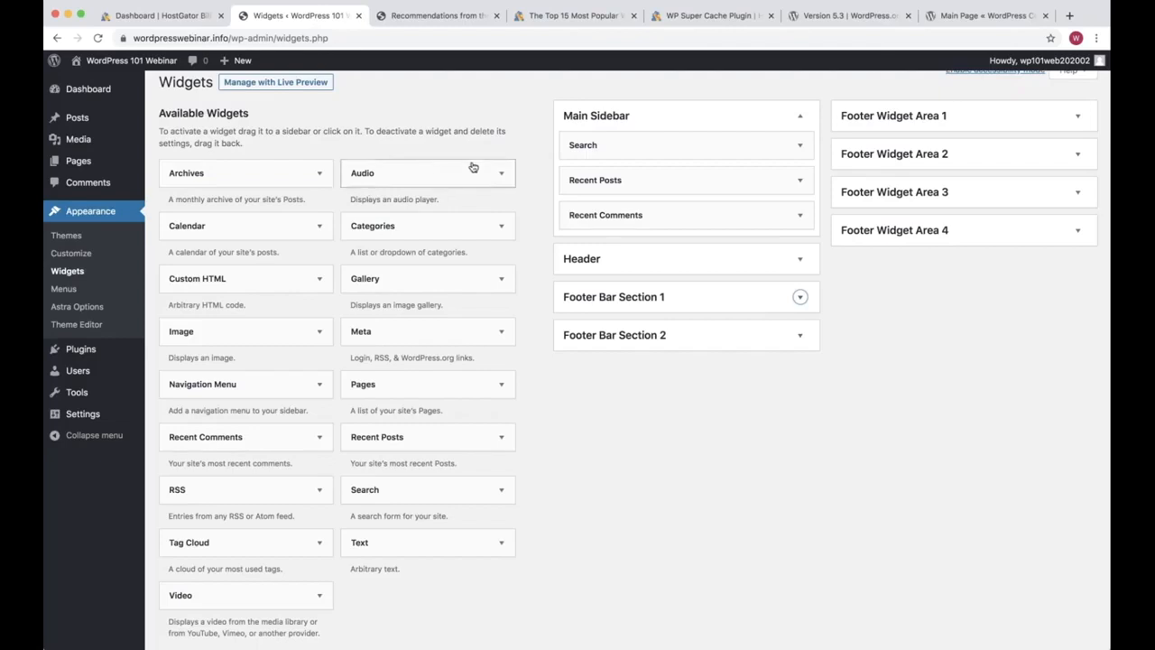
Step: Move the Recent Posts widget from Main Sidebar to Footer Bar Section 1 and the Search widget to the Header area
drag(604, 177, 609, 148)
drag(612, 212, 619, 319)
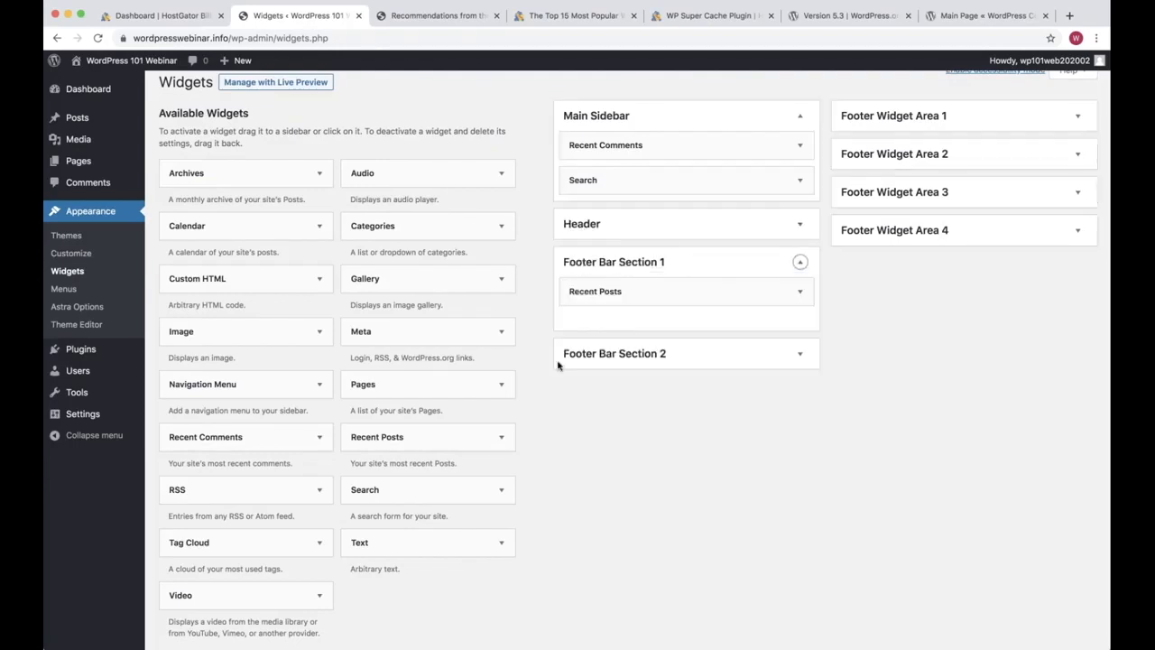
drag(621, 180, 621, 237)
scroll(541, 297, up, 2)
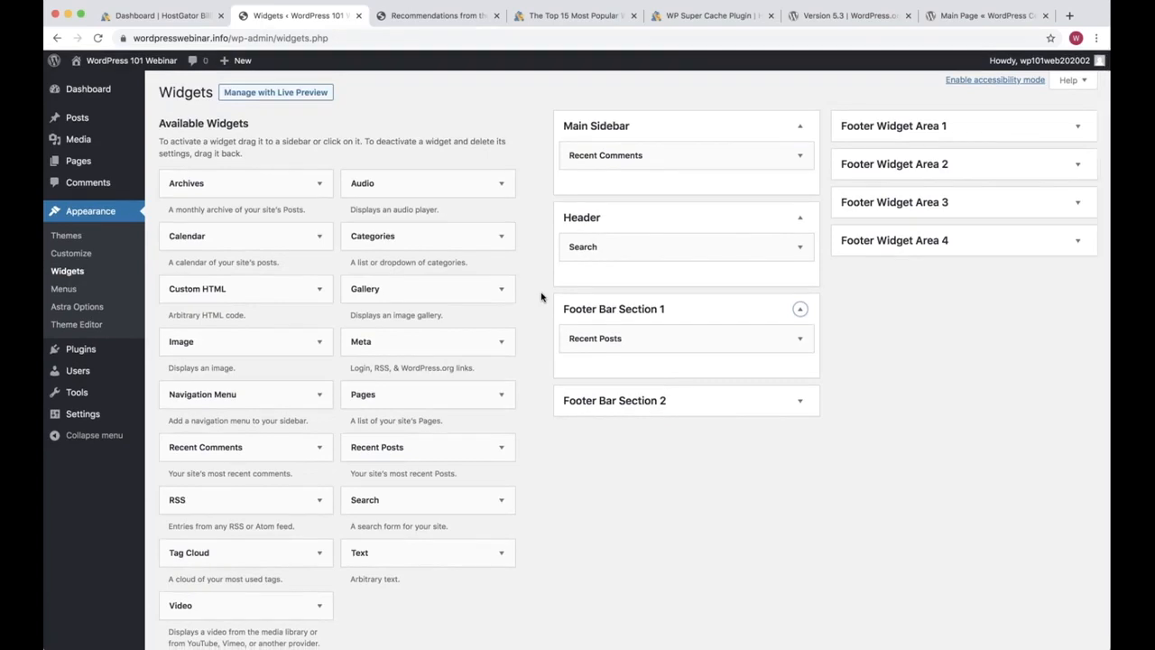
Step: Check the sidebar and footer on the live Recommendations from the Webinar page and return to the Widgets admin page
key(ctrl+Tab)
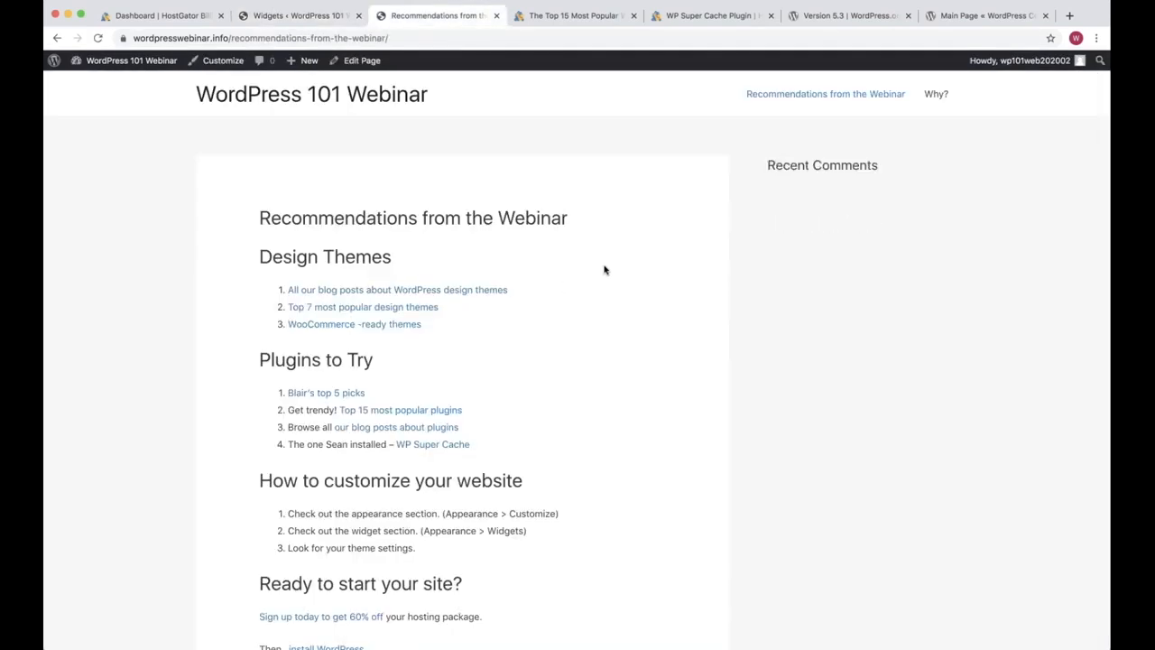
scroll(604, 270, down, 3)
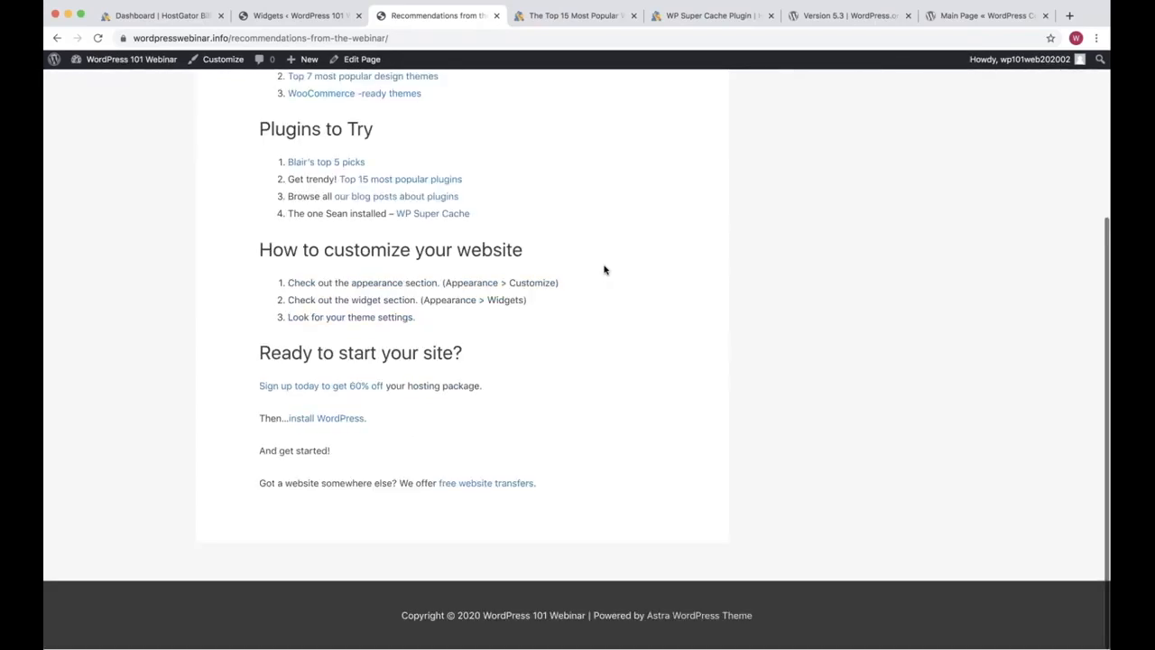
scroll(605, 270, up, 3)
key(ctrl+shift+Tab)
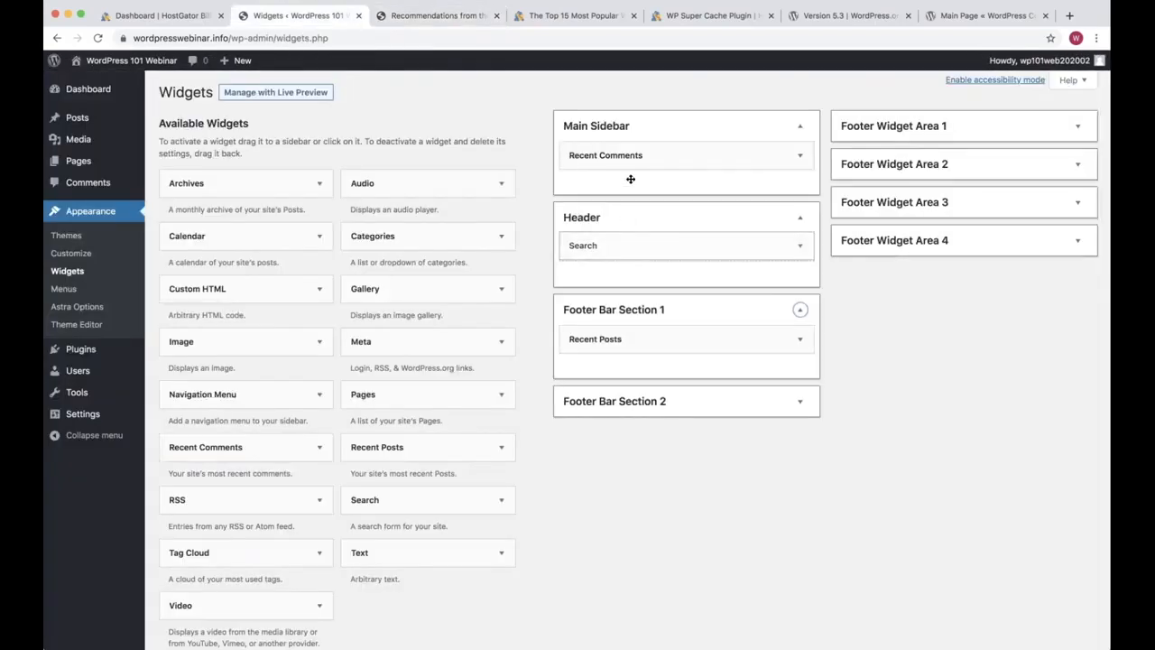
Step: Move the Search and Recent Posts widgets back into the Main Sidebar and collapse the Available Widgets list
drag(631, 245, 632, 155)
drag(622, 361, 624, 222)
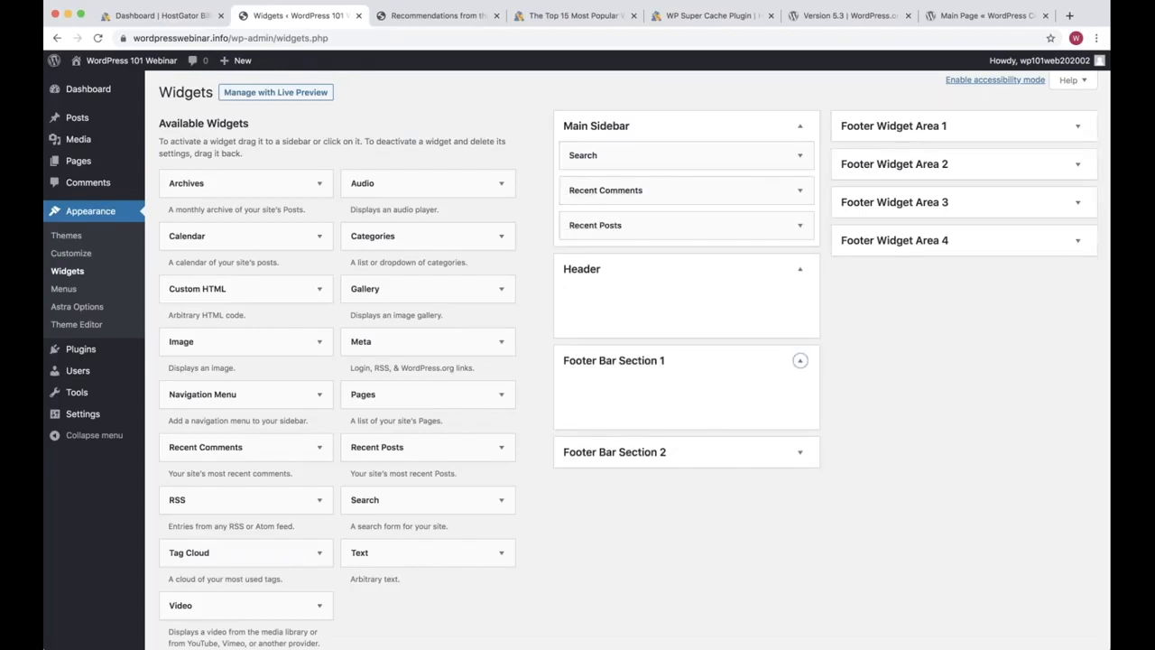
click(472, 124)
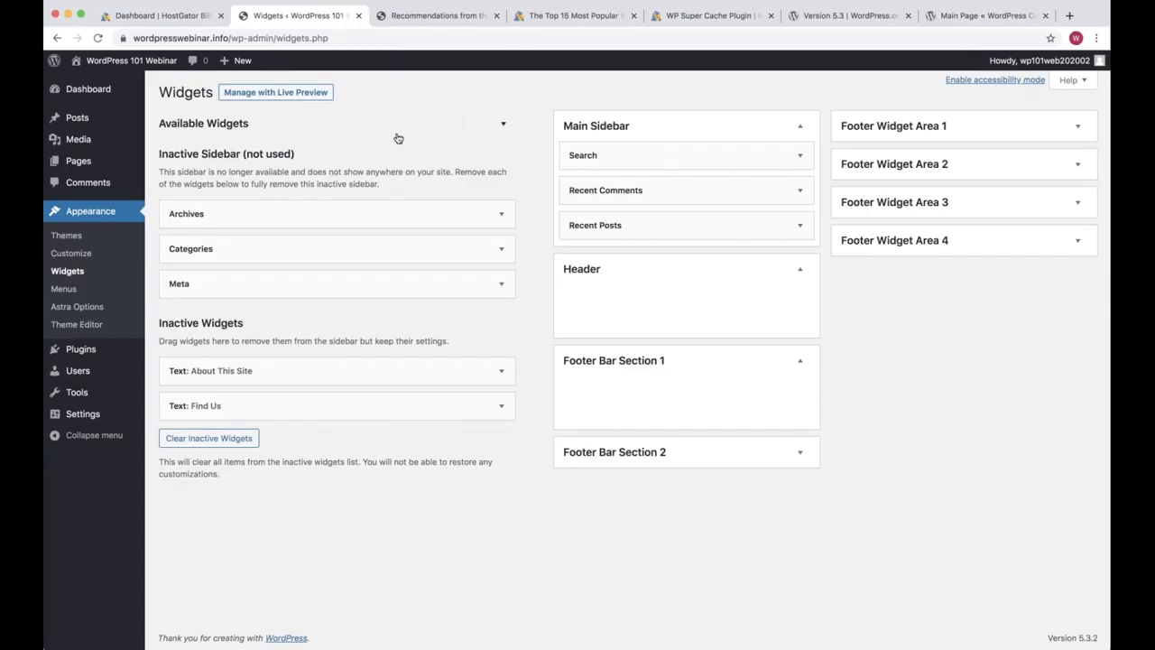
Step: Open the Plugins page, go to adding a new plugin and search the plugin directory for "woocommerce"
mouse_move(108, 351)
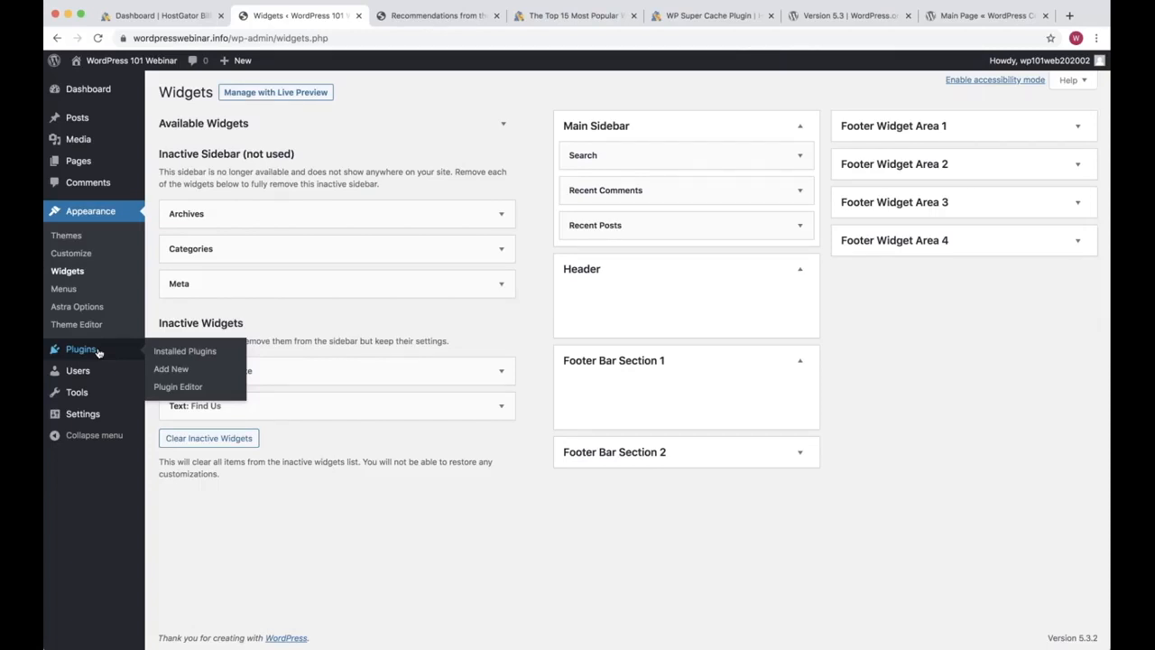
click(99, 352)
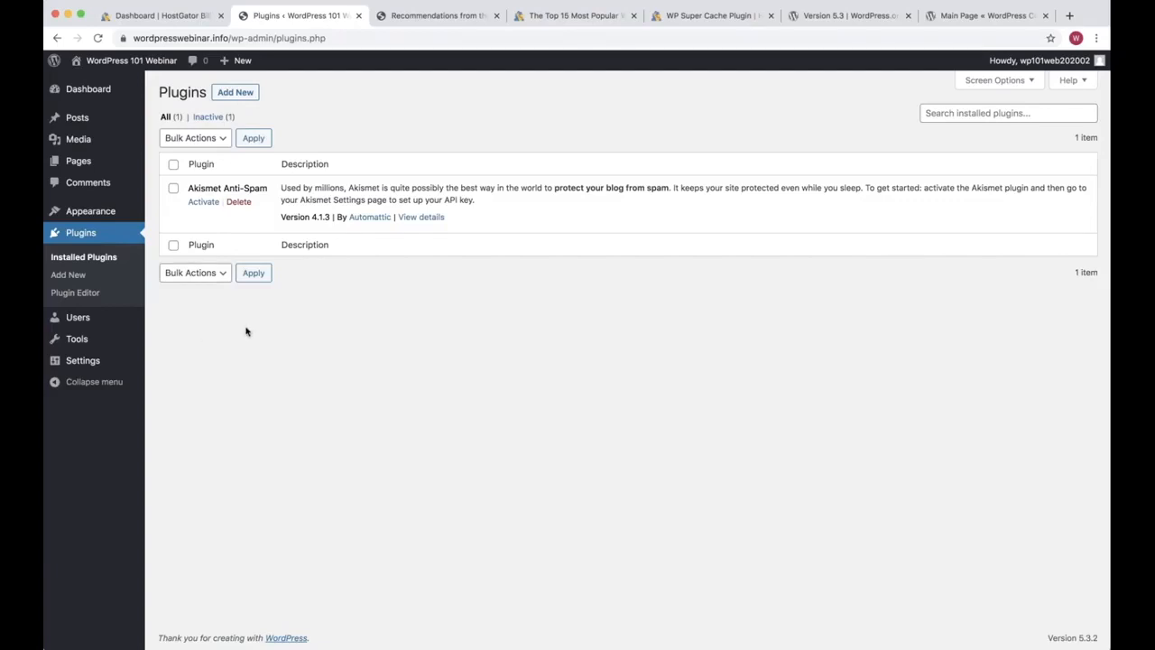
click(239, 93)
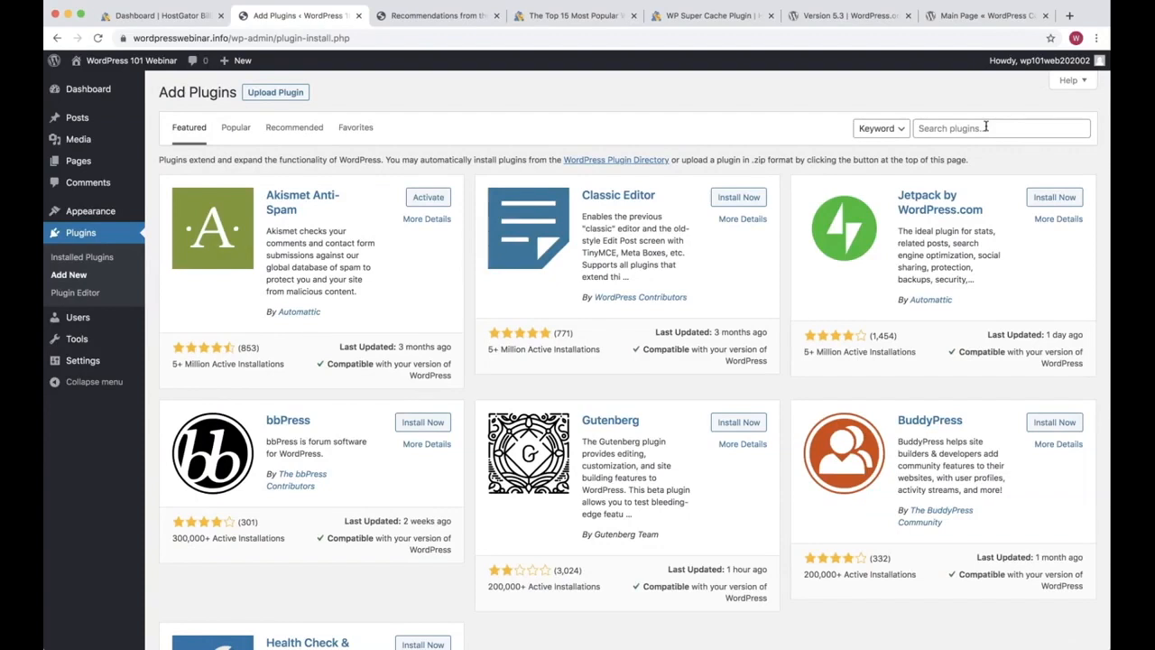
click(985, 127)
text(woocommerce)
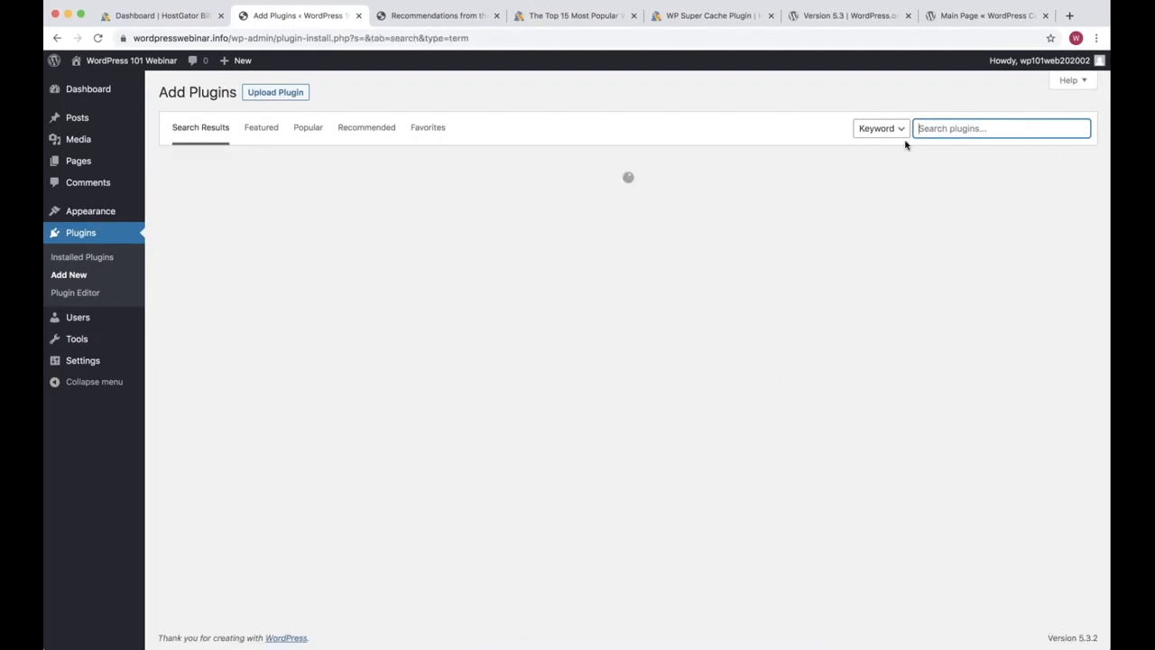
text(woocommerce)
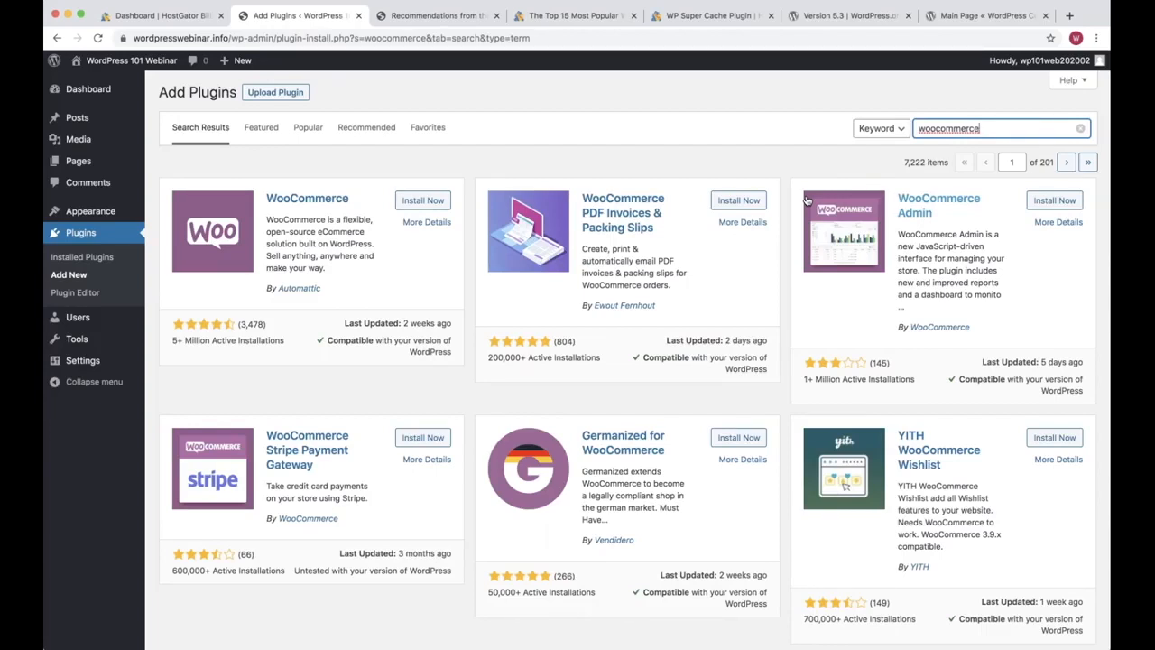
Step: Search the plugin directory for "cache" instead and browse the caching plugins
key(super+a)
text(cache)
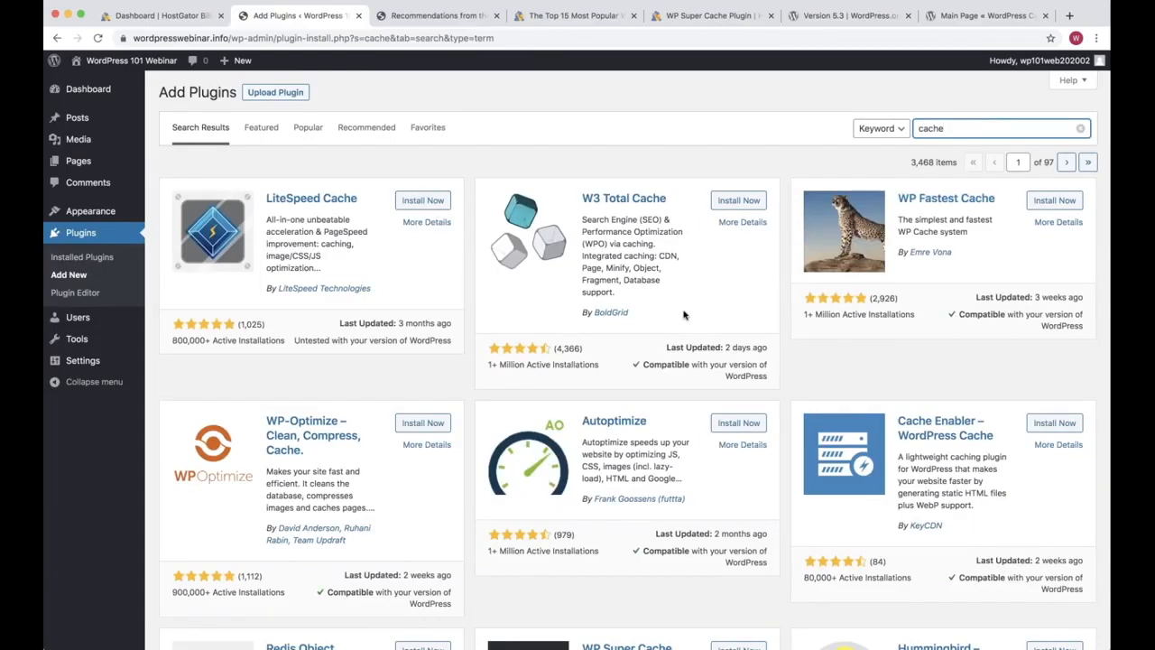
scroll(684, 315, down, 1)
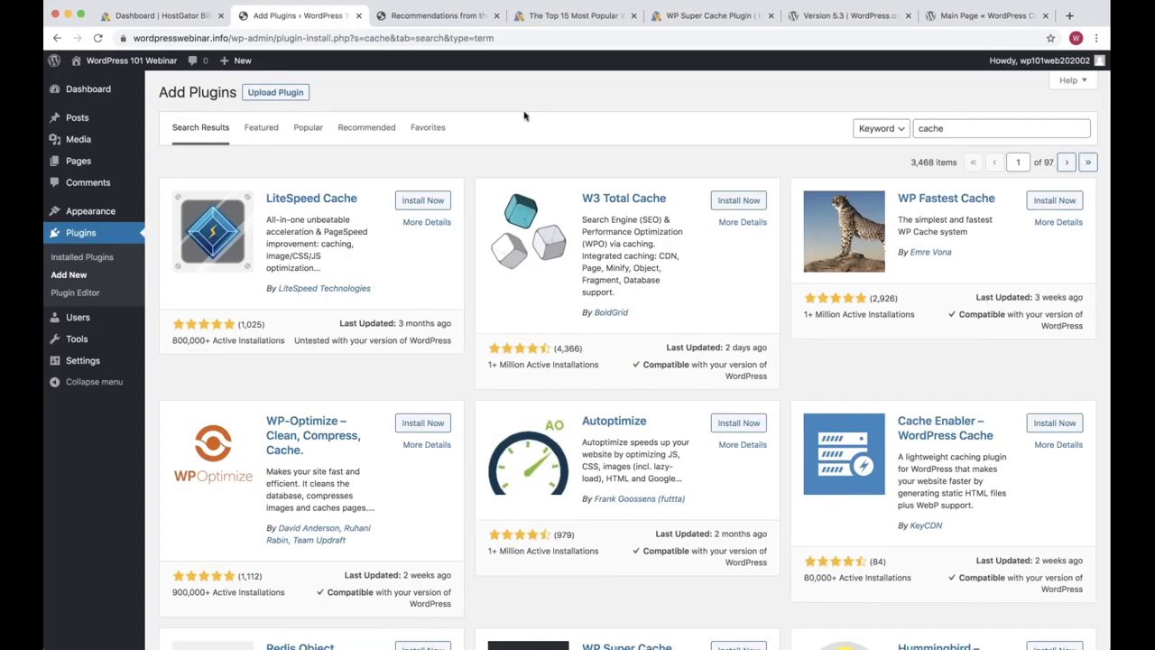
Step: Switch to the HostGator article "The Top 15 Most Popular WordPress Plugins" and read through its introduction to the first plugin
click(570, 17)
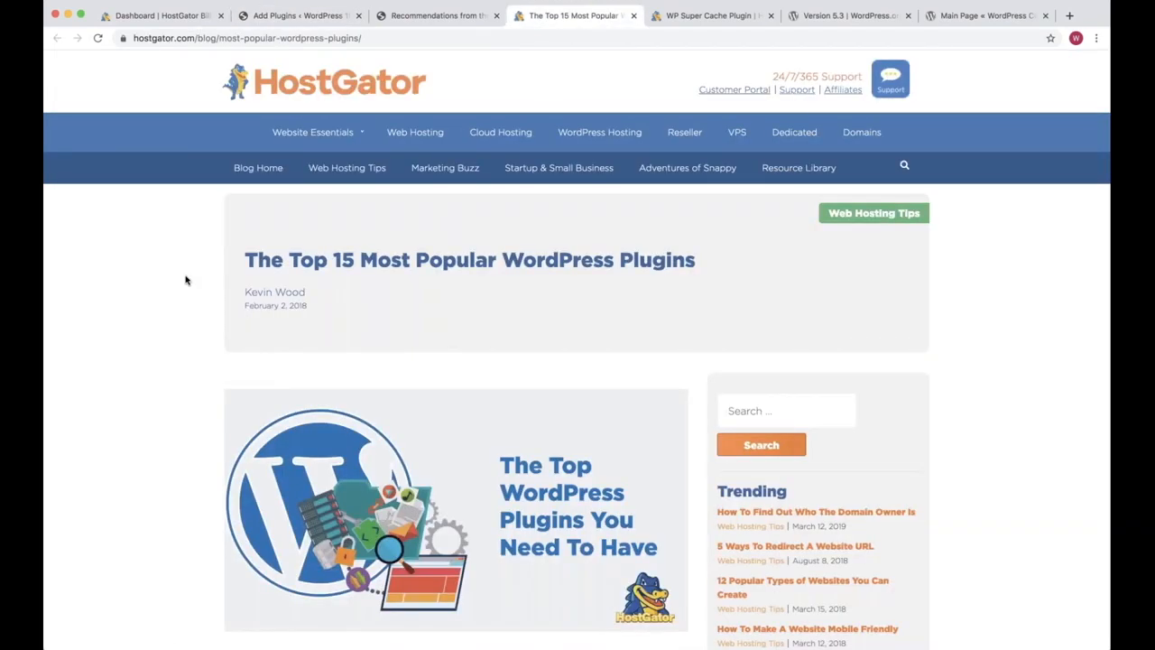
scroll(186, 281, down, 1)
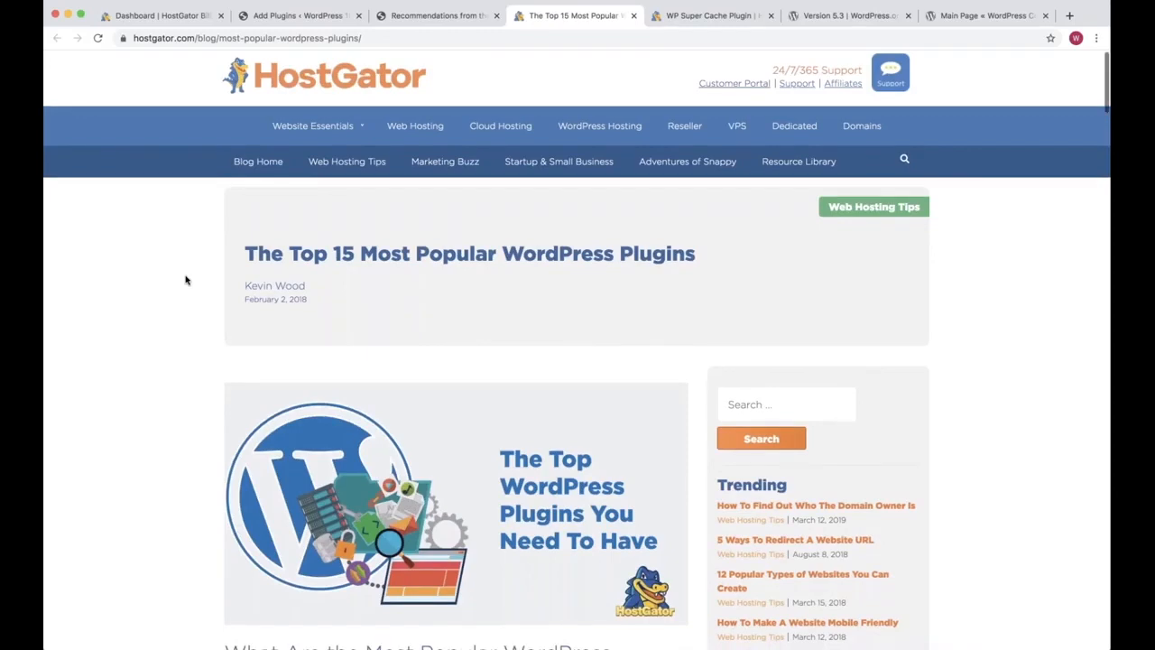
scroll(186, 281, down, 5)
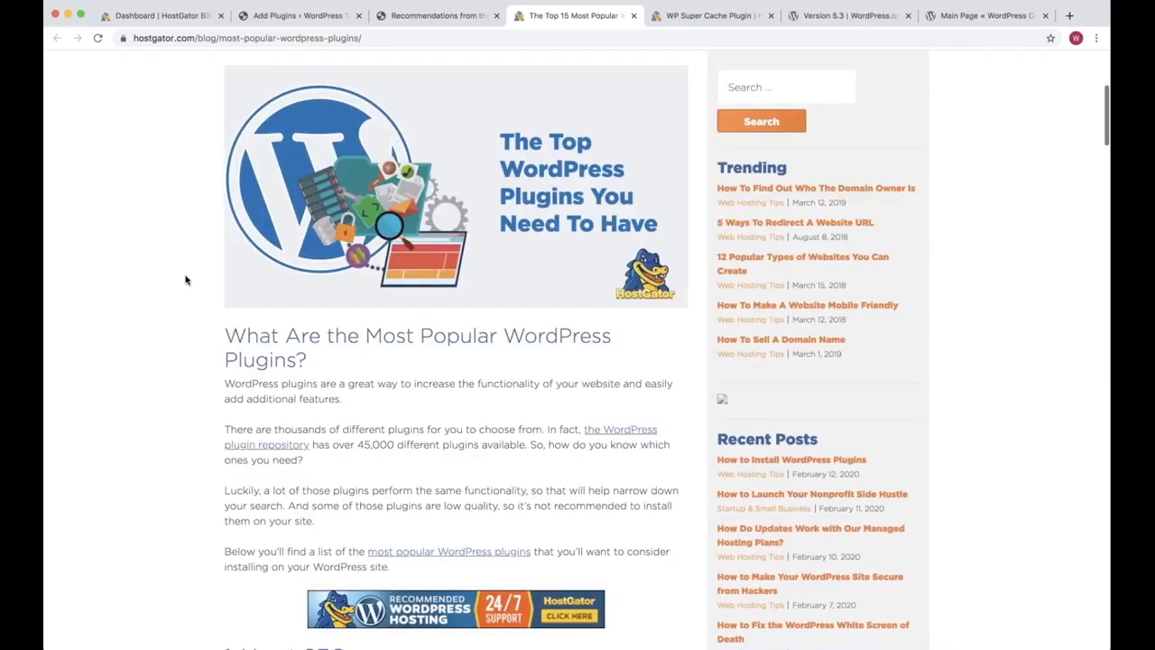
scroll(186, 281, down, 3)
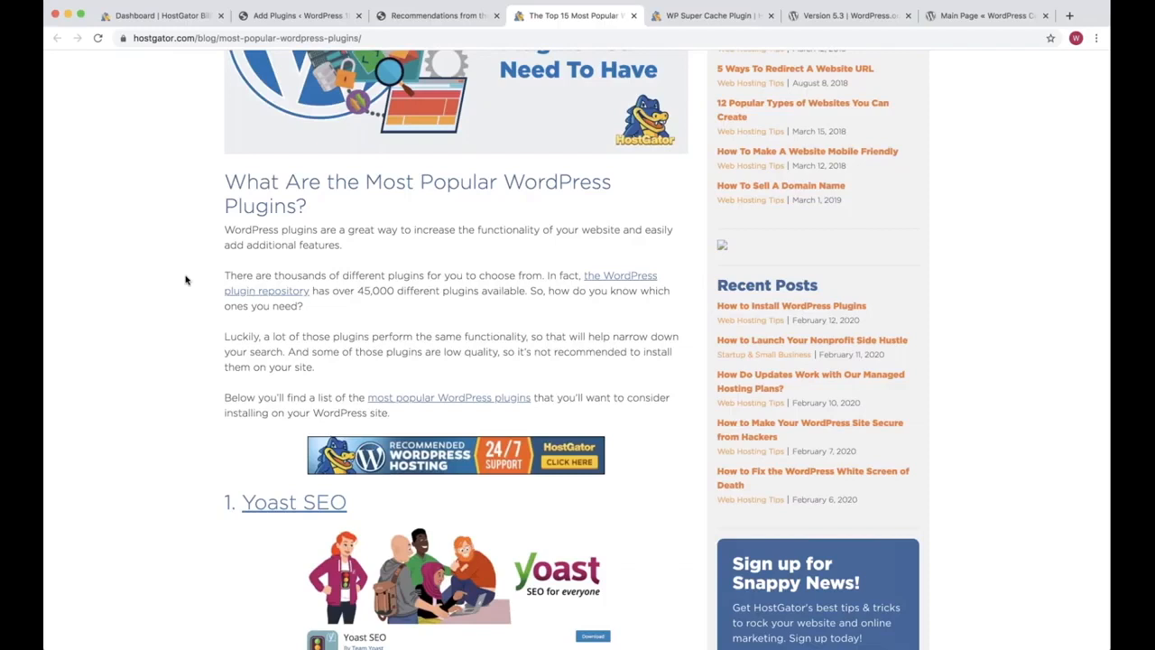
Step: Switch to the HostGator help article on the WP Super Cache plugin and review its Configuration & Settings instructions
key(ctrl+Tab)
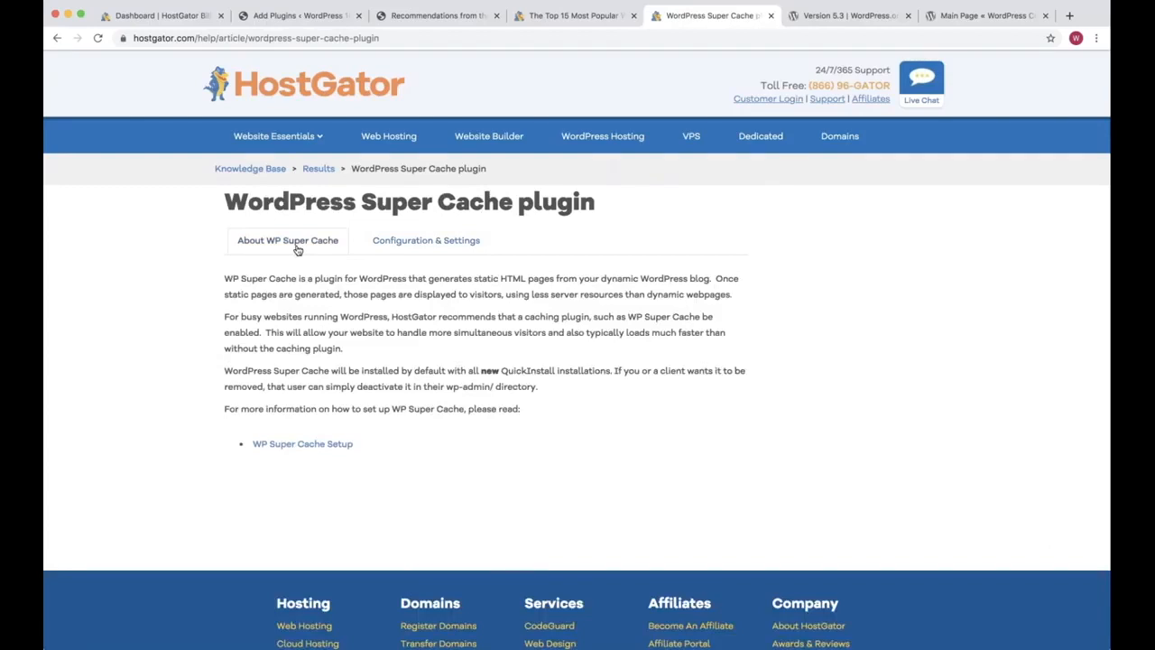
drag(598, 202, 362, 200)
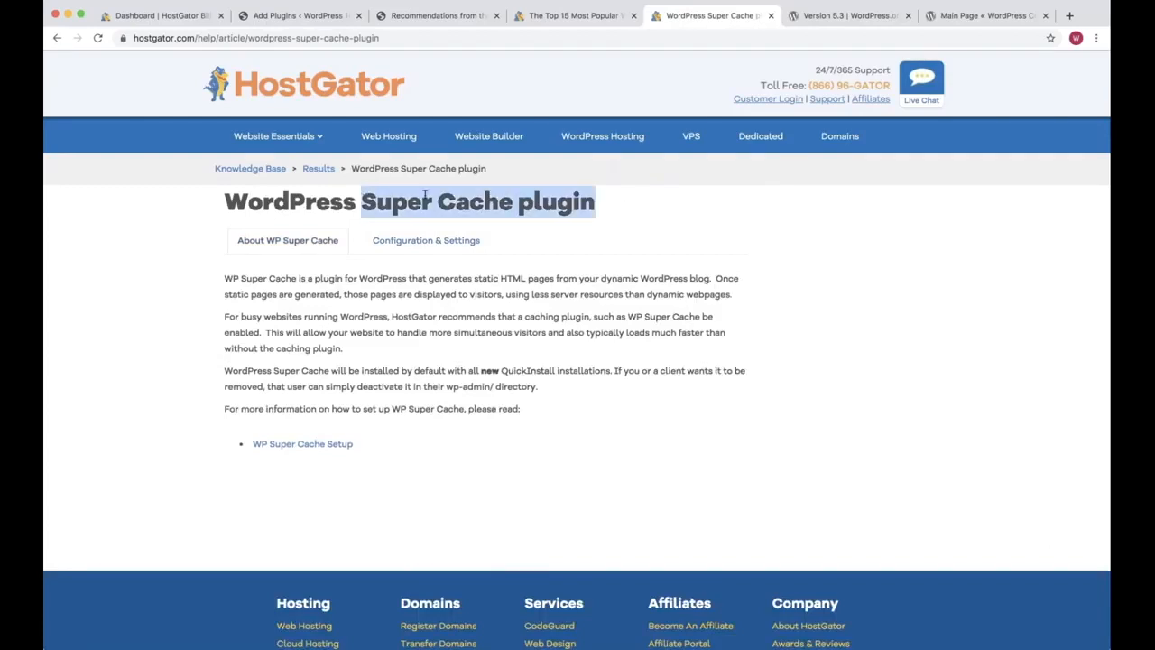
click(463, 242)
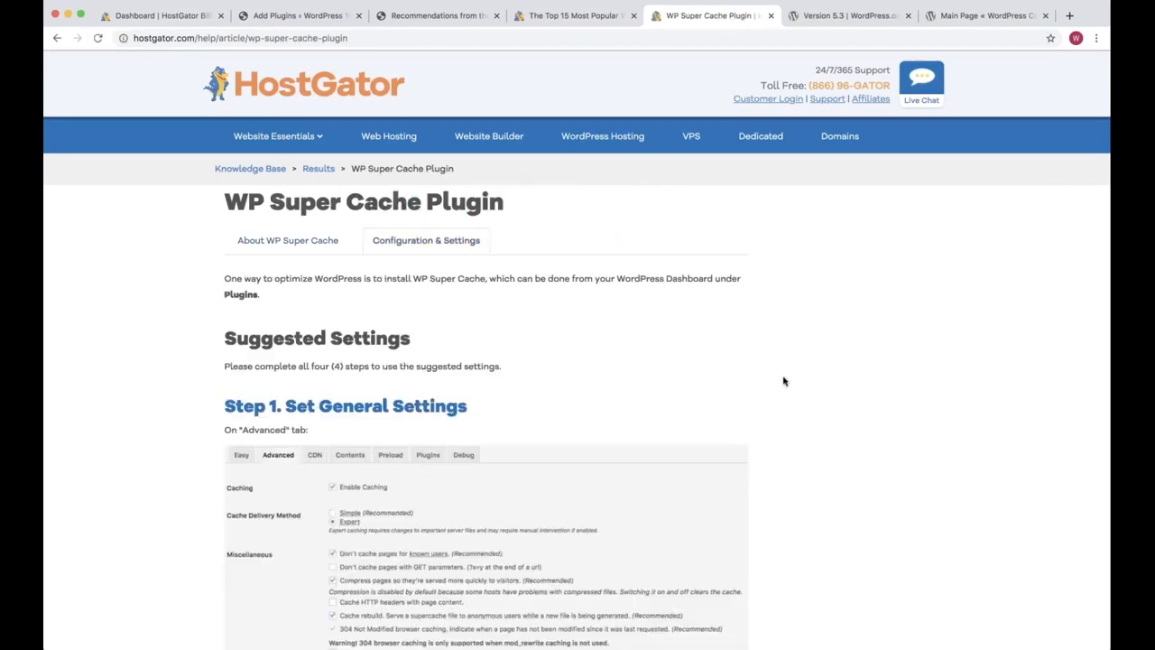
scroll(784, 381, down, 3)
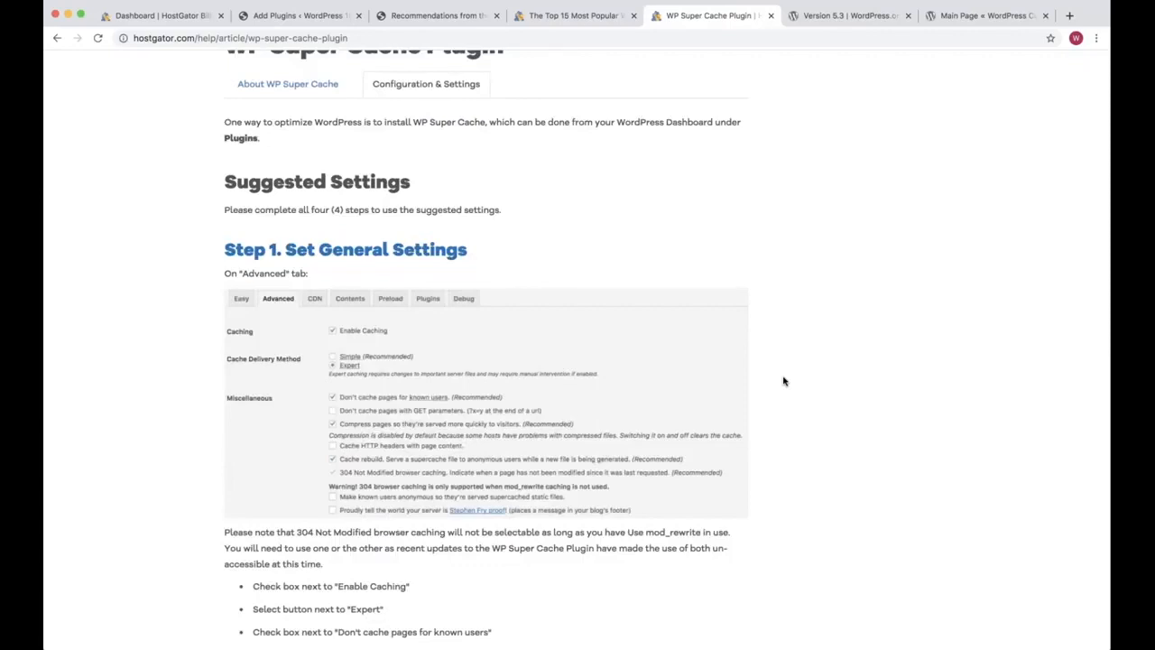
scroll(783, 381, down, 1)
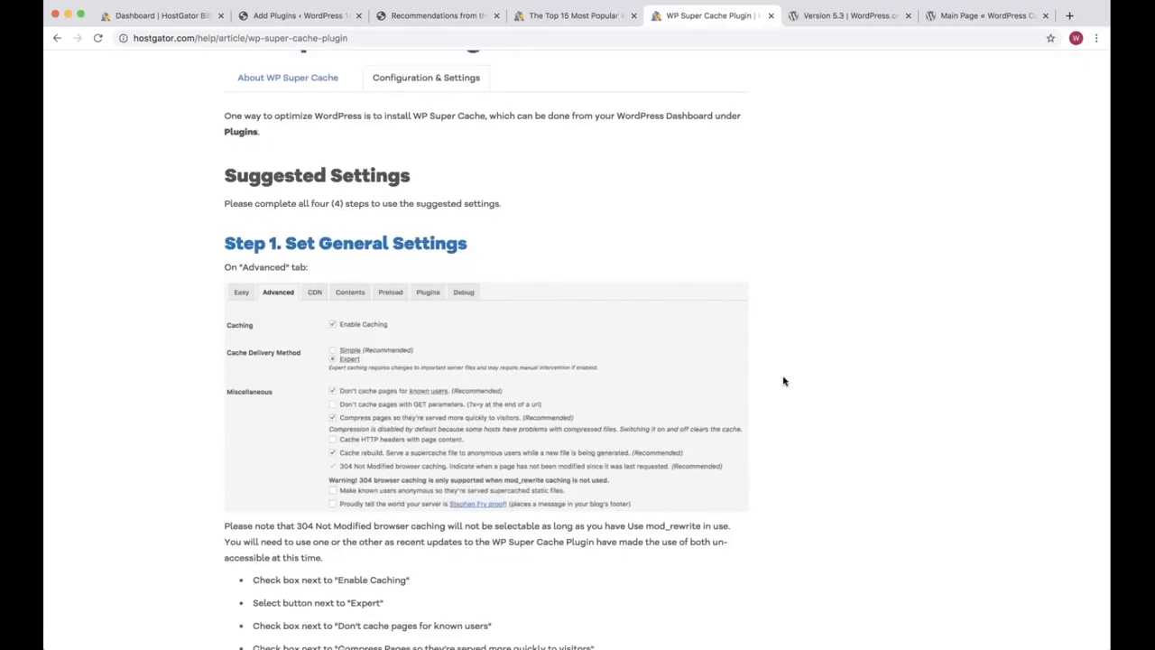
scroll(472, 180, up, 1)
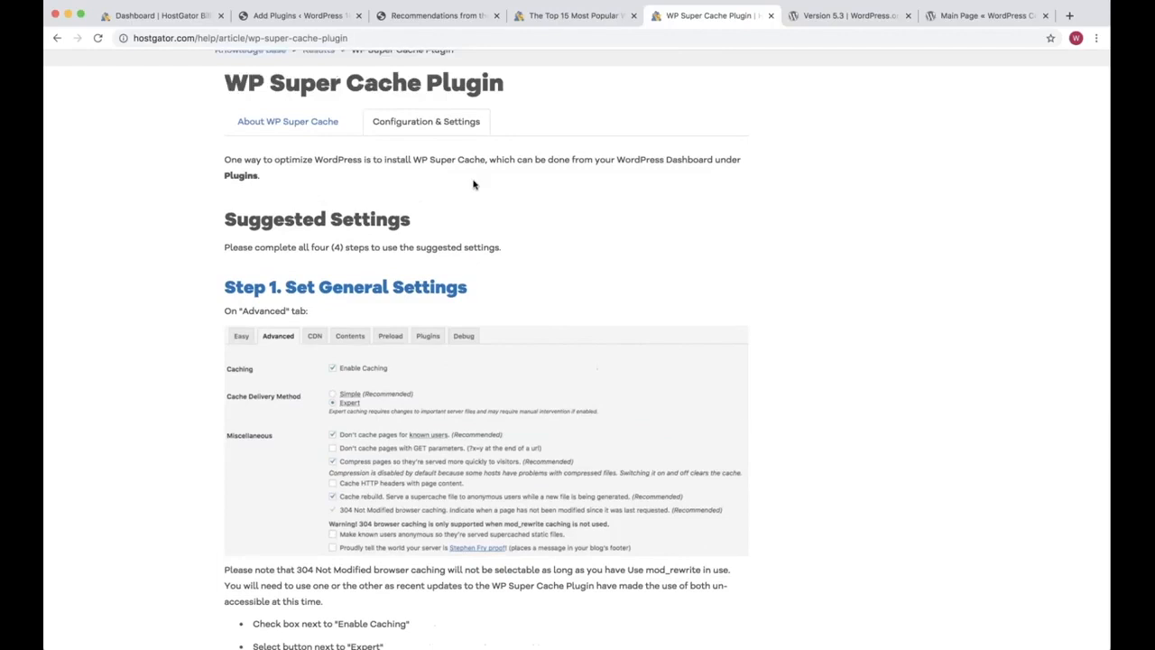
Step: Return to the Add Plugins page, search for "super cache" and examine WP Super Cache's author, rating, active installations and last update
click(567, 16)
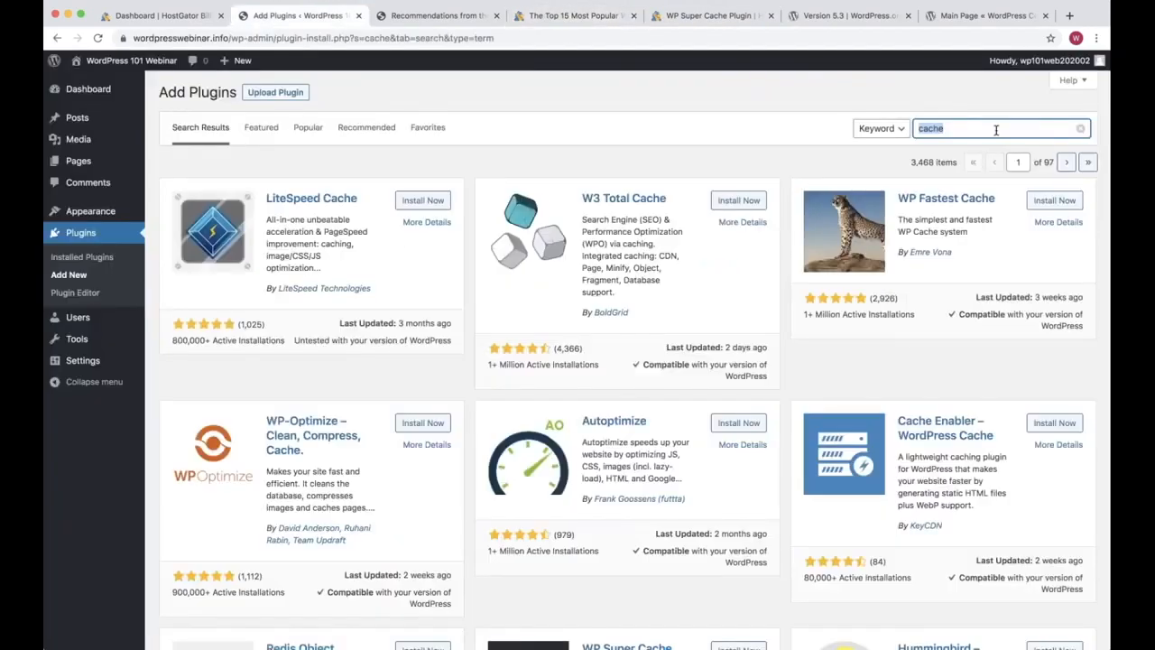
text(super cache)
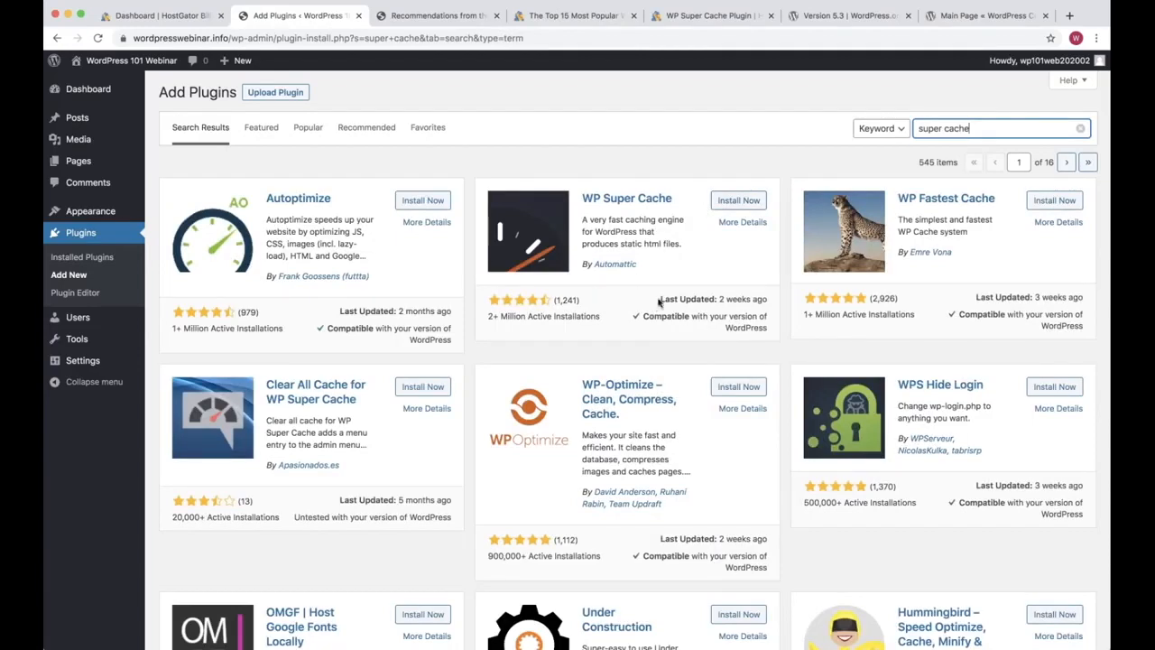
drag(659, 298, 767, 302)
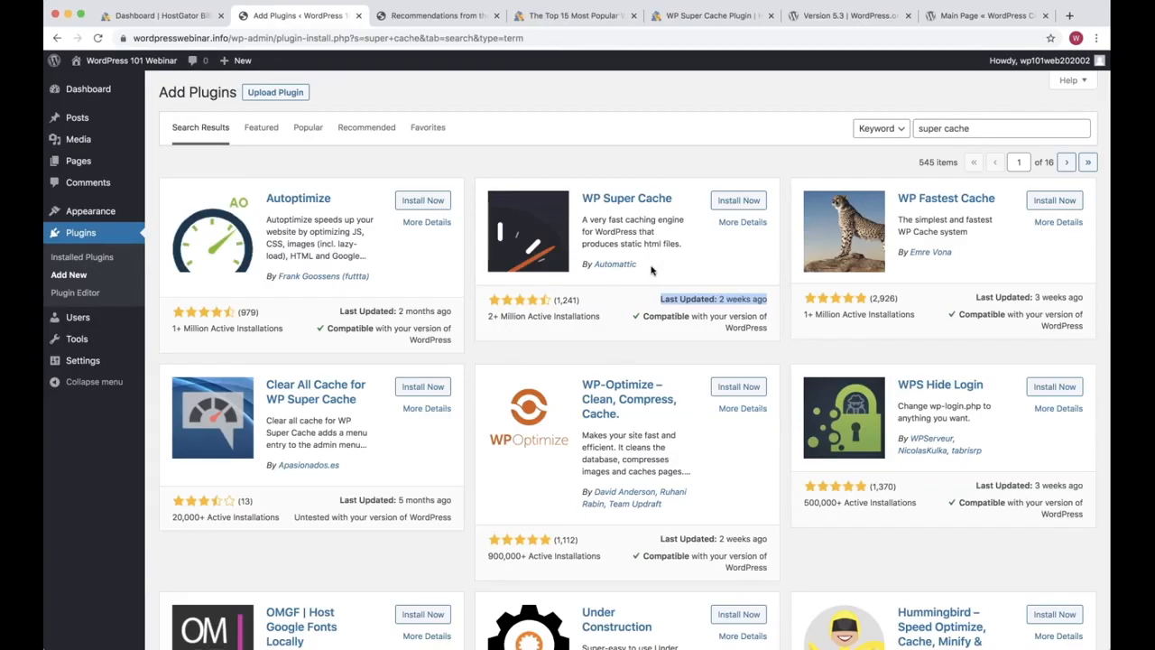
drag(651, 269, 582, 264)
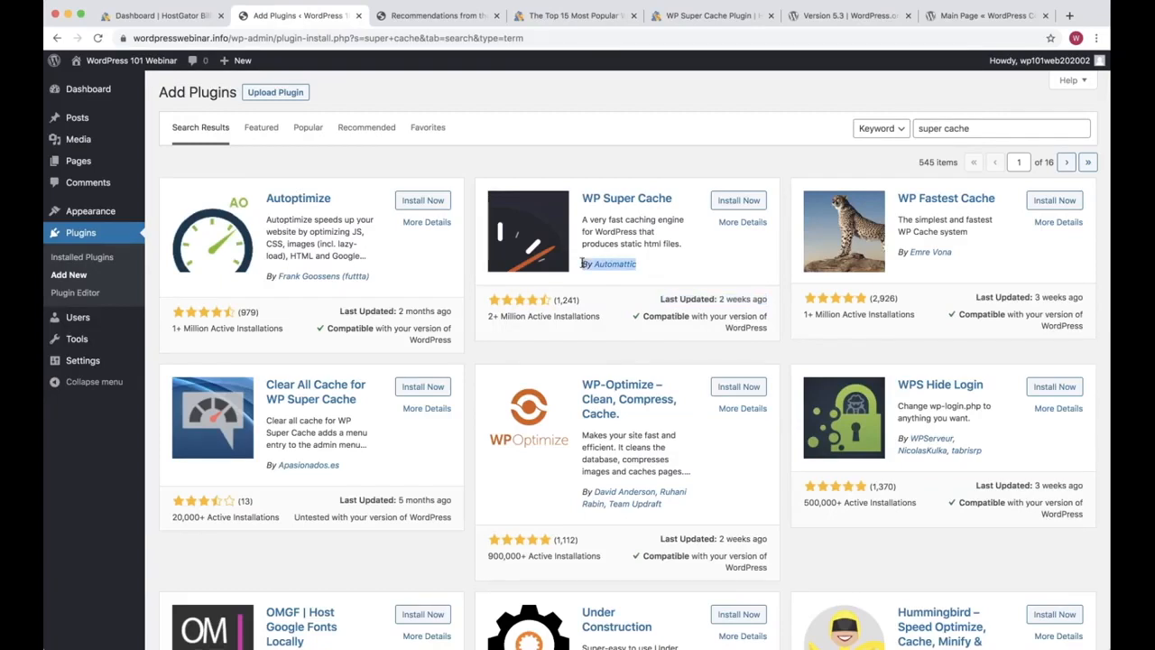
click(602, 305)
drag(602, 305, 597, 317)
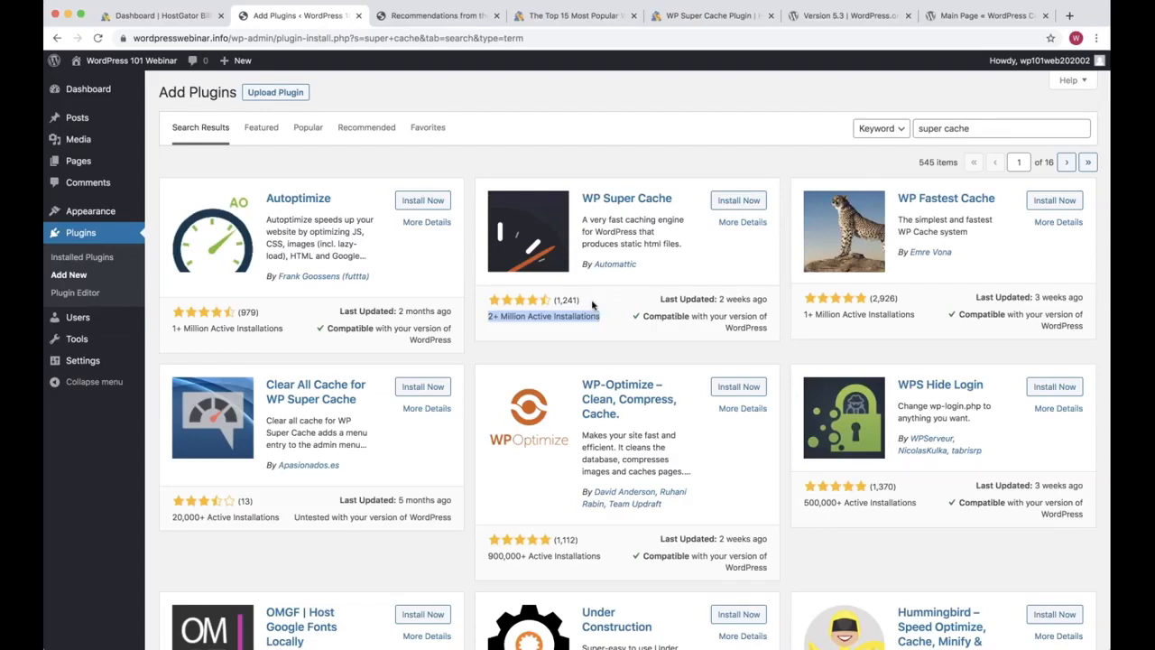
click(491, 299)
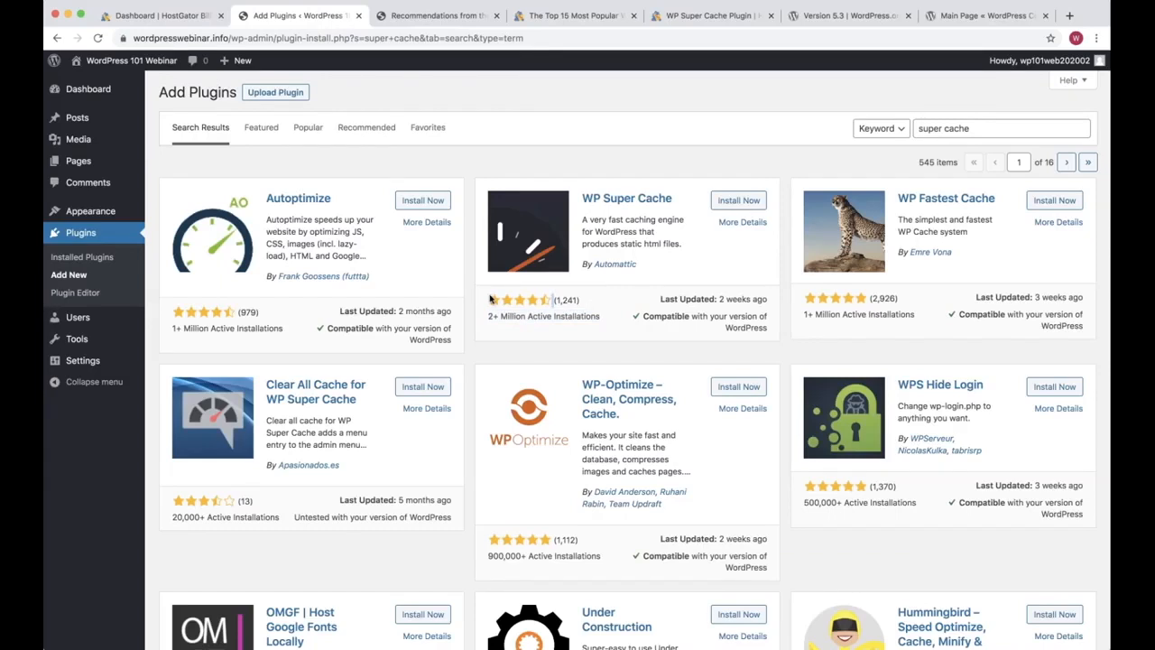
triple_click(575, 316)
drag(661, 299, 766, 298)
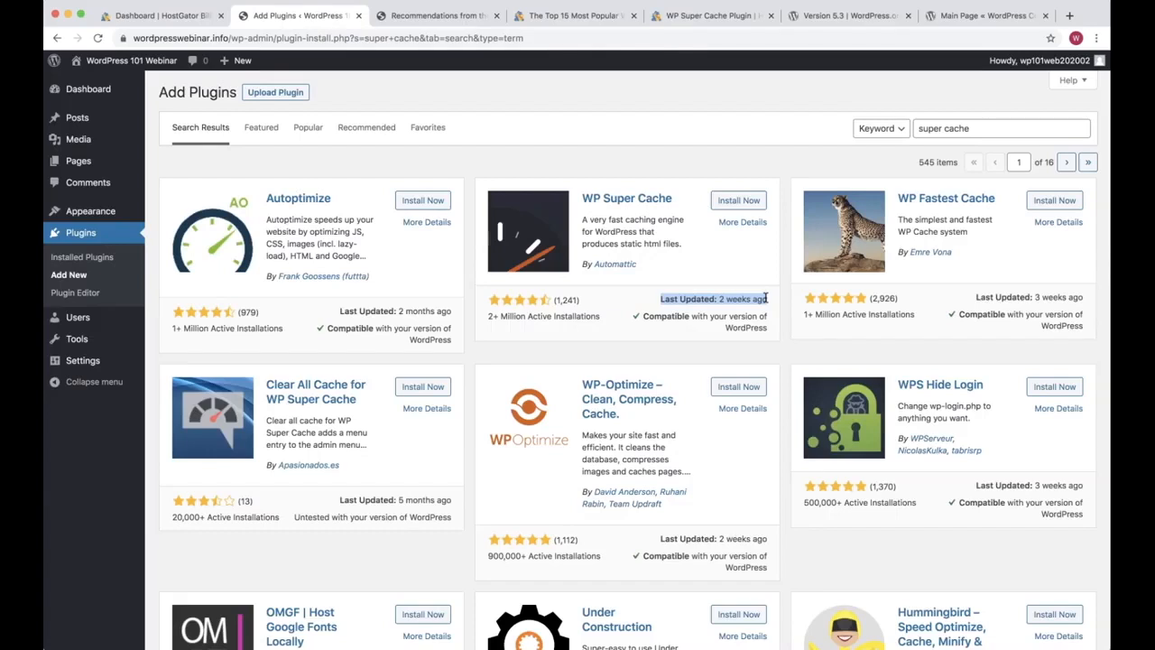
Step: Install and activate the WP Super Cache plugin, and read the notice at the start of the Plugins page
click(740, 201)
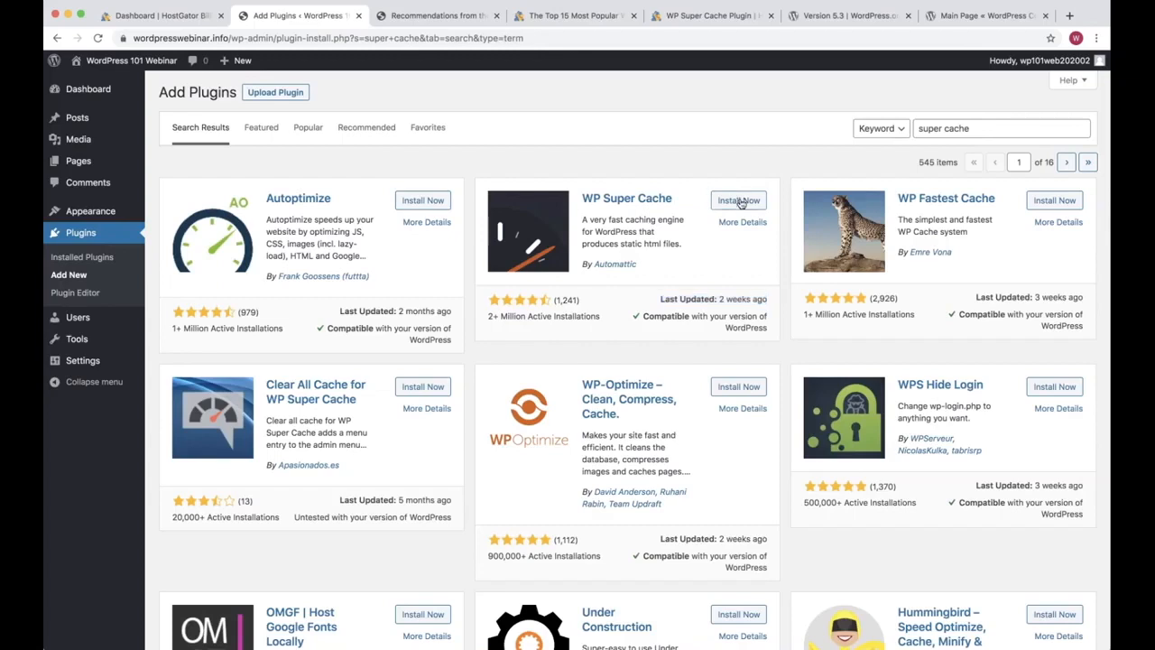
click(740, 201)
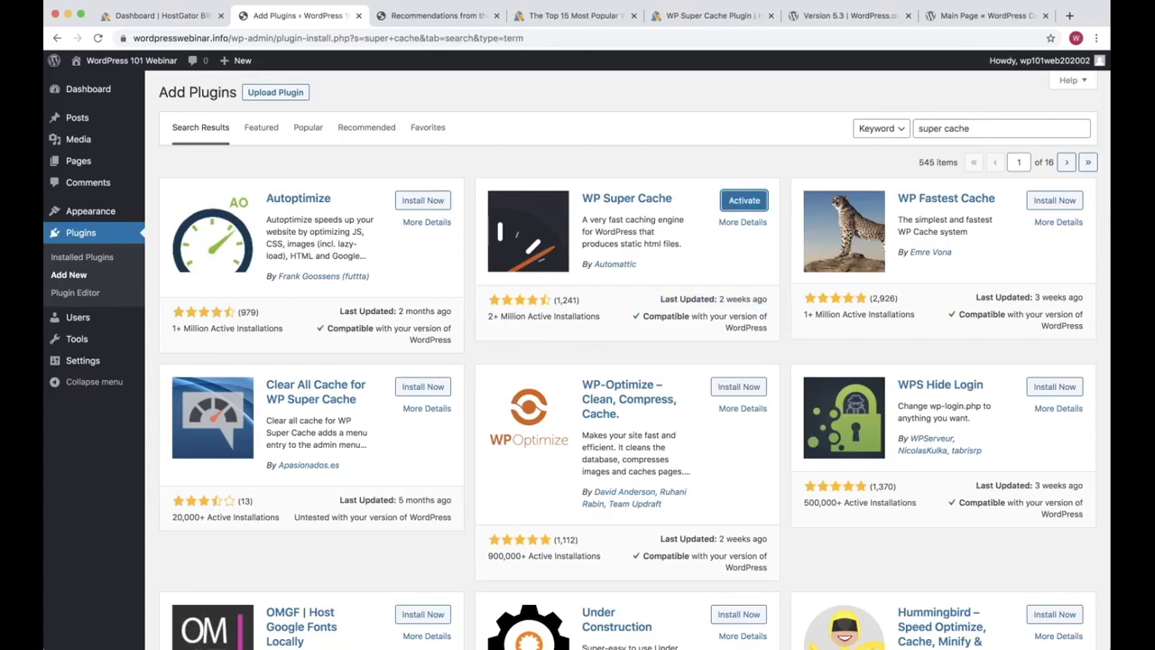
click(745, 202)
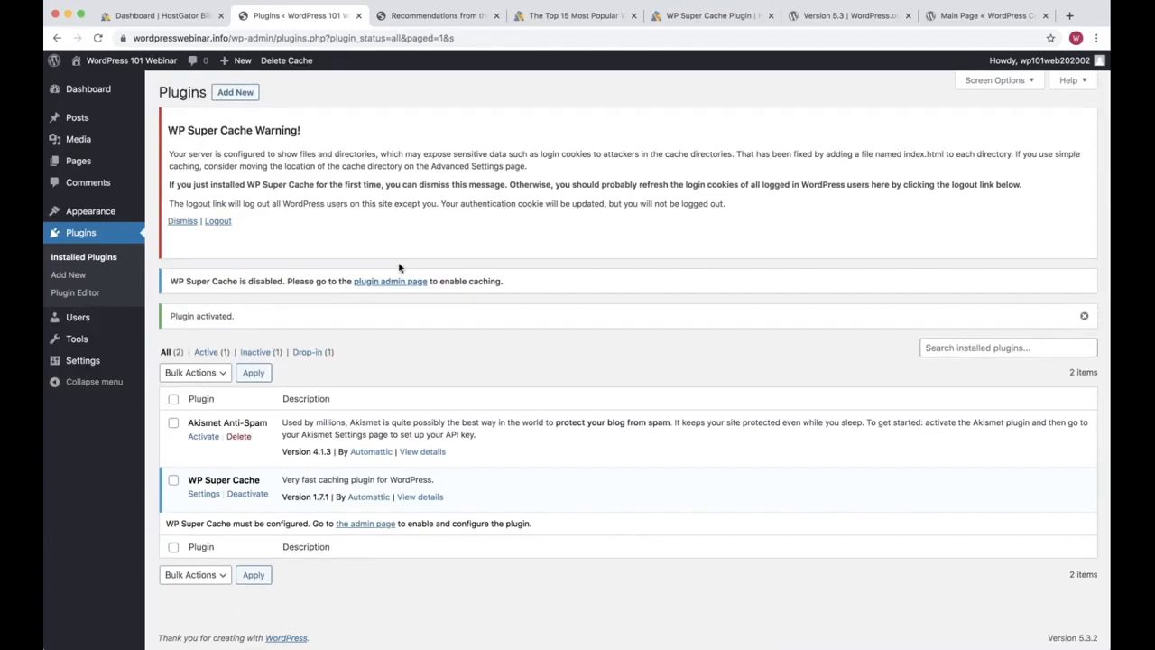
drag(400, 267, 169, 152)
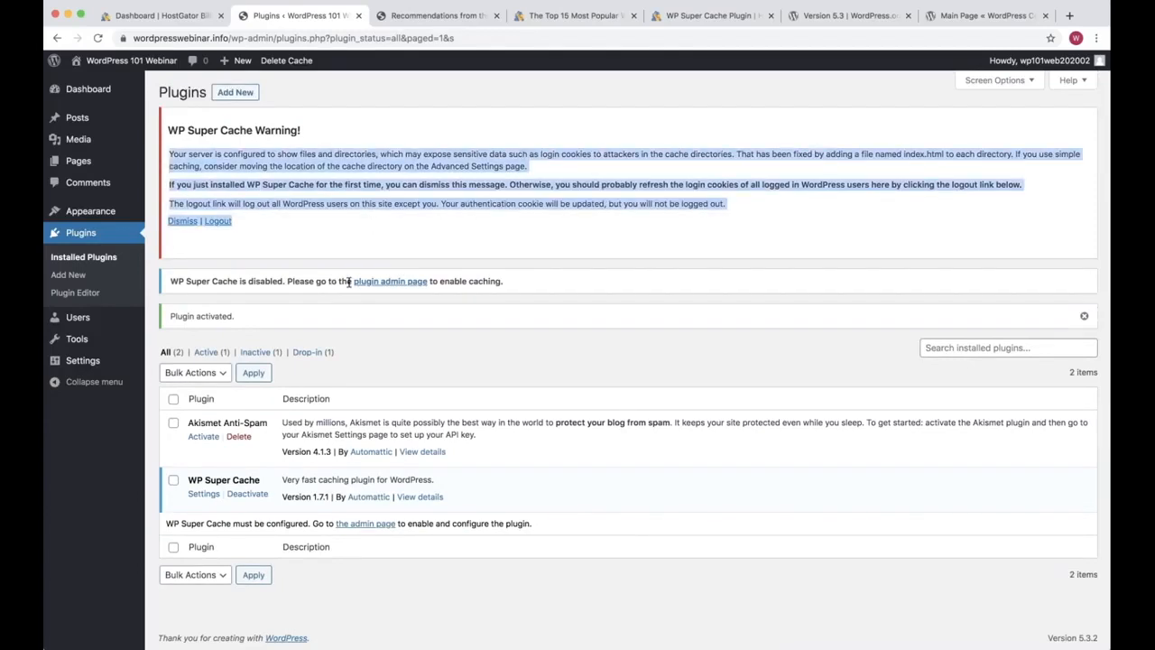
Step: Open WP Super Cache's admin page, place the HostGator help article beside it and read its Step 1, Set General Settings
click(400, 284)
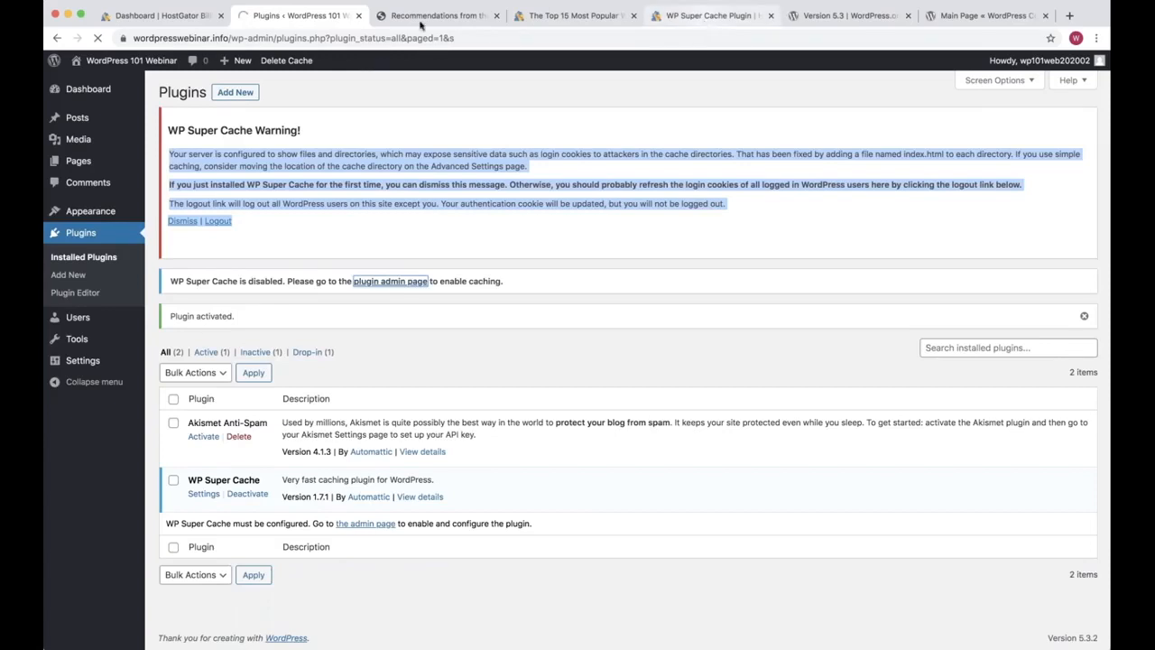
drag(694, 18, 421, 26)
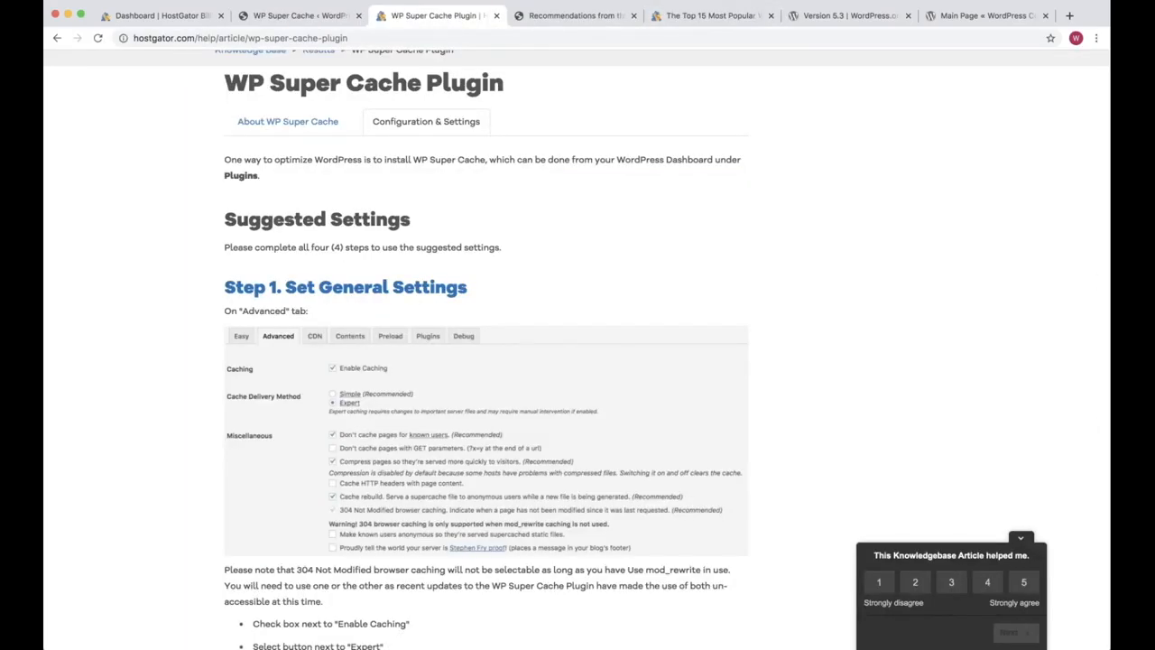
scroll(577, 352, down, 1)
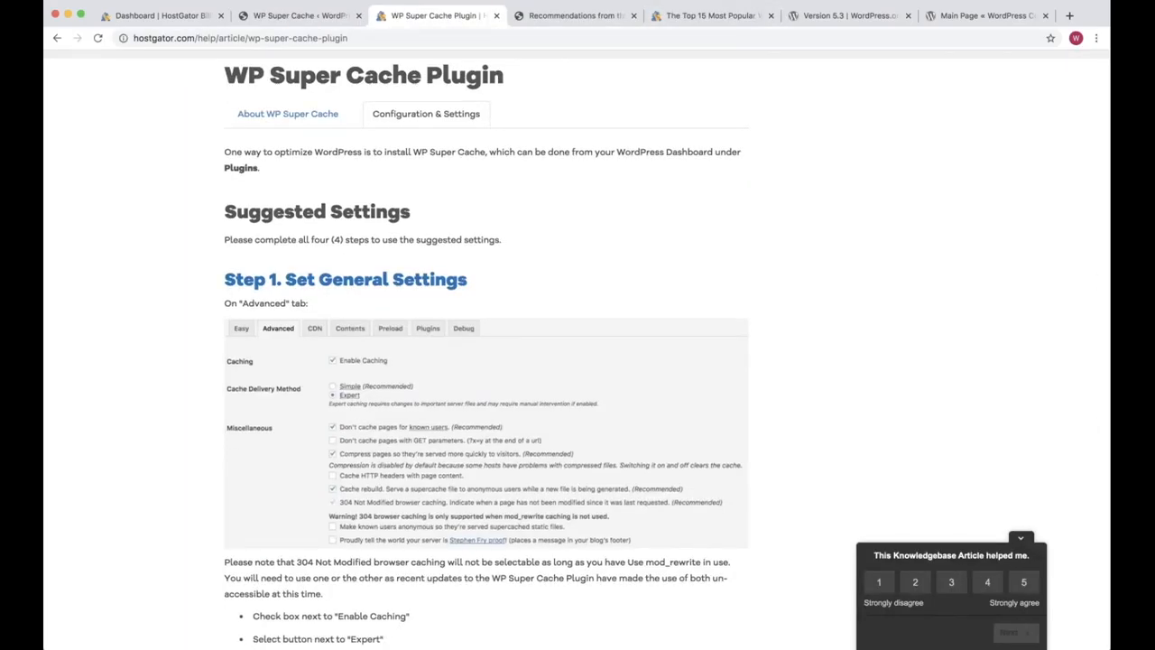
scroll(577, 352, down, 5)
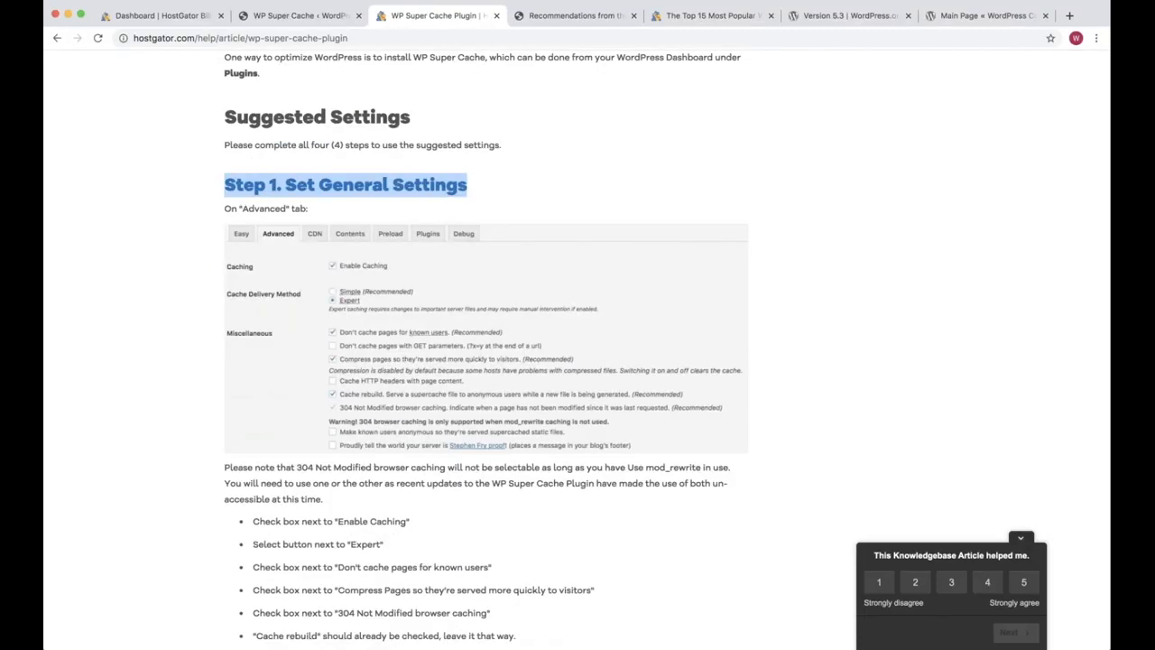
Step: In WP Super Cache's Advanced settings, enable caching, Expert delivery, Don't cache pages with GET parameters and 304 Browser caching
click(300, 15)
click(239, 267)
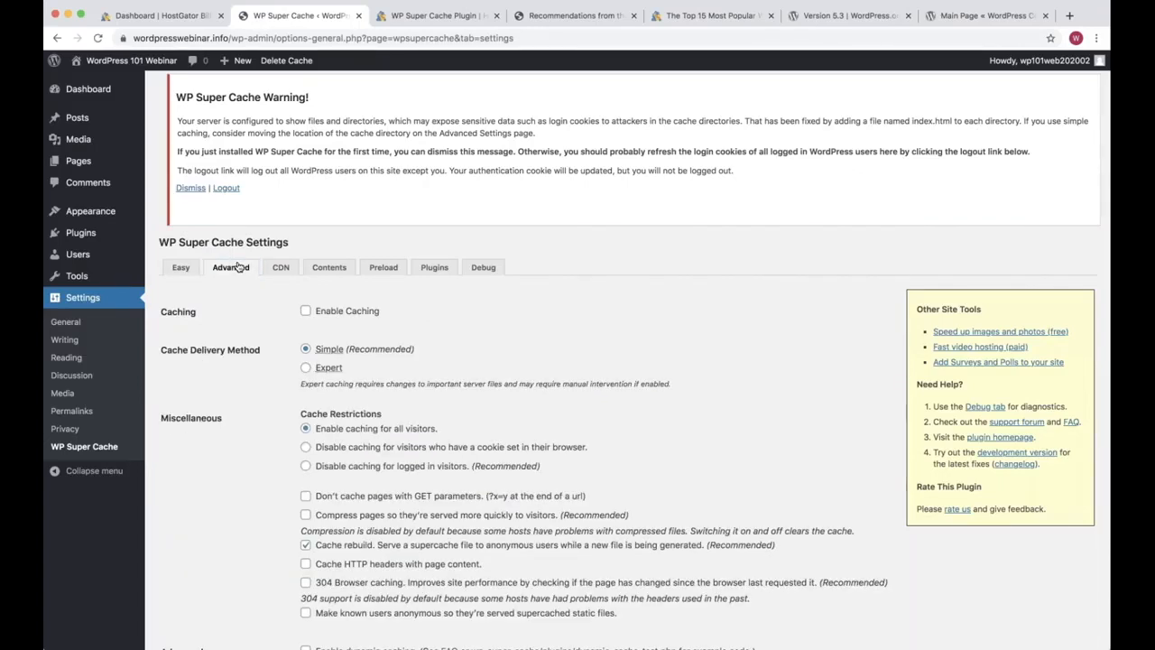
click(305, 310)
key(ctrl+Tab)
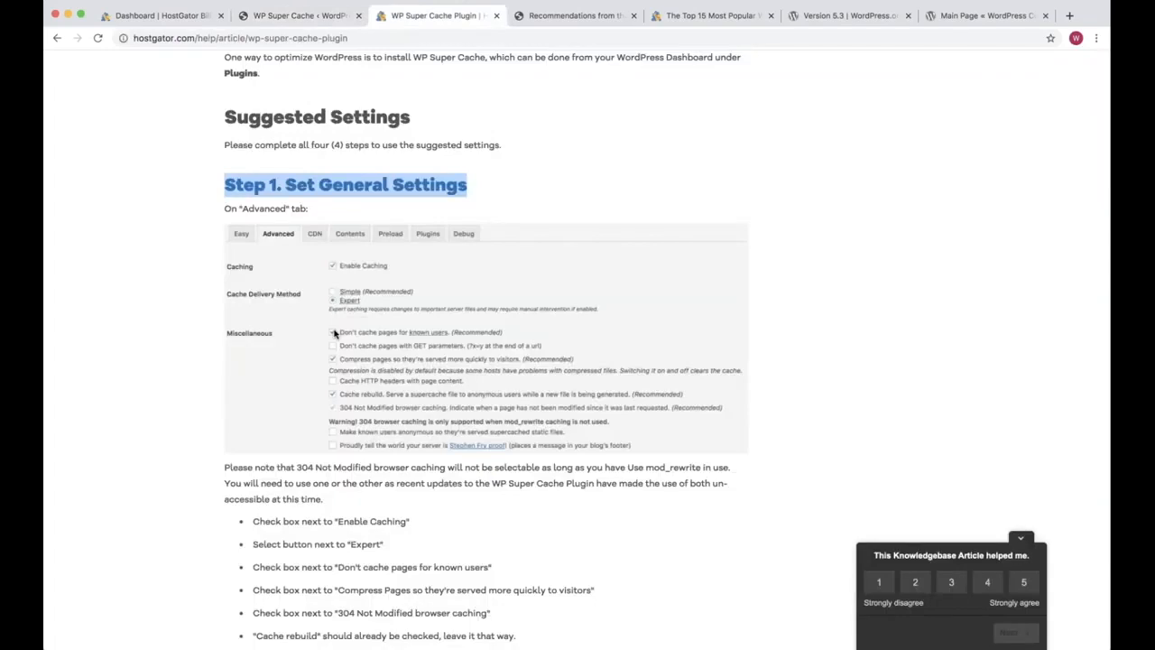
key(ctrl+shift+Tab)
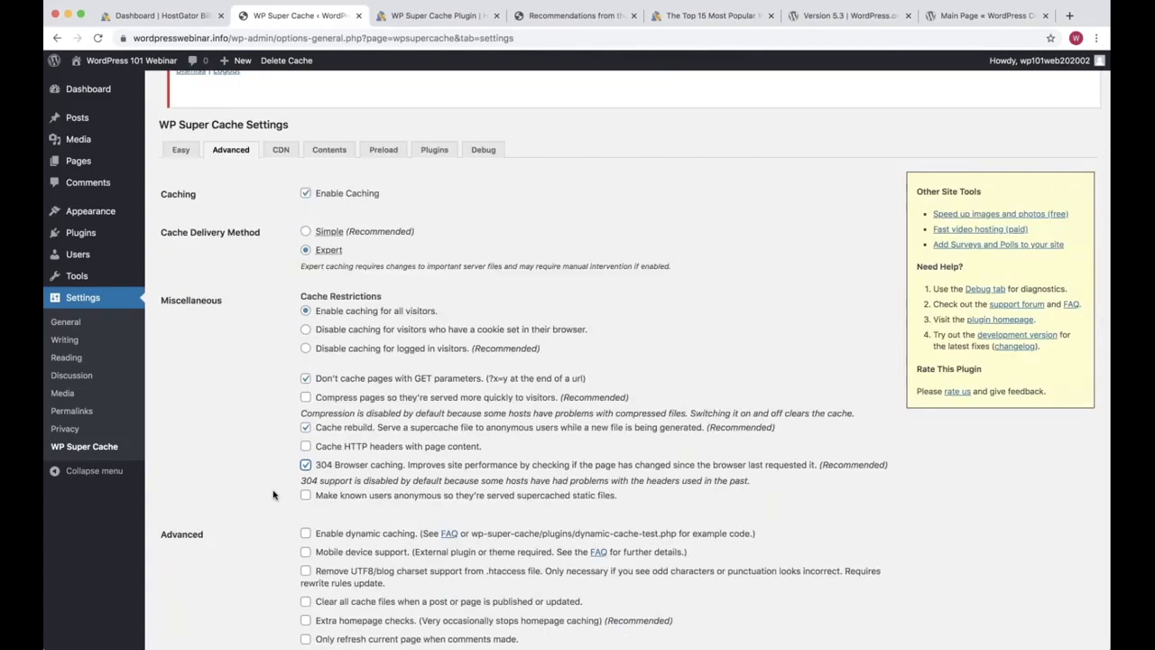
scroll(273, 494, down, 1)
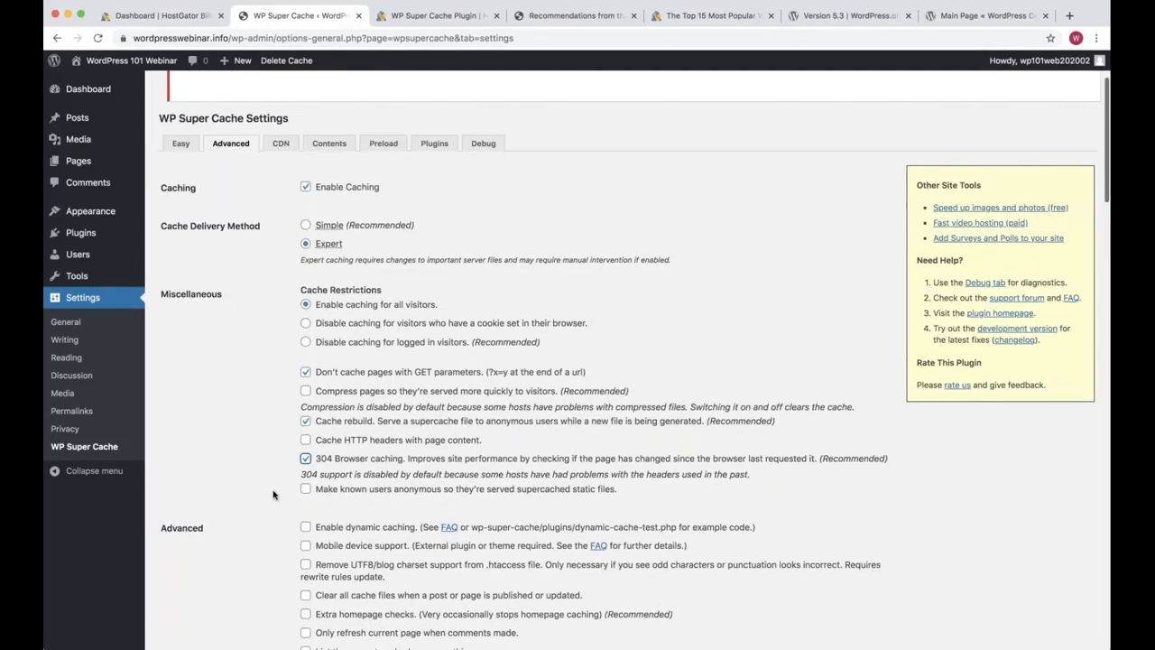
Step: Compare the plugin's Miscellaneous and Advanced options with Steps 1 and 2 of the HostGator help article
key(ctrl+Tab)
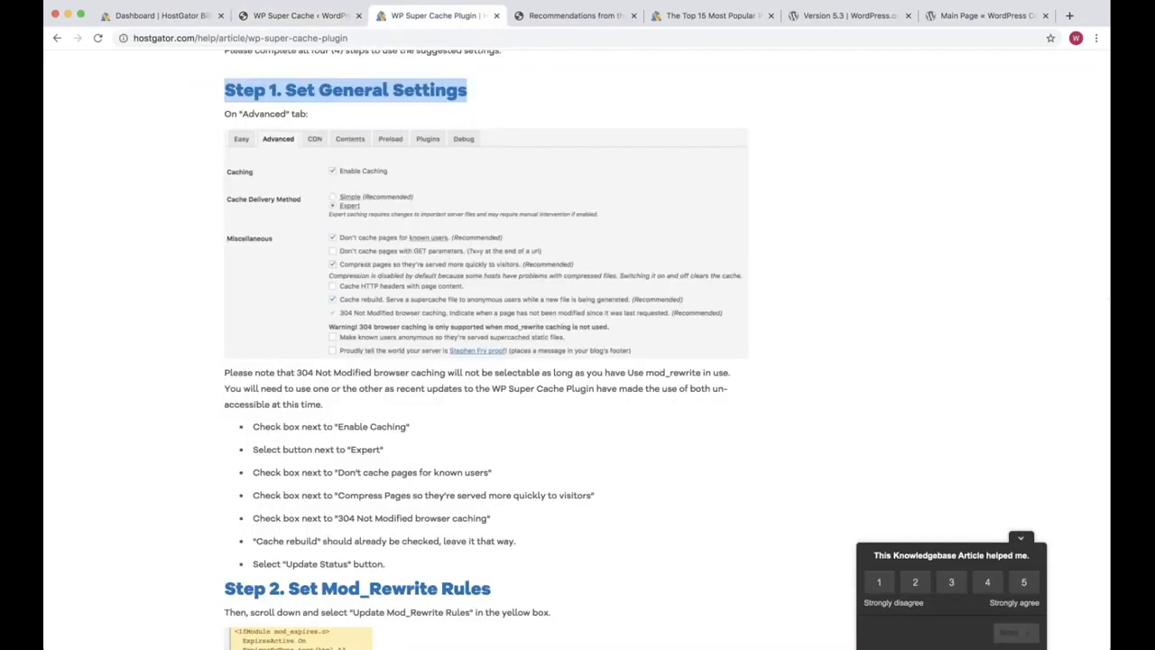
key(ctrl+Tab)
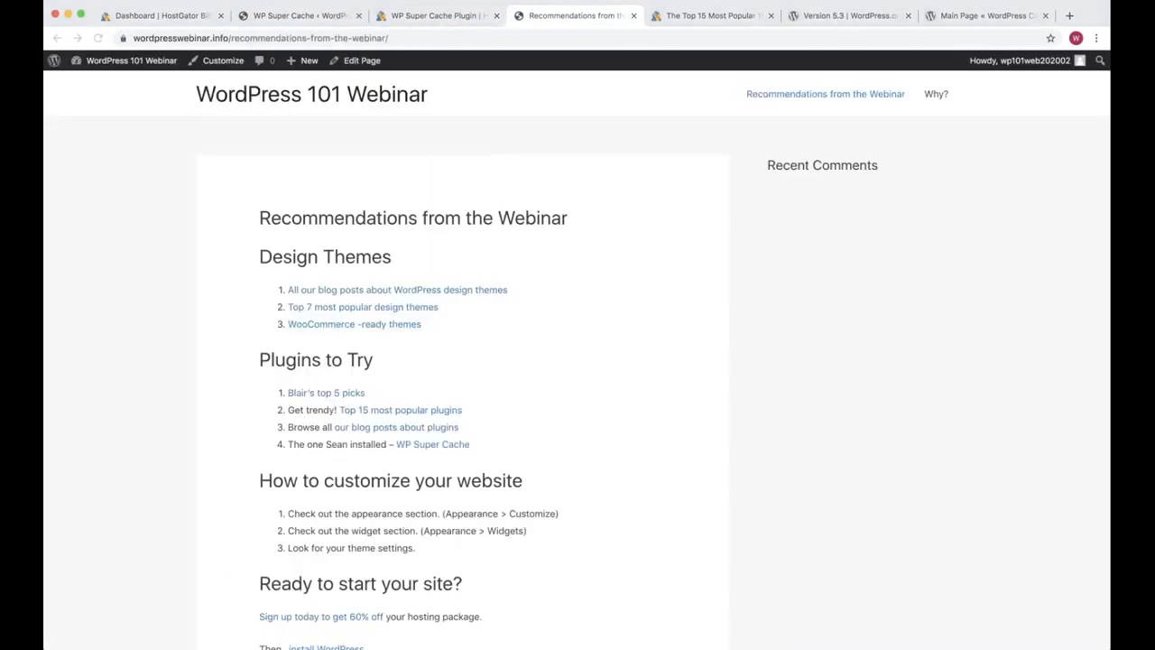
key(ctrl+shift+Tab)
key(ctrl+shift+Tab)
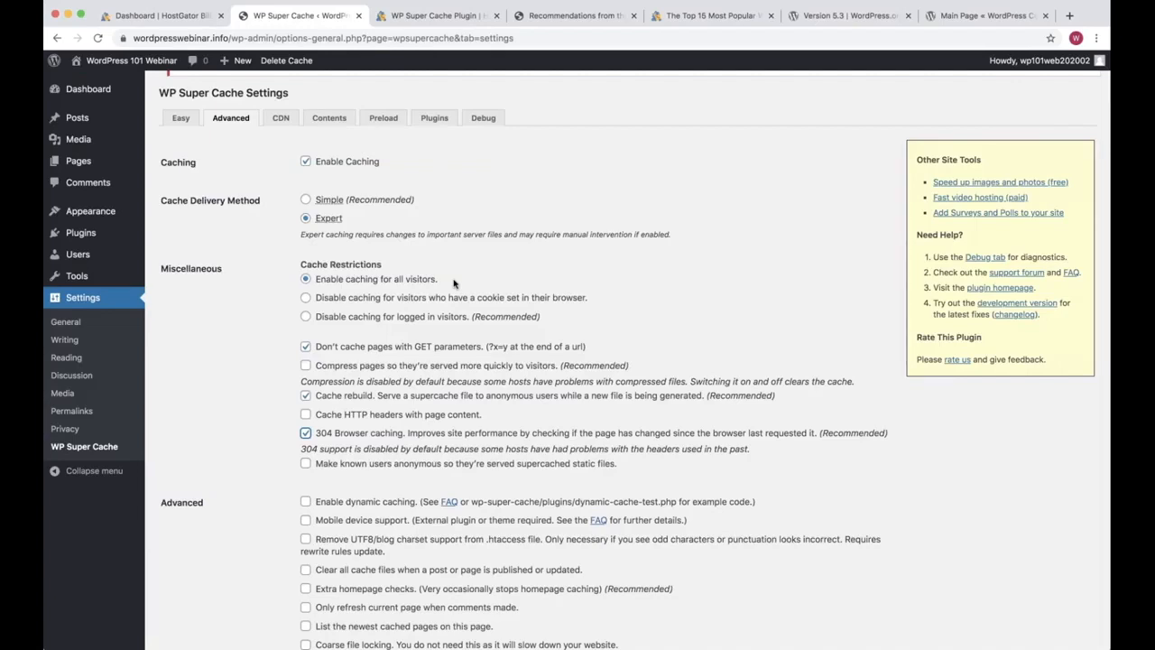
drag(454, 283, 347, 283)
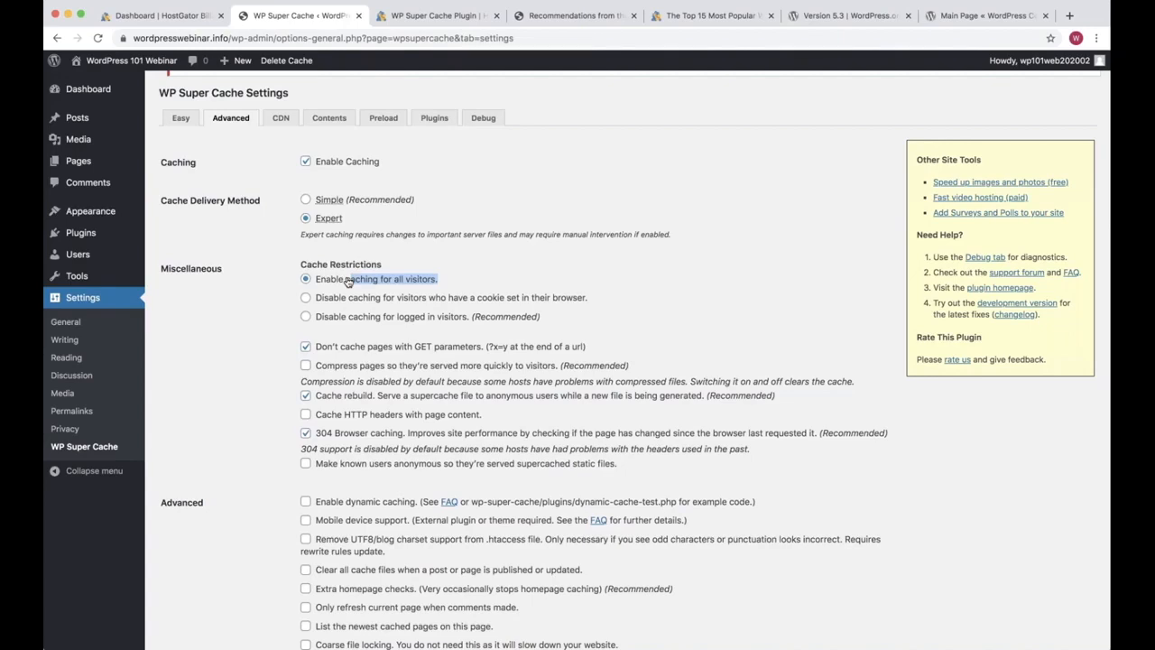
scroll(257, 360, down, 4)
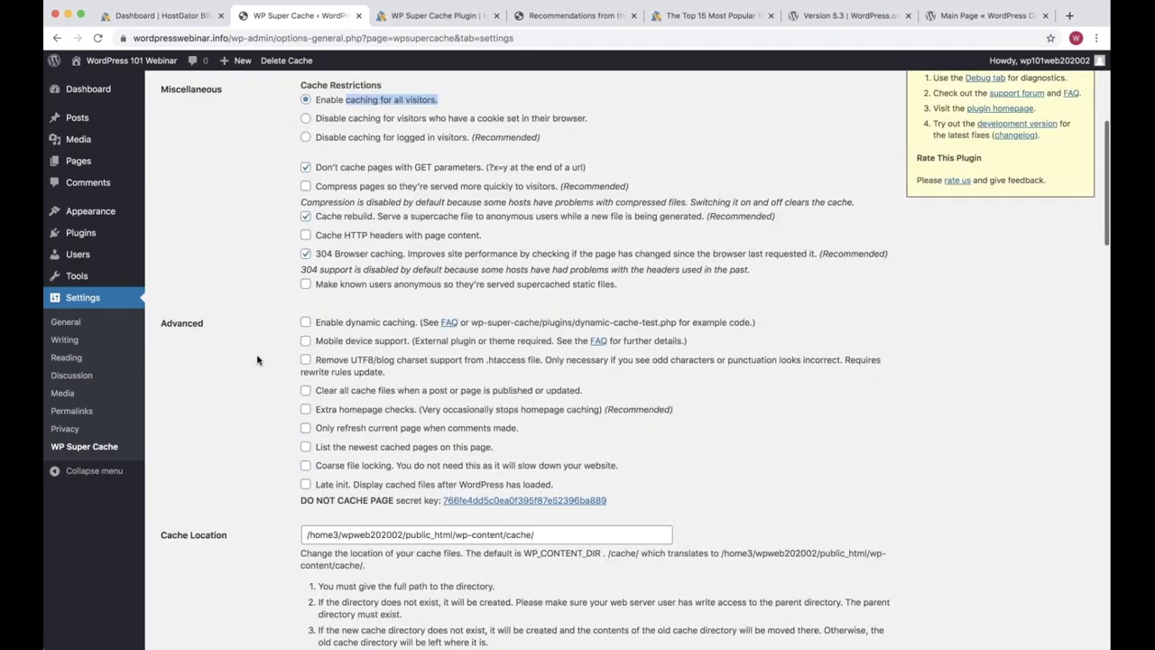
scroll(267, 338, down, 1)
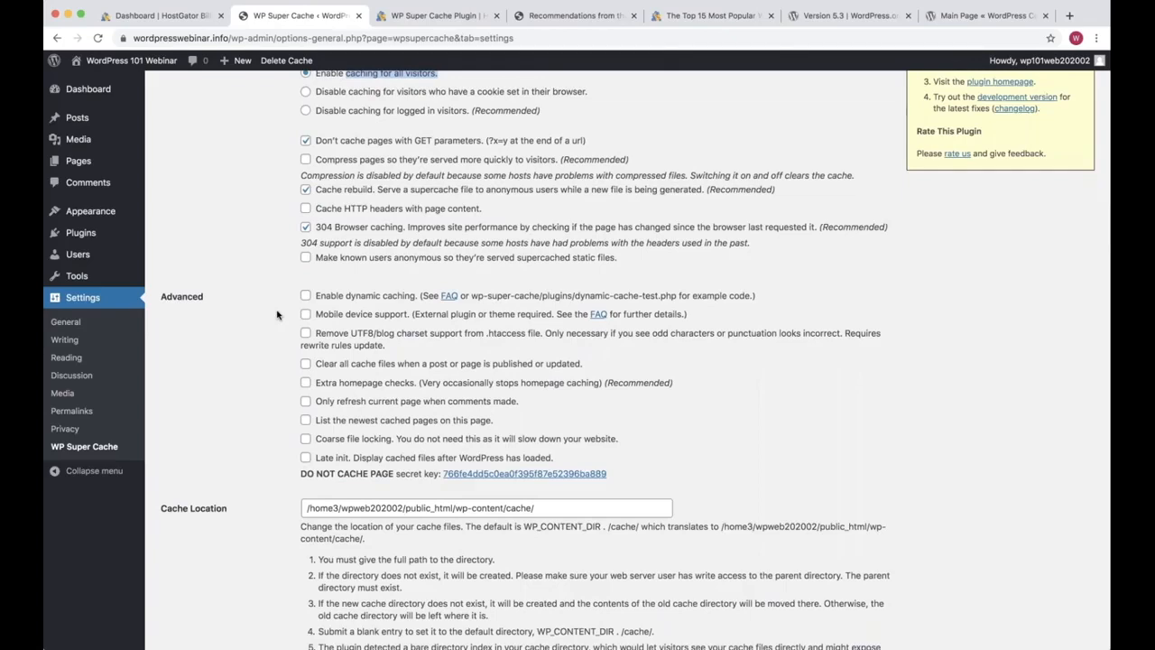
scroll(277, 314, down, 2)
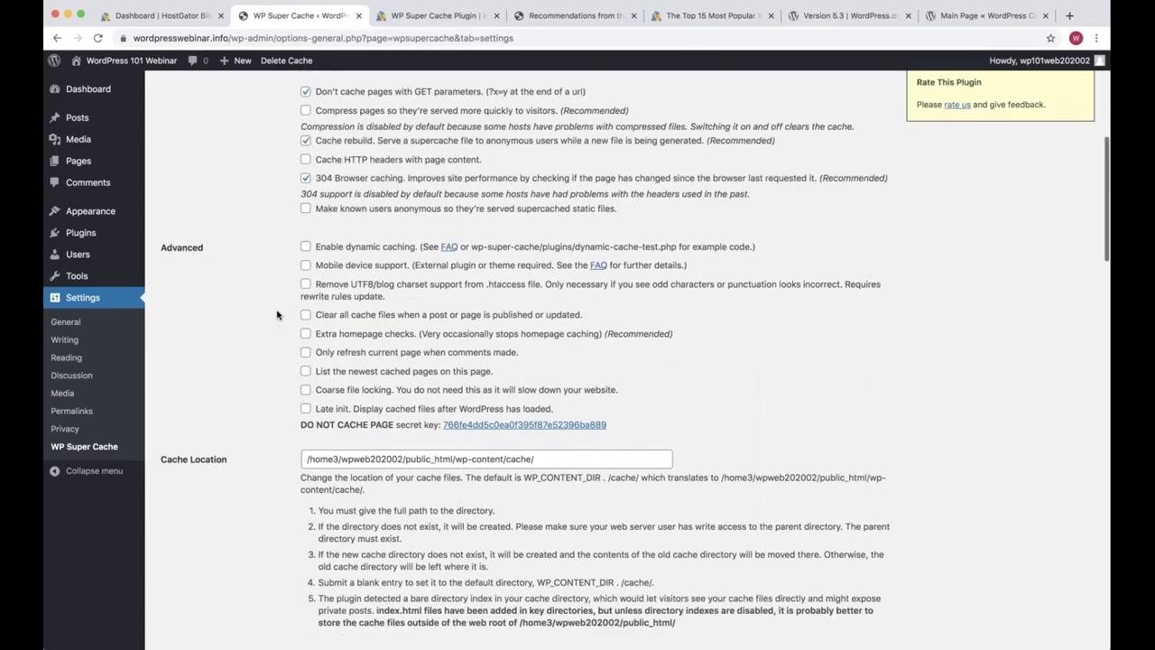
key(ctrl+Tab)
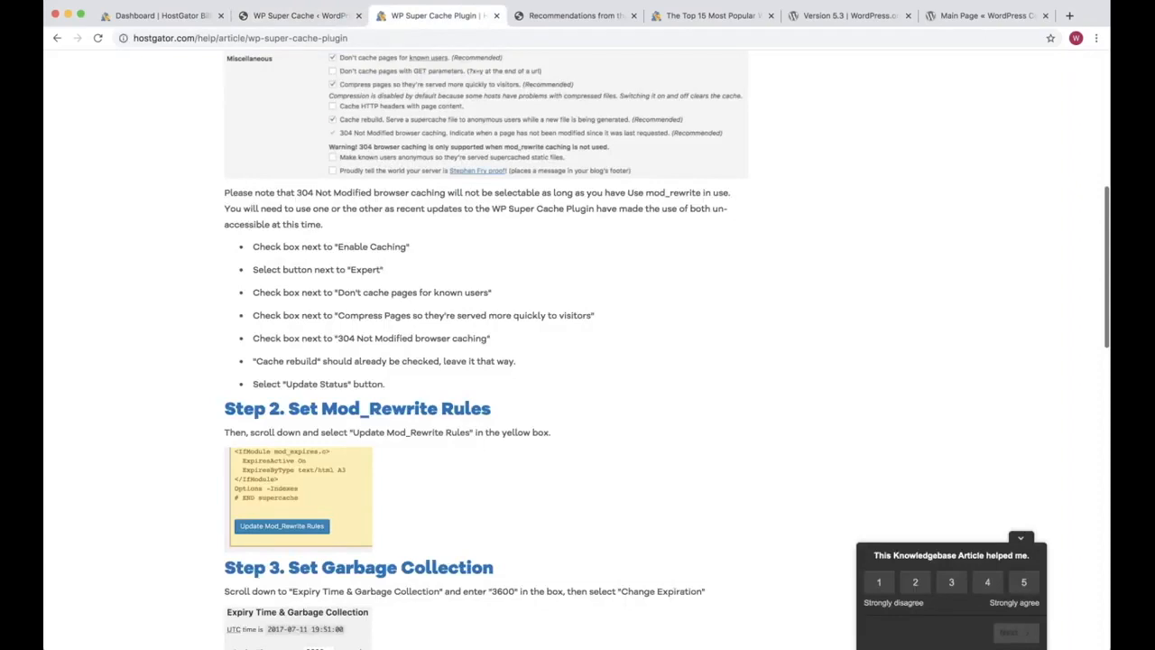
key(ctrl+shift+Tab)
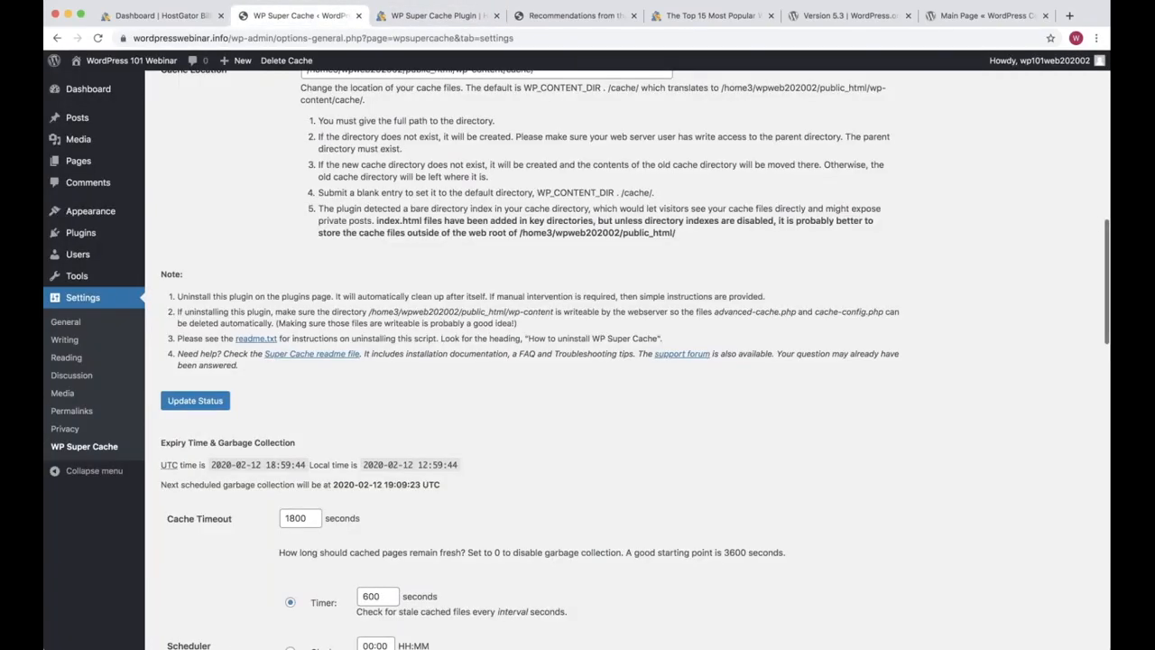
Step: Look through the remaining Advanced settings and save the changed caching status
scroll(577, 361, down, 10)
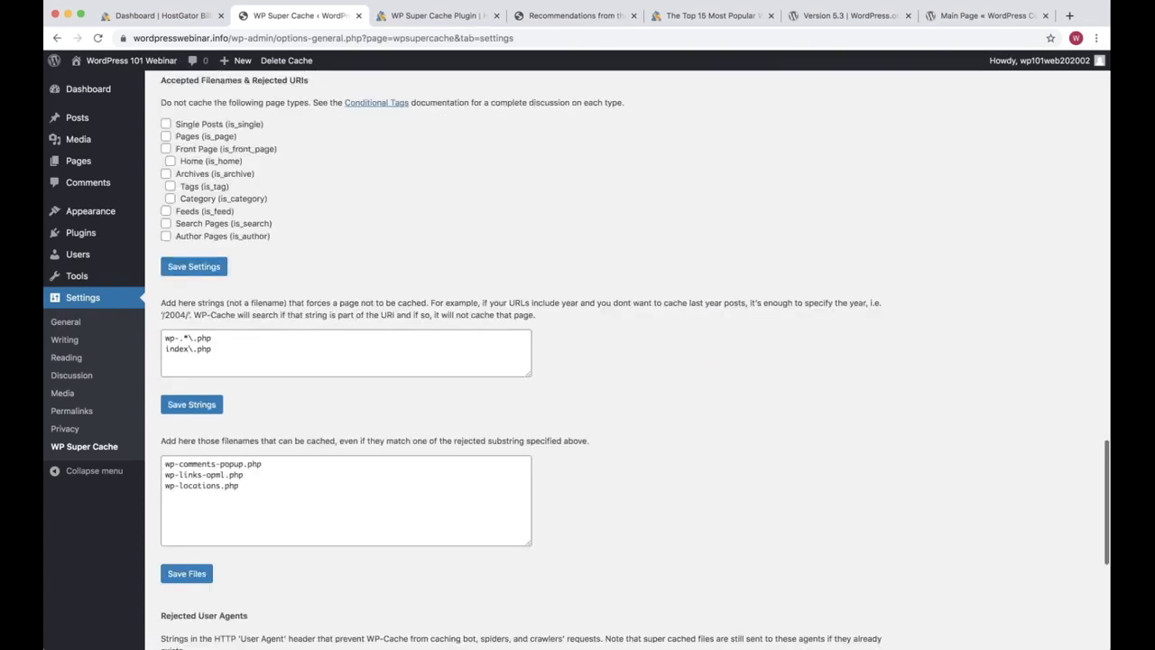
scroll(232, 353, down, 5)
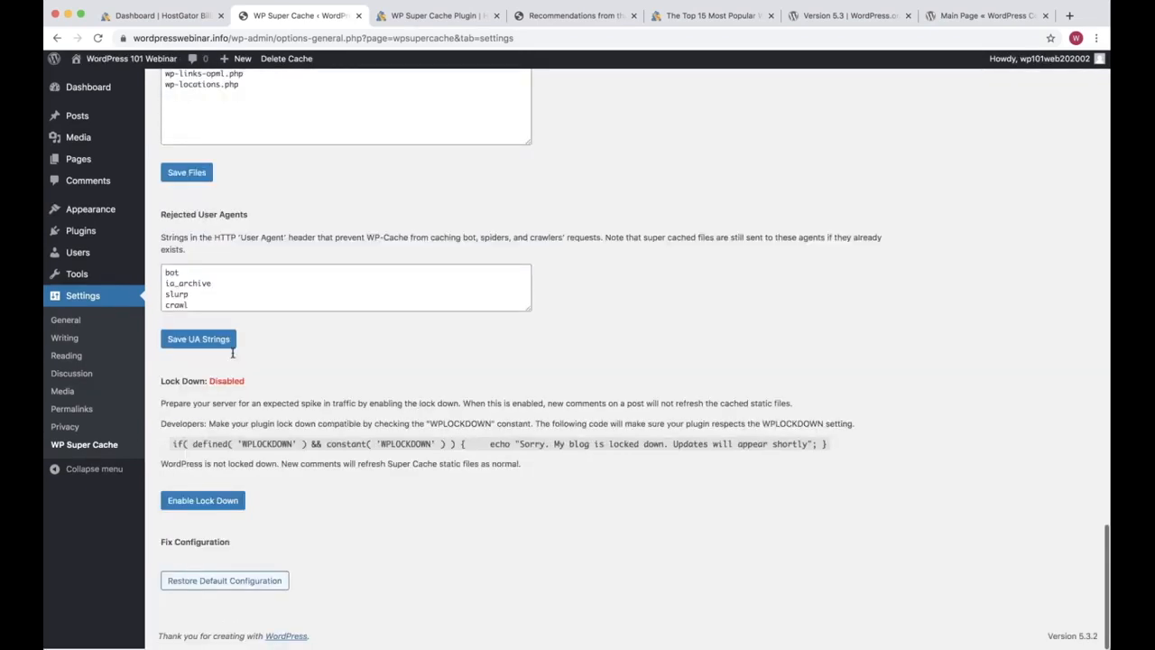
scroll(232, 353, up, 7)
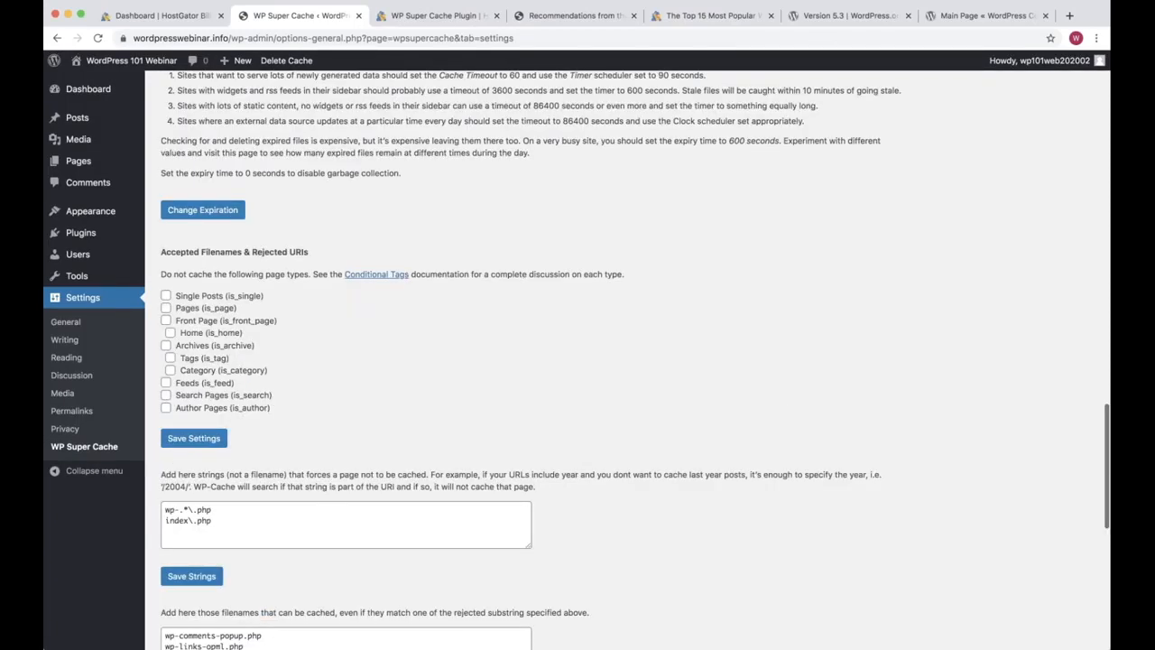
scroll(241, 373, up, 10)
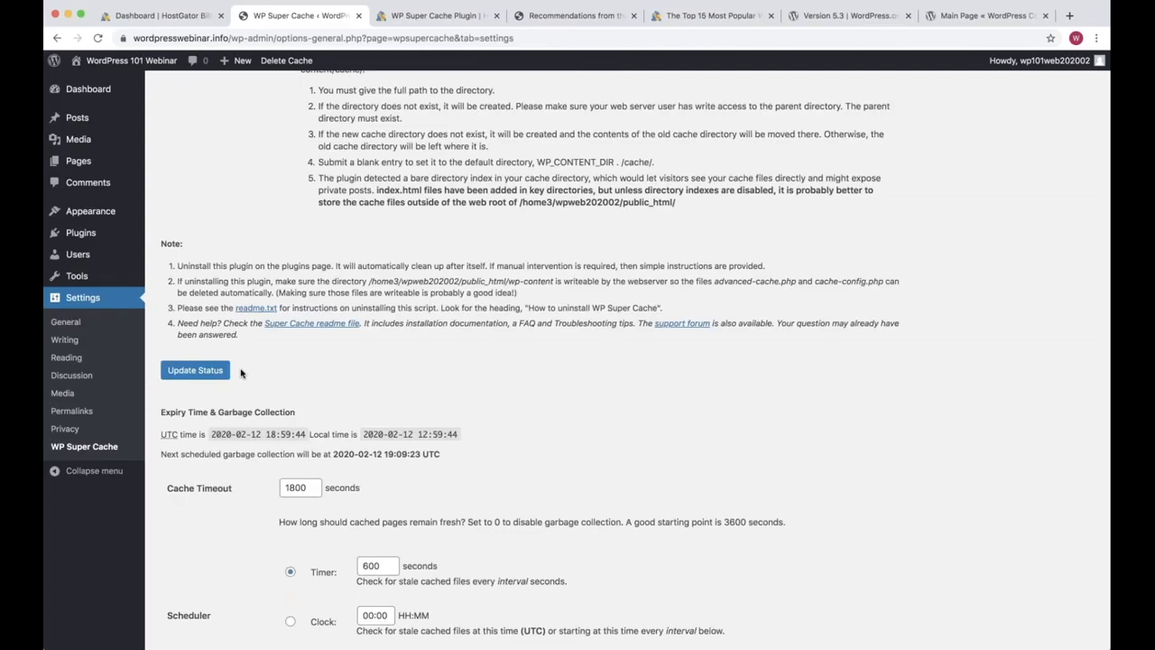
click(222, 370)
scroll(271, 307, up, 1)
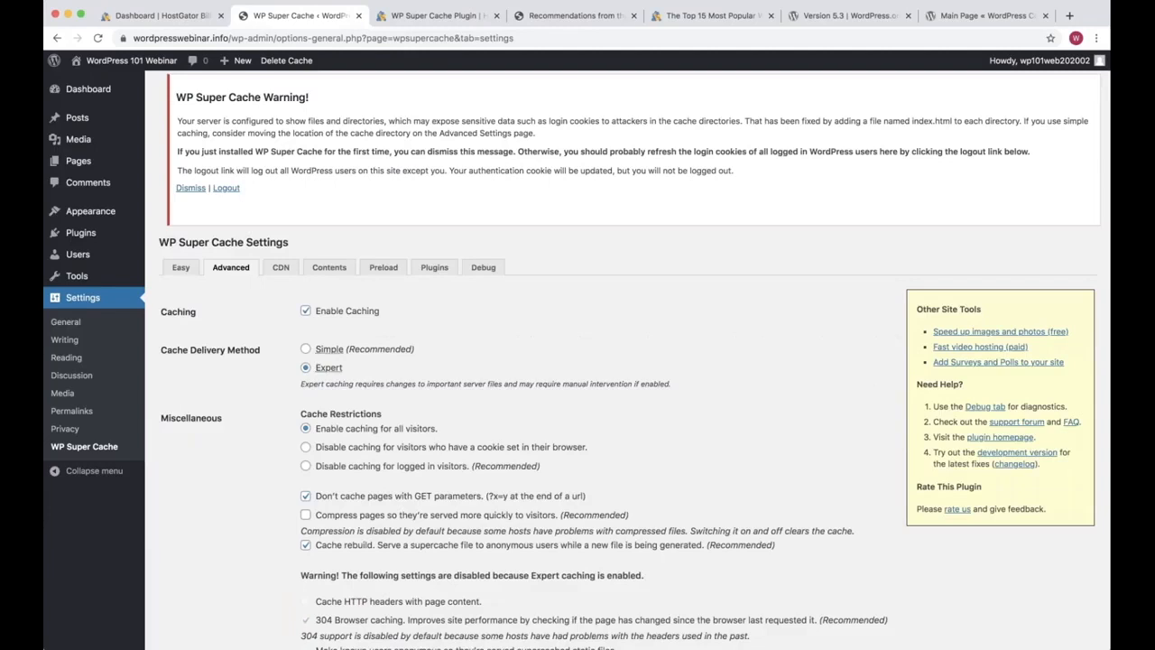
Step: Search the WP Super Cache settings page for "files" and step through the matches
key(super+f)
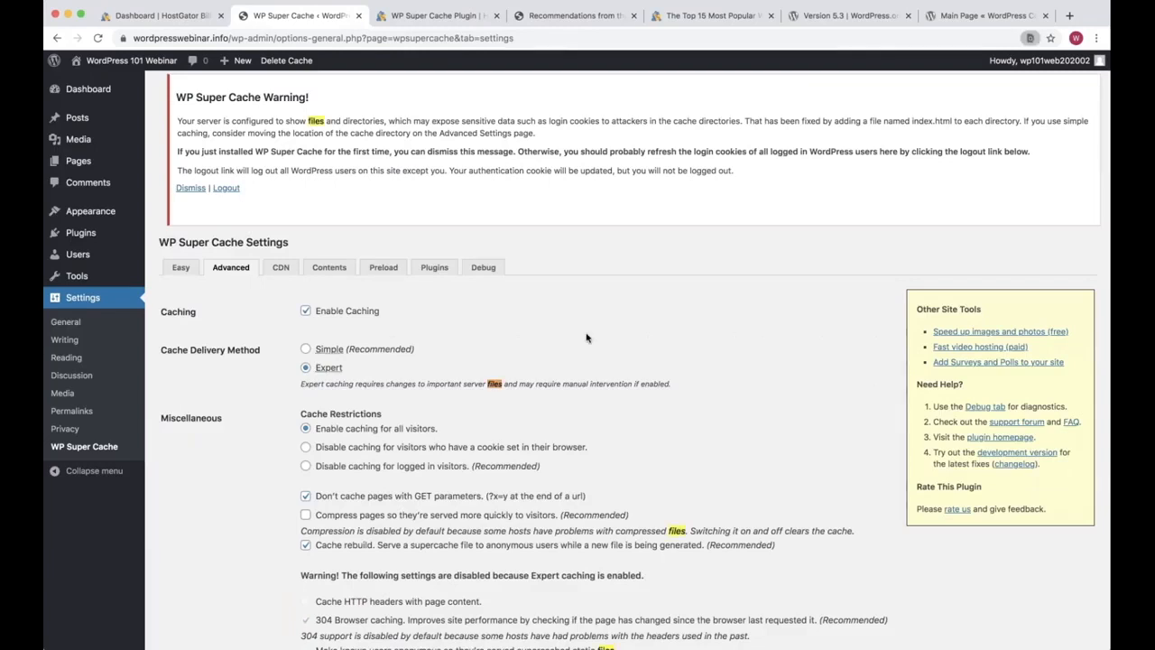
key(Return)
key(Return)
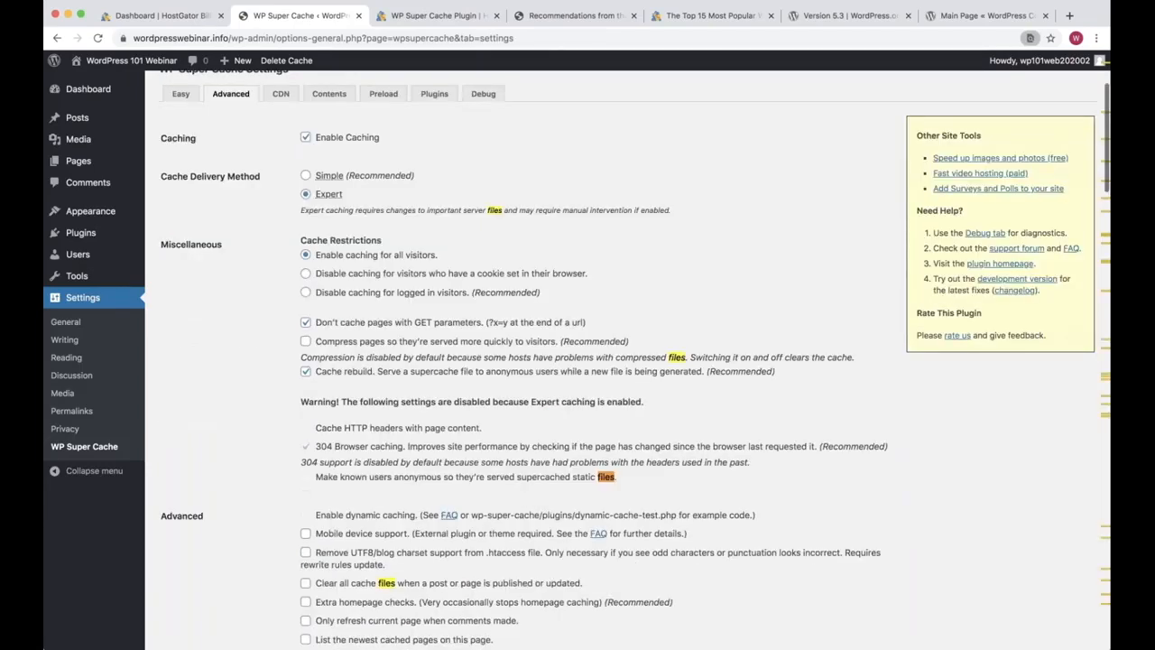
scroll(1069, 63, up, 4)
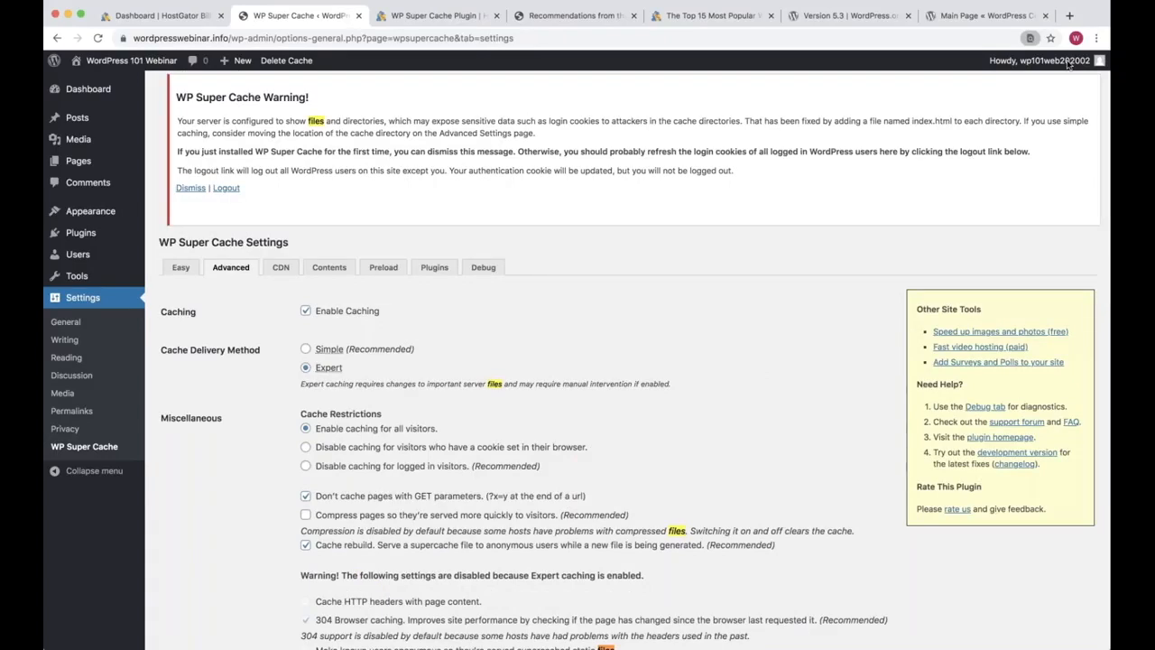
Step: Reopen WP Super Cache's settings from the installed plugins list and review the saved caching, delivery method and miscellaneous options
click(83, 233)
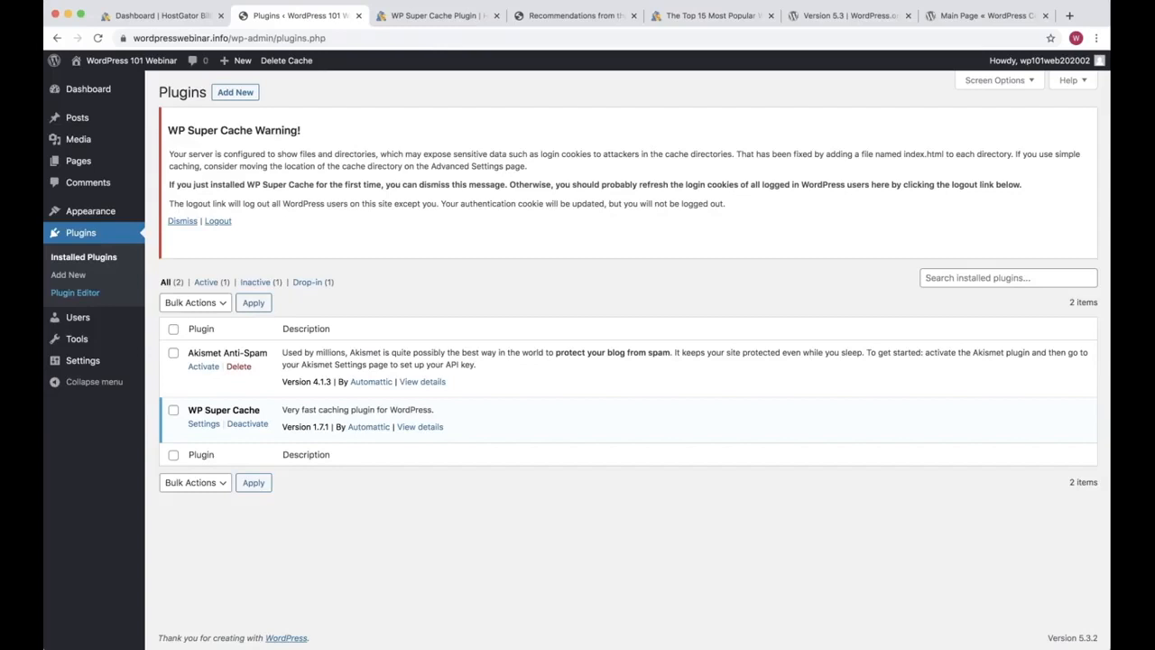
click(203, 424)
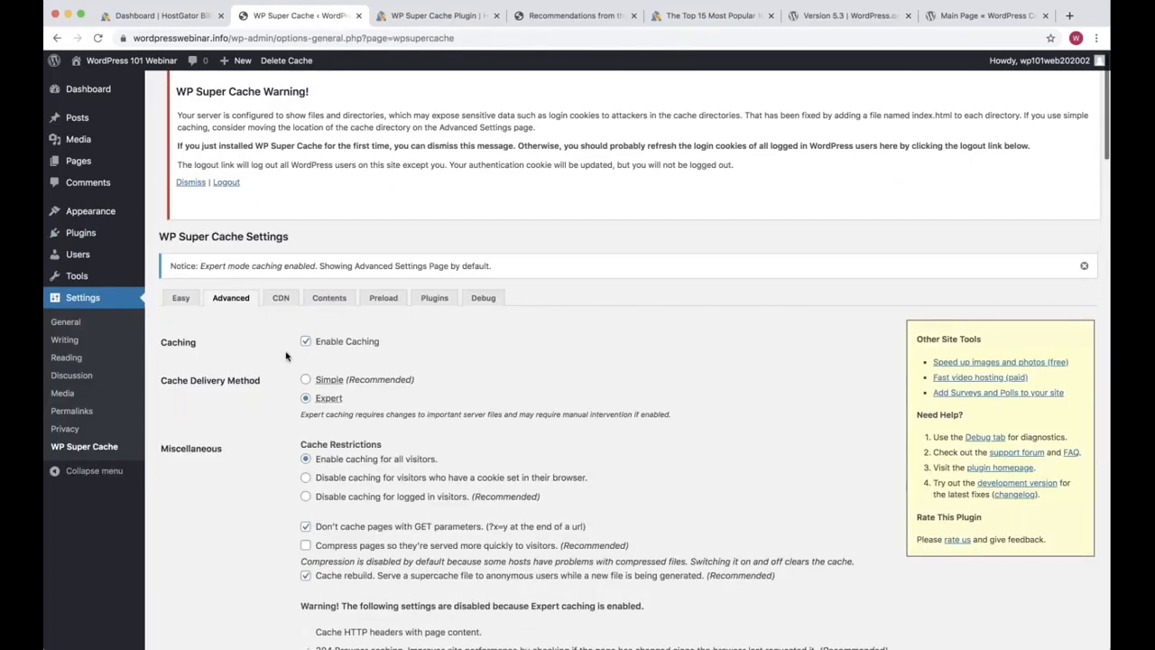
scroll(285, 356, down, 3)
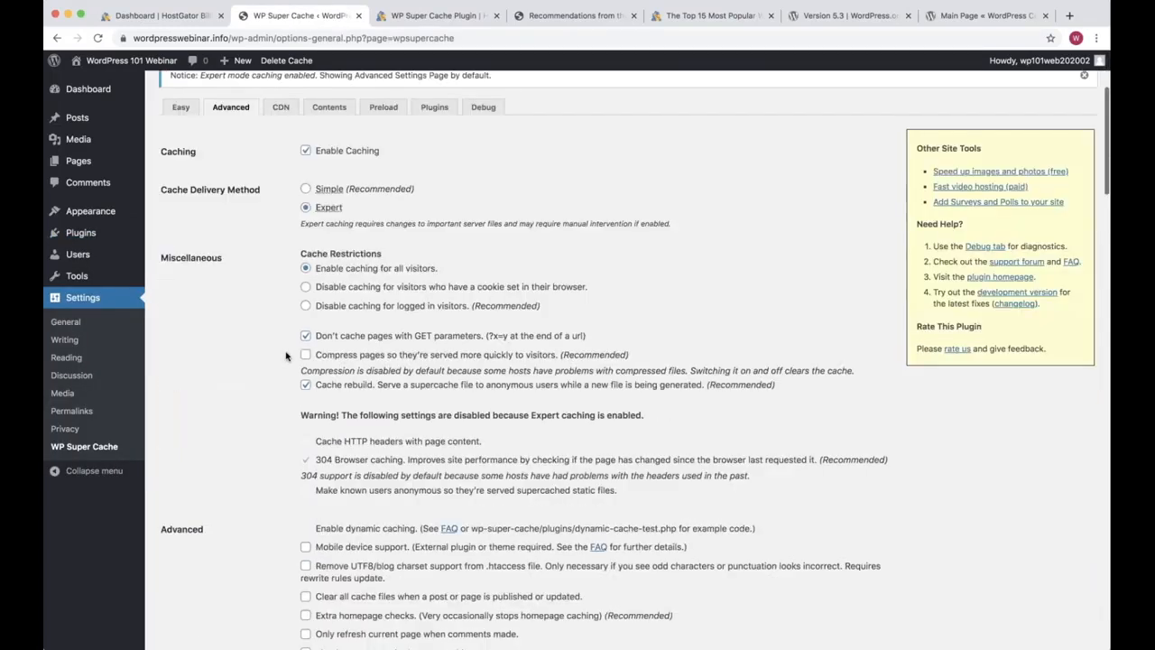
scroll(285, 355, down, 1)
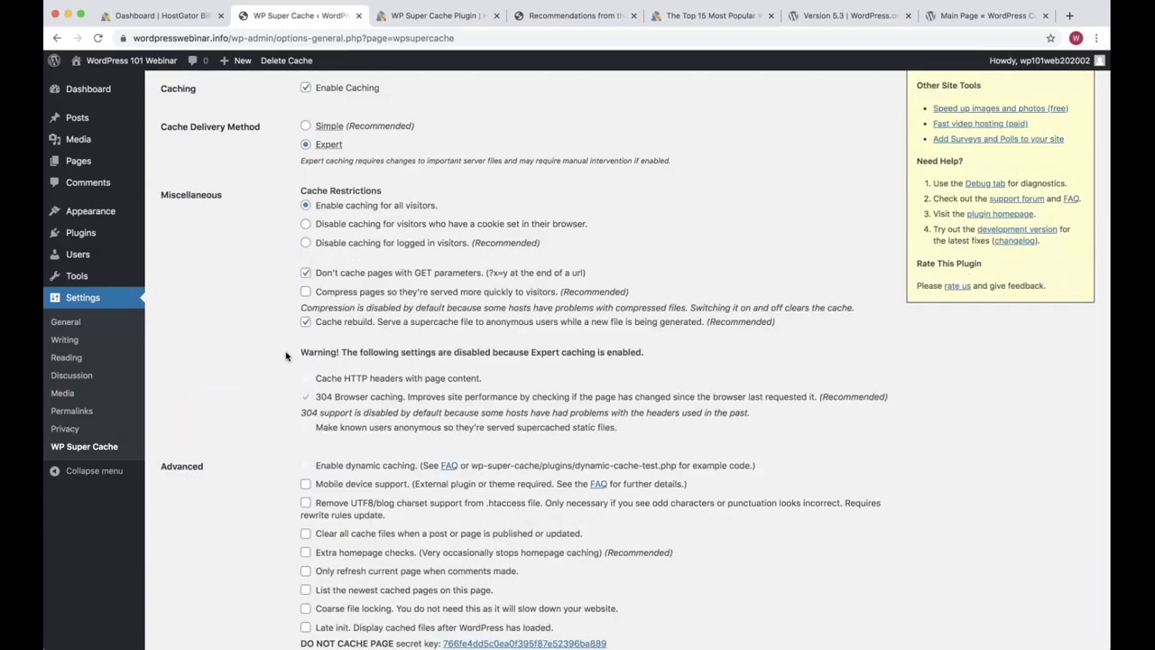
scroll(285, 356, up, 1)
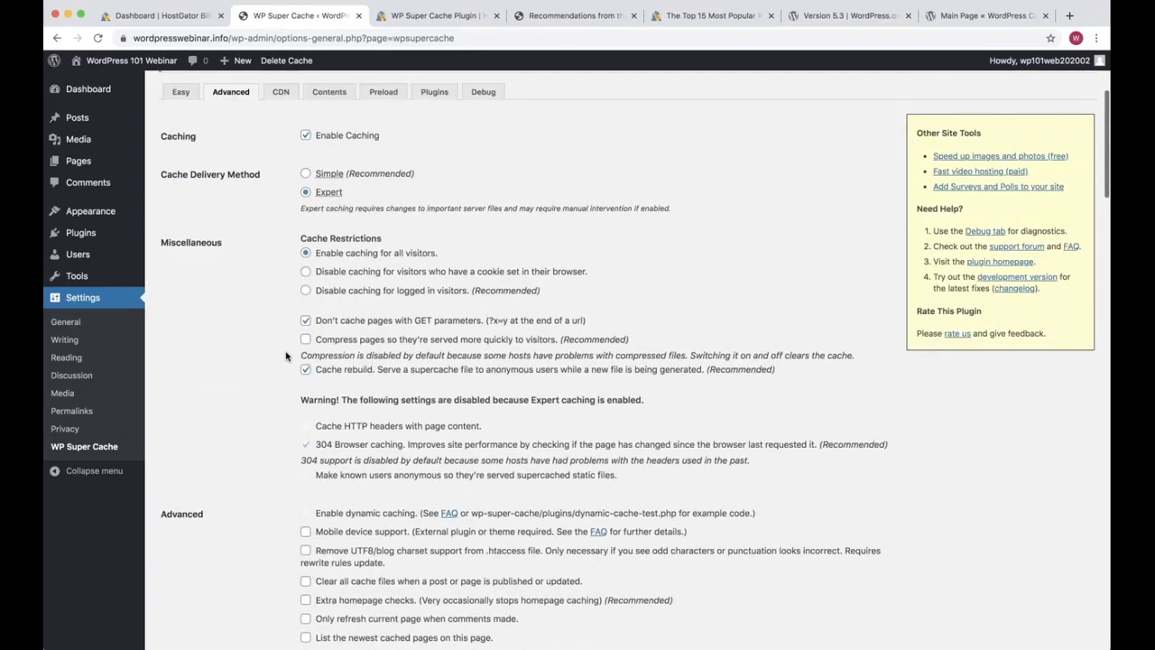
scroll(285, 356, up, 4)
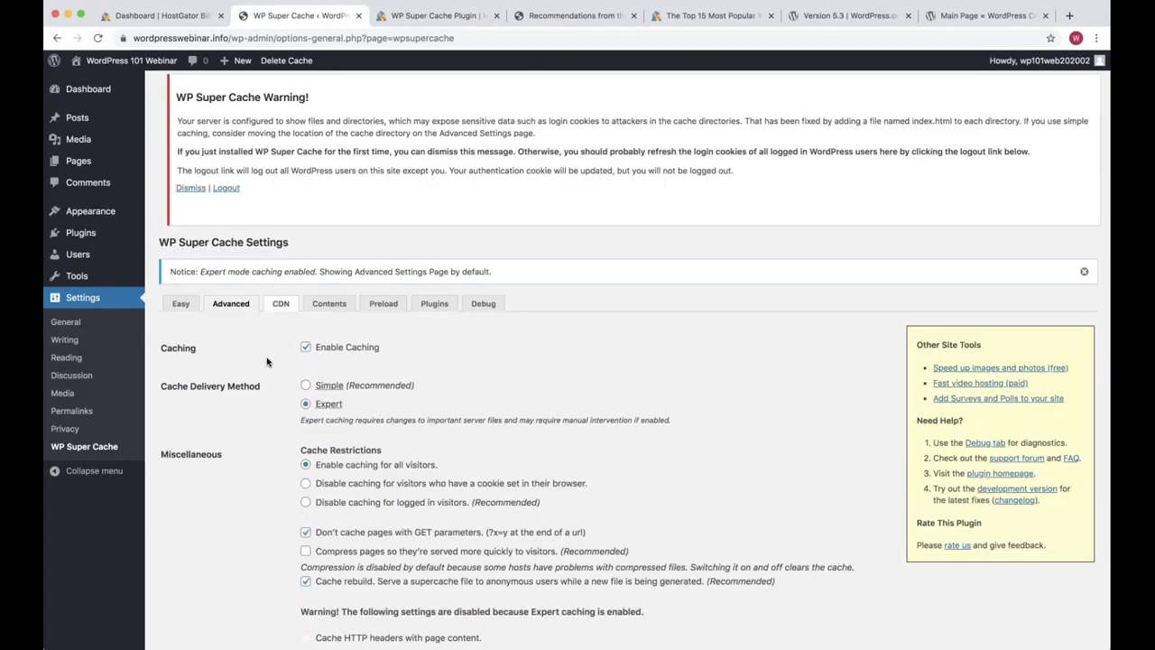
scroll(267, 363, down, 1)
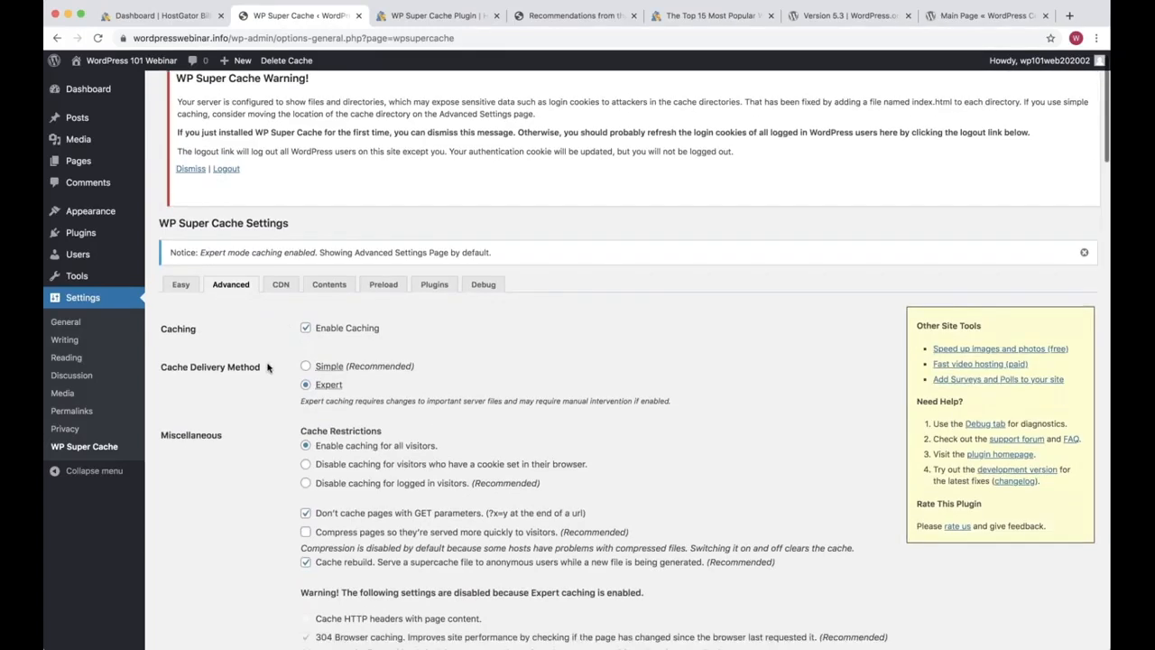
scroll(267, 366, down, 2)
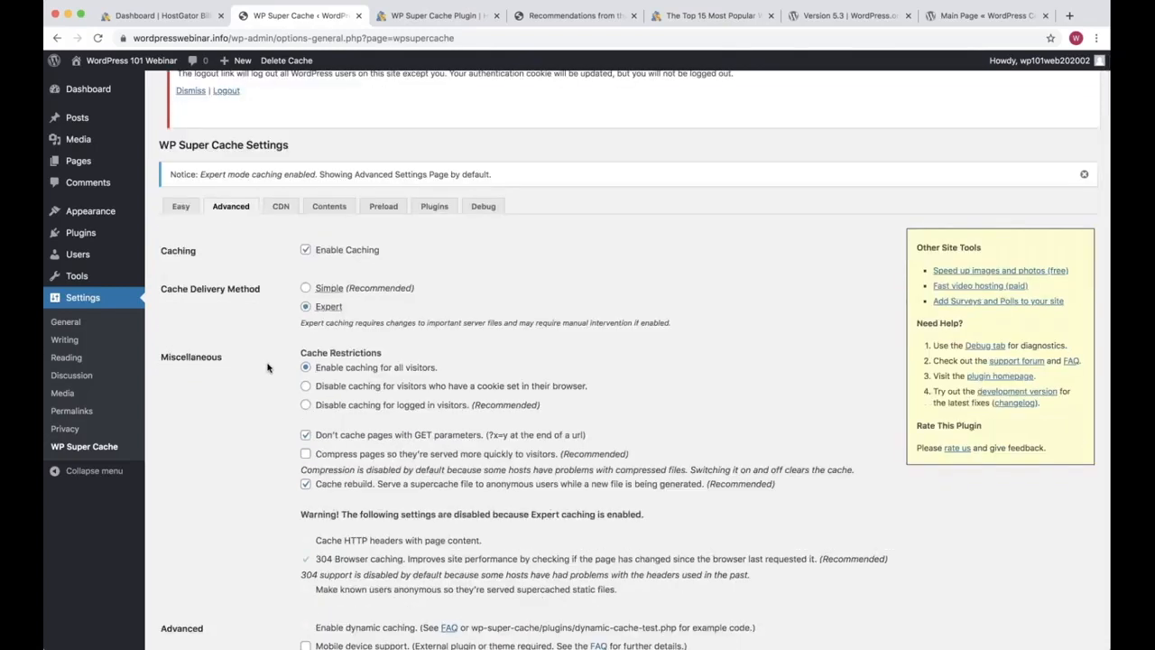
scroll(267, 367, down, 1)
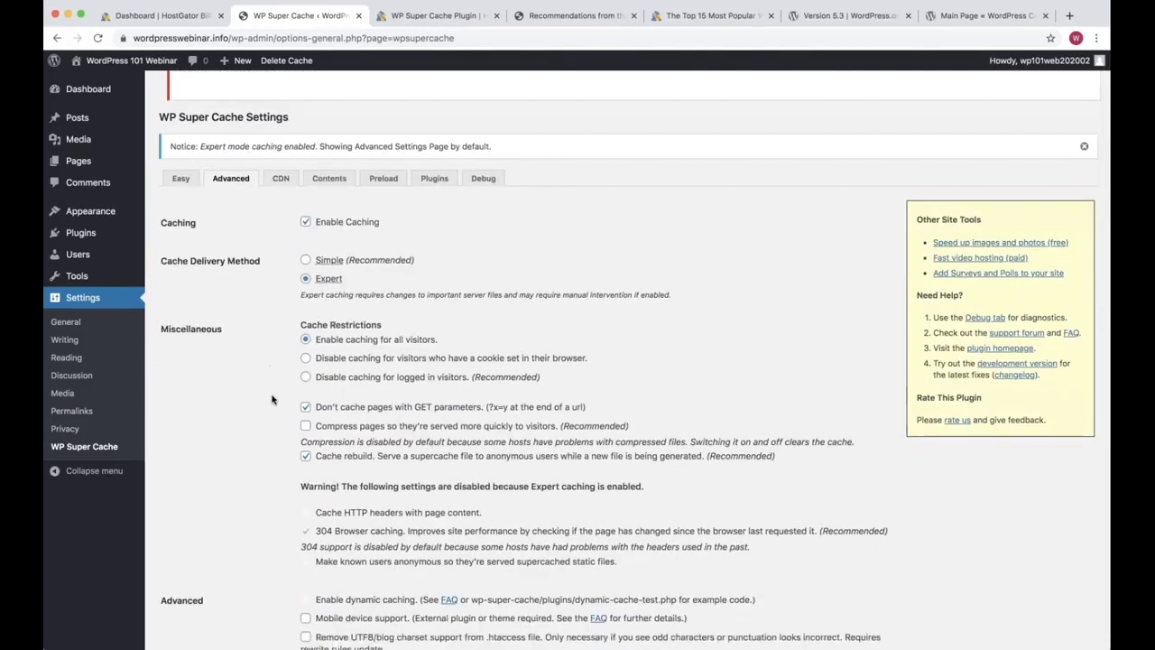
scroll(272, 400, down, 1)
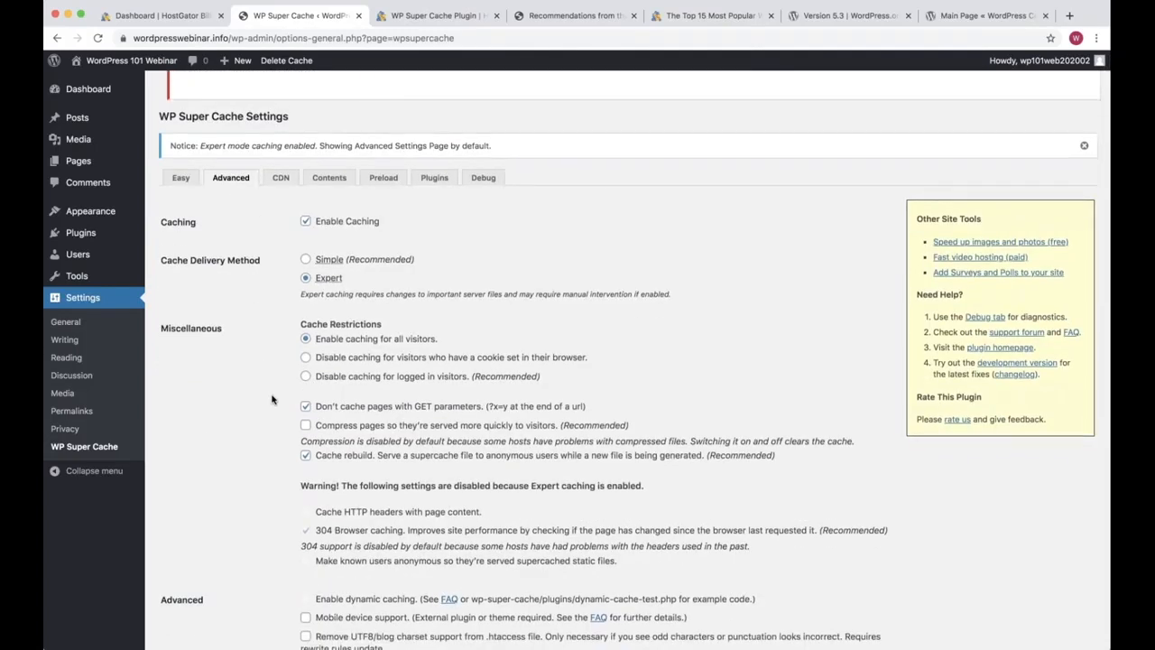
Step: Check the WP Super Cache advanced options again and compare them with the suggested settings in the HostGator help article
scroll(272, 400, down, 2)
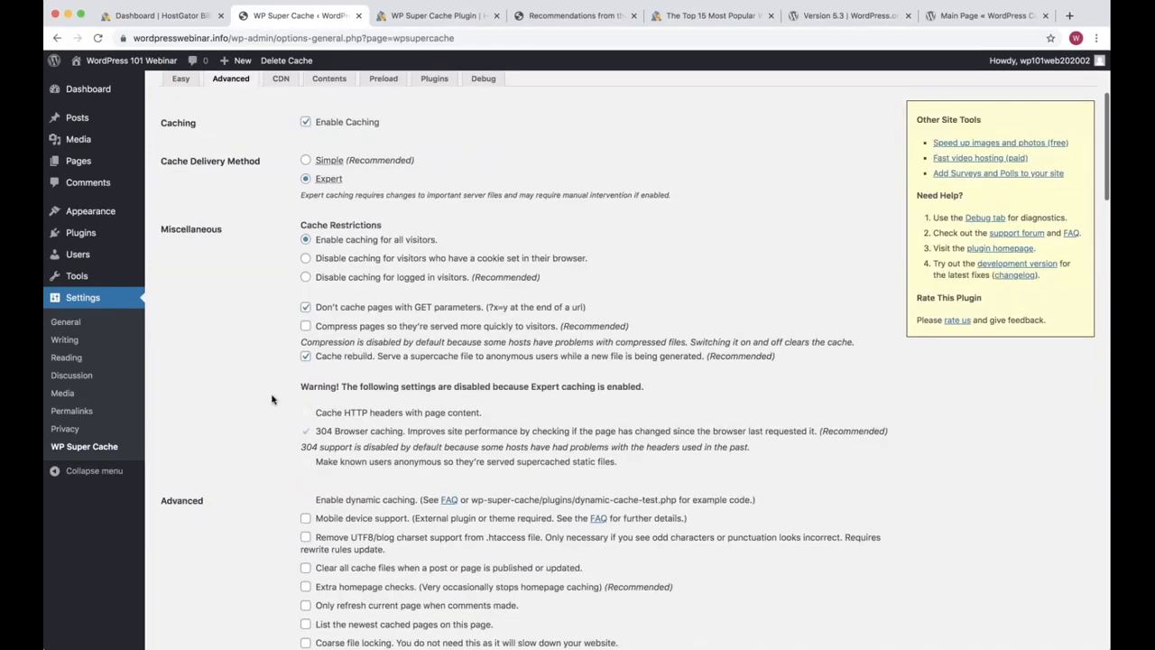
scroll(271, 399, down, 2)
key(ctrl+Tab)
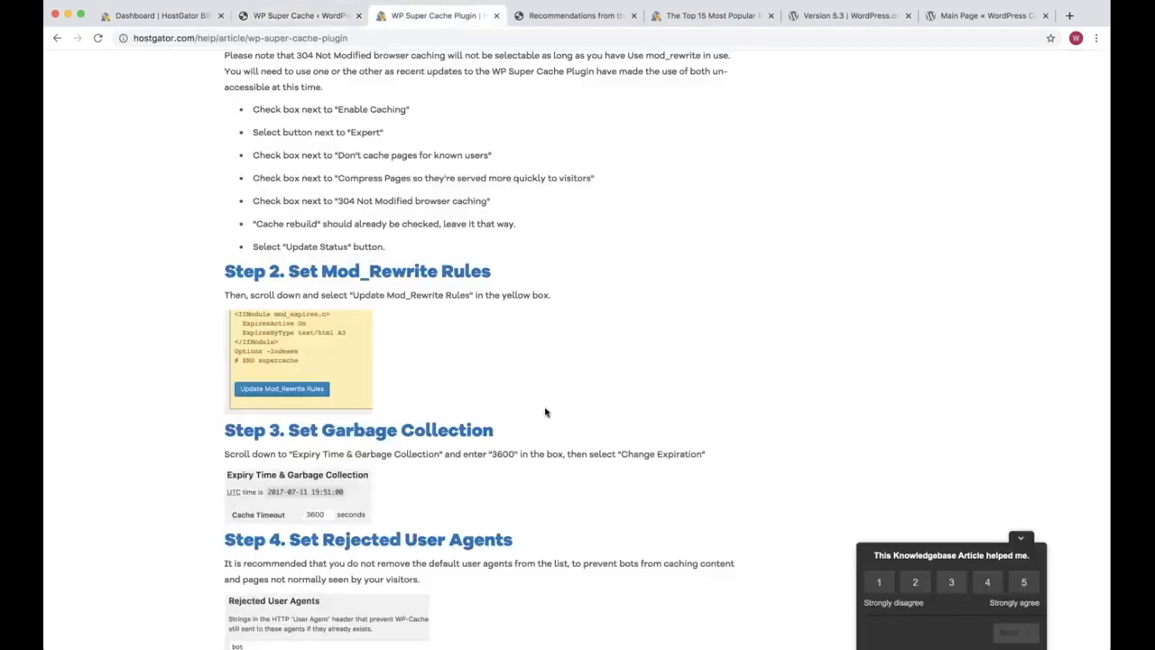
scroll(560, 379, up, 10)
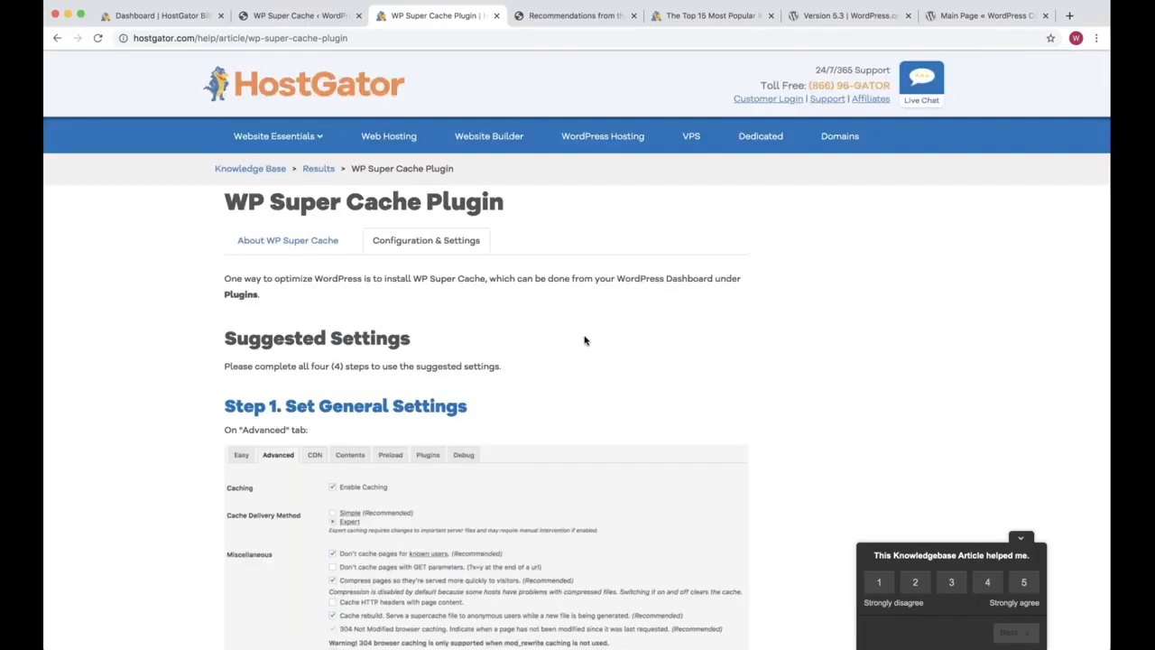
Step: Search the web for "wp super cache" in a new tab and open the plugin's WordPress.org page
key(cmd+t)
text(w)
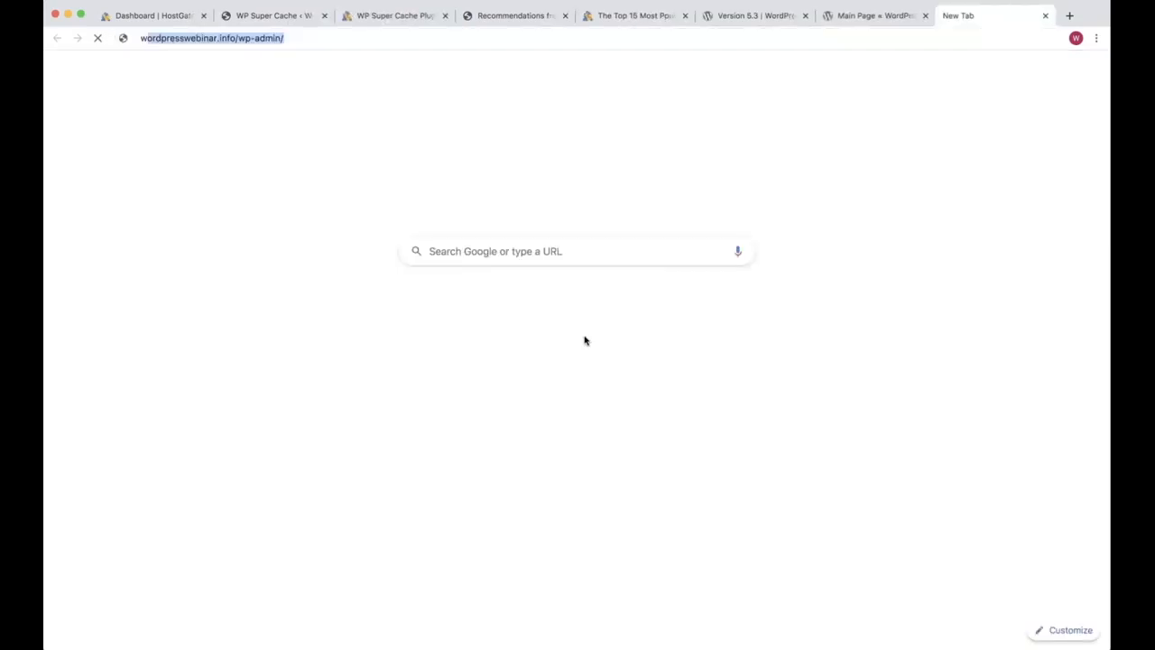
text(p super)
key(Return)
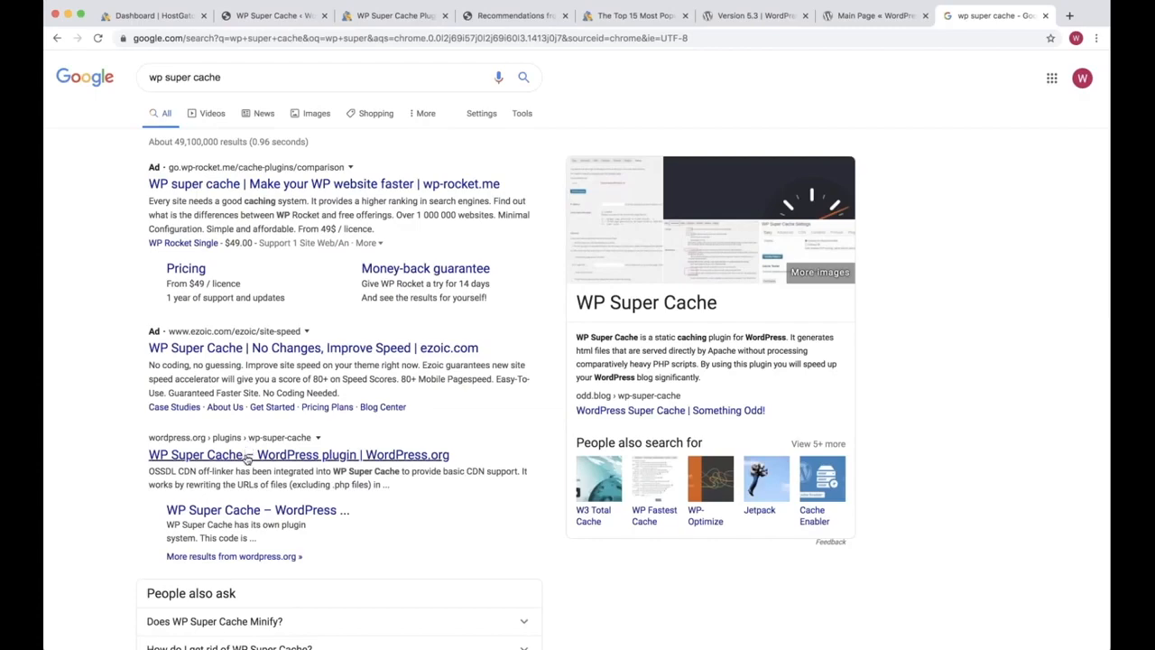
click(245, 456)
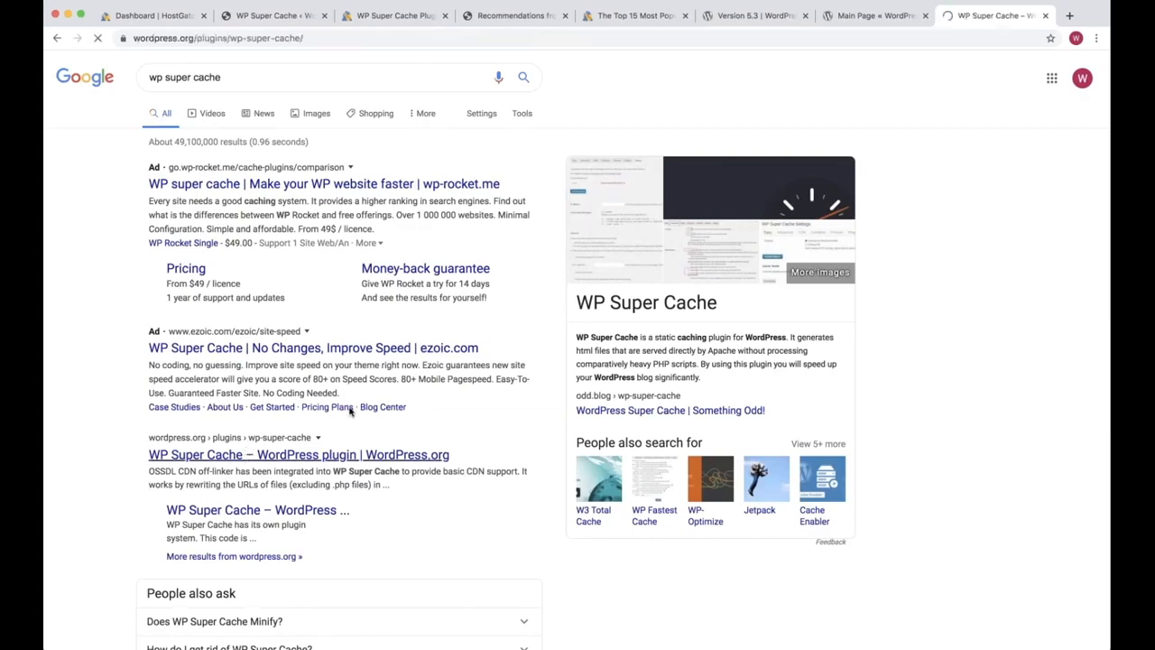
scroll(227, 363, down, 5)
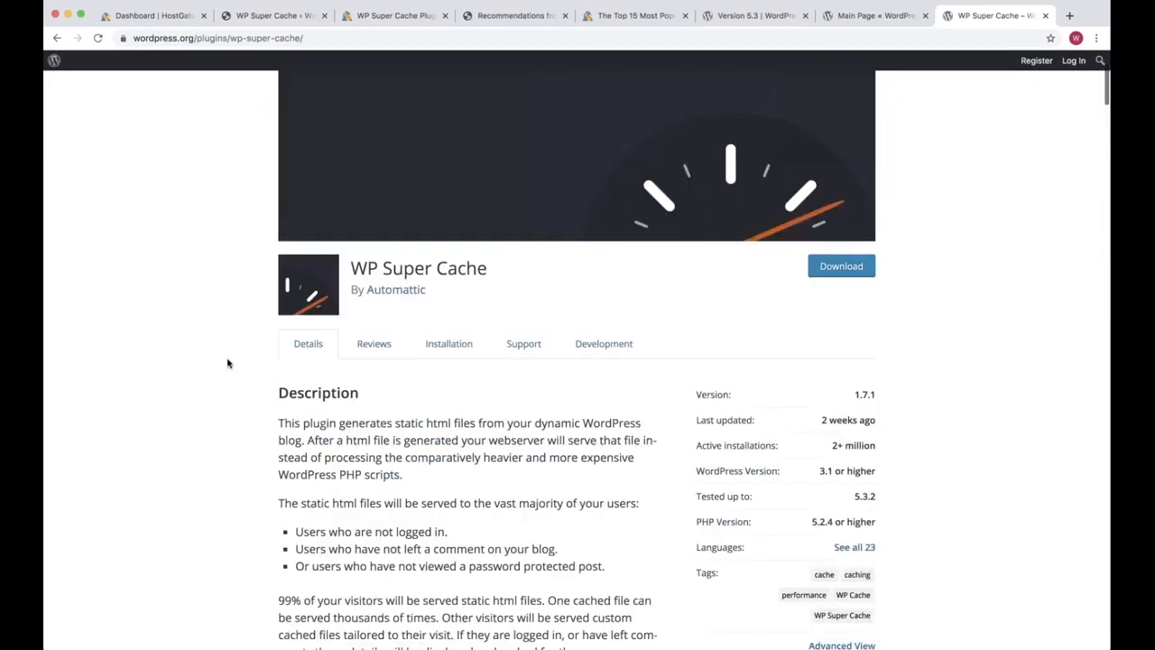
Step: Look at the plugin's support forum and read its installation and uninstall instructions on WordPress.org
click(523, 252)
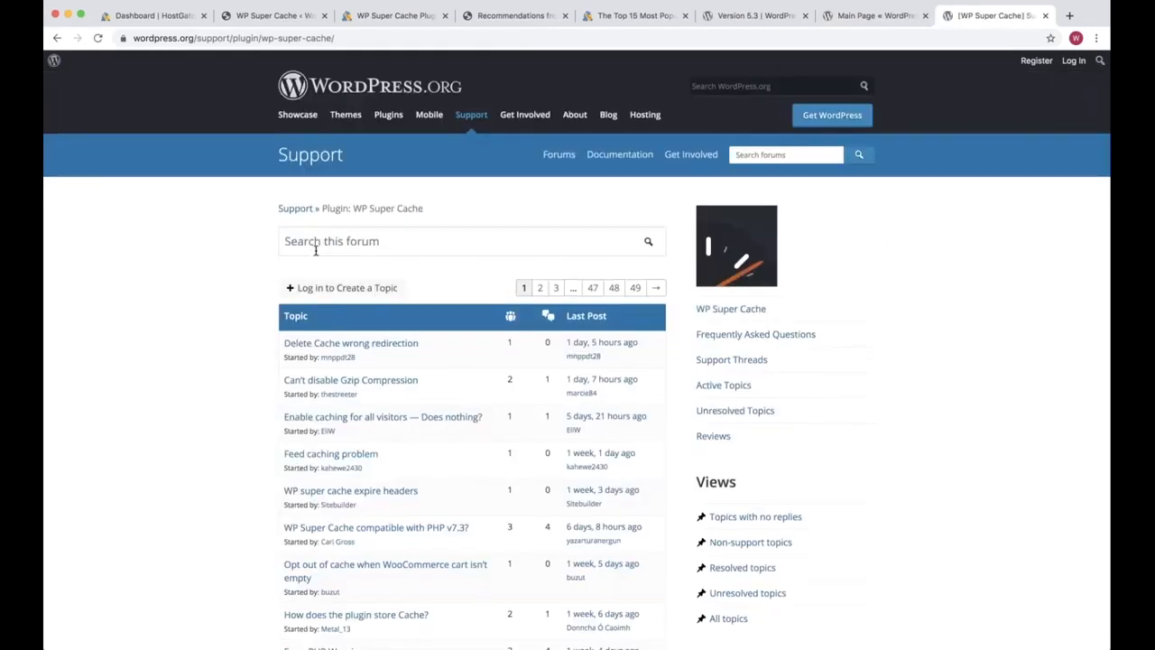
key(super+bracketleft)
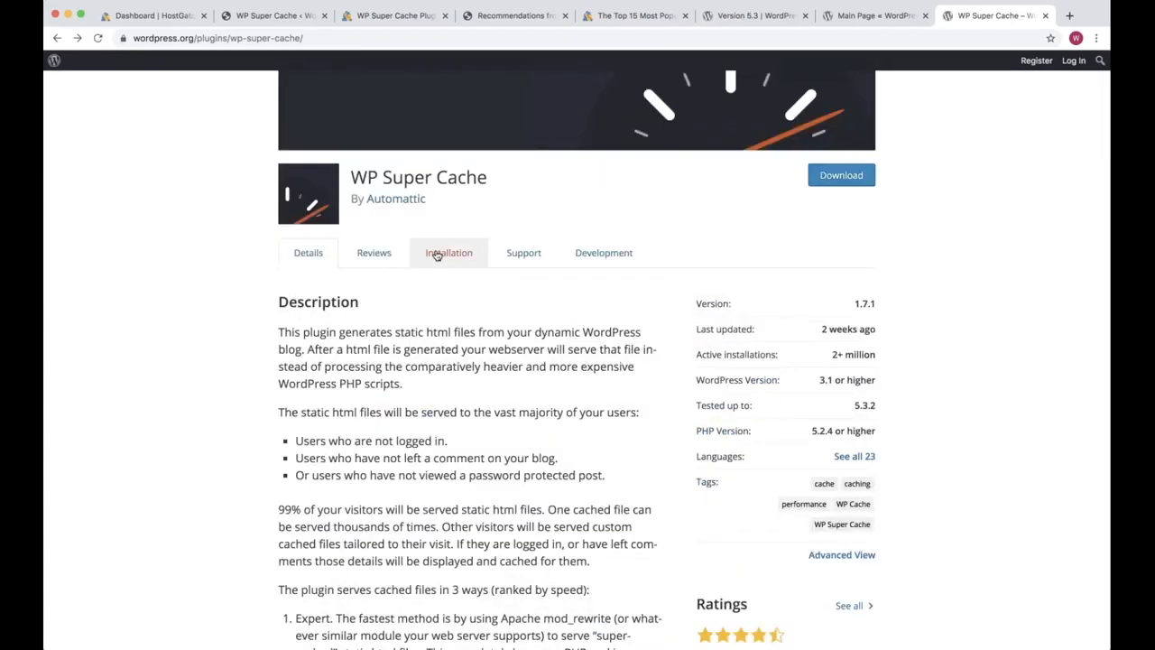
click(437, 254)
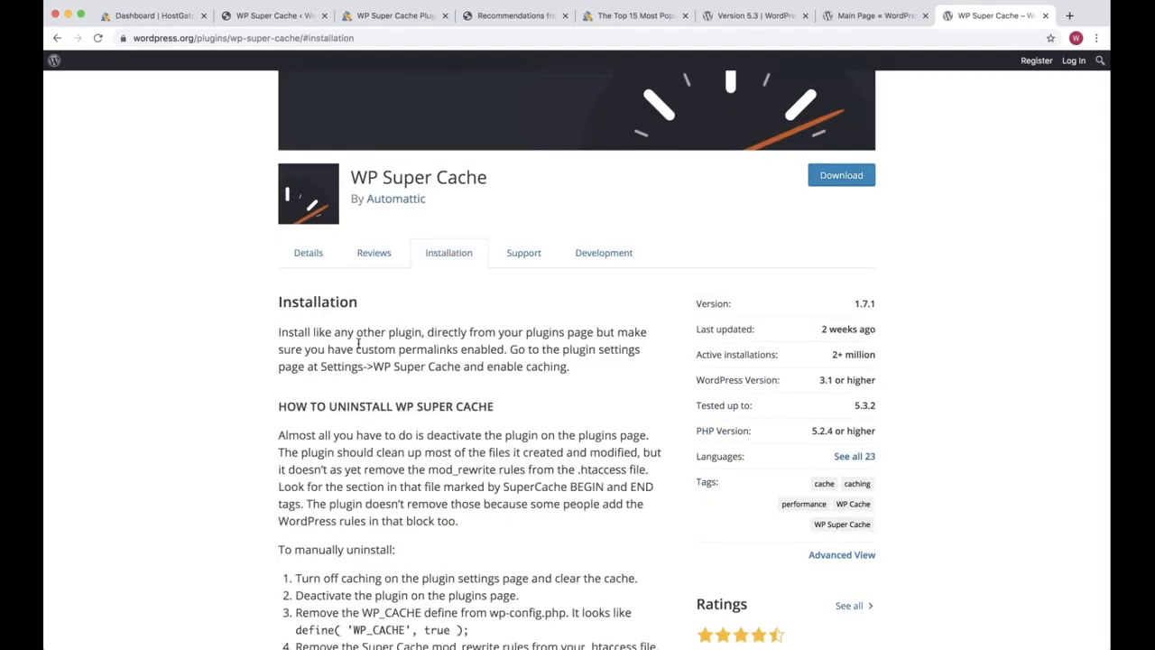
scroll(358, 343, down, 1)
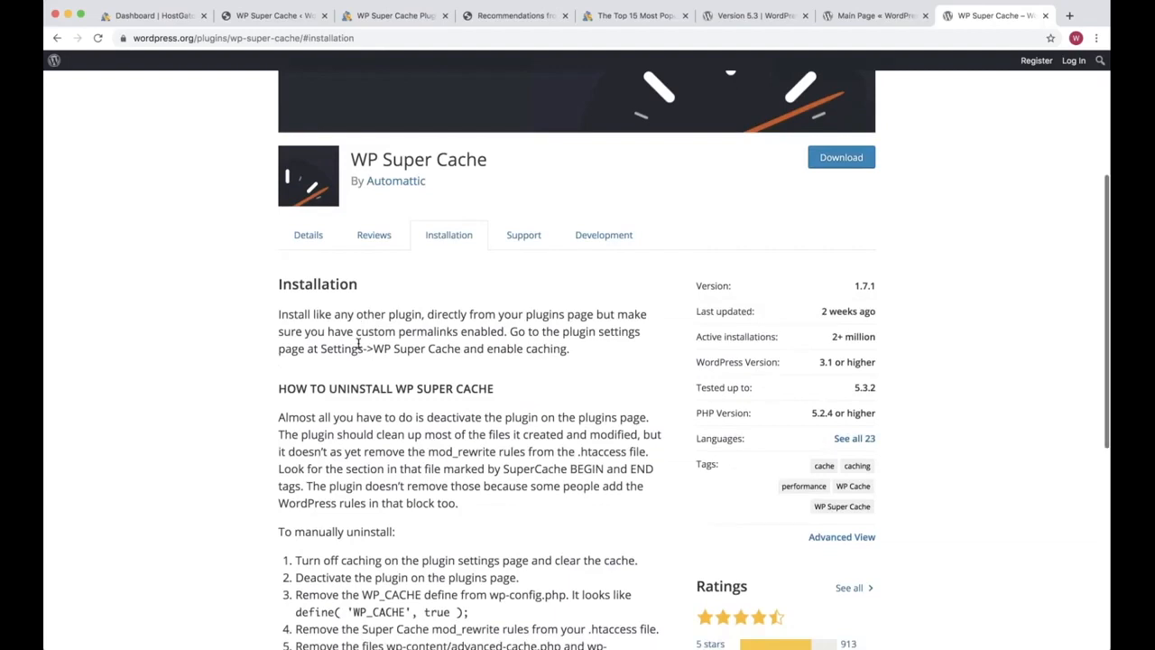
scroll(358, 343, down, 3)
scroll(358, 343, up, 1)
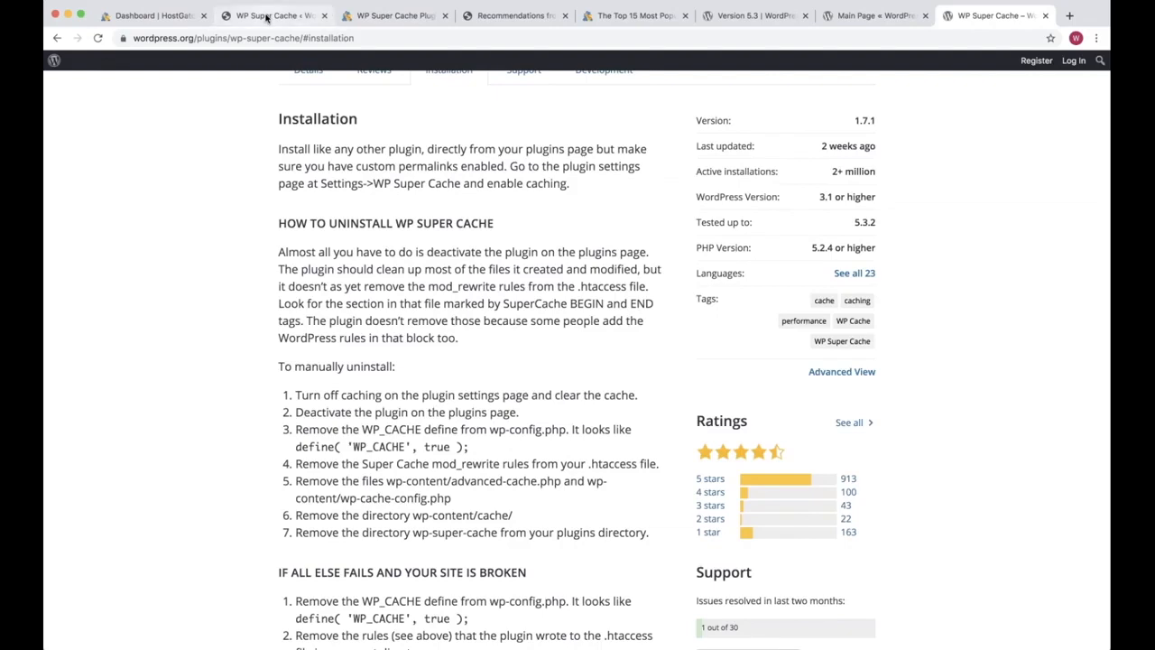
Step: Return to the site's admin Dashboard and read the WP Super Cache warning about dismissing it or logging out users
click(267, 18)
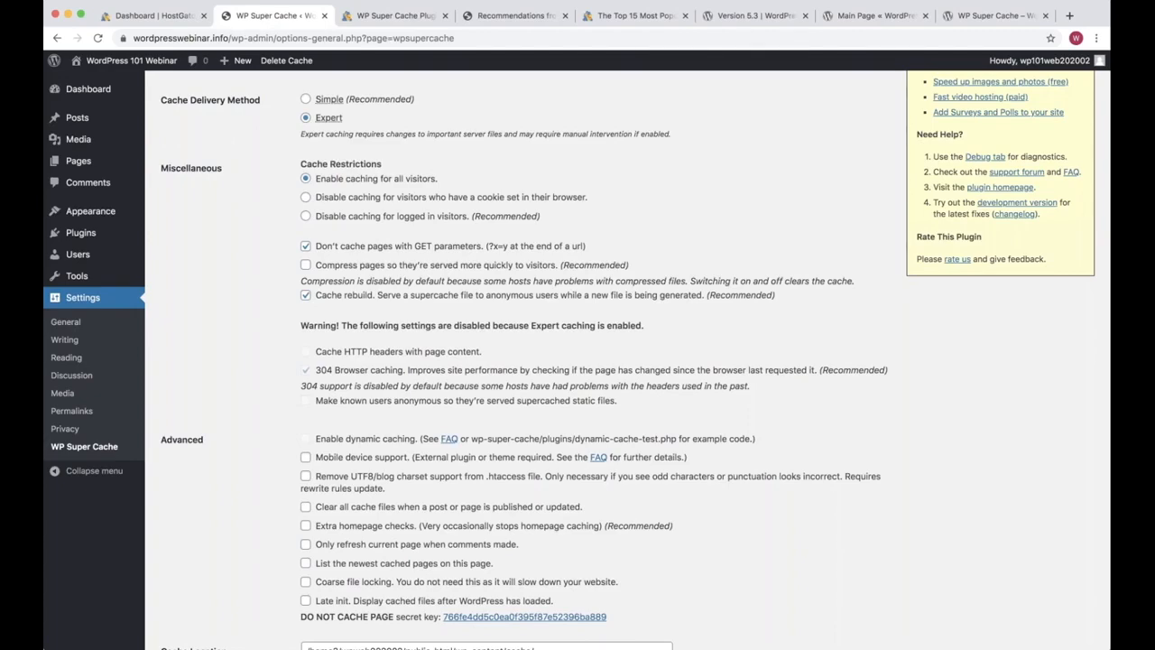
click(87, 90)
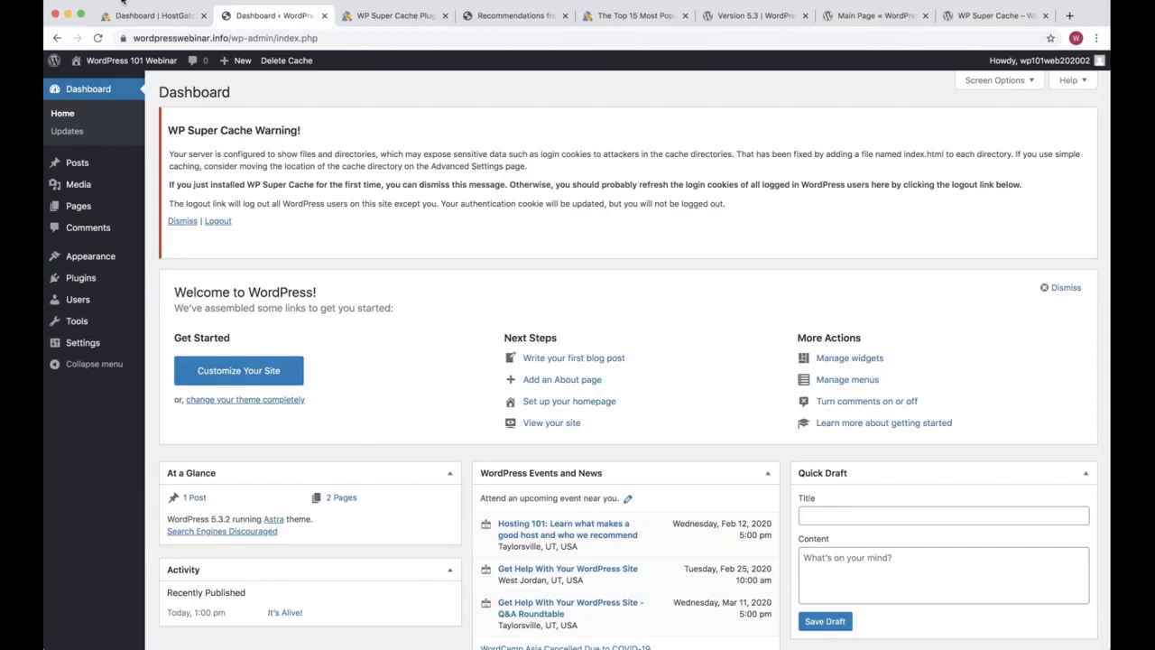
mouse_move(98, 285)
drag(261, 185, 233, 222)
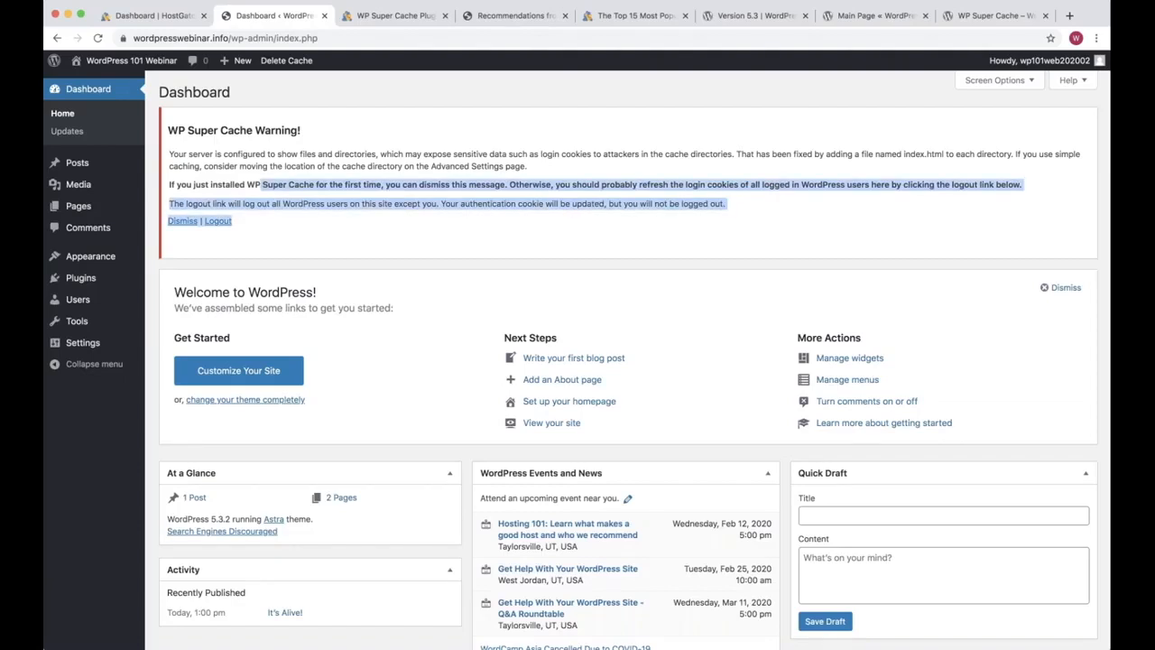
click(261, 248)
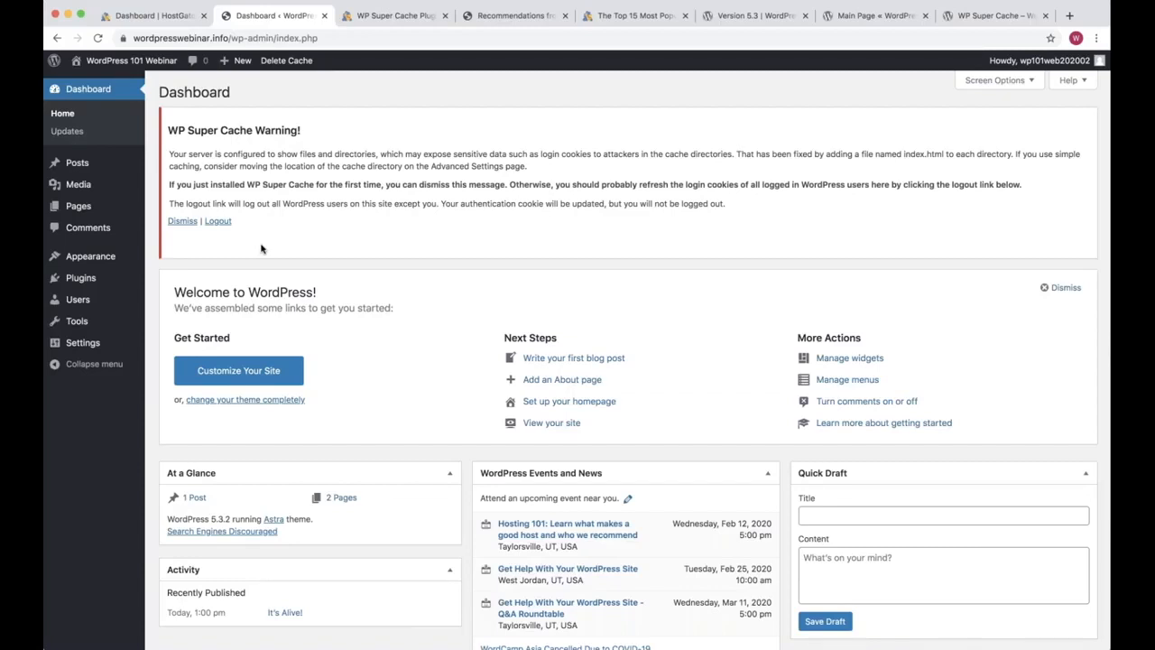
key(super+Tab)
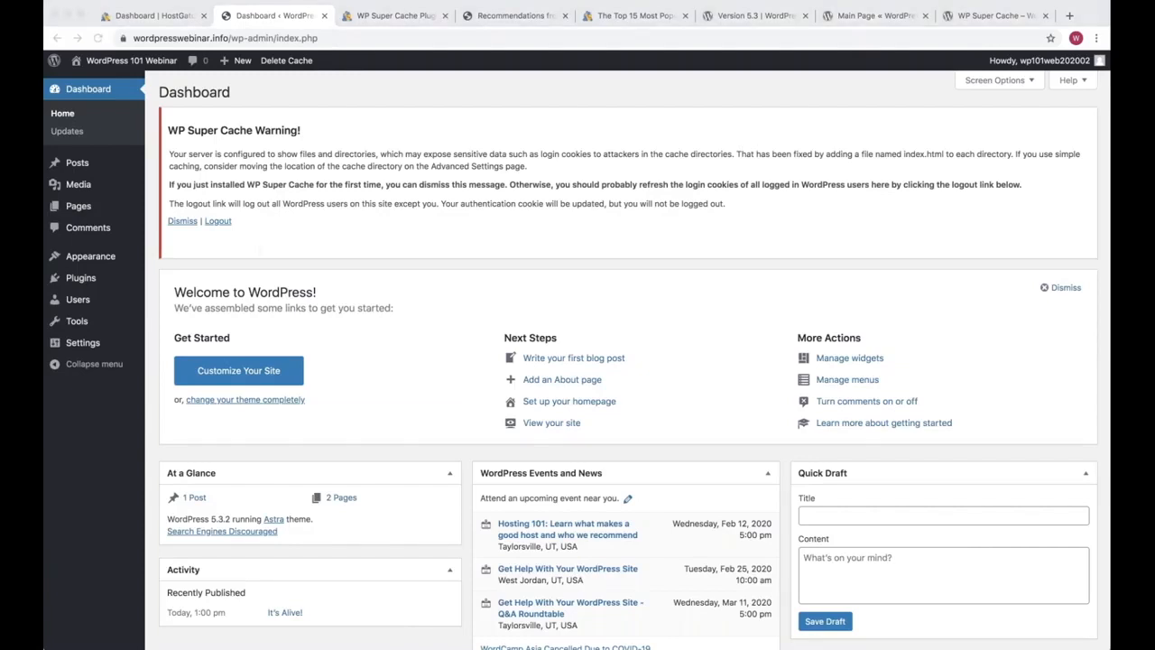
key(super+Tab)
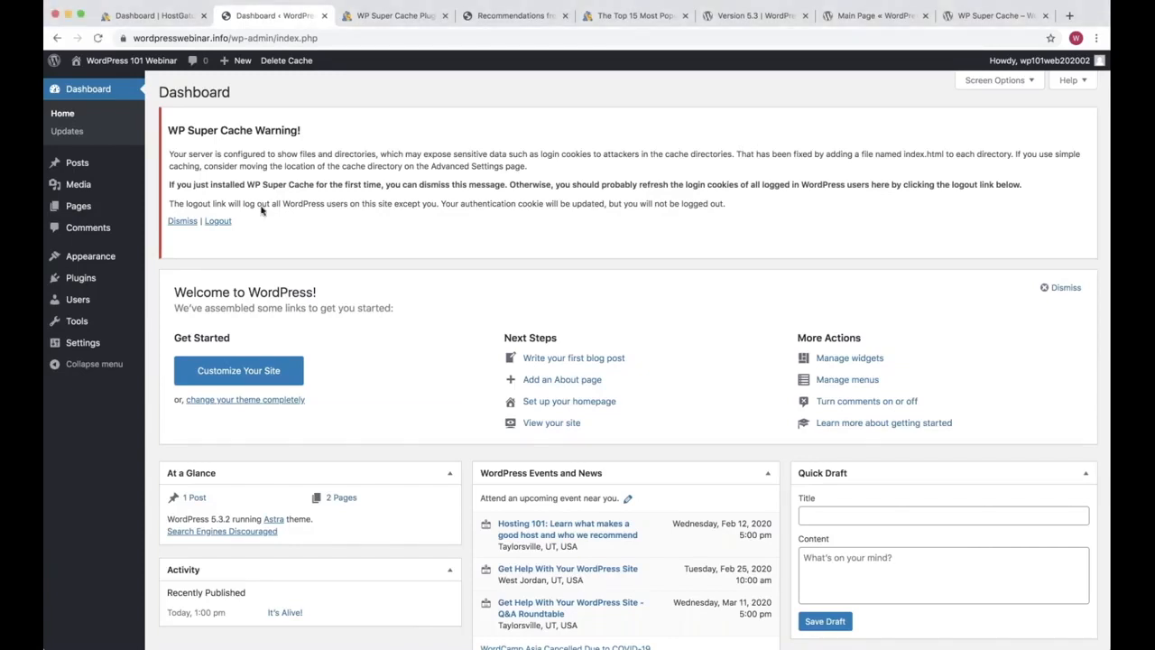
Step: Review the "Recommendations from the Webinar" page and open the site's list of installed plugins
click(517, 16)
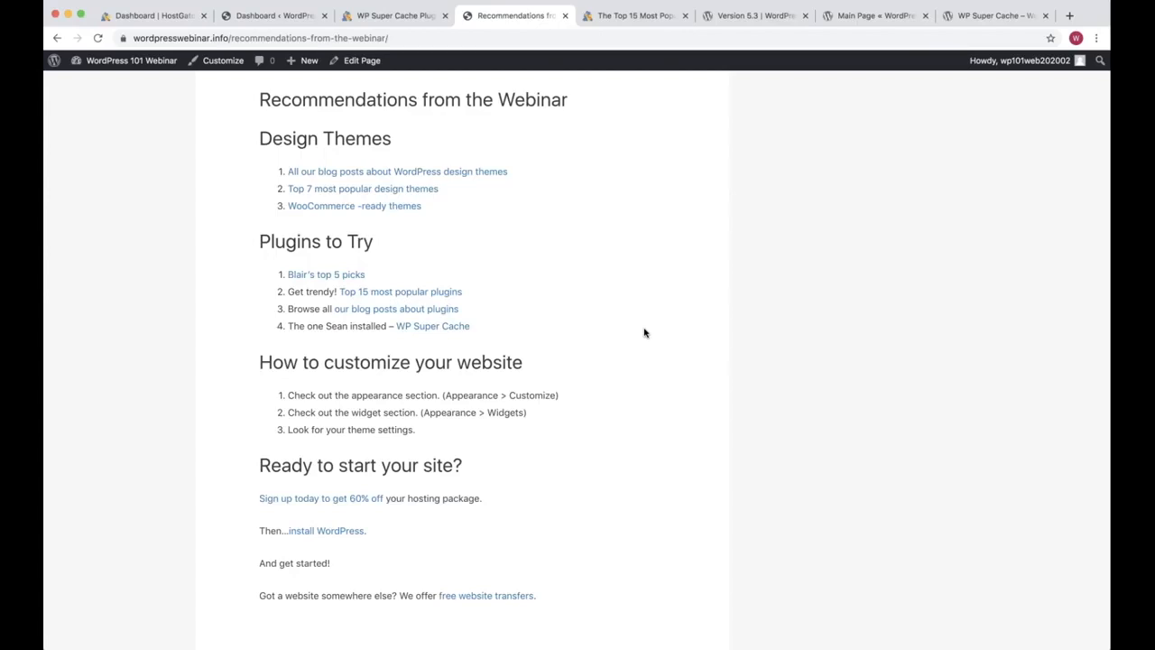
key(super+Tab)
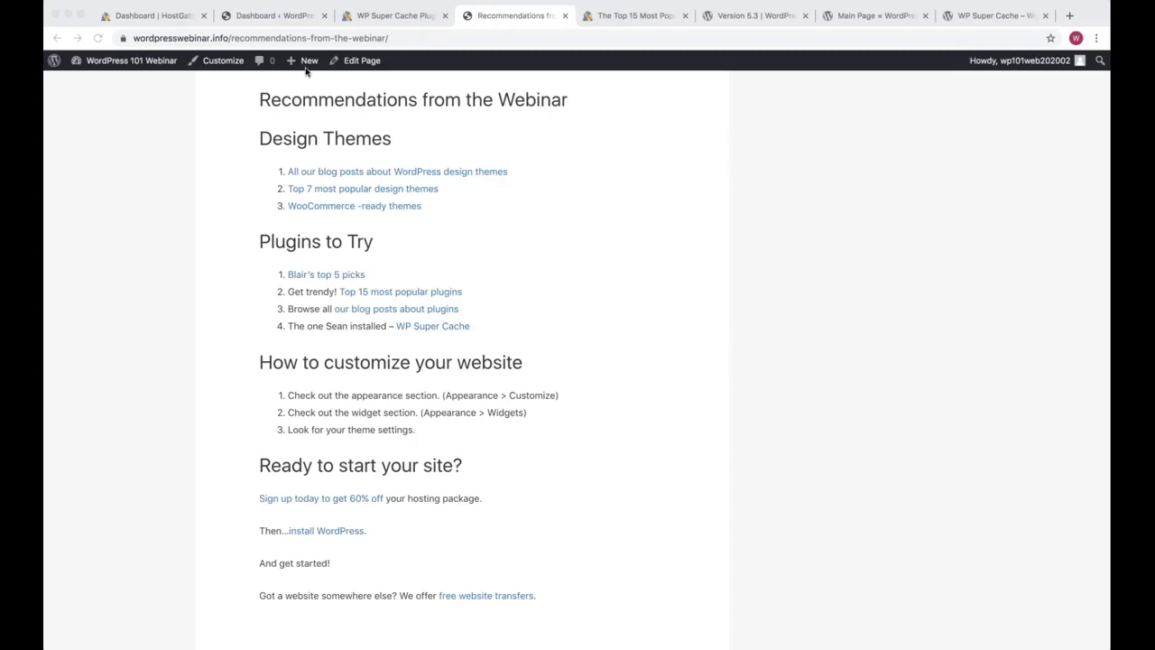
click(274, 18)
click(84, 278)
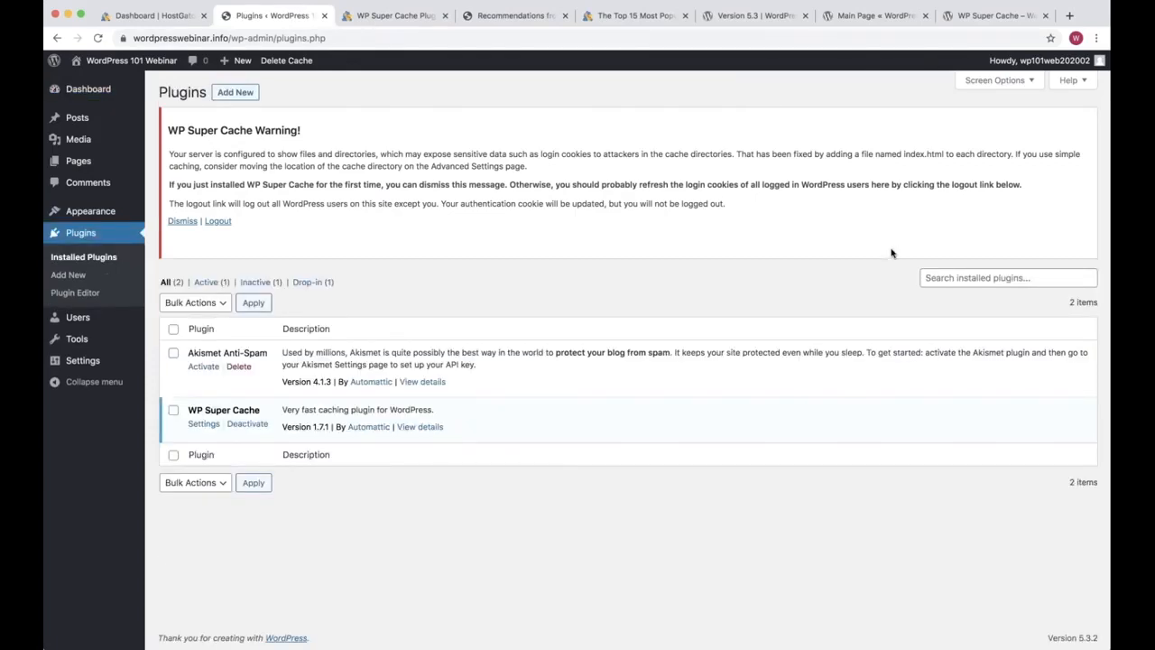
key(super+Tab)
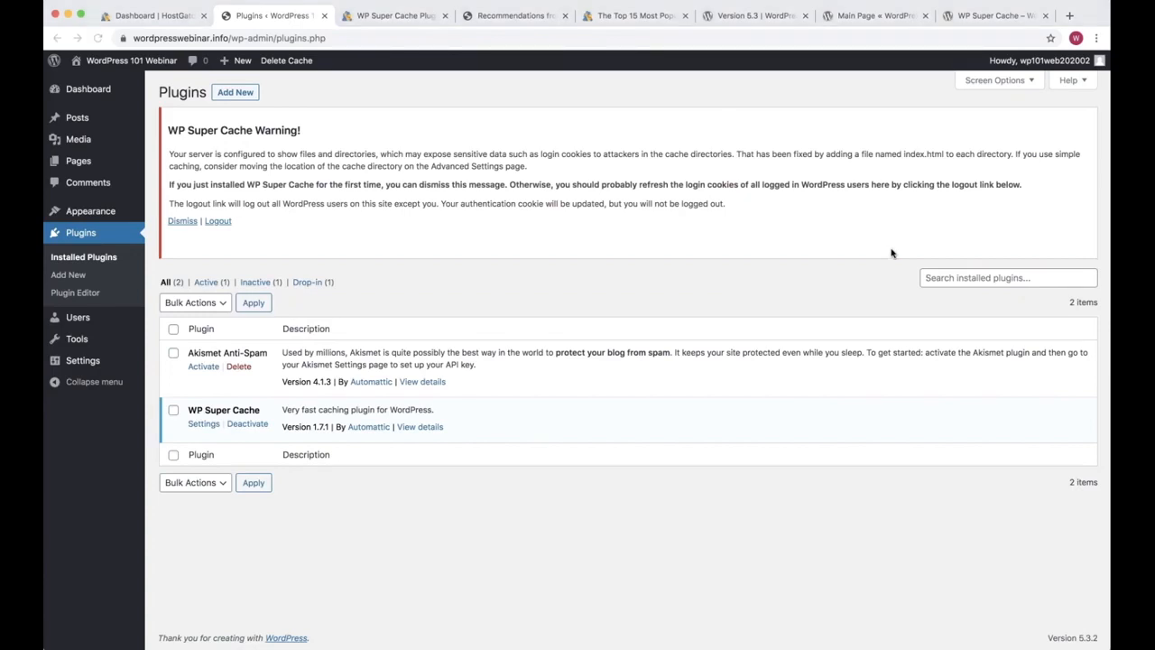
click(773, 222)
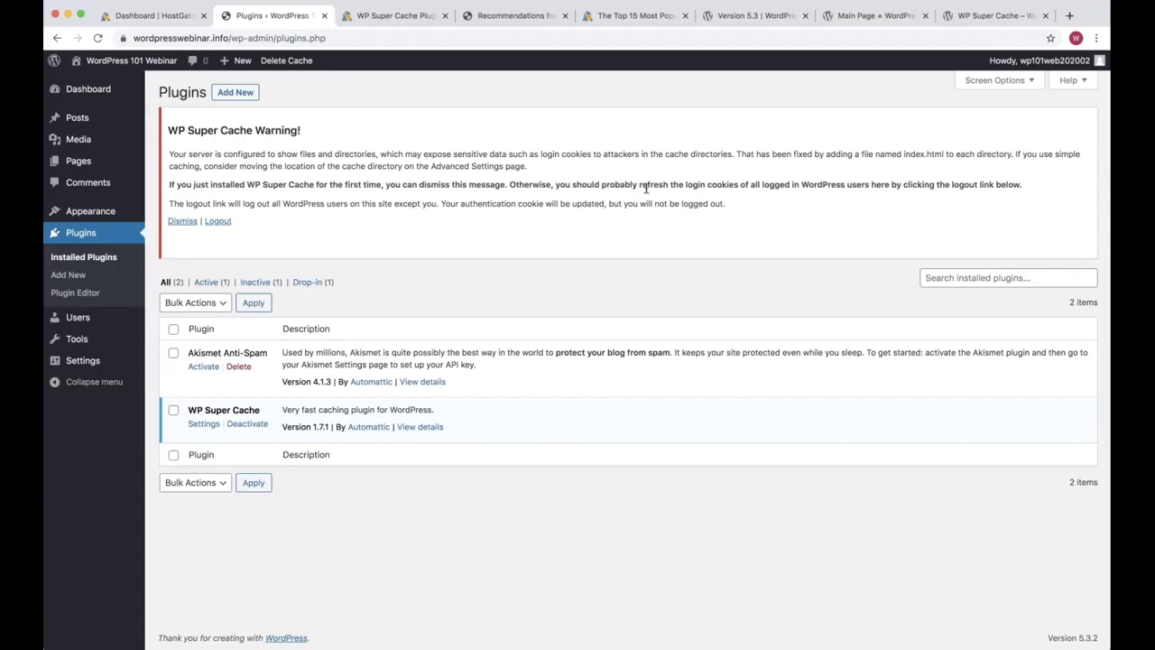
Step: Highlight and reread the full WP Super Cache warning above the installed plugins list
drag(646, 187, 740, 207)
click(735, 208)
mouse_move(169, 130)
mouse_down()
mouse_move(236, 226)
mouse_move(172, 131)
mouse_move(541, 168)
mouse_move(244, 229)
mouse_move(168, 130)
mouse_up()
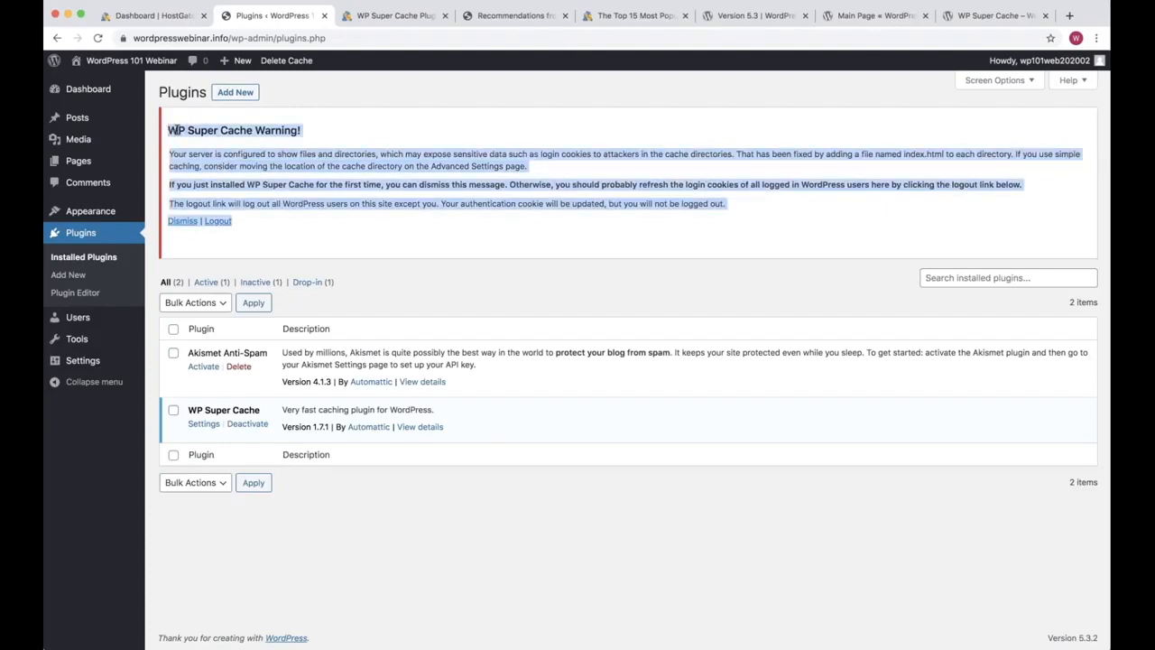
click(253, 241)
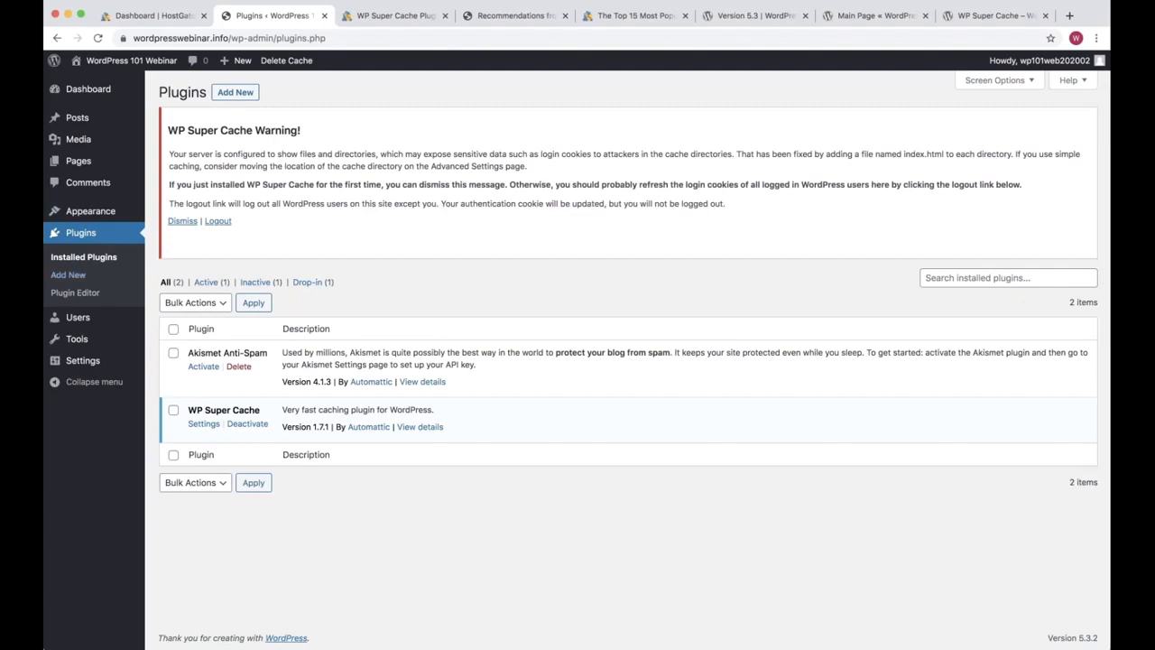
Step: Open the WordPress Import tools and look through the available importers, including Tumblr
mouse_move(94, 359)
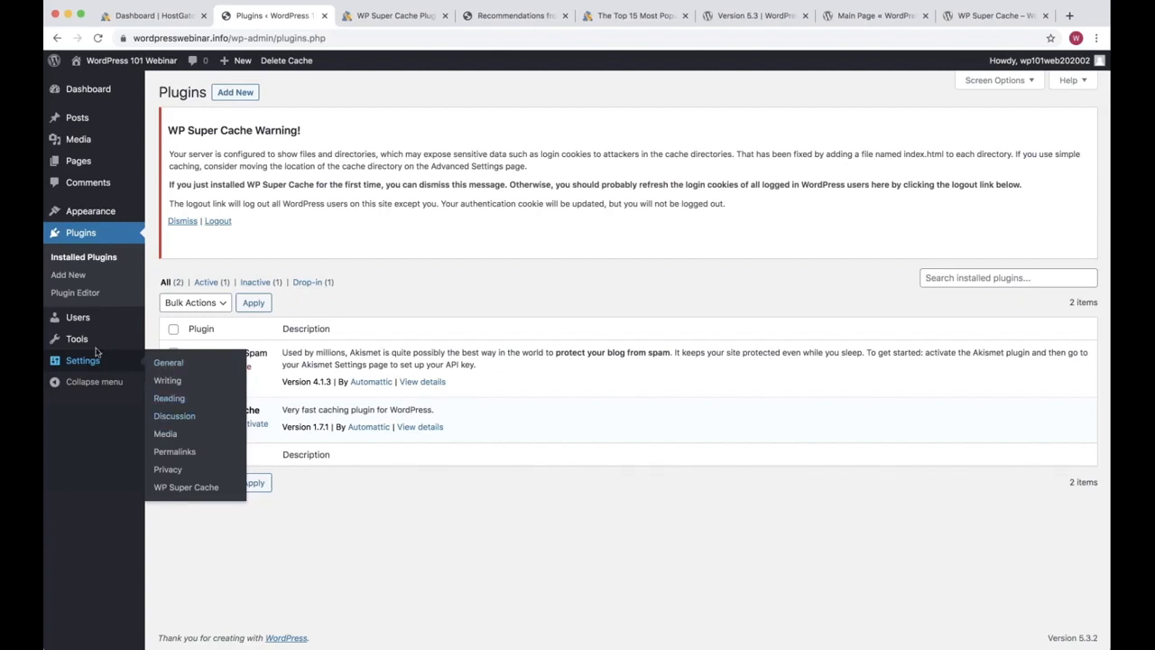
mouse_move(79, 338)
click(167, 360)
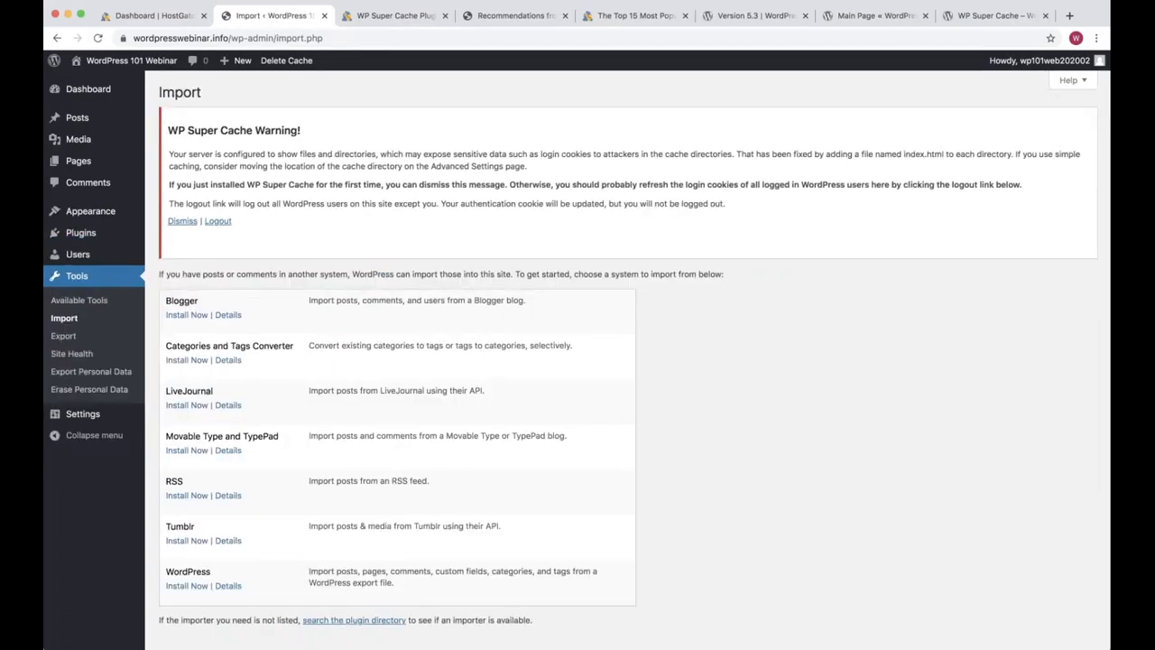
scroll(213, 515, down, 1)
drag(184, 500, 243, 515)
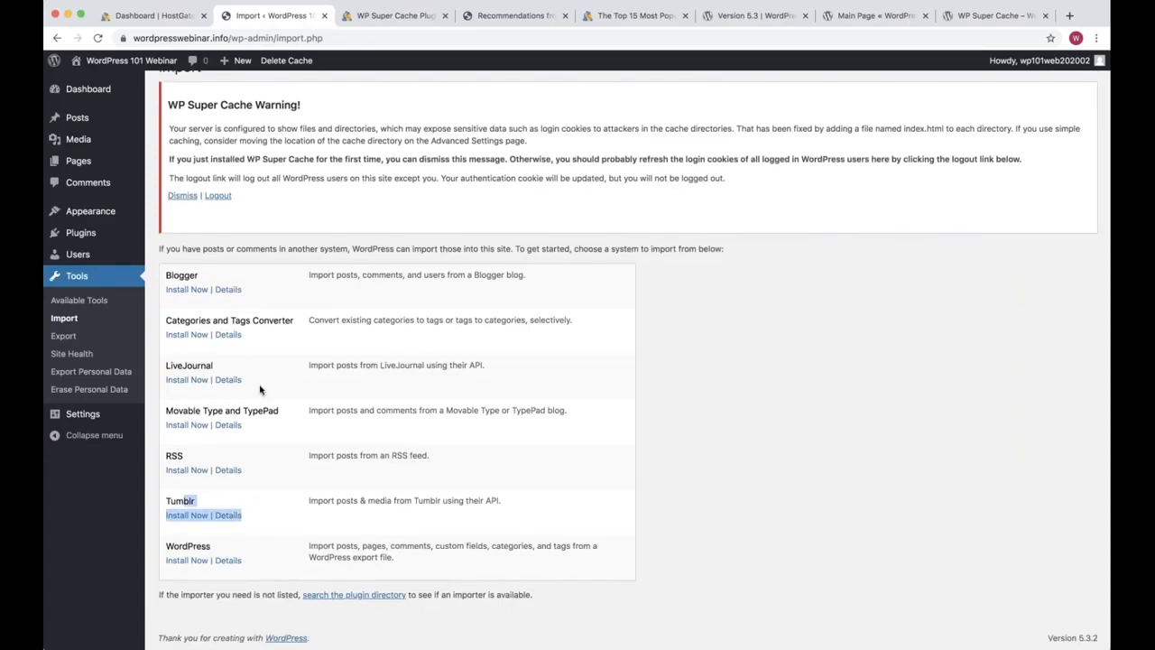
scroll(260, 390, up, 1)
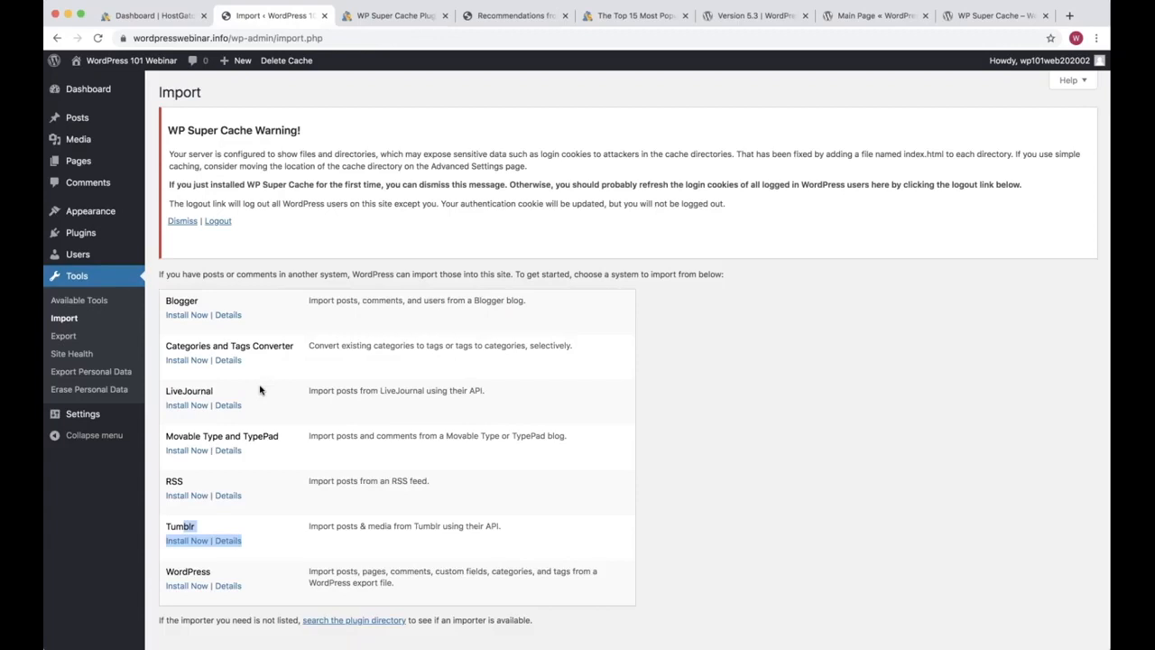
Step: Dismiss the WP Super Cache warning on the Import page
click(678, 397)
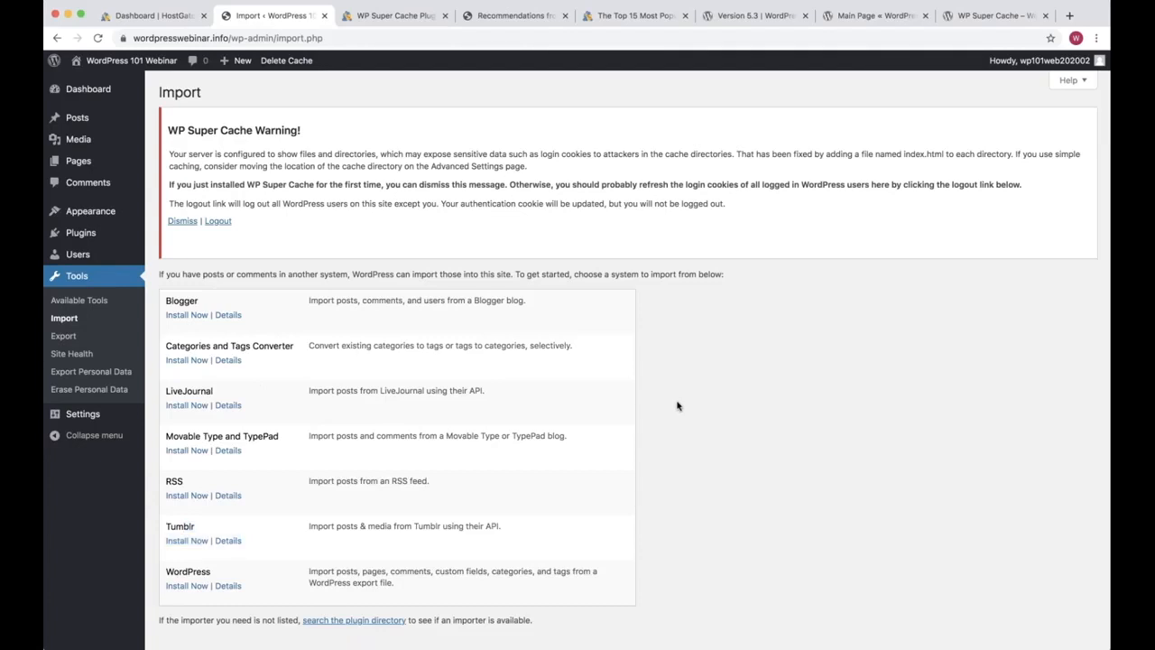
scroll(678, 406, down, 1)
click(182, 196)
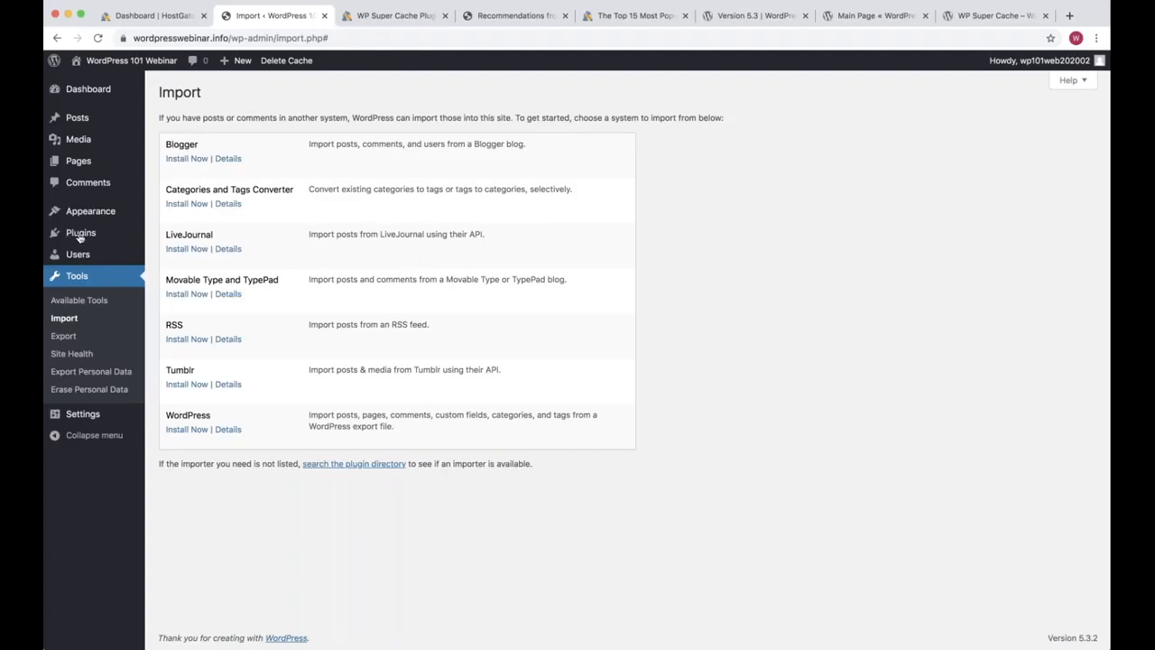
Step: Look through HostGator's blog article on the most popular WordPress plugins
click(622, 15)
scroll(88, 452, down, 1)
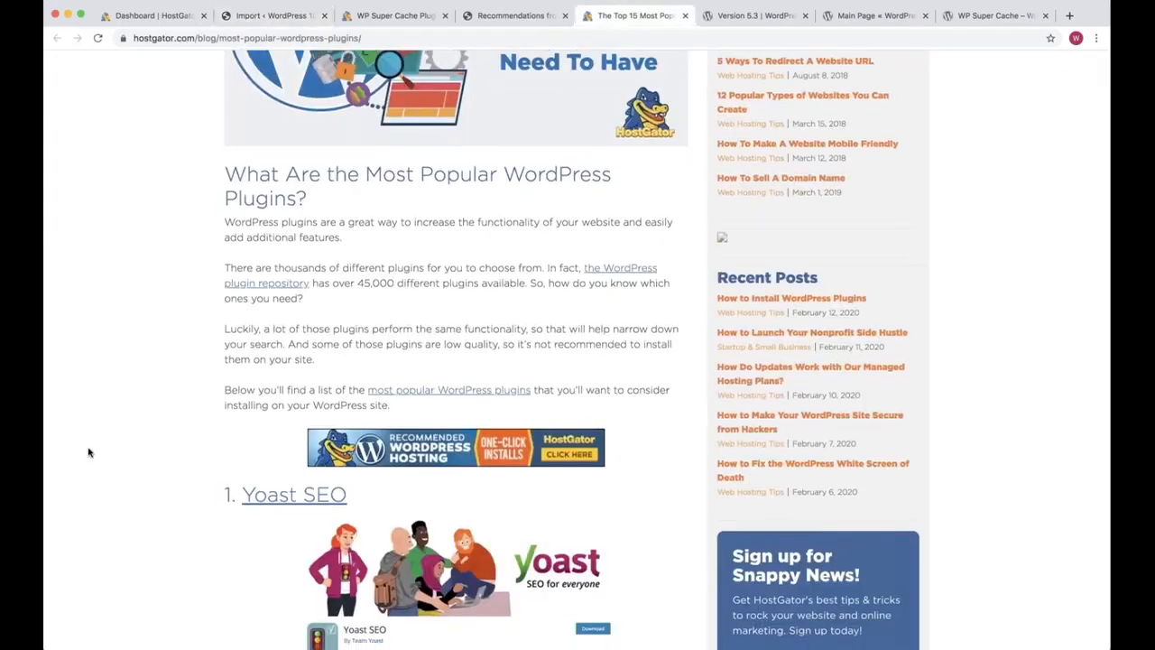
scroll(89, 452, down, 5)
Step: Return to the site's admin area and search the installed plugins for "backup"
click(294, 19)
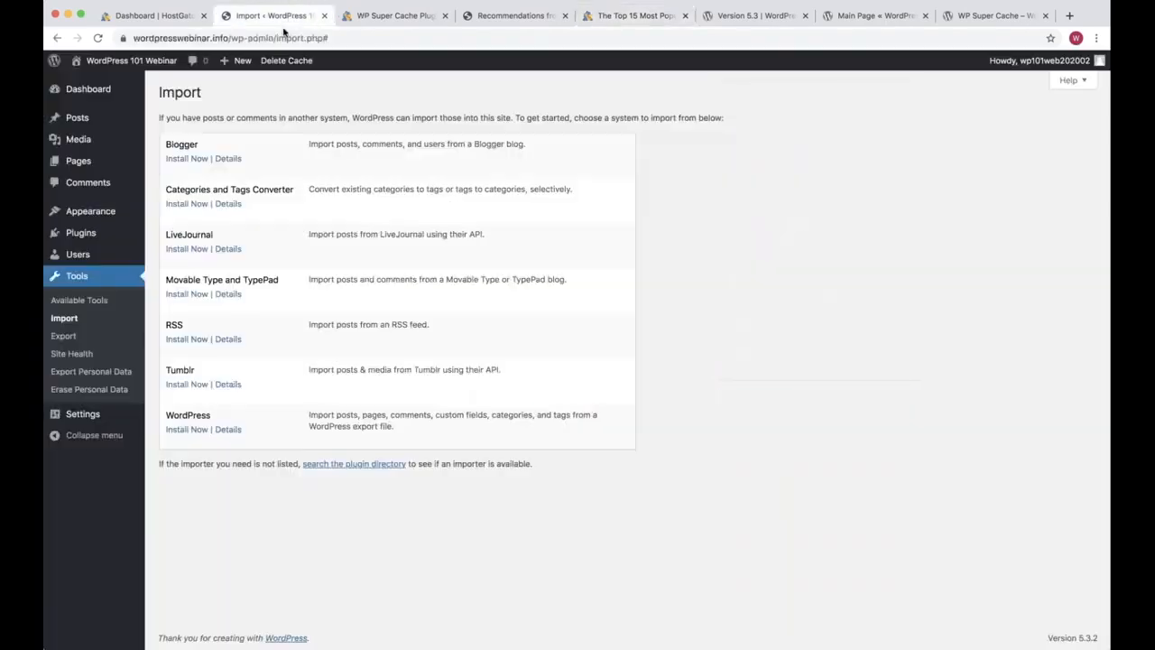
click(80, 232)
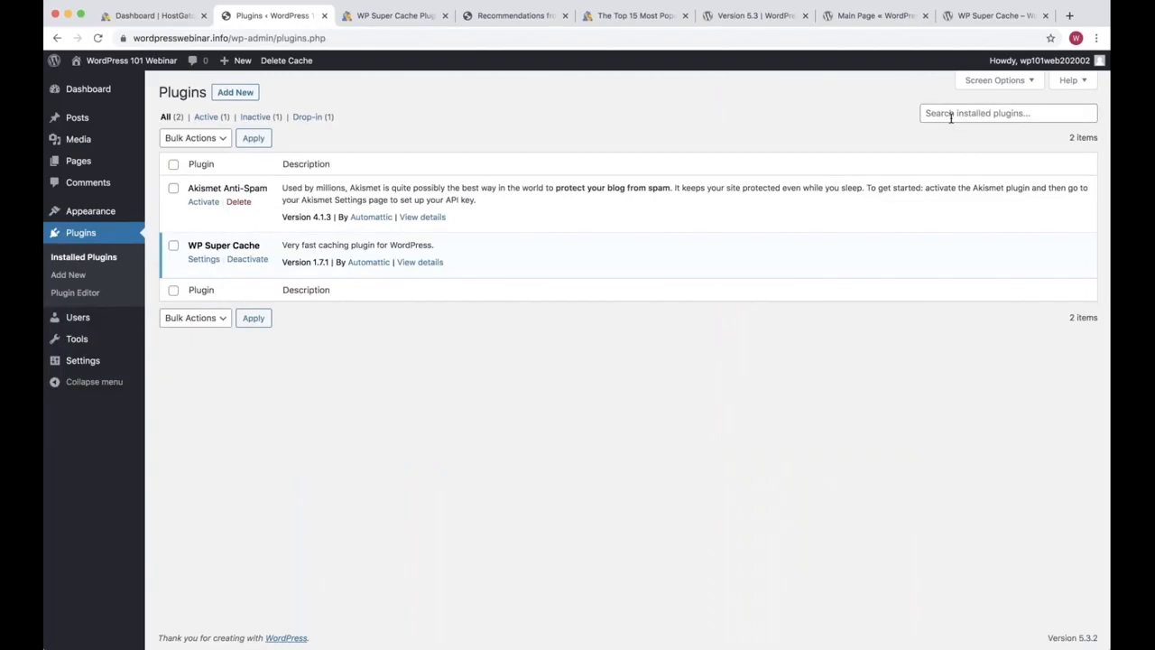
click(950, 115)
text(backup)
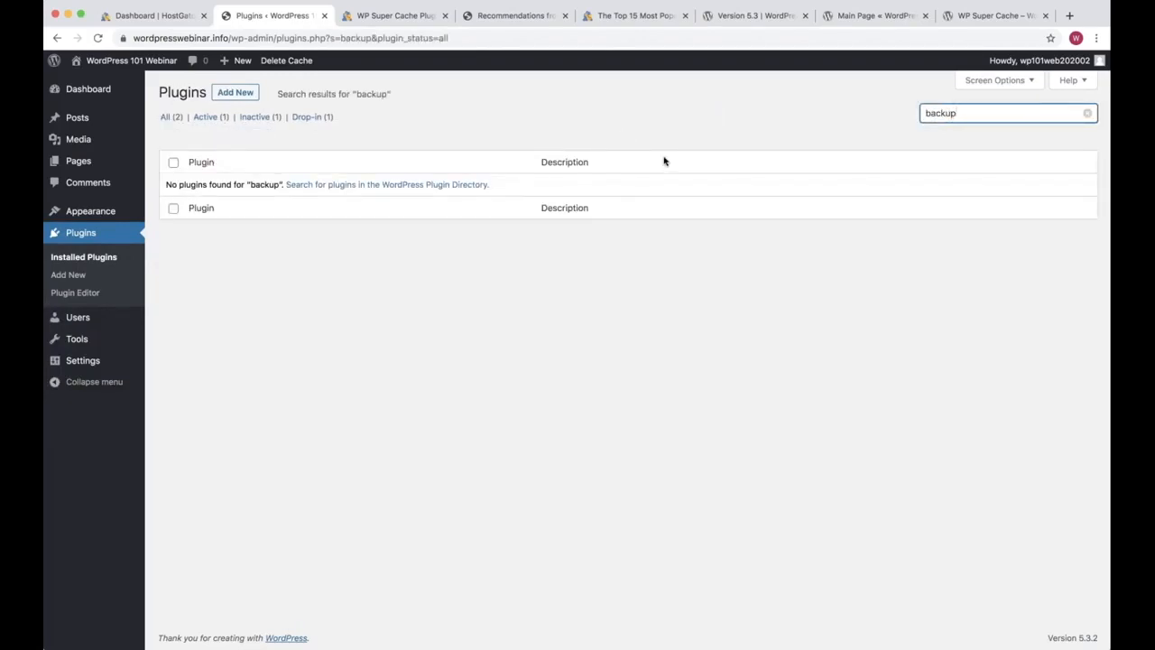
Step: Clear the "backup" search so all installed plugins are listed
key(BackSpace)
key(BackSpace)
key(BackSpace)
key(BackSpace)
key(BackSpace)
key(BackSpace)
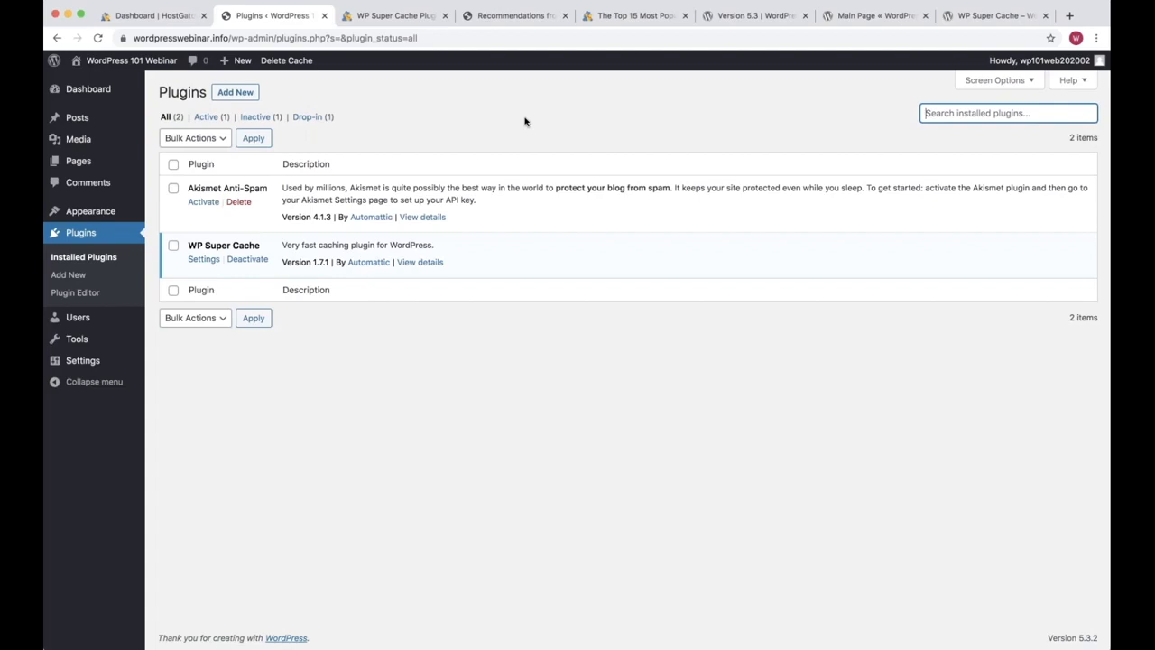
Step: Search Google in a new browser tab for "wordpress plugins backup" and look through the results
click(512, 16)
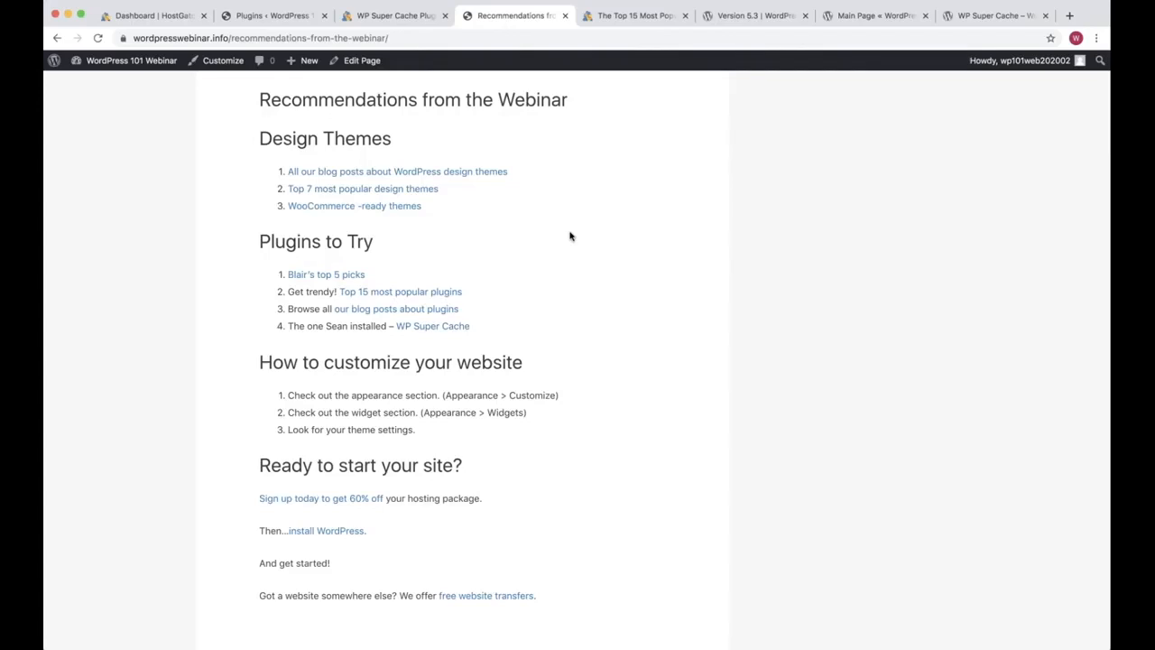
key(ctrl+t)
text(wordpress plugins backup)
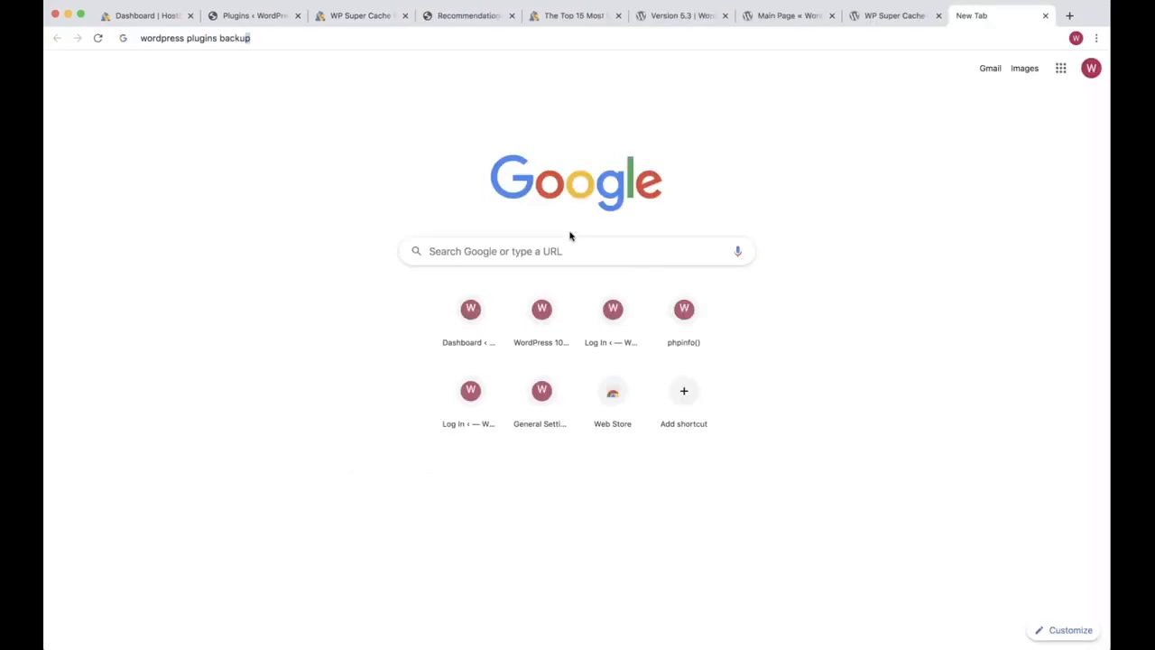
key(Return)
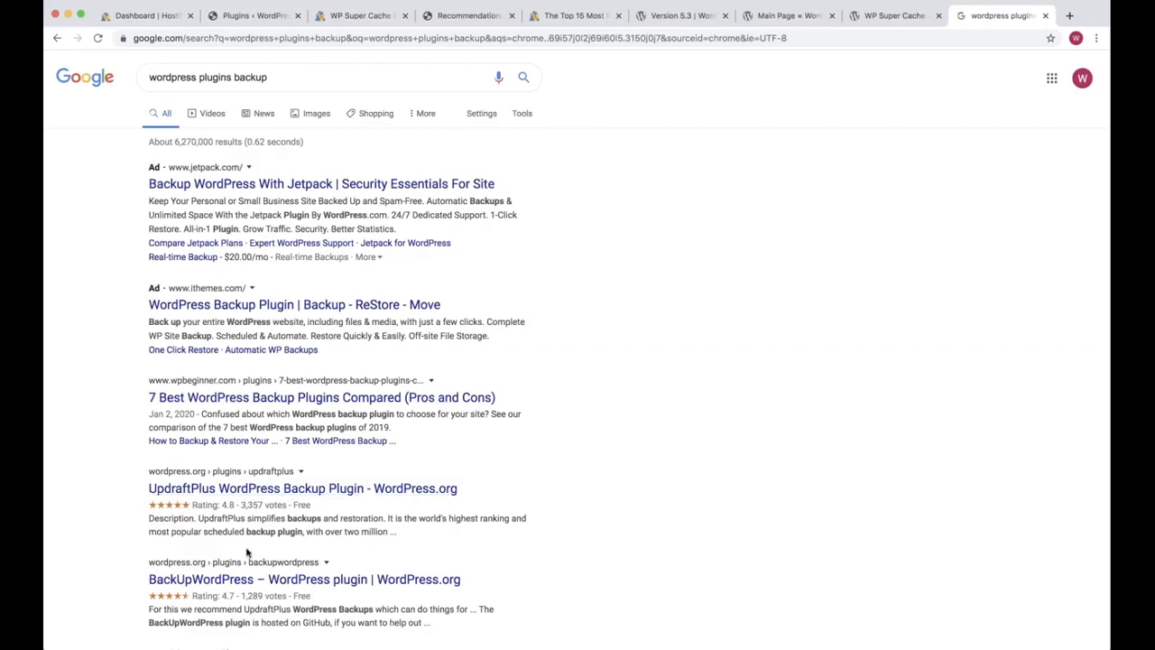
scroll(247, 551, down, 2)
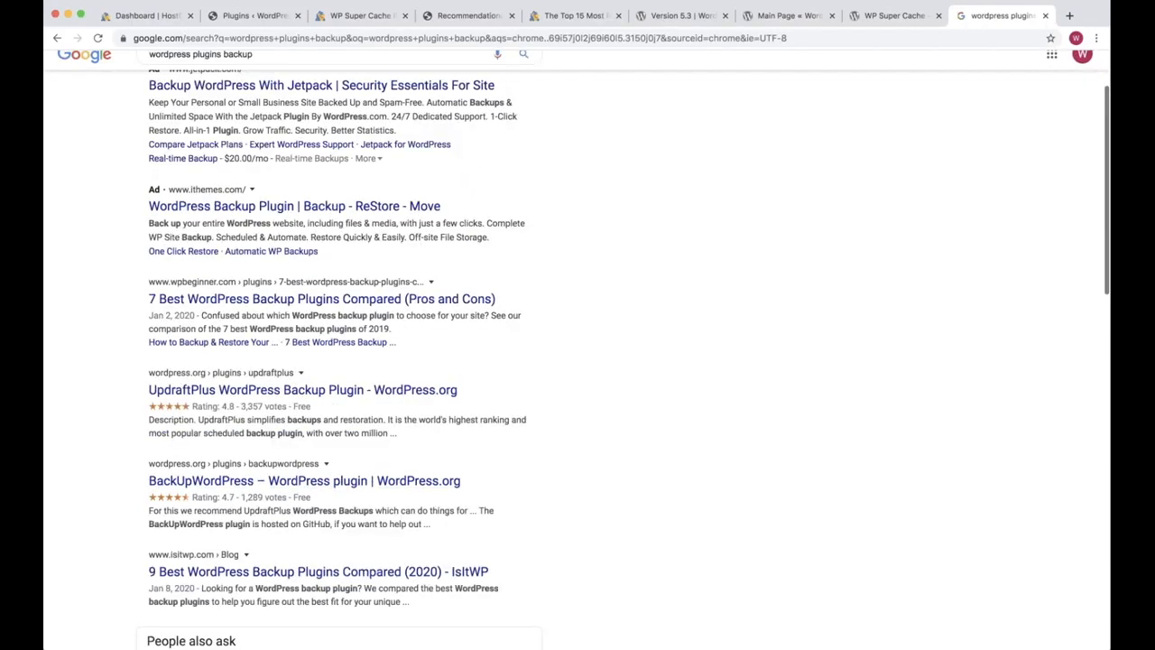
scroll(577, 350, up, 1)
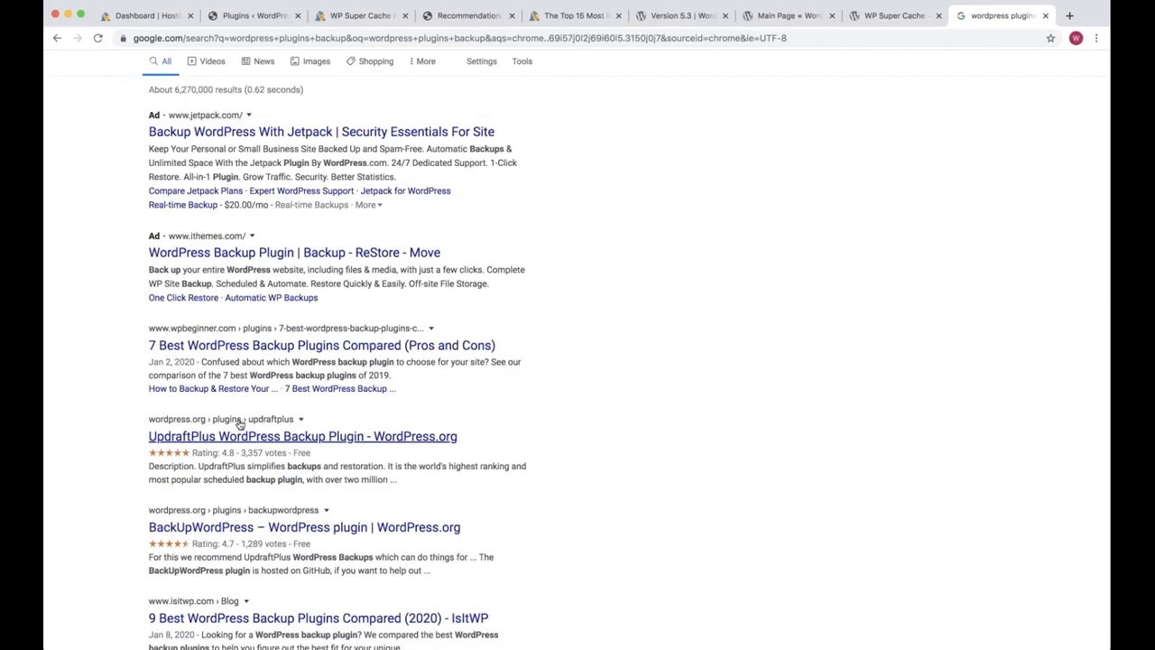
Step: Search Google for "wordpress plugins" and open the WordPress.org plugin directory
key(super+l)
key(shift+Right)
key(shift+Right)
key(shift+Right)
key(shift+Right)
key(shift+Right)
key(shift+Right)
key(shift+Right)
key(shift+Right)
key(shift+Right)
key(shift+Right)
key(shift+Right)
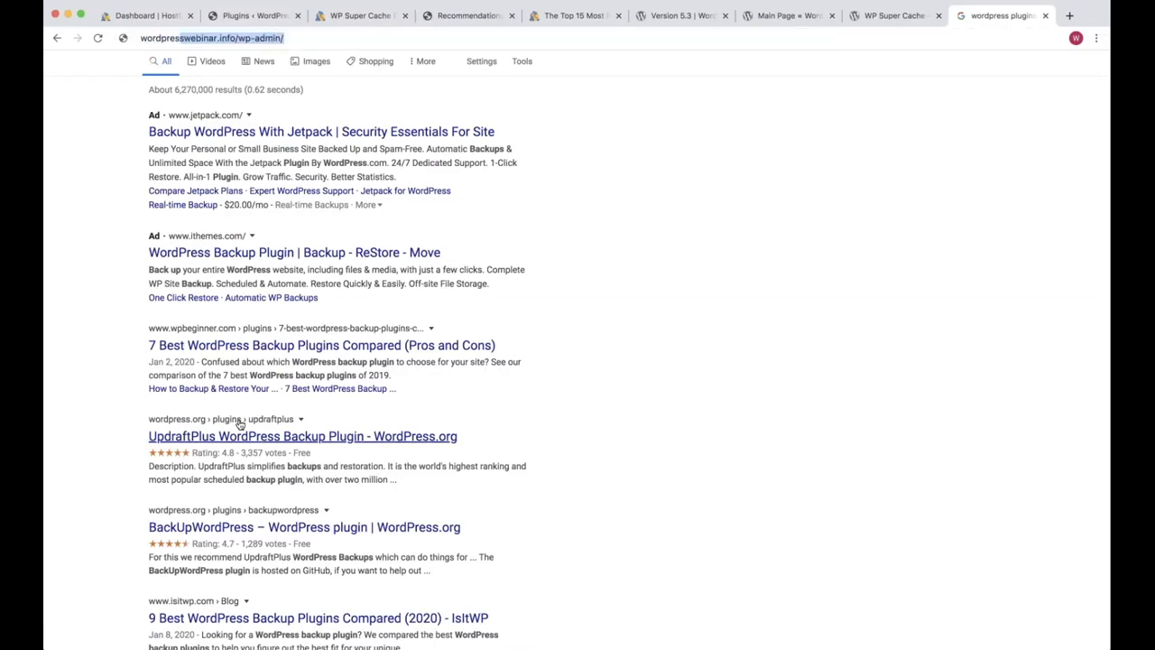
key(shift+Right)
key(shift+Right)
key(shift+Right)
key(shift+Right)
key(shift+Right)
key(shift+Right)
key(shift+Right)
key(BackSpace)
key(Return)
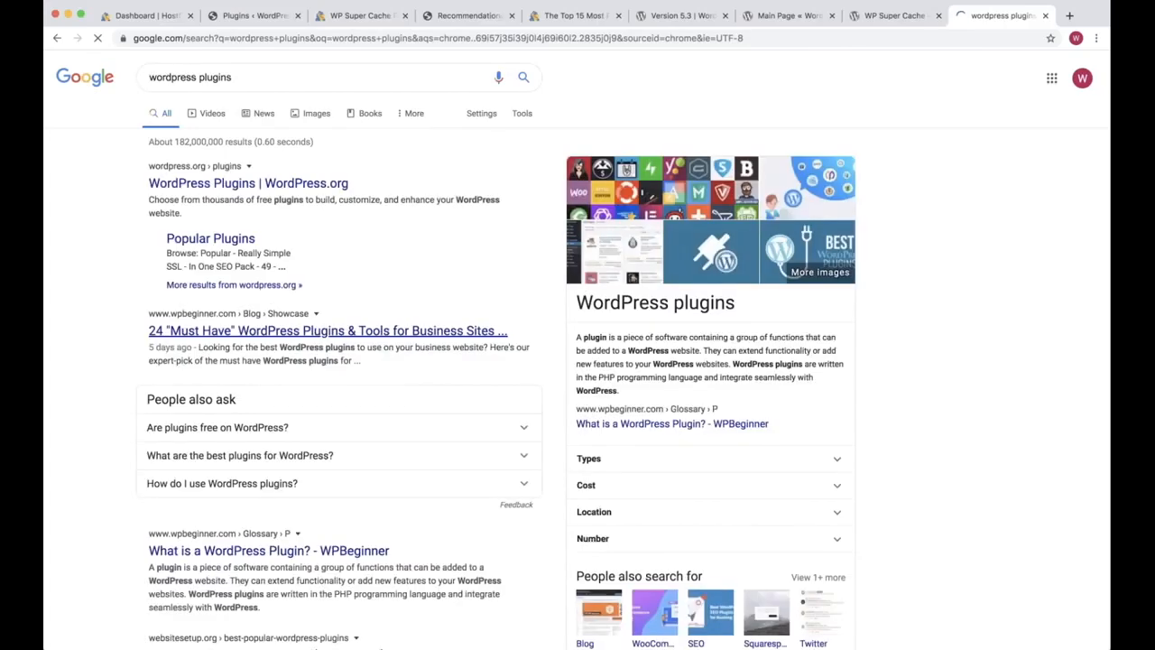
click(253, 185)
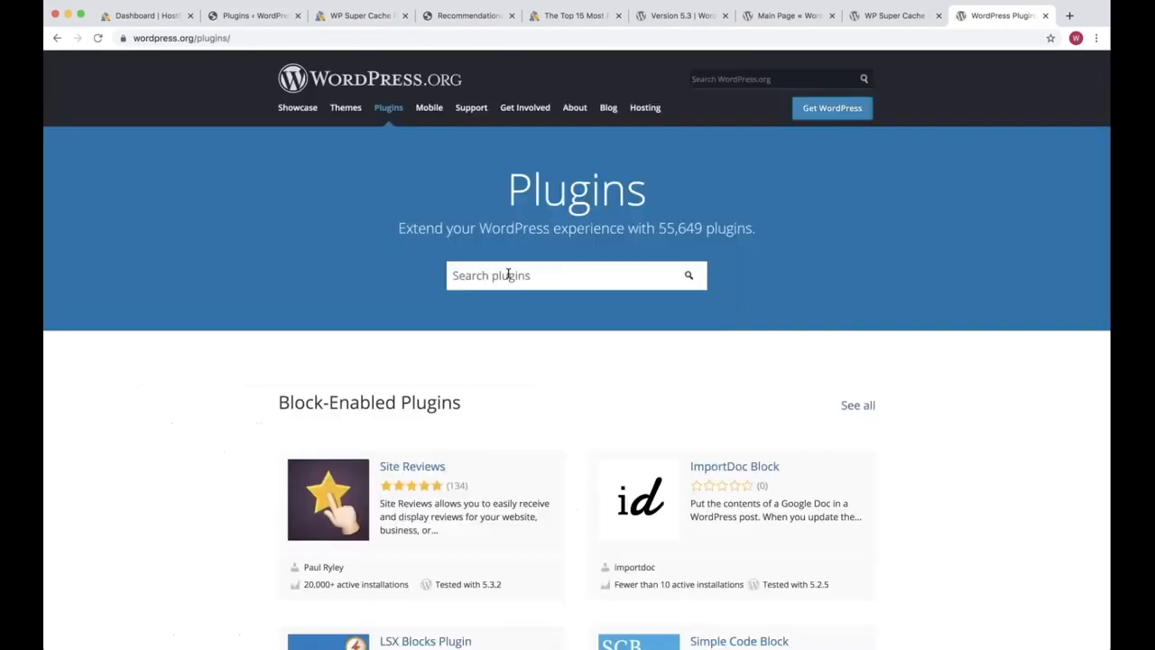
Step: Search the WordPress.org plugin directory for "backup"
click(509, 273)
text(backup)
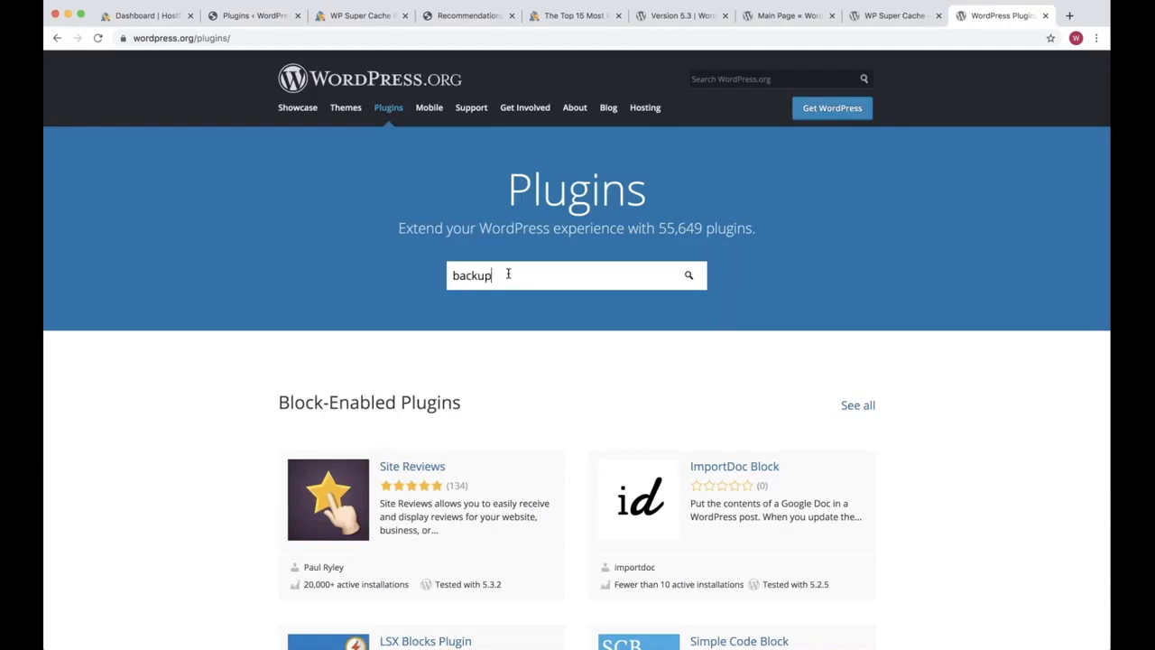
key(Return)
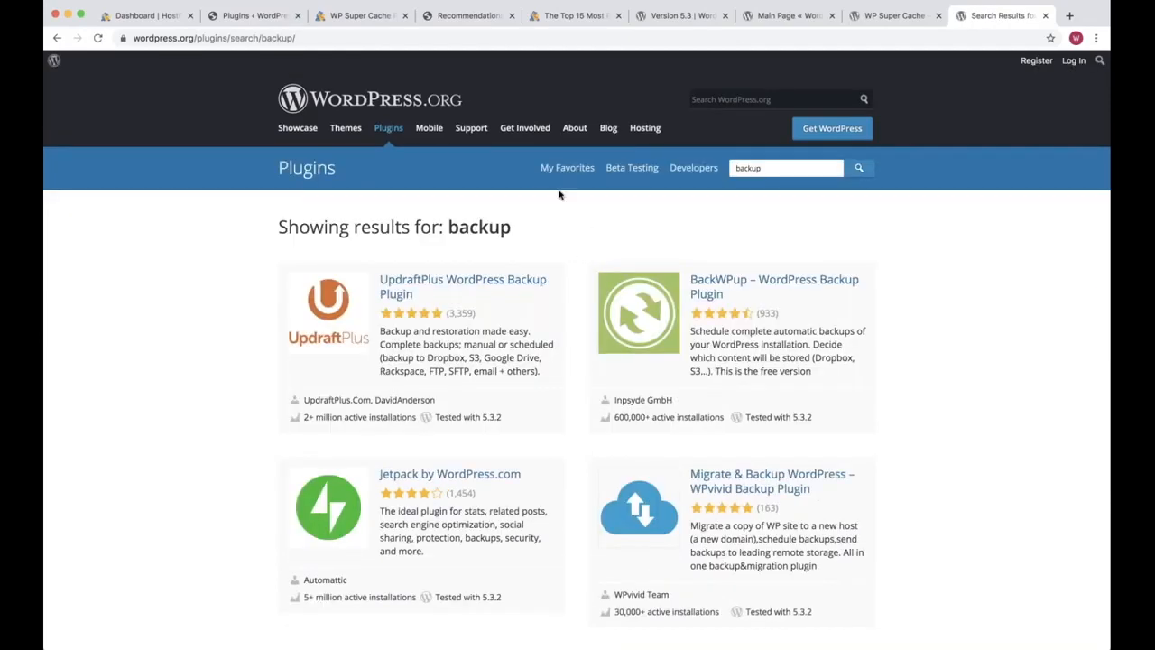
Step: Return to the site's admin area, search the installed plugins for "backup" and extend the search to the WordPress Plugin Directory
click(253, 16)
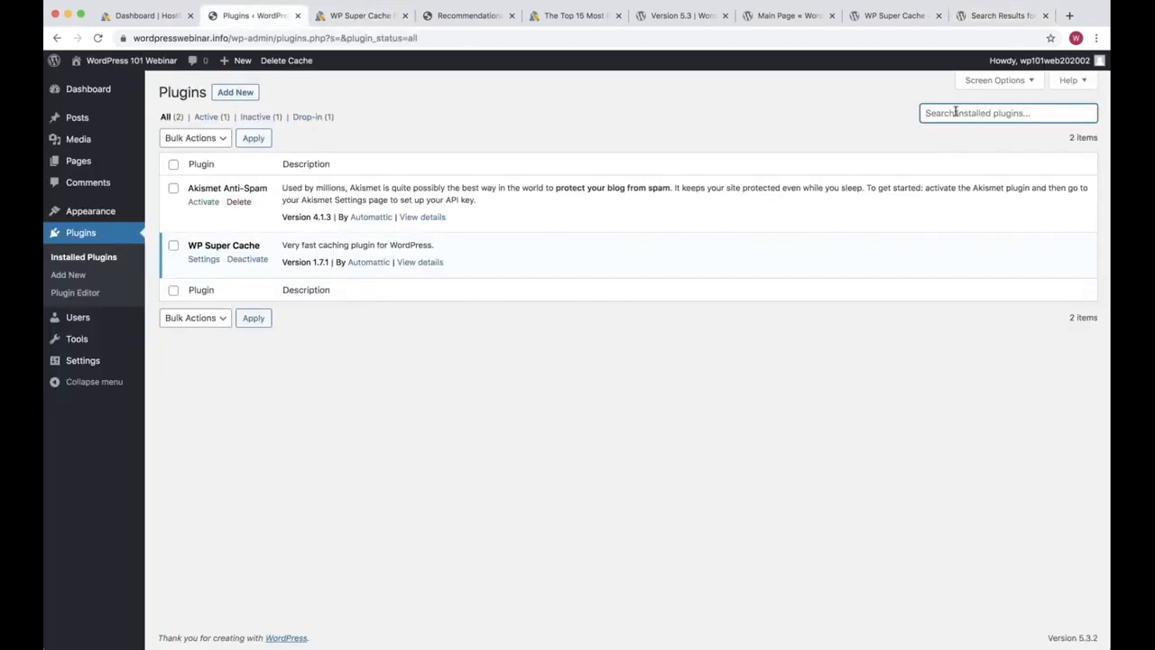
text(backup)
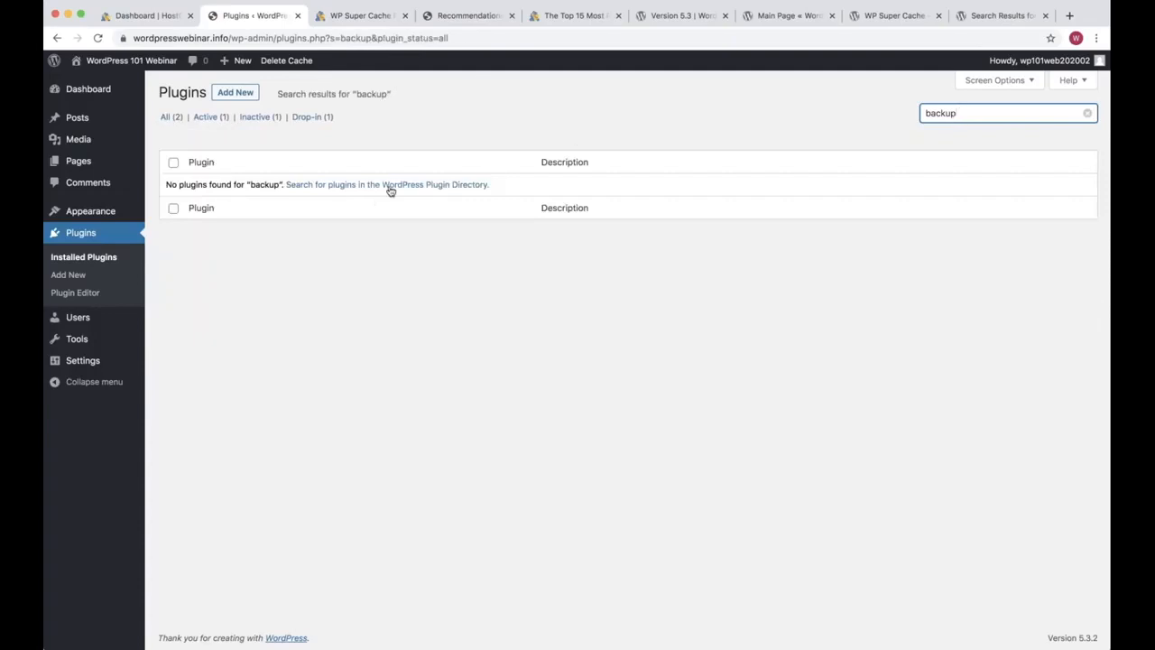
click(390, 188)
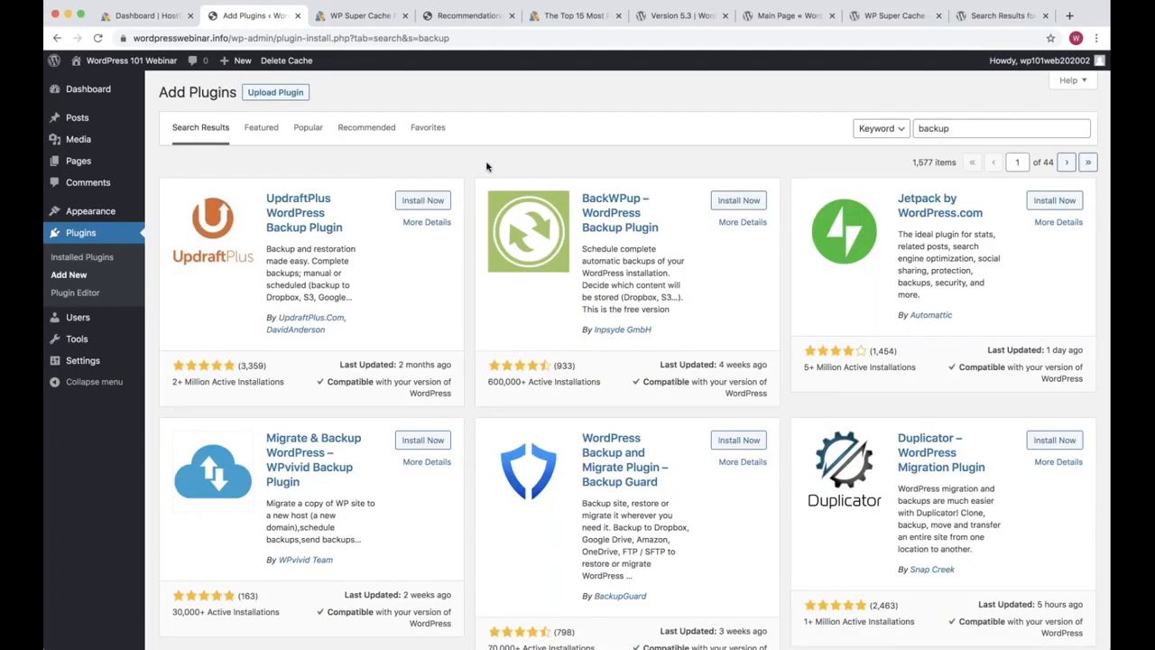
Step: View the site's installed themes, then return to the admin dashboard
mouse_move(97, 211)
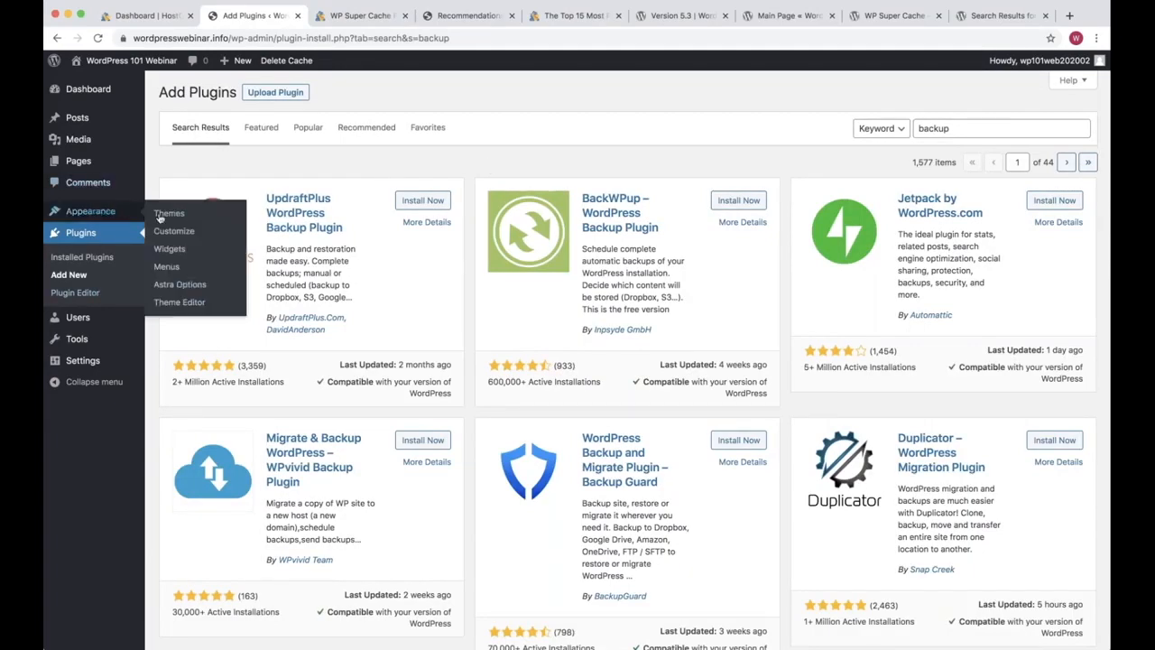
click(159, 215)
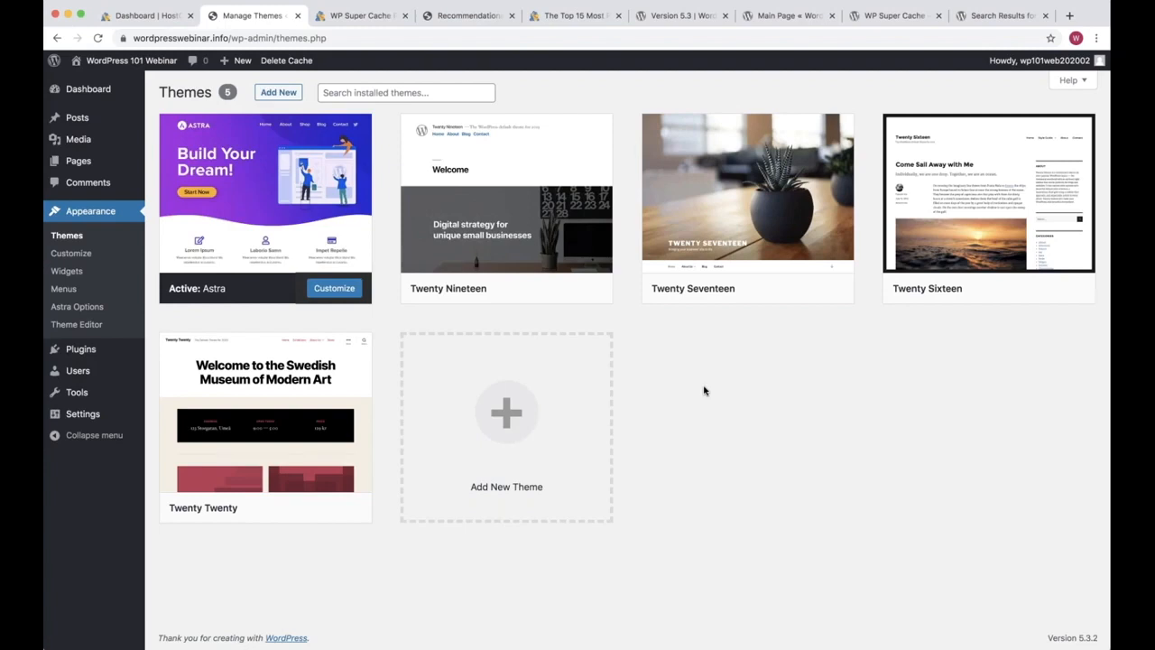
click(76, 91)
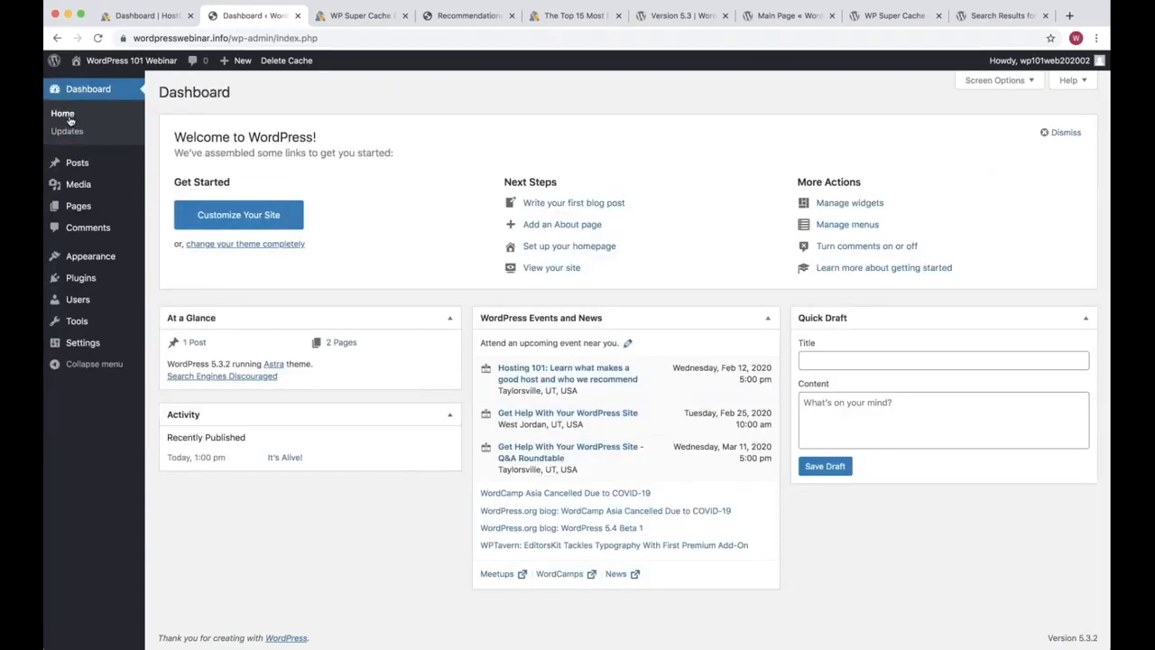
Step: Open the general settings and examine the WordPress Address and Site Address fields
click(82, 344)
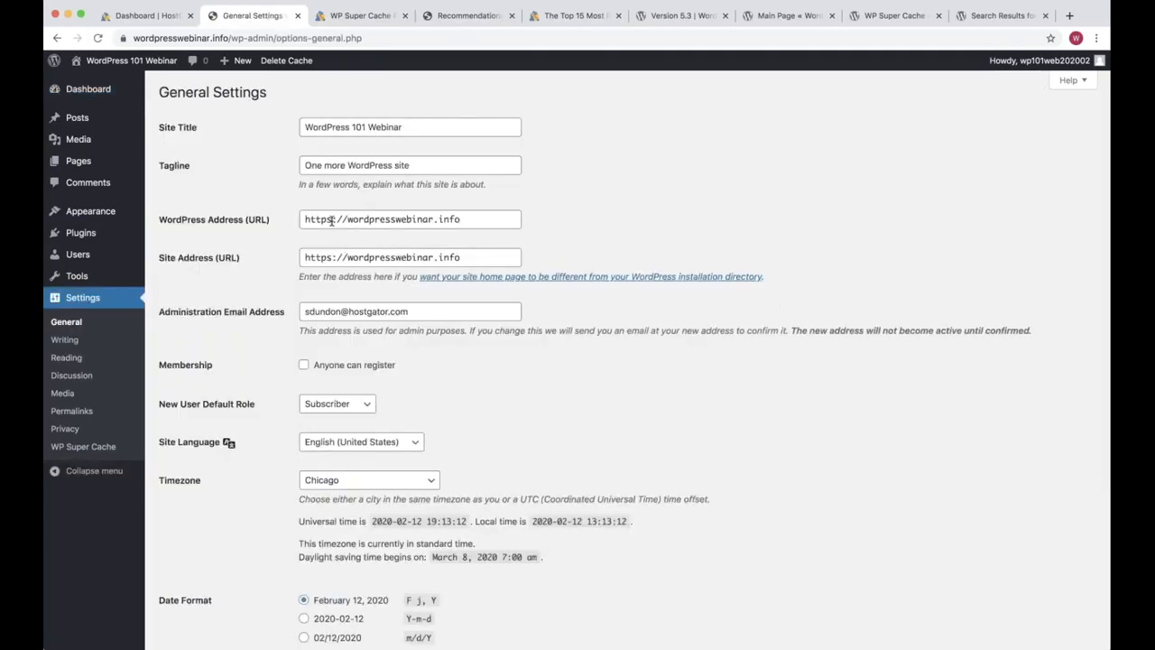
click(332, 220)
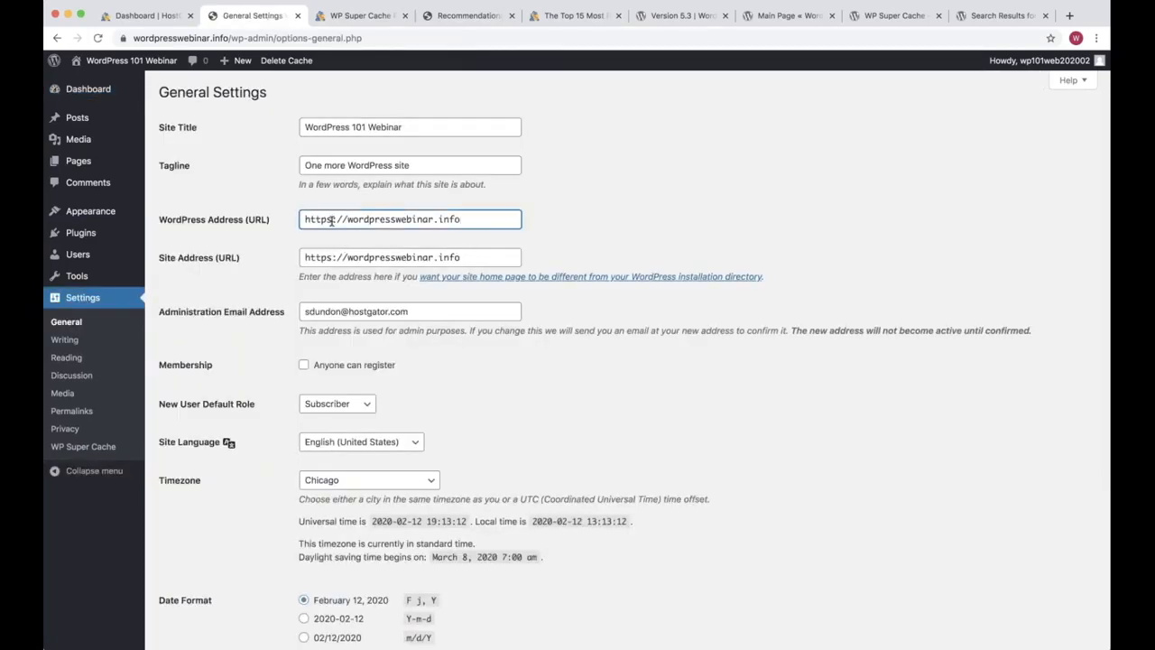
triple_click(332, 220)
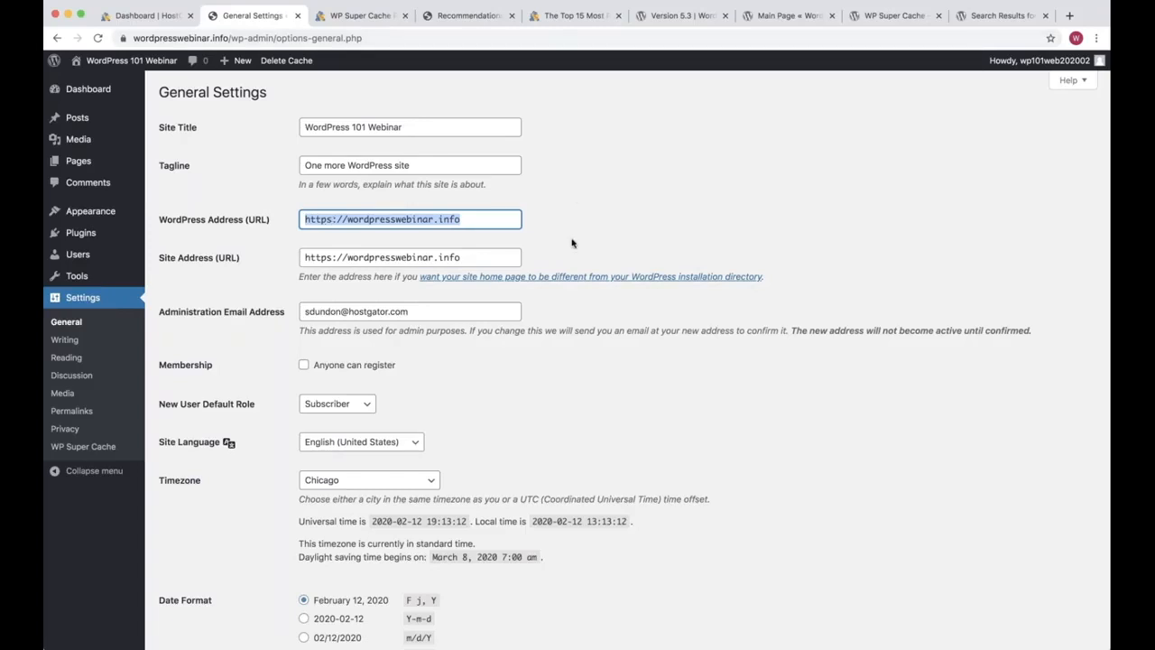
click(532, 258)
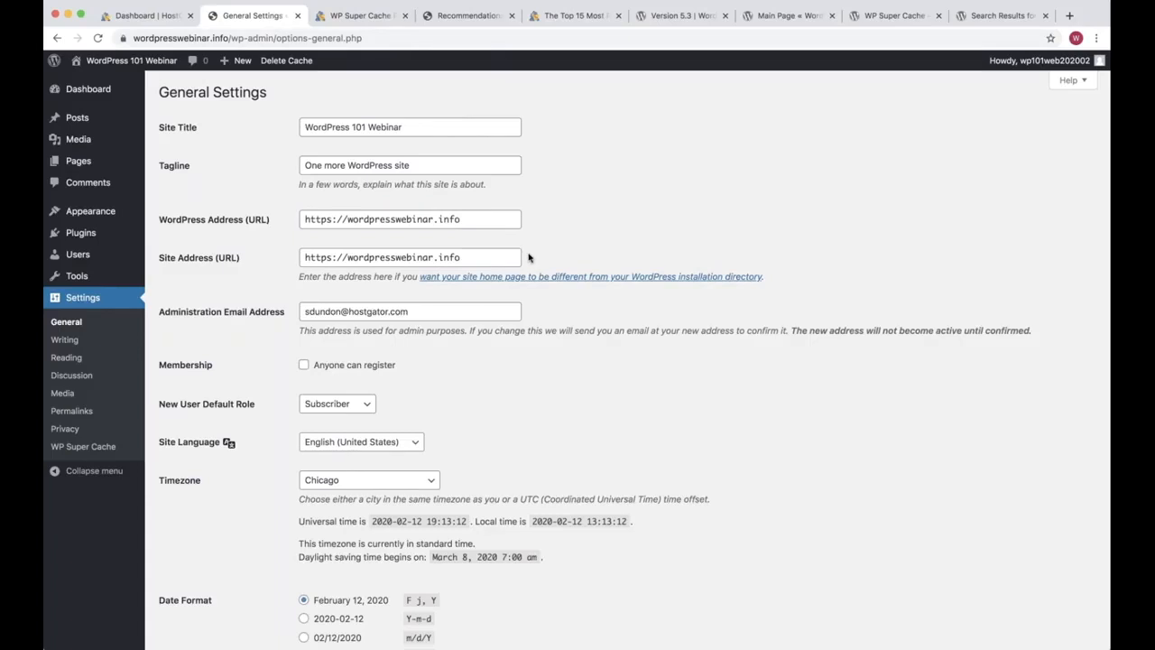
drag(532, 258, 159, 219)
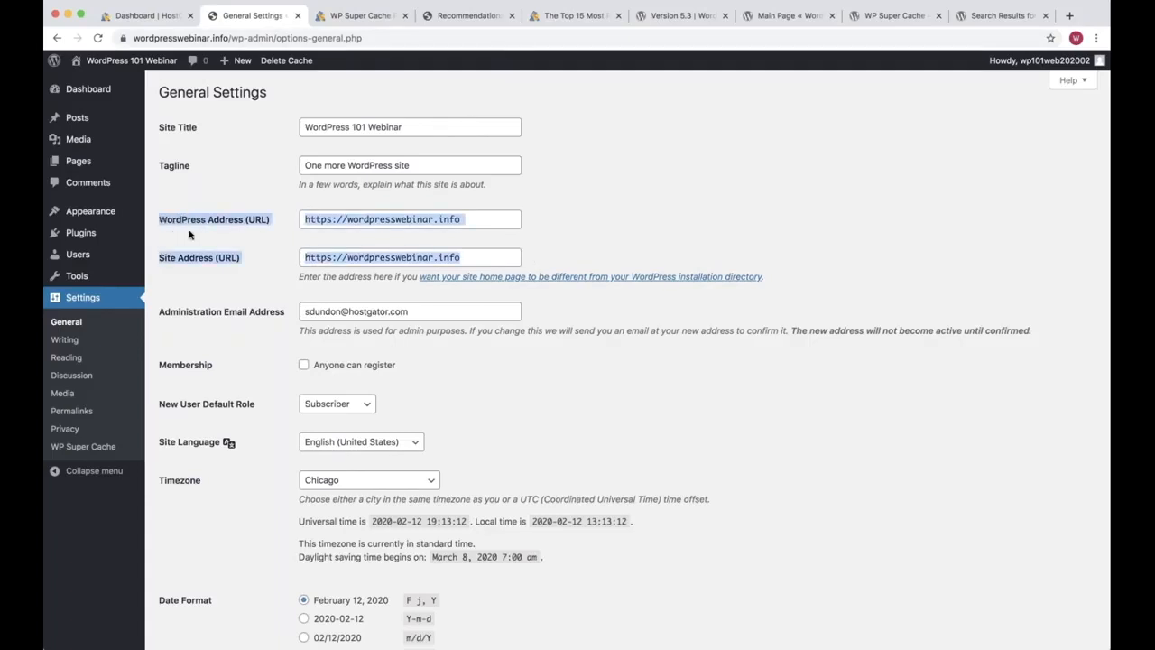
click(190, 234)
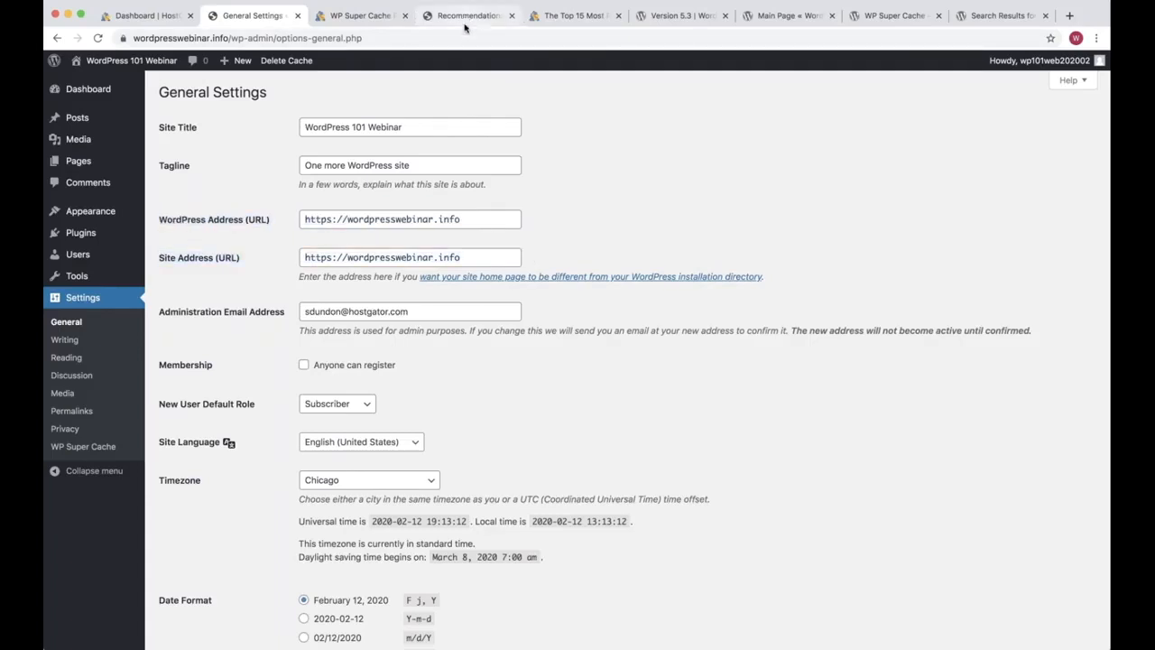
Step: Check the webinar recommendations page and return to the two URL fields in the general settings
click(465, 24)
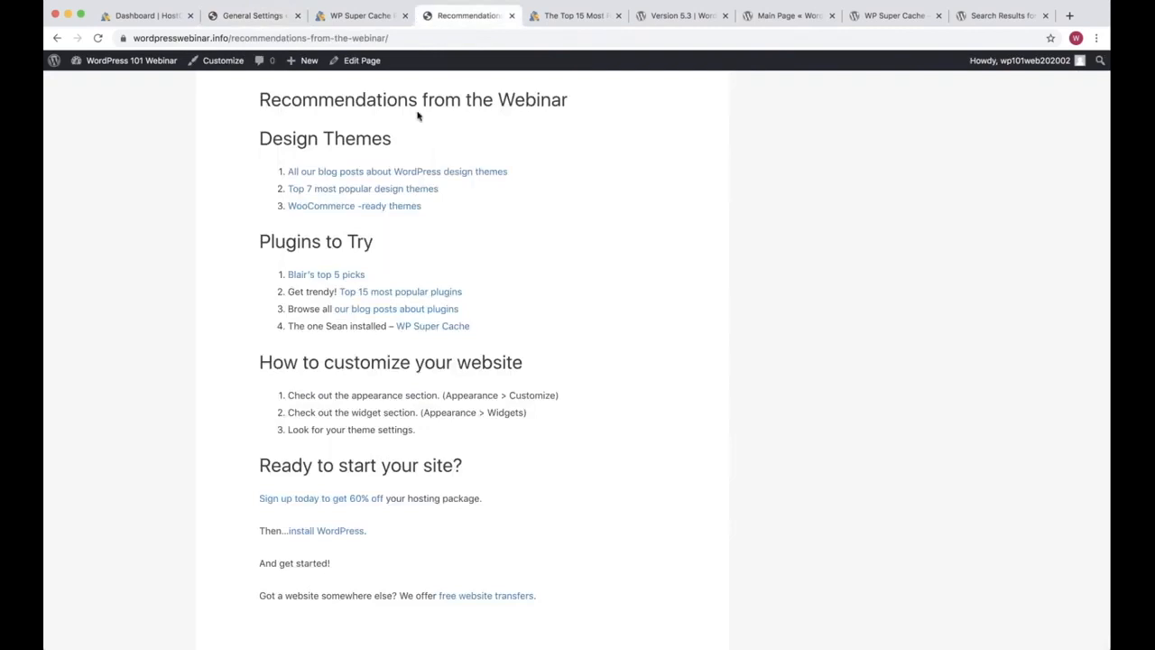
click(257, 18)
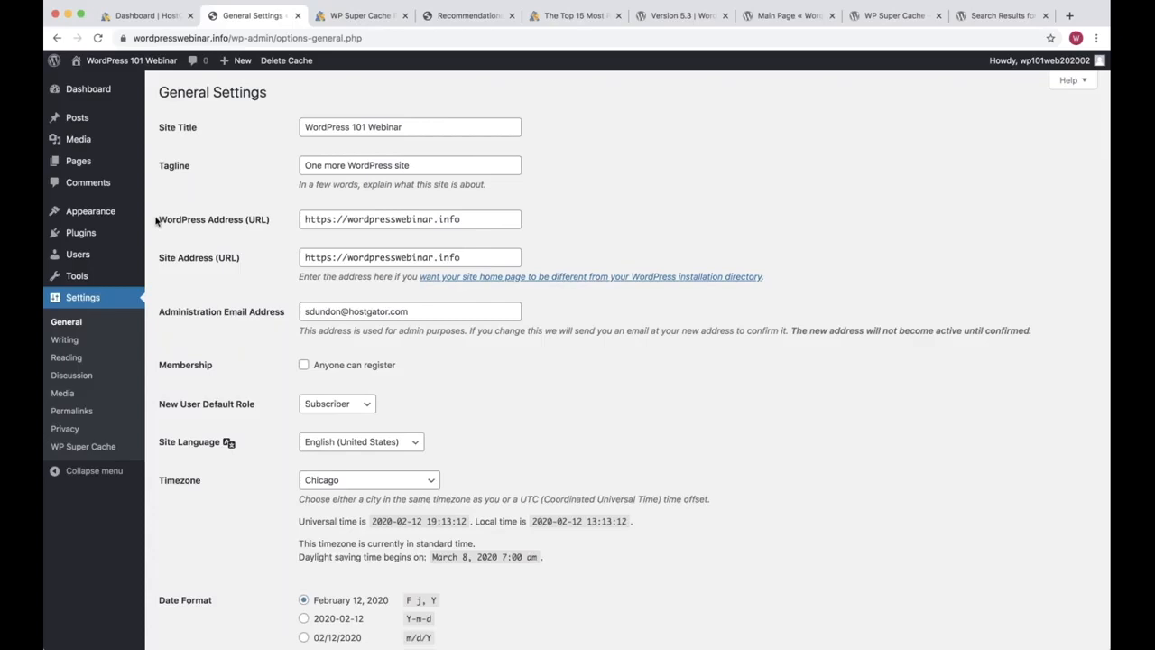
drag(155, 222, 532, 262)
click(533, 258)
Step: Open the Media Library and view the attachment details of the Snappy_WP image
click(80, 140)
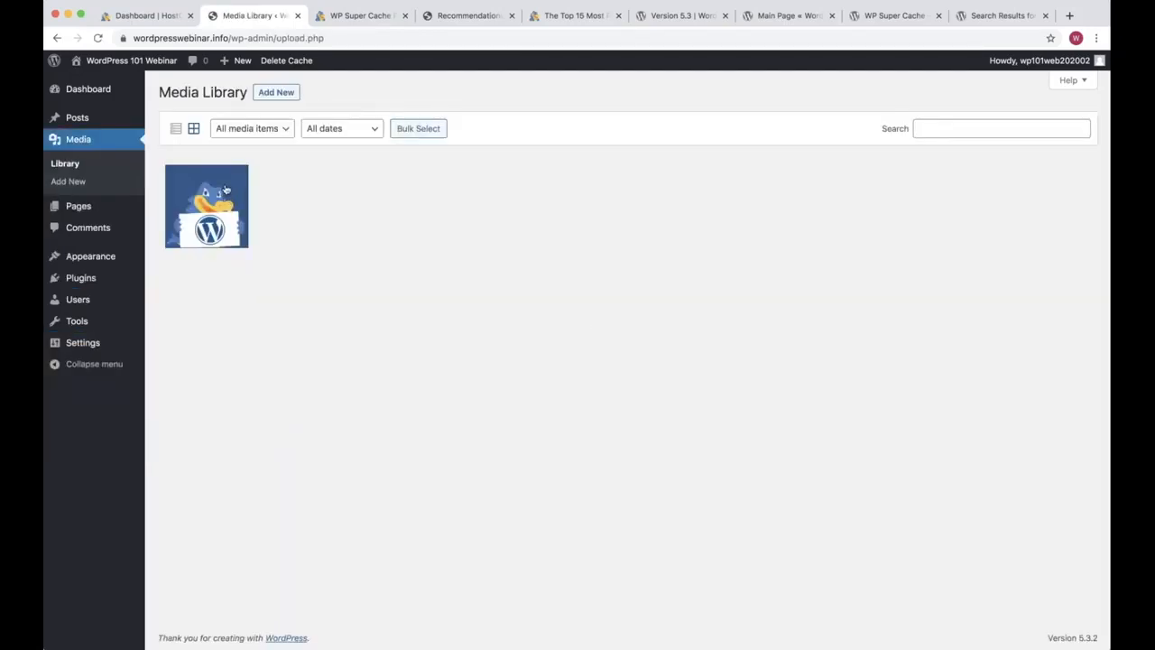
click(225, 188)
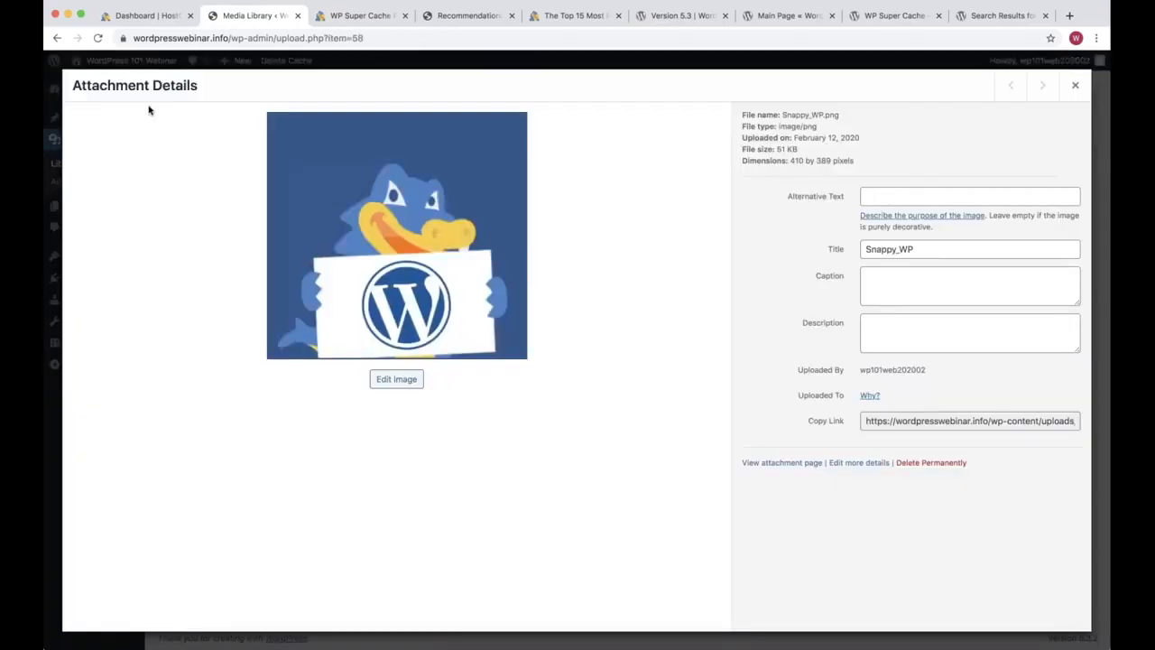
click(1076, 86)
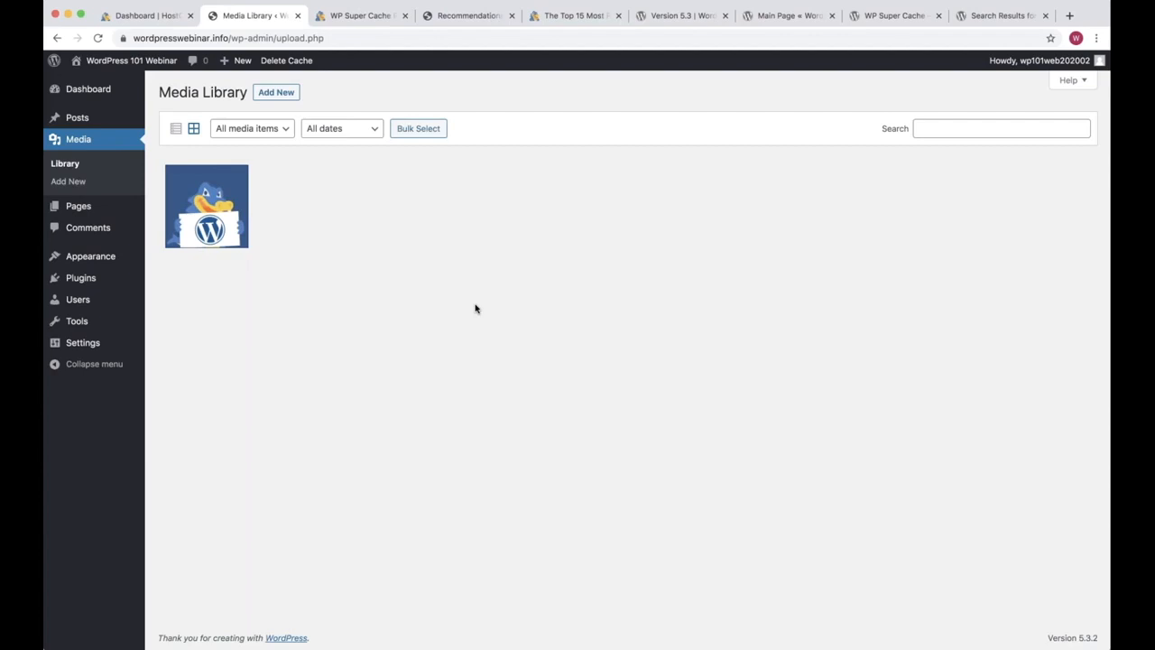
click(272, 135)
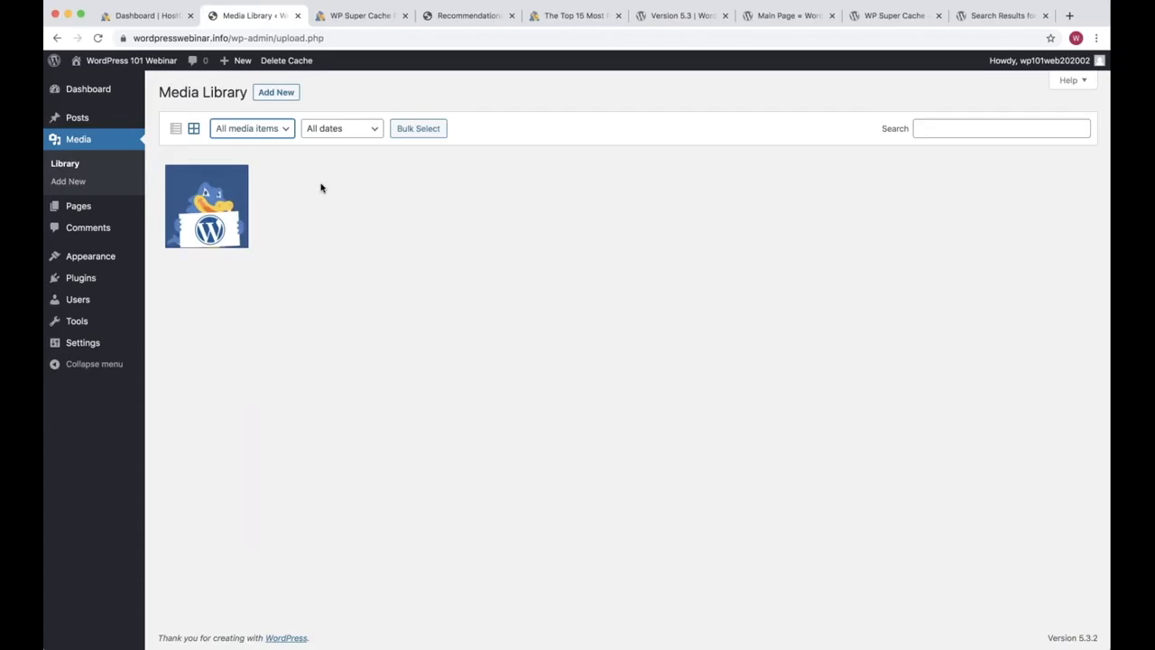
click(206, 194)
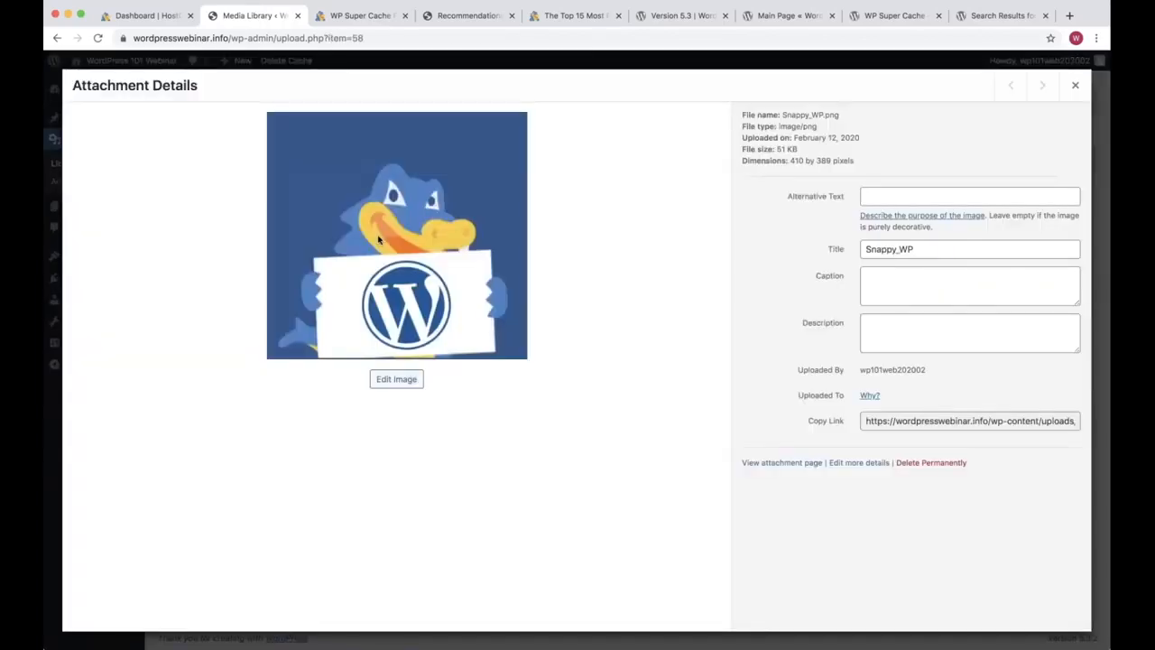
click(1075, 86)
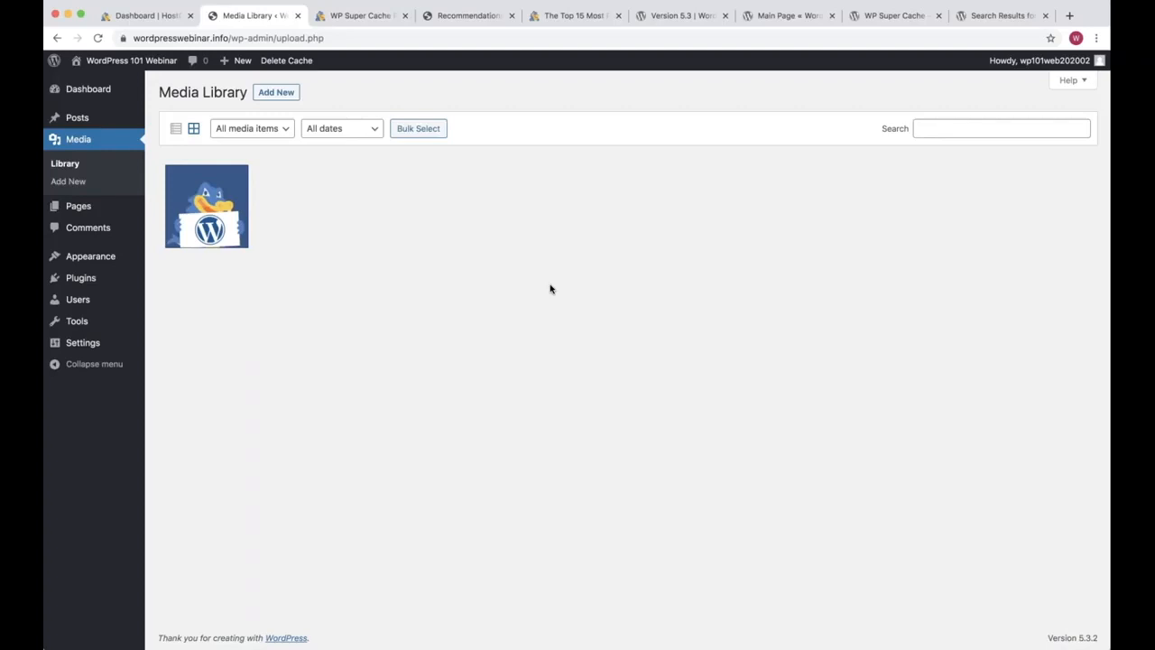
Step: Go through the dashboard and the posts list to the page for managing post tags
click(92, 90)
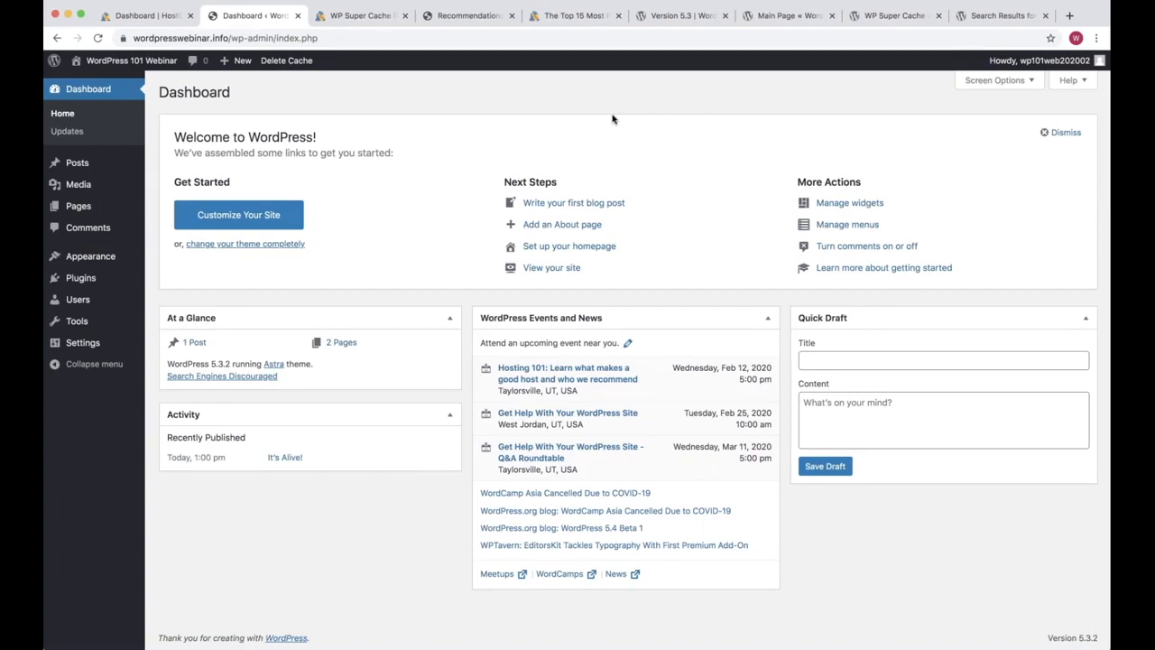
click(98, 164)
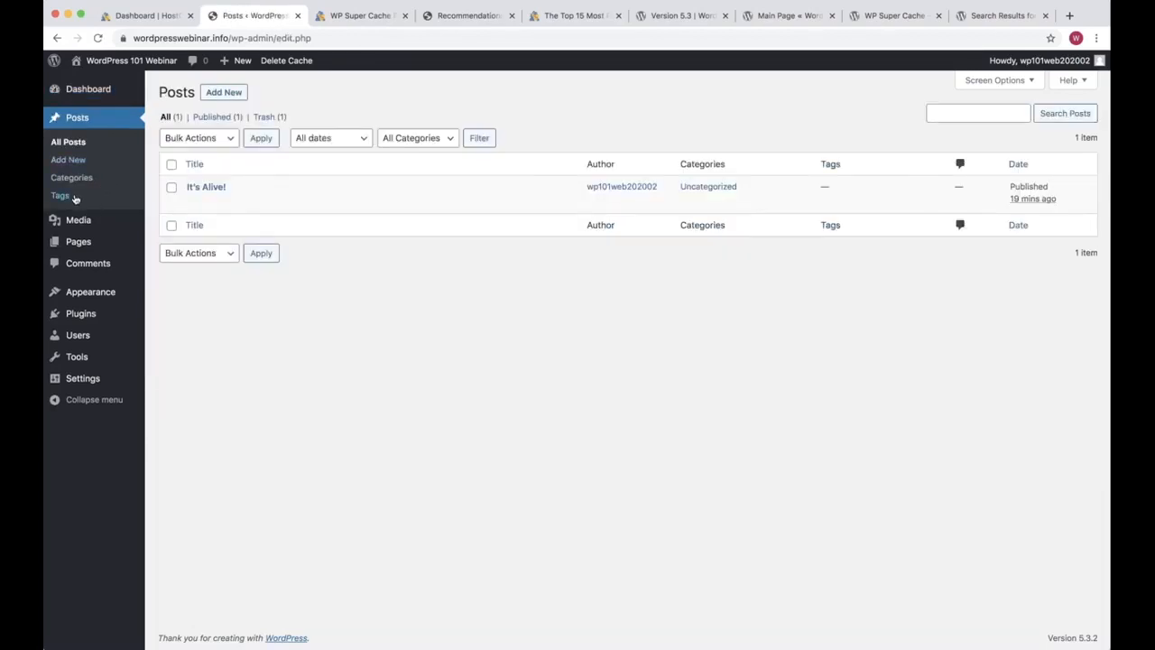
click(72, 197)
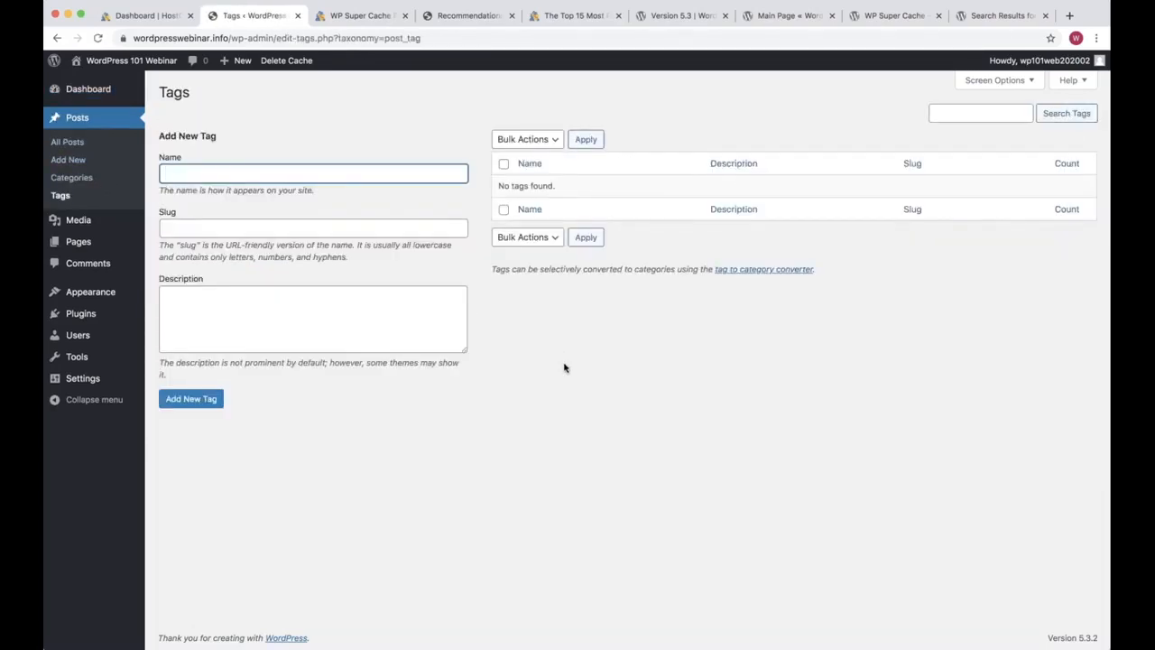
click(565, 367)
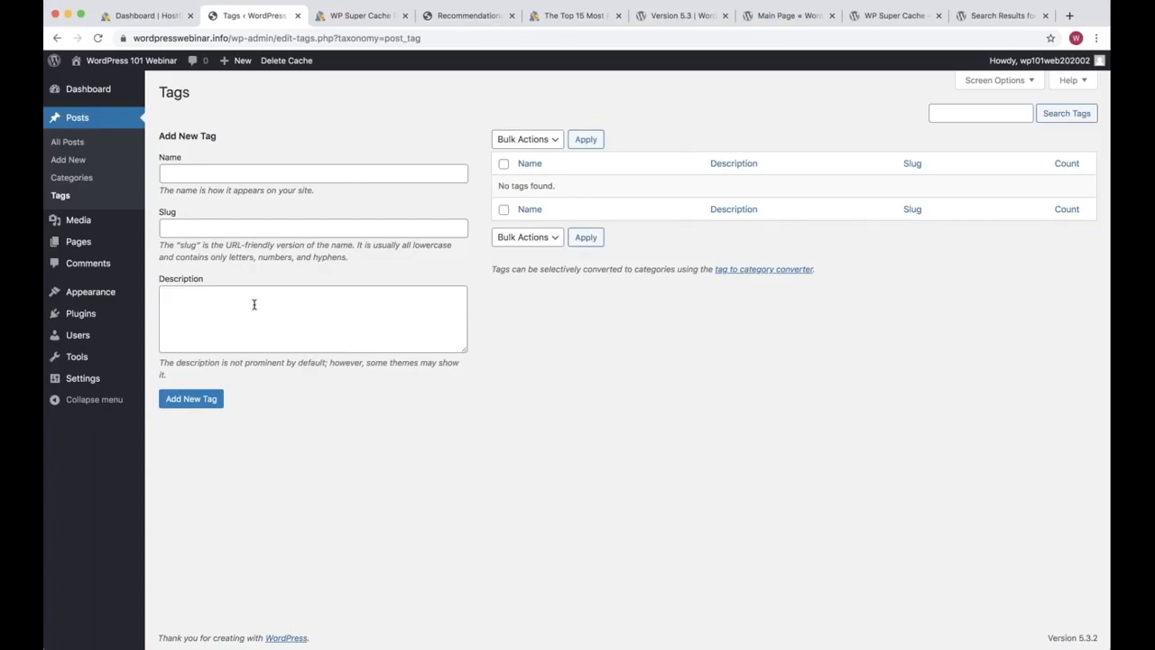
Step: View the post categories page and return to the tags page to compare the two
click(87, 181)
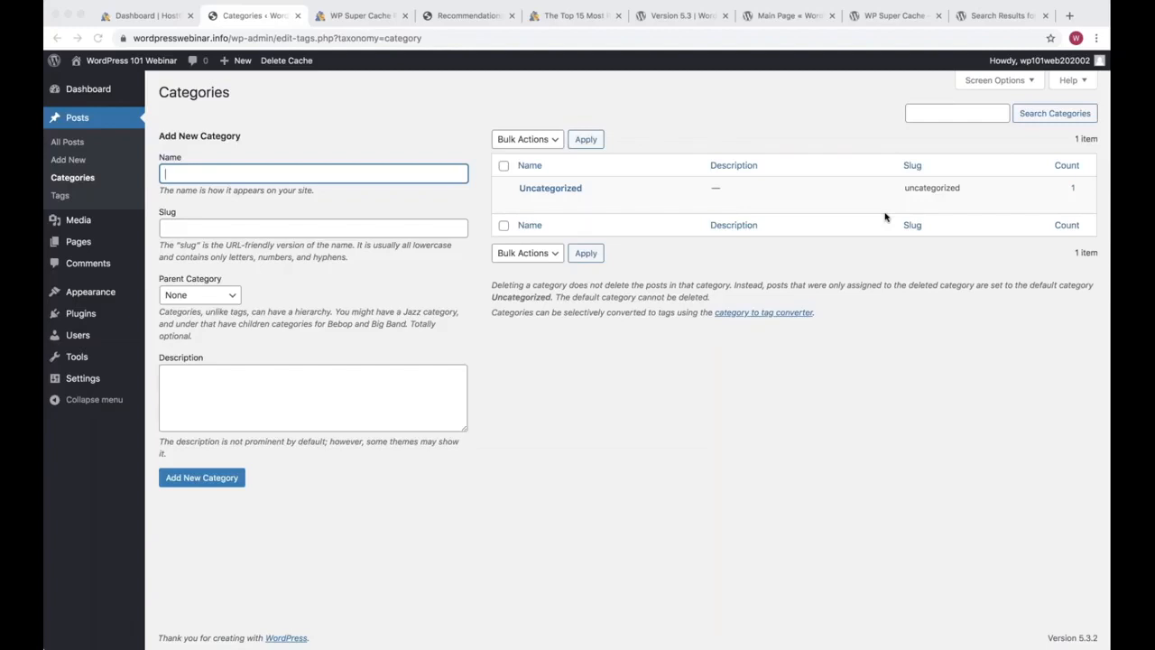
click(64, 199)
click(60, 197)
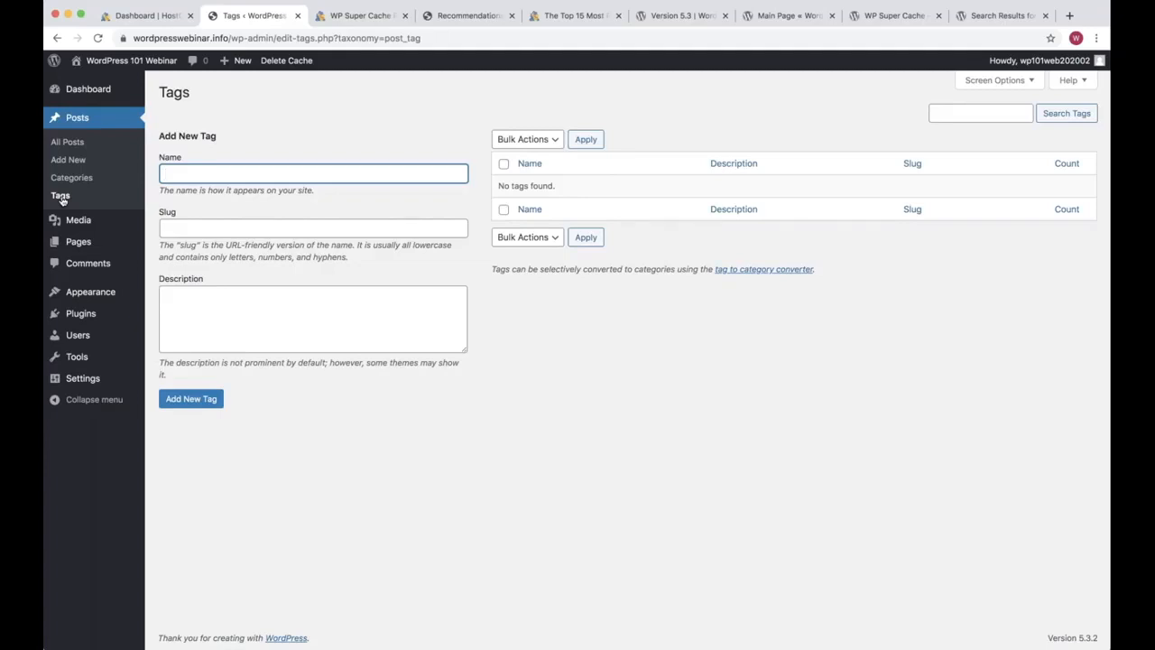
Step: Switch to the HostGator article on the top 15 WordPress plugins and browse the posts in its Web Hosting Tips category
click(573, 18)
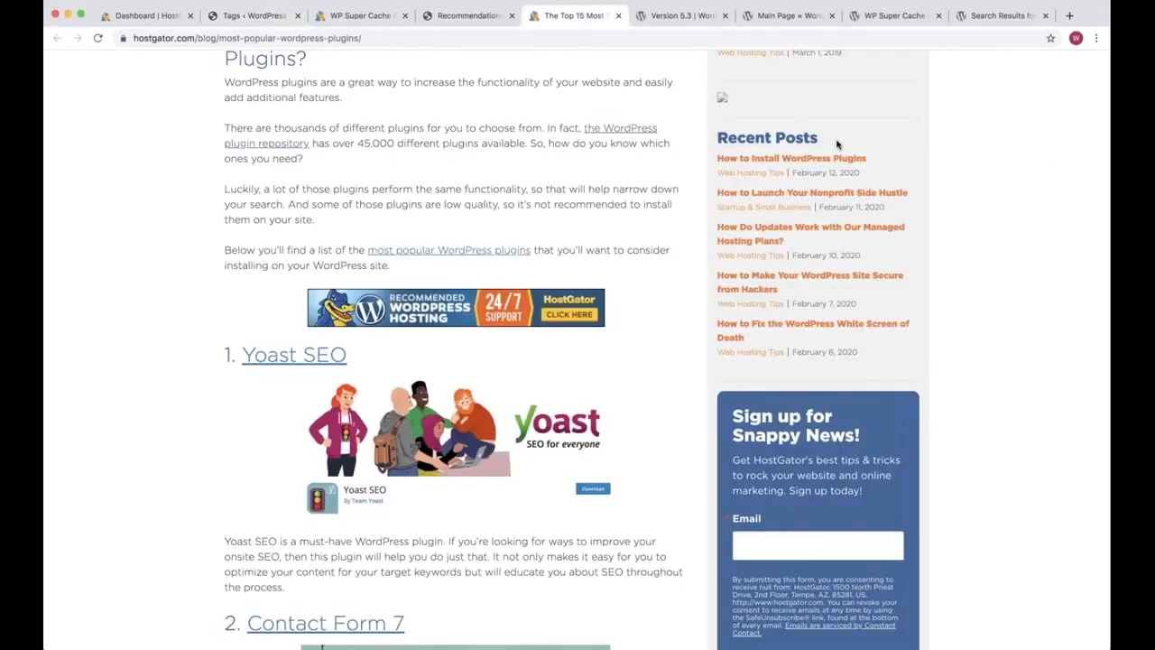
scroll(837, 144, up, 2)
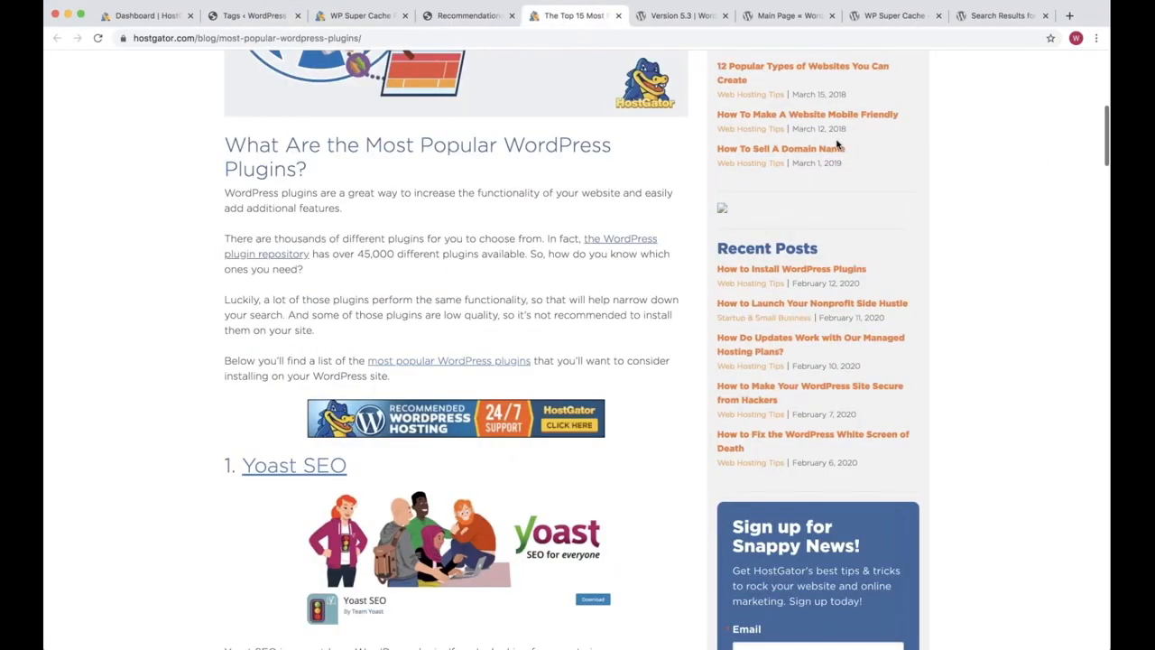
scroll(836, 145, up, 5)
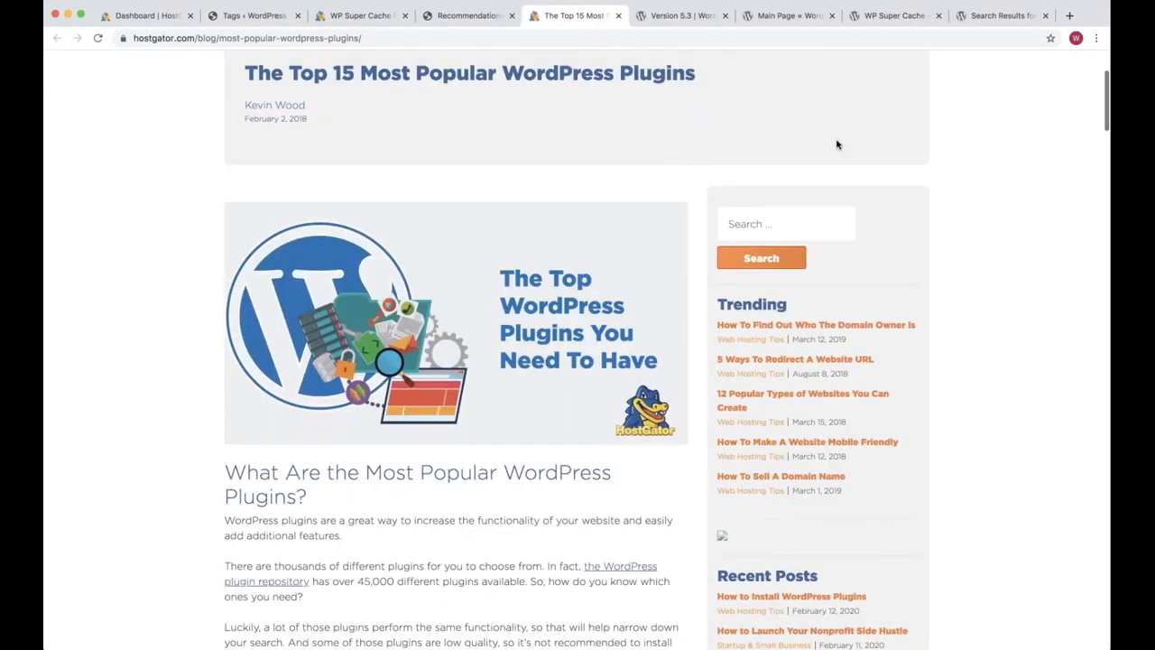
scroll(837, 144, down, 12)
scroll(702, 244, up, 15)
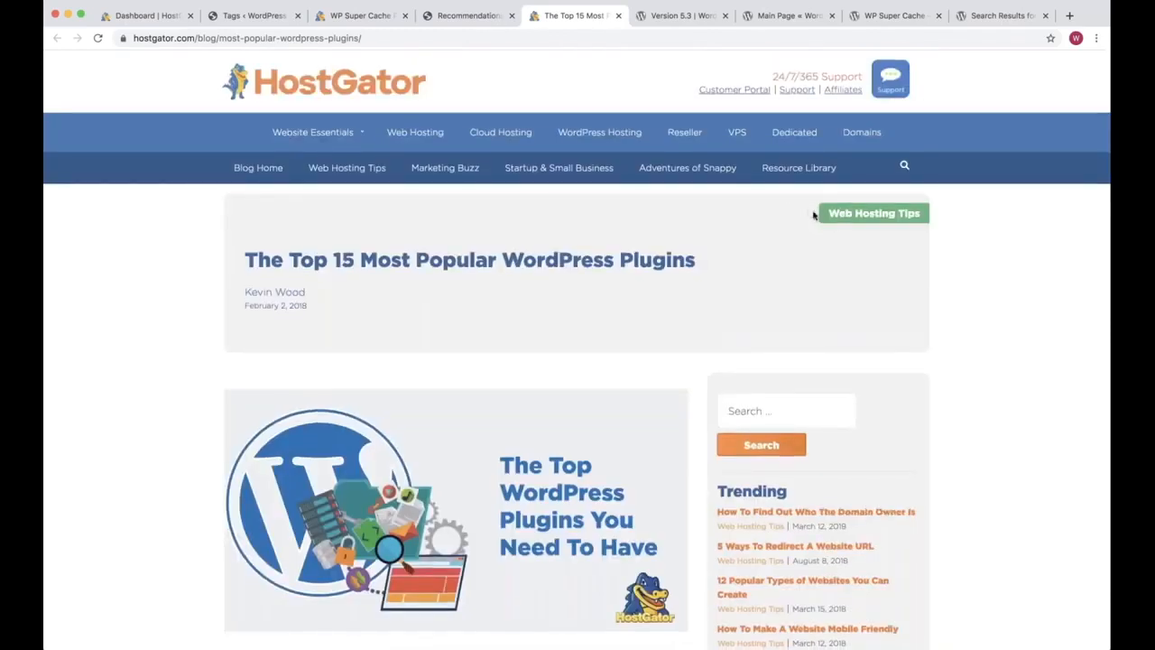
drag(784, 214, 854, 237)
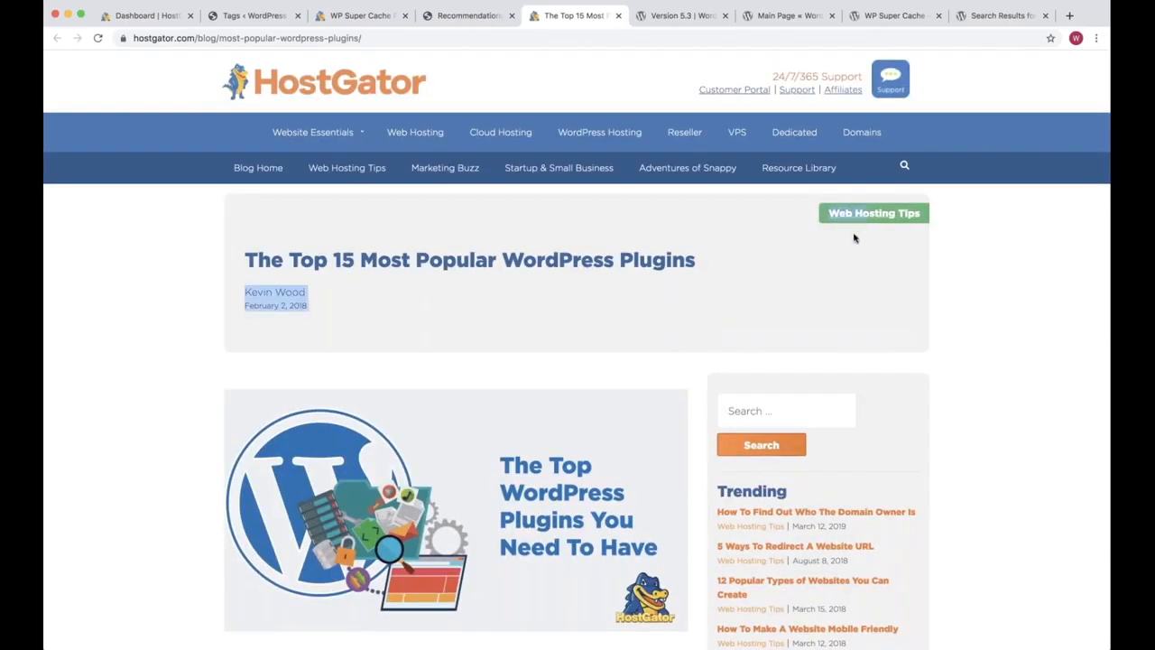
click(830, 257)
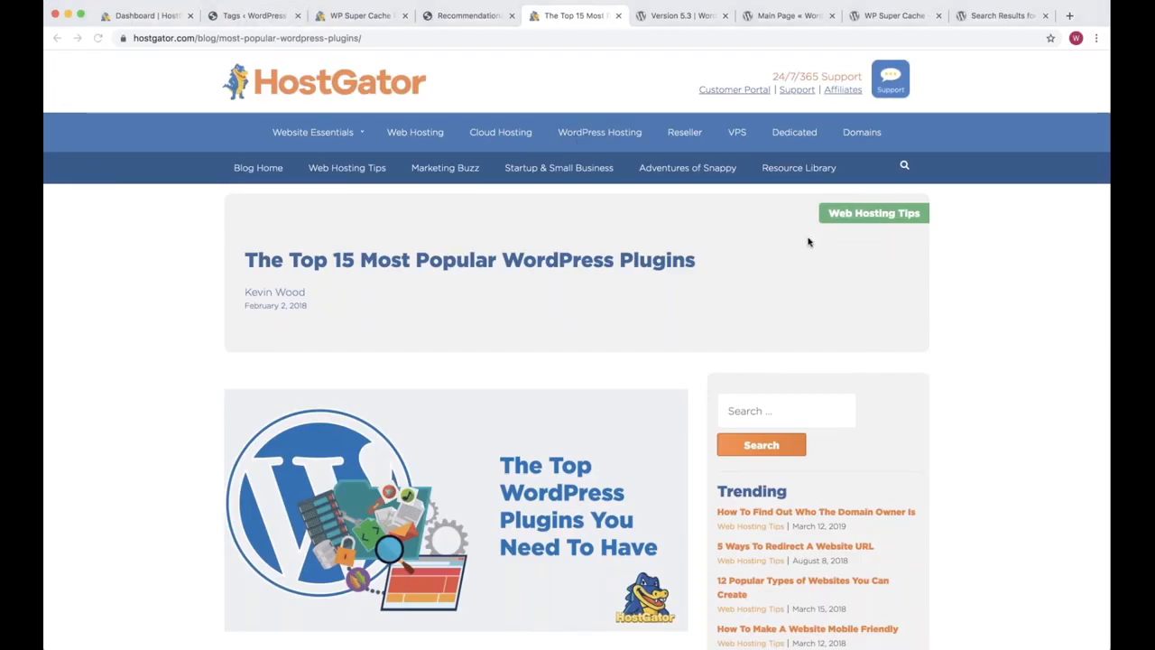
click(872, 215)
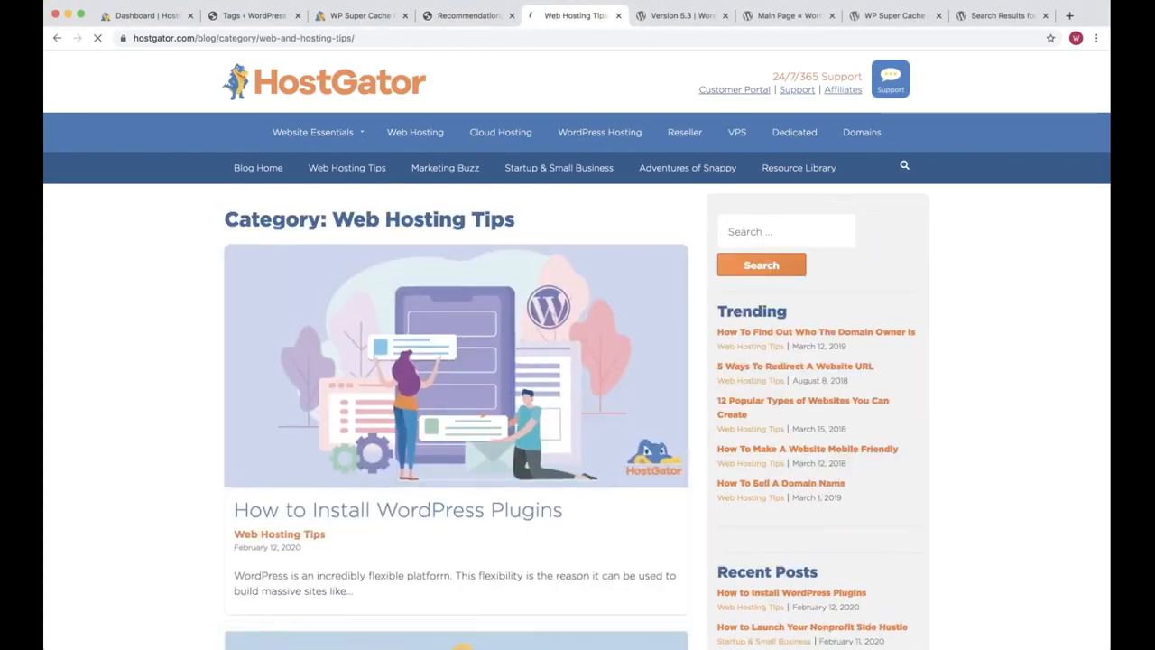
scroll(578, 349, down, 10)
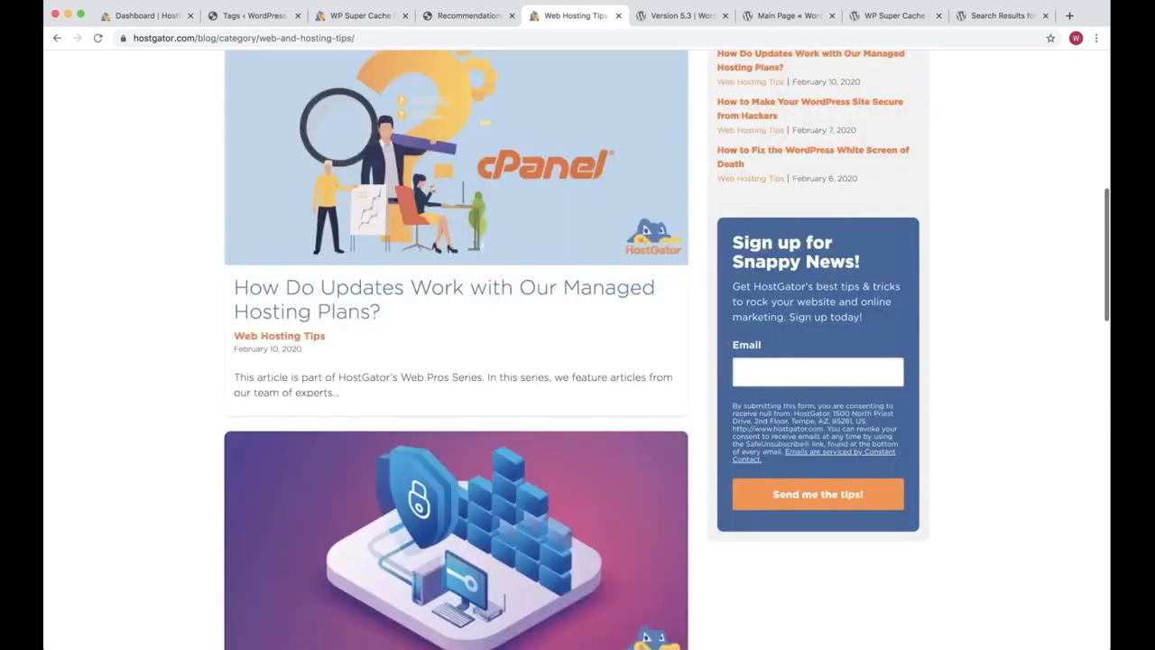
Step: Switch back to the WordPress 101 Webinar site's admin and open its dashboard home
click(251, 15)
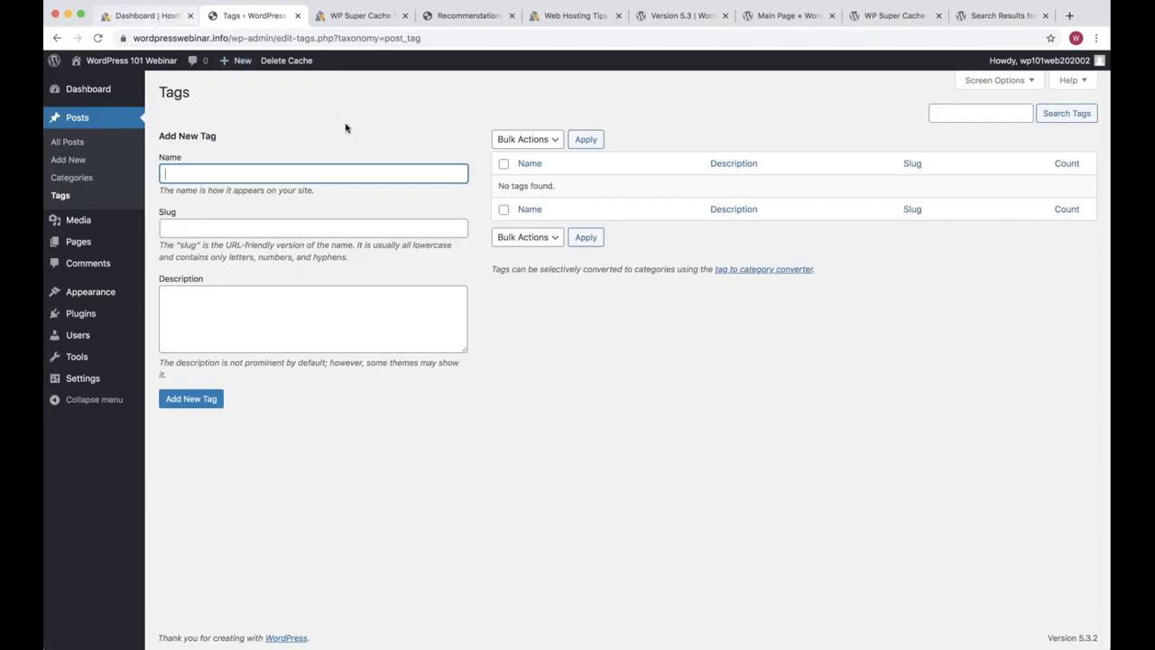
click(78, 90)
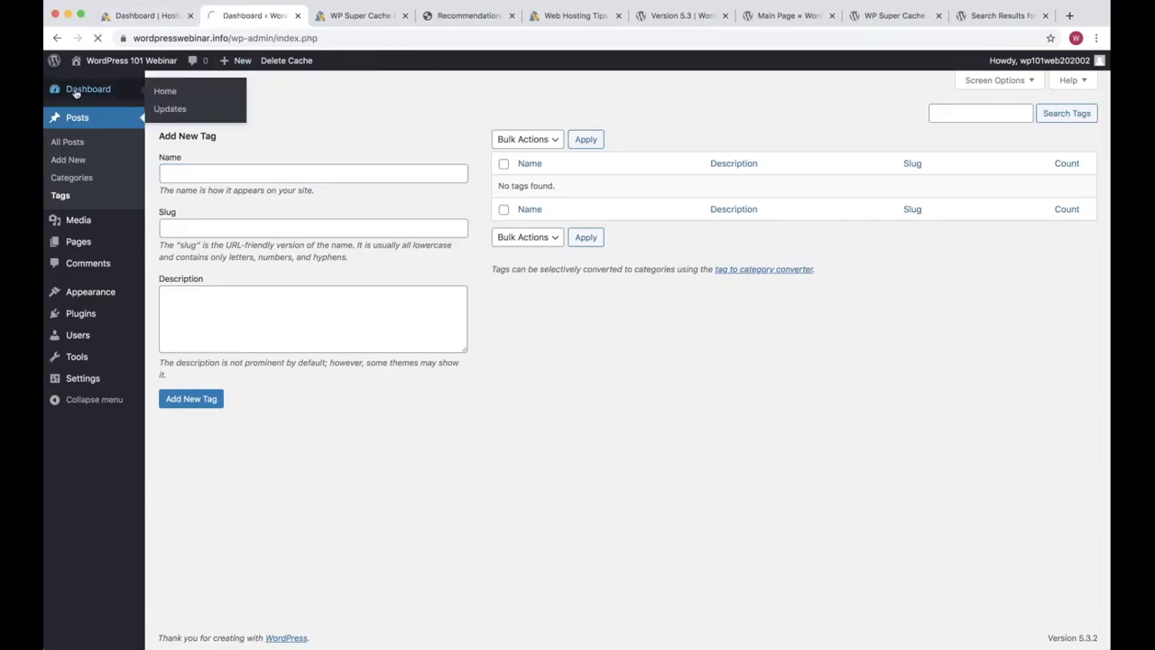